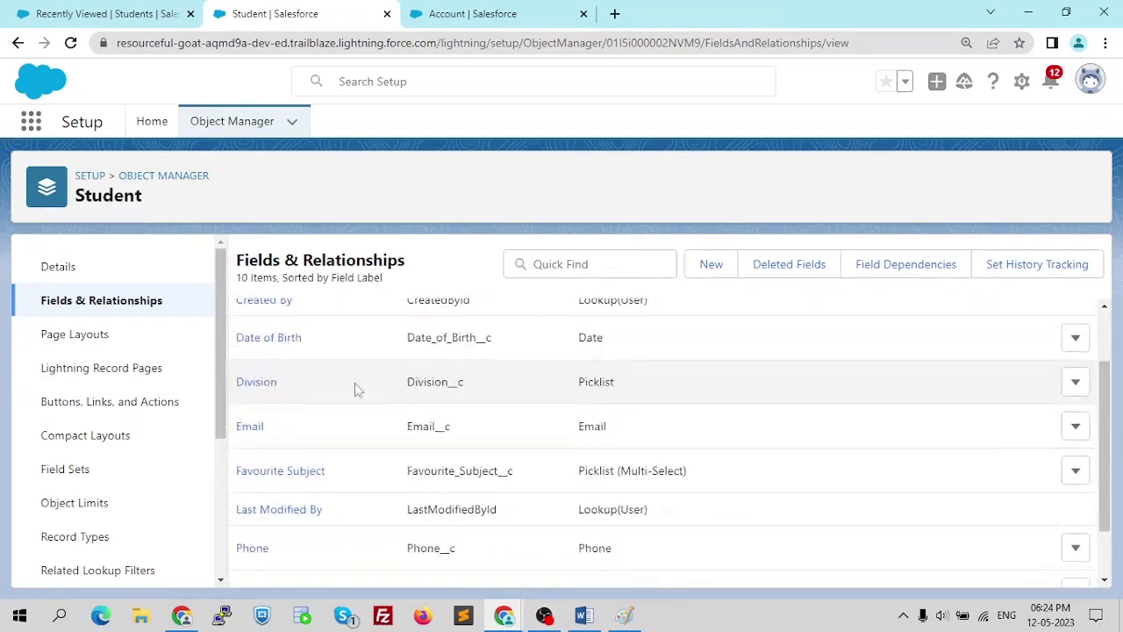
{"action": "scroll", "coordinate": [324, 399], "scroll_direction": "down", "scroll_amount": 1}
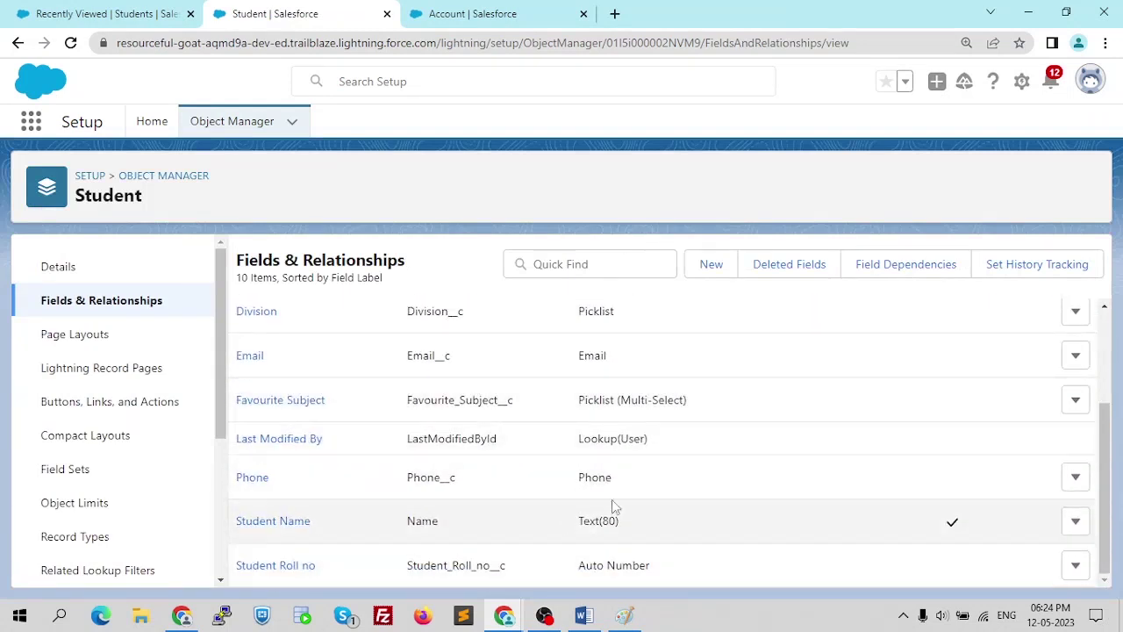
- Scroll the Student object's Fields & Relationships list, then bring the untitled Paint drawing forward
{"action": "scroll", "coordinate": [548, 403], "scroll_direction": "up", "scroll_amount": 2}
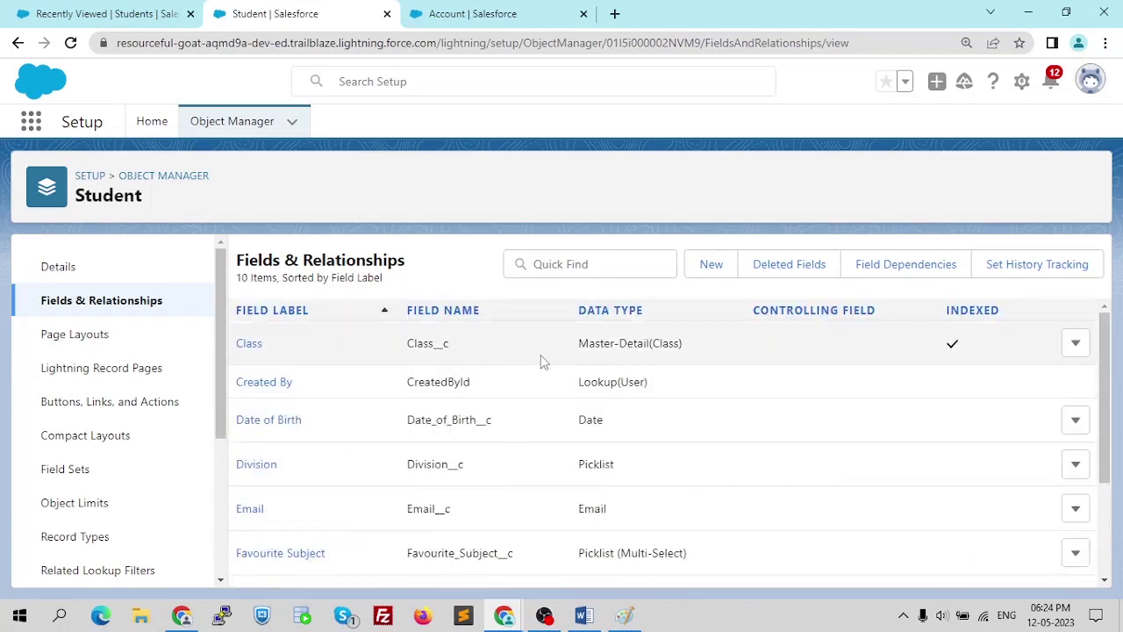
{"action": "key", "text": "alt+Tab"}
{"action": "key", "text": "alt+Tab"}
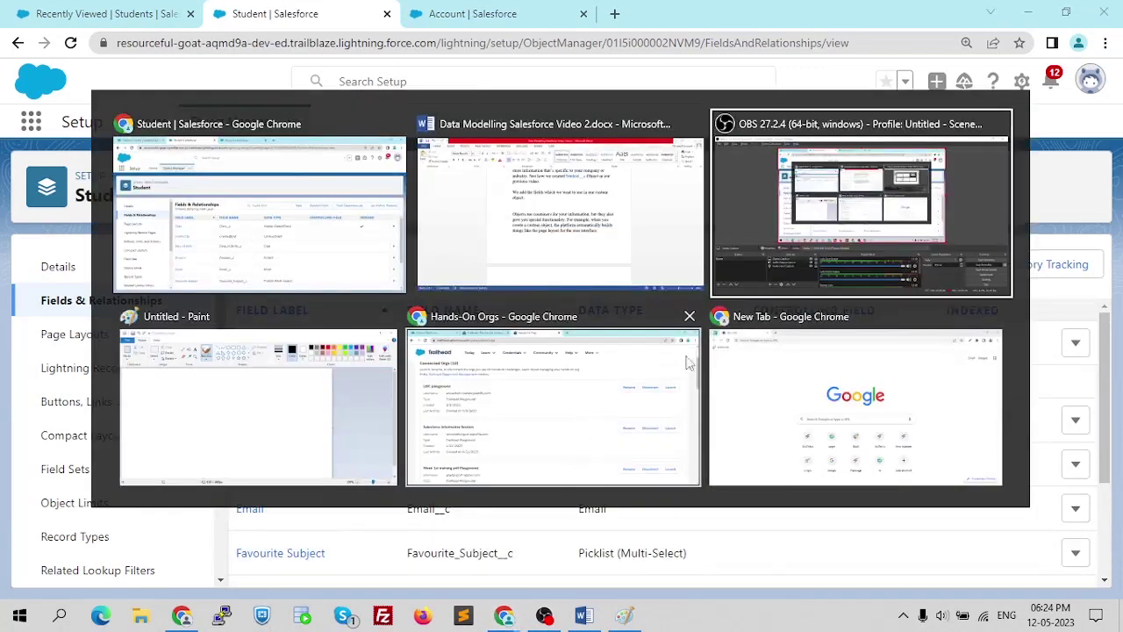
{"action": "key", "text": "alt+Tab"}
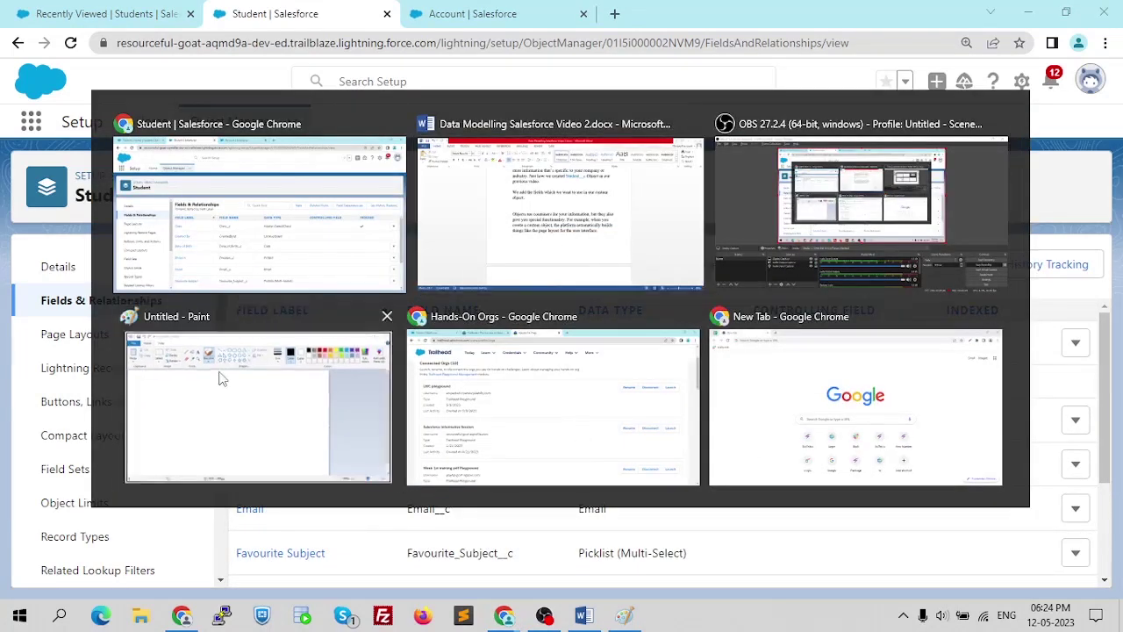
{"action": "left_click", "coordinate": [221, 378]}
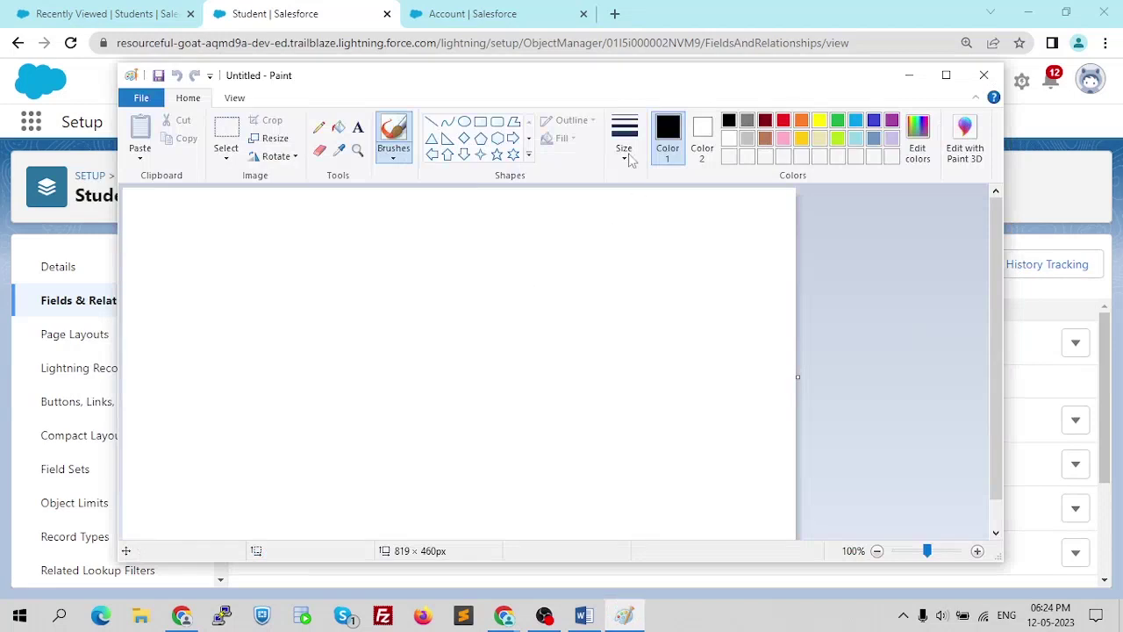
- Draw two outlined rectangles on the left, then maximize Paint and enlarge the canvas
{"action": "left_click", "coordinate": [481, 123]}
{"action": "mouse_move", "coordinate": [175, 234]}
{"action": "left_mouse_down"}
{"action": "mouse_move", "coordinate": [270, 321]}
{"action": "mouse_move", "coordinate": [317, 322]}
{"action": "left_mouse_up"}
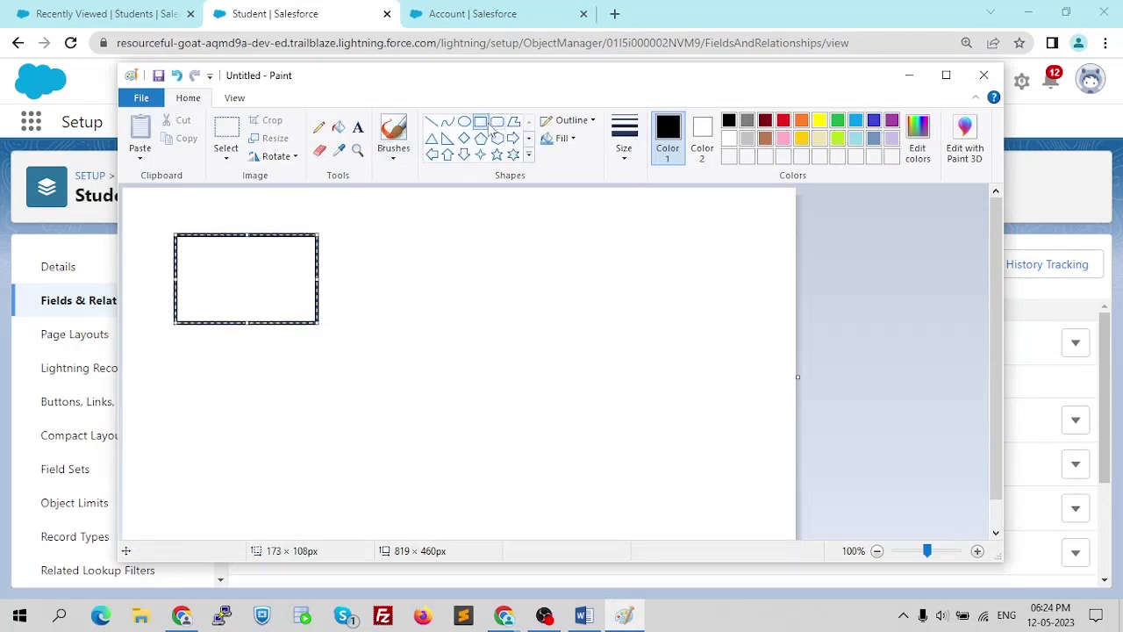
{"action": "left_click_drag", "start_coordinate": [191, 393], "coordinate": [324, 502]}
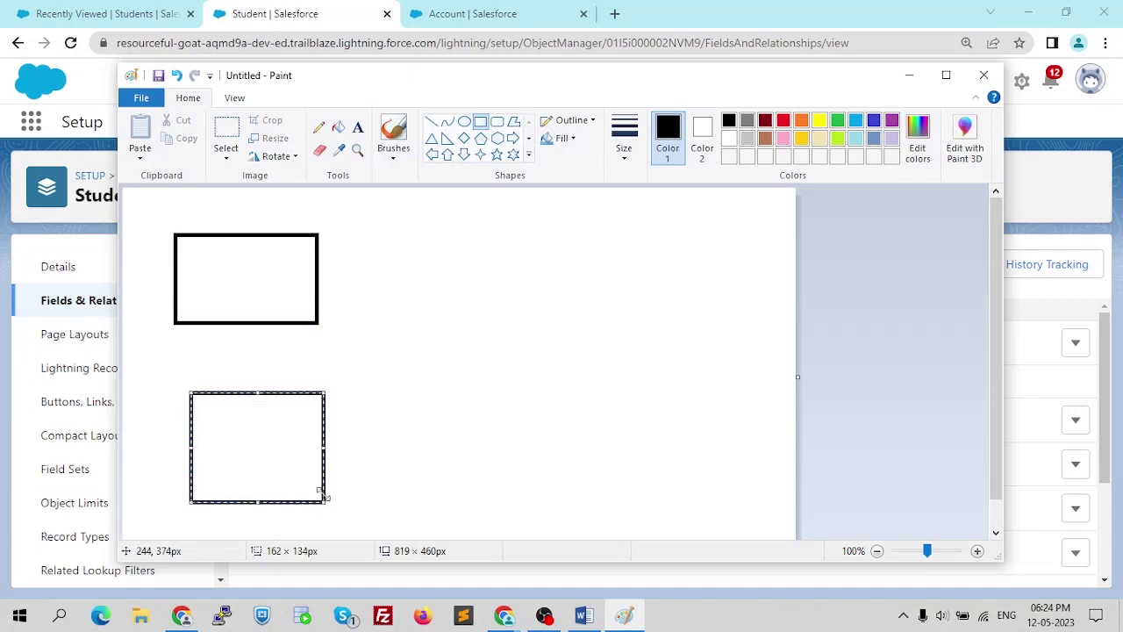
{"action": "left_click_drag", "start_coordinate": [292, 443], "coordinate": [270, 467]}
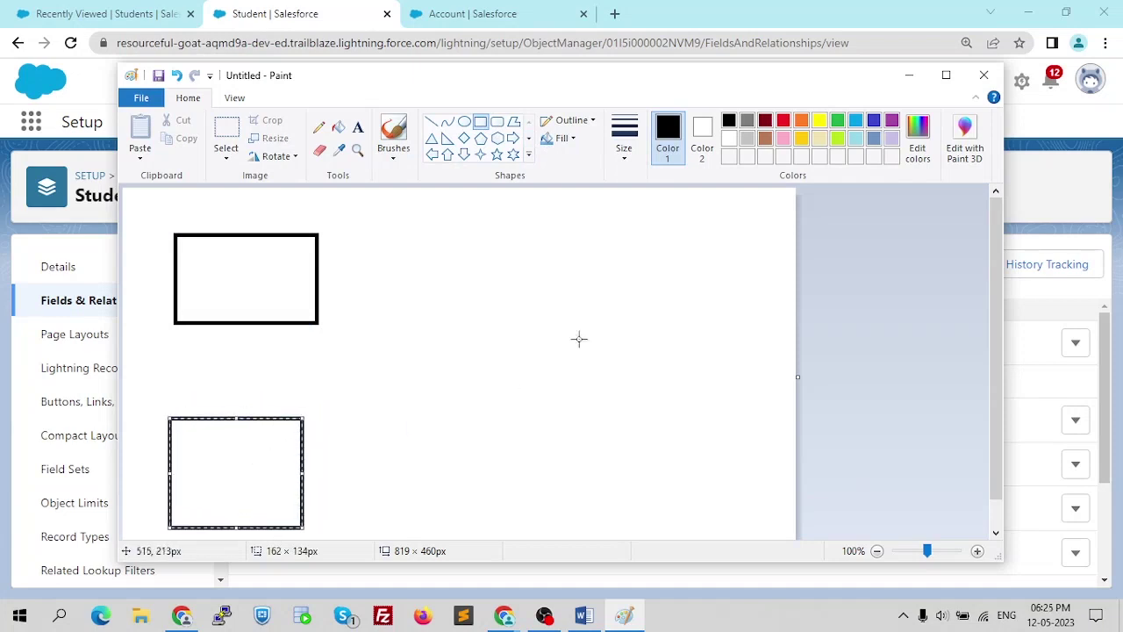
{"action": "left_click", "coordinate": [946, 74]}
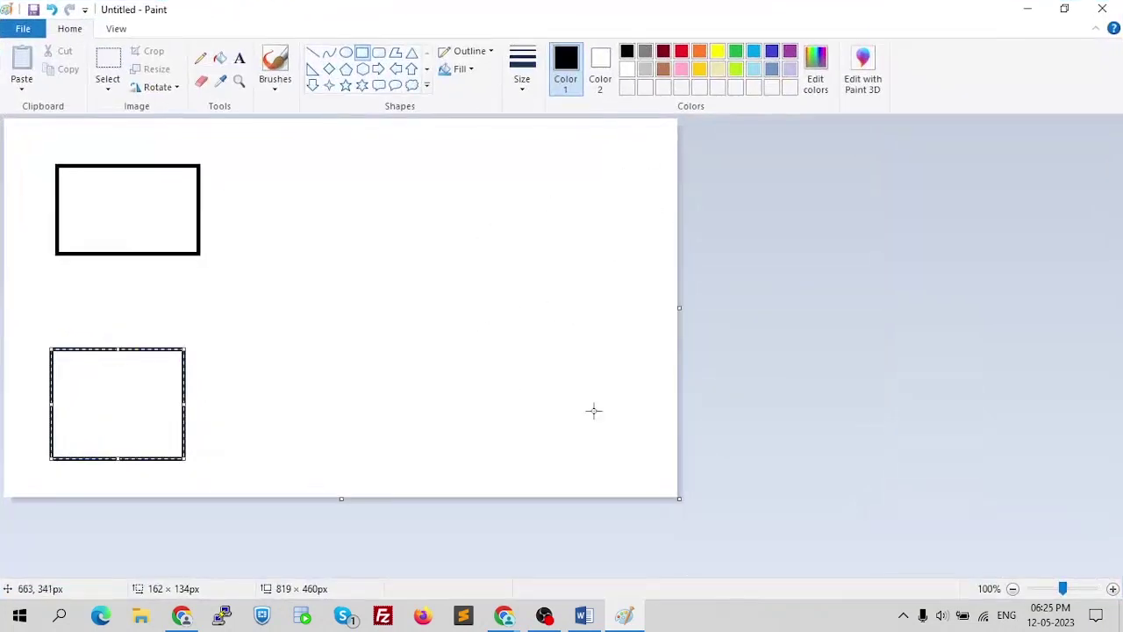
{"action": "left_click_drag", "start_coordinate": [677, 497], "coordinate": [1097, 574]}
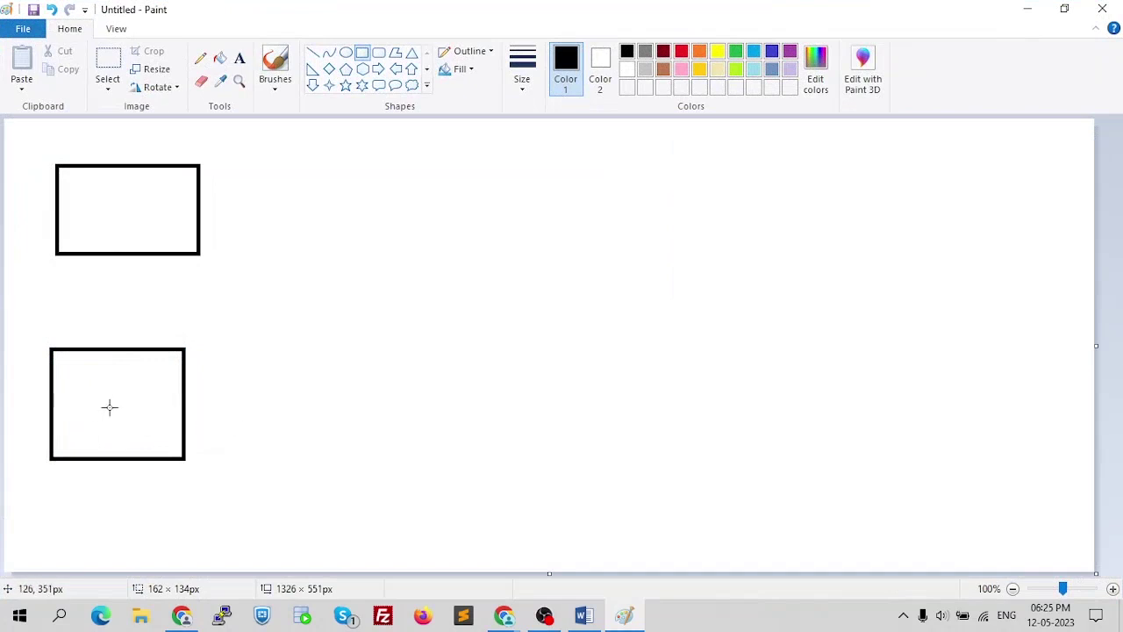
{"action": "left_click_drag", "start_coordinate": [148, 233], "coordinate": [154, 239]}
{"action": "key", "text": "ctrl+z"}
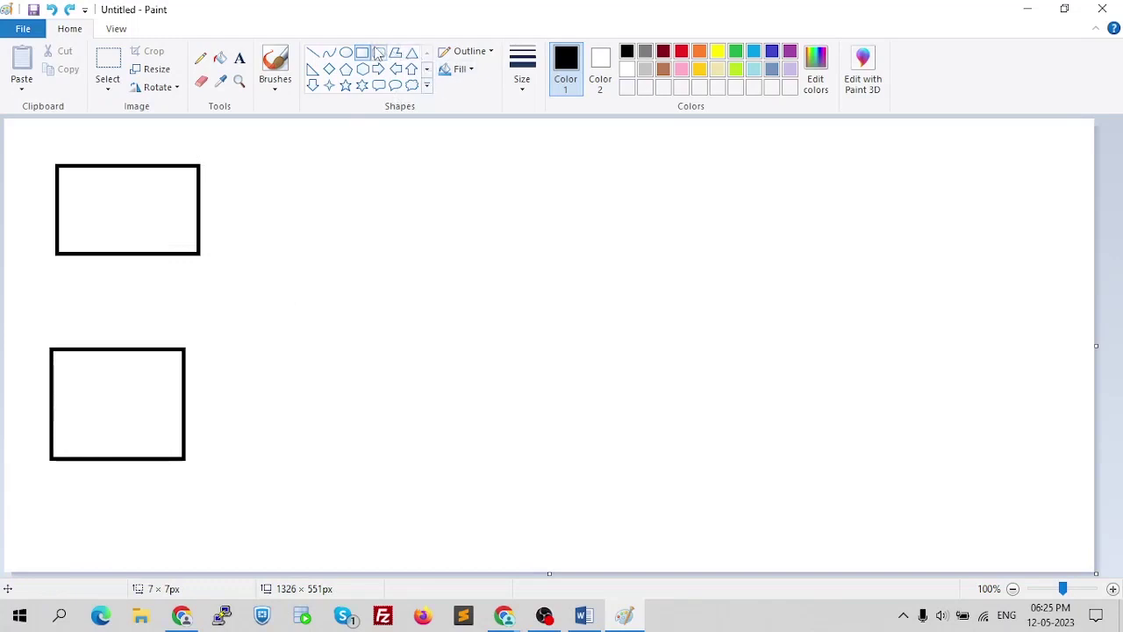
- Draw seven small ovals on the right: two at the top and a cluster below
{"action": "left_click", "coordinate": [346, 53]}
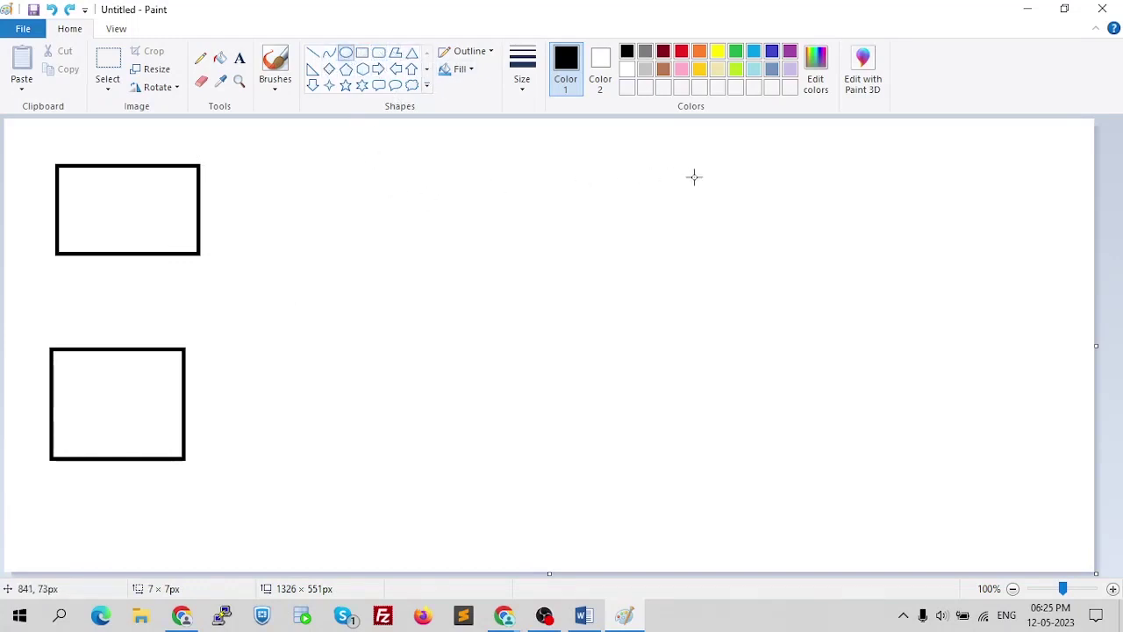
{"action": "mouse_move", "coordinate": [671, 167]}
{"action": "left_mouse_down"}
{"action": "mouse_move", "coordinate": [700, 191]}
{"action": "mouse_move", "coordinate": [854, 178]}
{"action": "mouse_move", "coordinate": [866, 190]}
{"action": "left_mouse_up"}
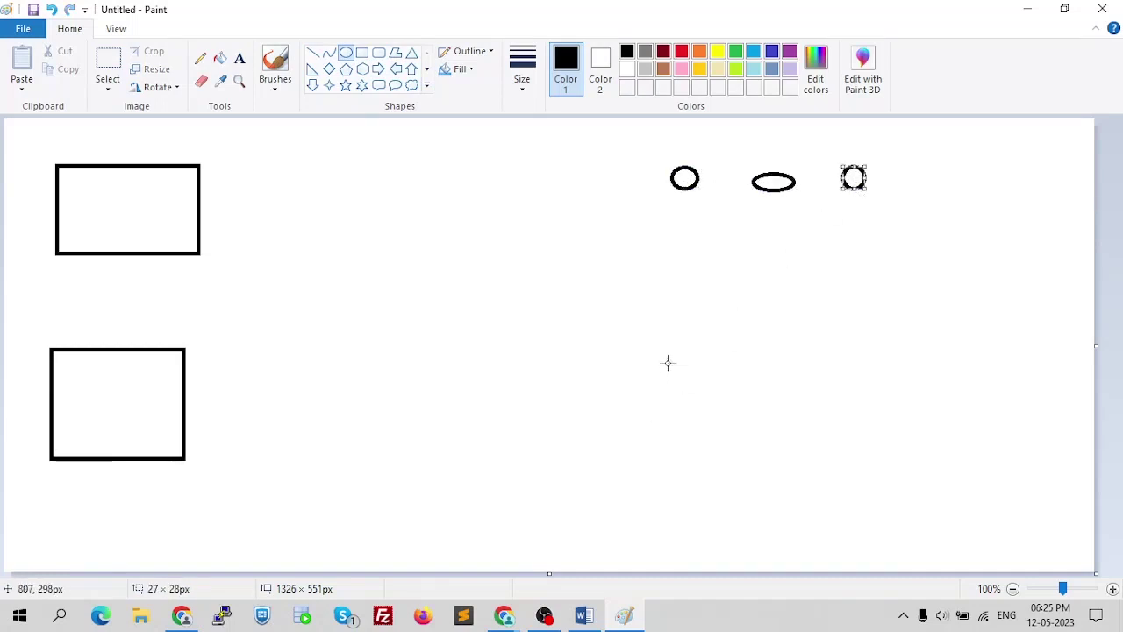
{"action": "left_click_drag", "start_coordinate": [668, 355], "coordinate": [705, 387]}
{"action": "left_click_drag", "start_coordinate": [764, 368], "coordinate": [790, 402]}
{"action": "left_click_drag", "start_coordinate": [684, 435], "coordinate": [720, 463]}
{"action": "left_click_drag", "start_coordinate": [865, 412], "coordinate": [889, 442]}
{"action": "left_click_drag", "start_coordinate": [774, 438], "coordinate": [815, 464]}
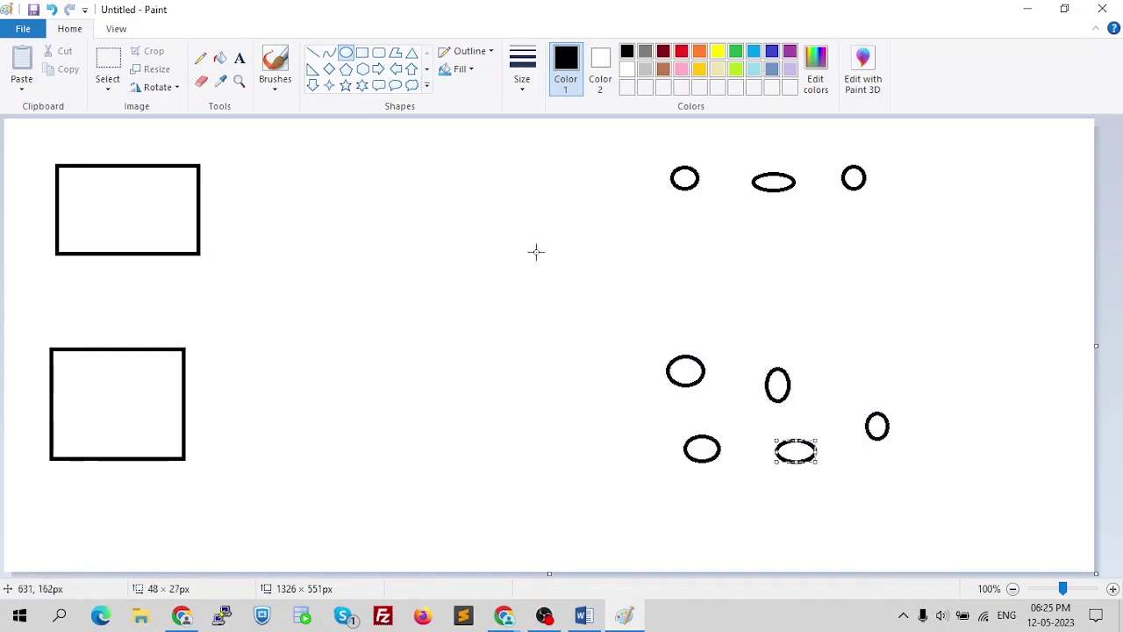
{"action": "left_click", "coordinate": [239, 58]}
- Type a 'Standard Object' label above the upper rectangle and enlarge it to 14 pt
{"action": "left_click", "coordinate": [64, 138]}
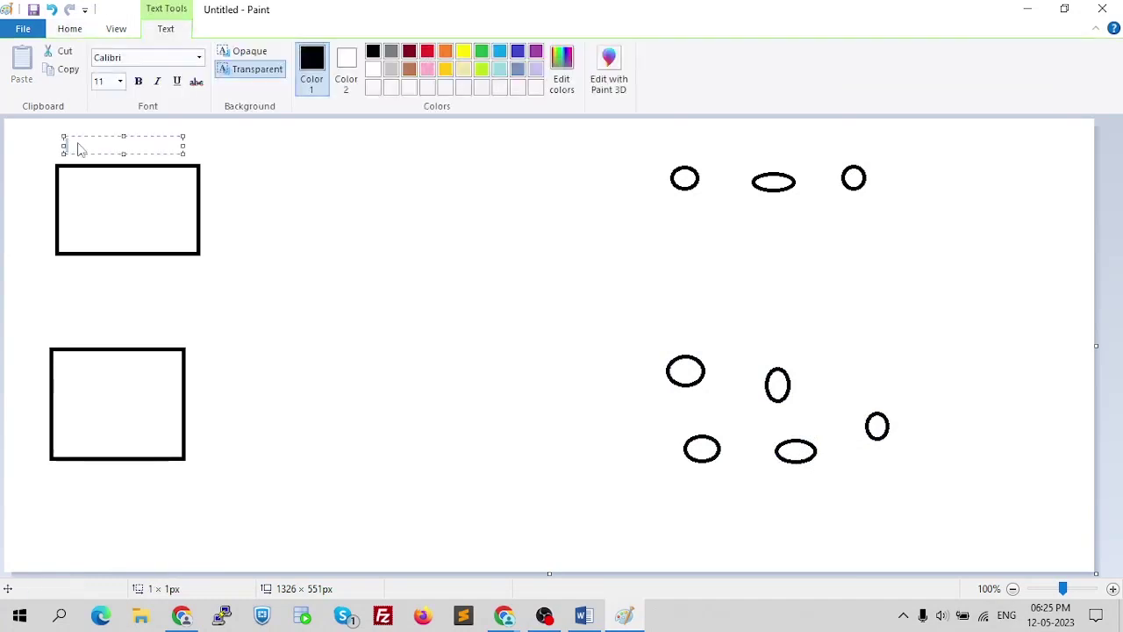
{"action": "type", "text": "Standard Object"}
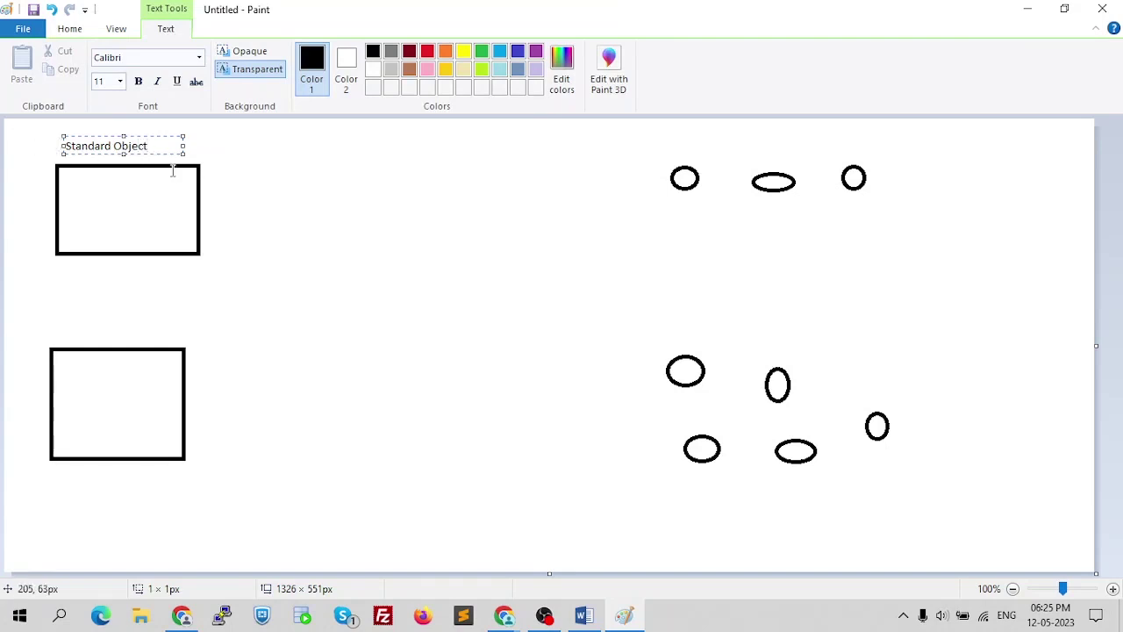
{"action": "left_click_drag", "start_coordinate": [180, 150], "coordinate": [78, 151]}
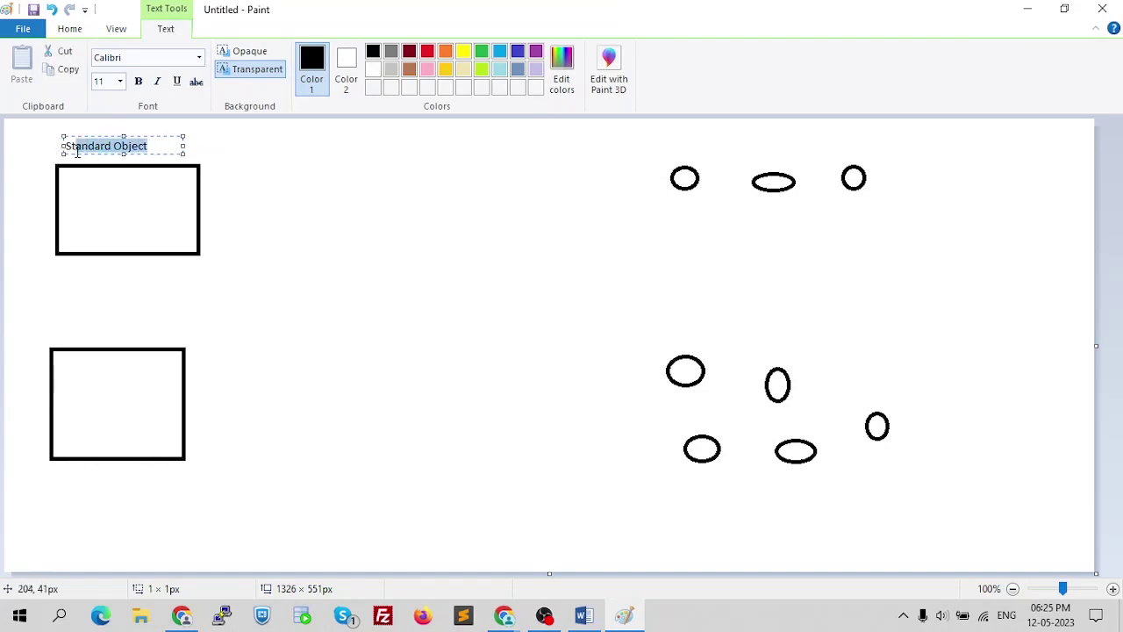
{"action": "left_click", "coordinate": [120, 82]}
{"action": "left_click", "coordinate": [105, 172]}
{"action": "left_click", "coordinate": [215, 161]}
- Try reopening the Standard Object label for editing, then undo the oversized label
{"action": "left_click", "coordinate": [115, 149]}
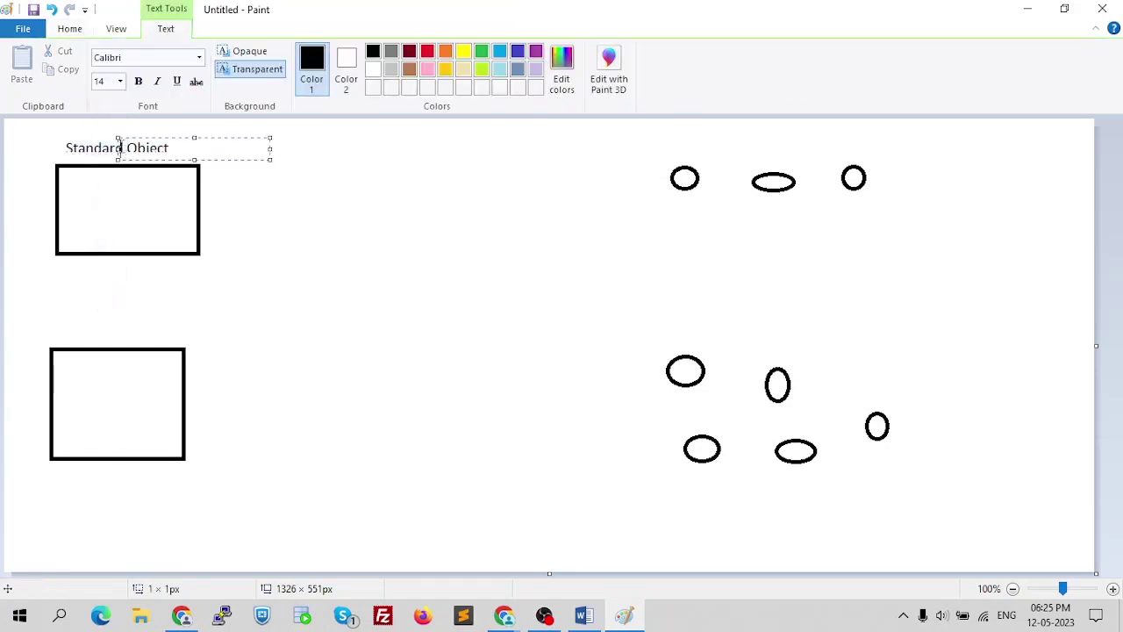
{"action": "left_click", "coordinate": [99, 148]}
{"action": "left_click", "coordinate": [91, 146]}
{"action": "left_click", "coordinate": [74, 147]}
{"action": "left_click", "coordinate": [68, 147]}
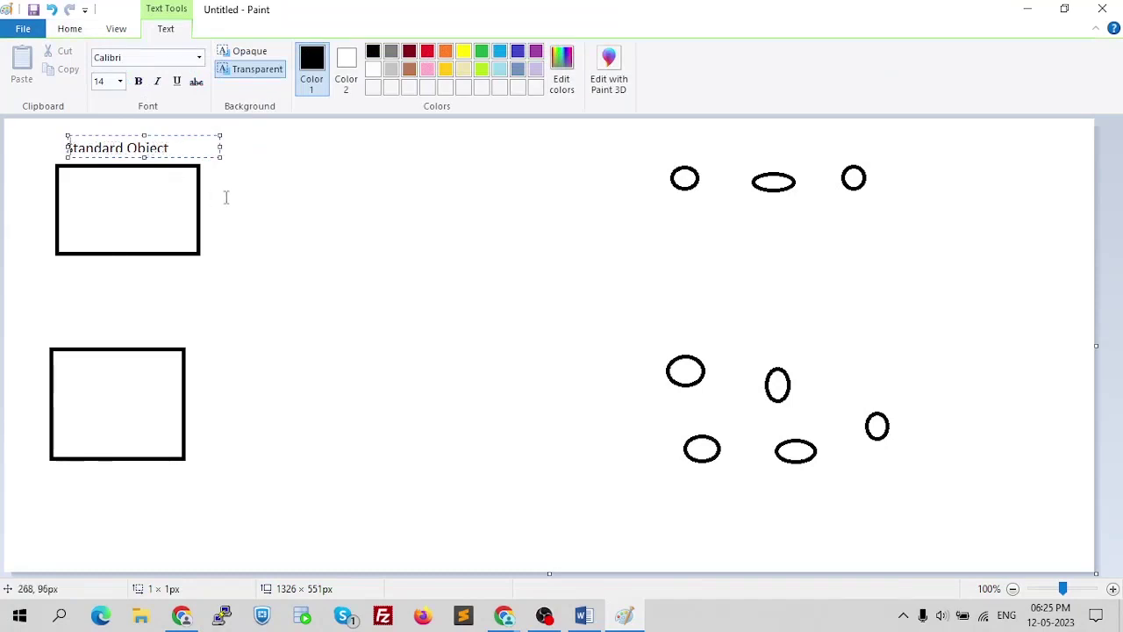
{"action": "left_click", "coordinate": [213, 195]}
{"action": "left_click", "coordinate": [182, 151]}
{"action": "left_click", "coordinate": [87, 159]}
{"action": "left_click", "coordinate": [83, 148]}
{"action": "left_click", "coordinate": [70, 150]}
{"action": "left_click", "coordinate": [64, 150]}
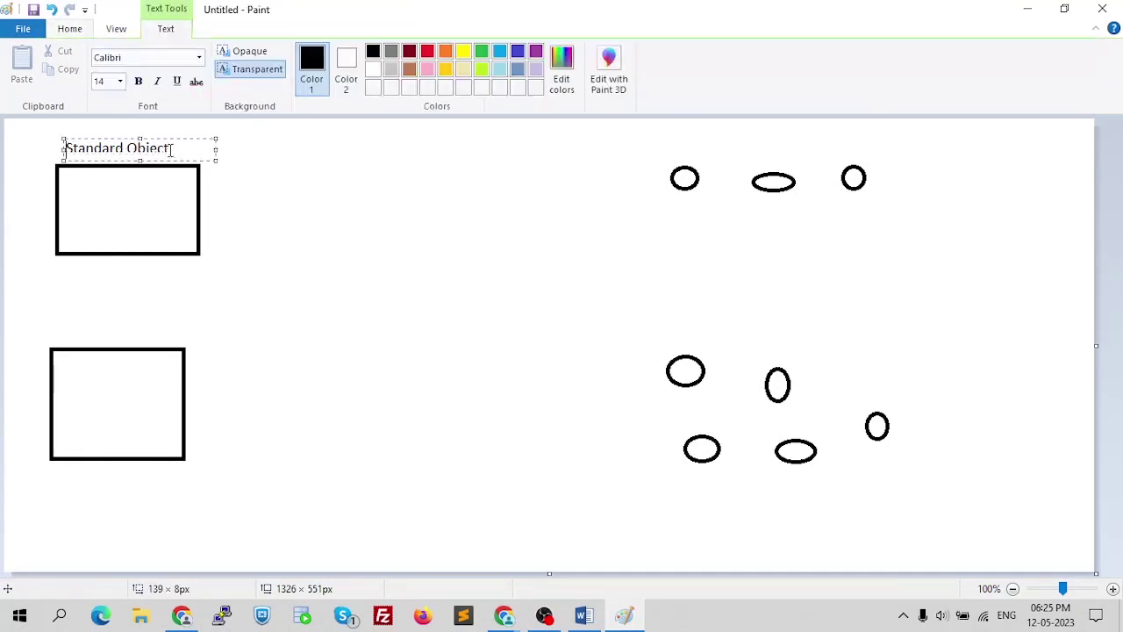
{"action": "left_click", "coordinate": [240, 185]}
{"action": "key", "text": "ctrl+z"}
- Recreate the 'Standard Object' label above the upper rectangle at size 12
{"action": "left_click_drag", "start_coordinate": [55, 143], "coordinate": [207, 160]}
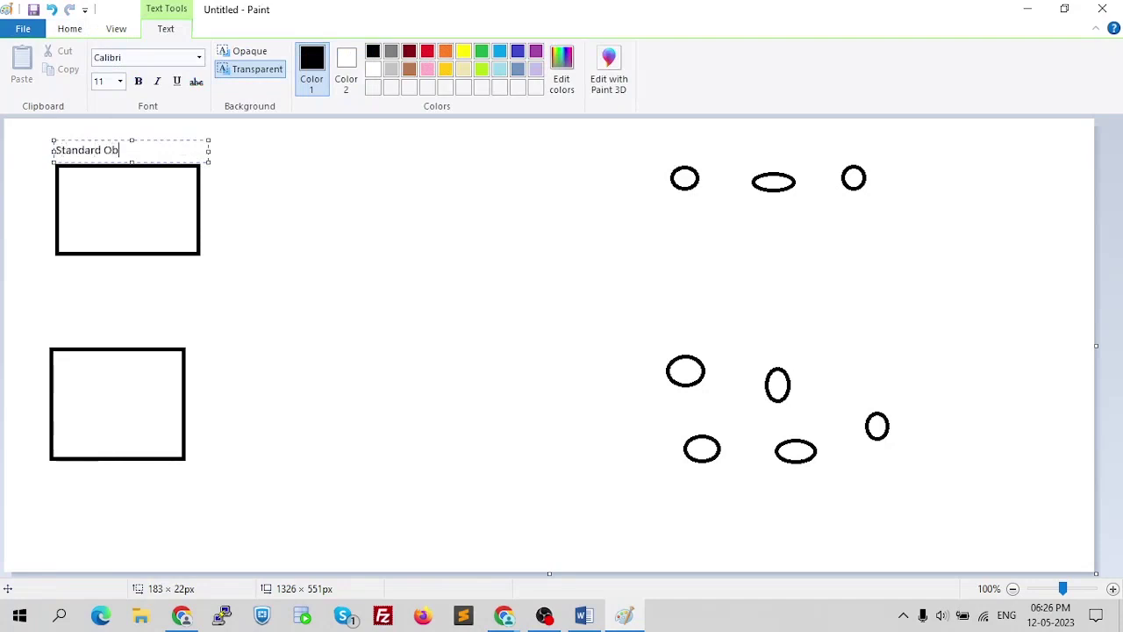
{"action": "left_click", "coordinate": [119, 81]}
{"action": "left_click", "coordinate": [103, 153]}
{"action": "left_click", "coordinate": [268, 173]}
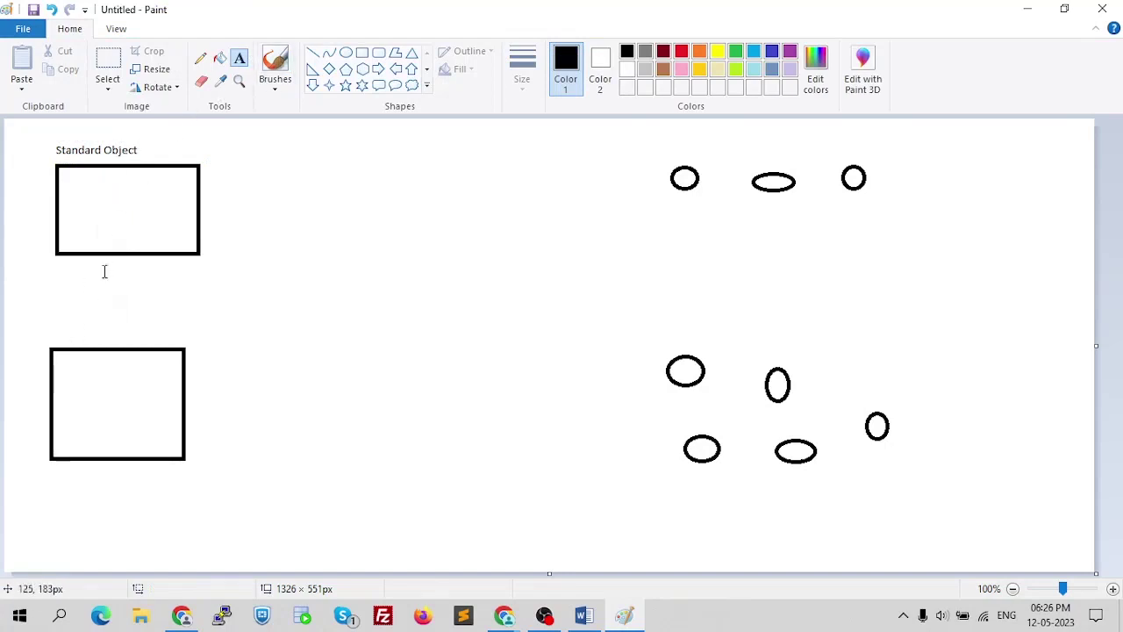
- Add a 'Custom Object' label above the lower rectangle
{"action": "left_click_drag", "start_coordinate": [44, 316], "coordinate": [227, 342]}
{"action": "type", "text": "Custom Object"}
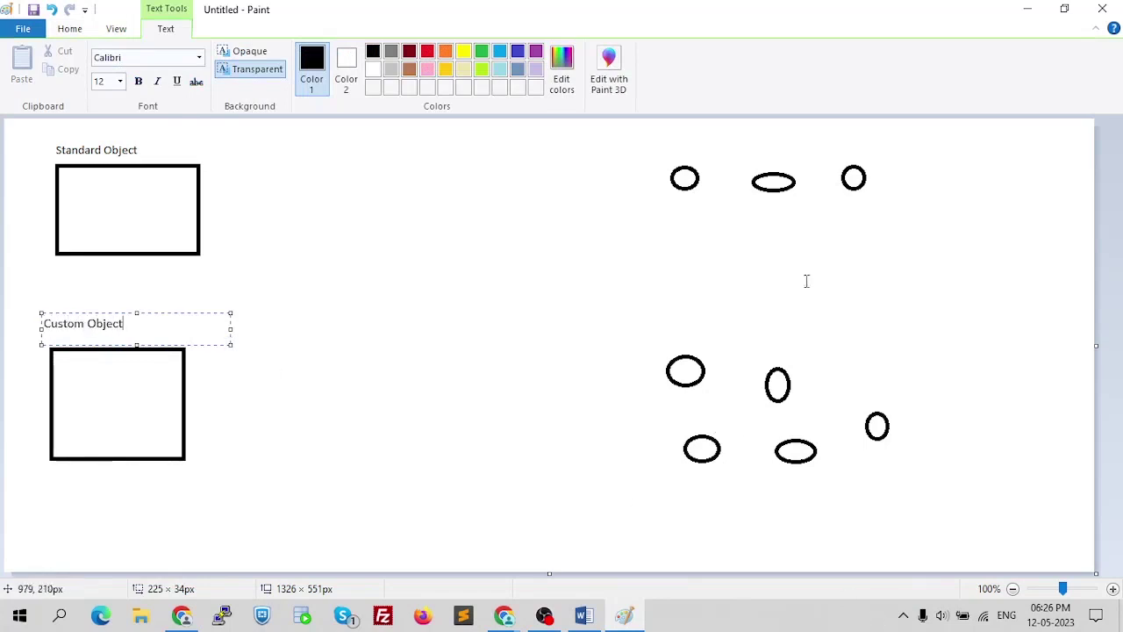
{"action": "left_click", "coordinate": [228, 390]}
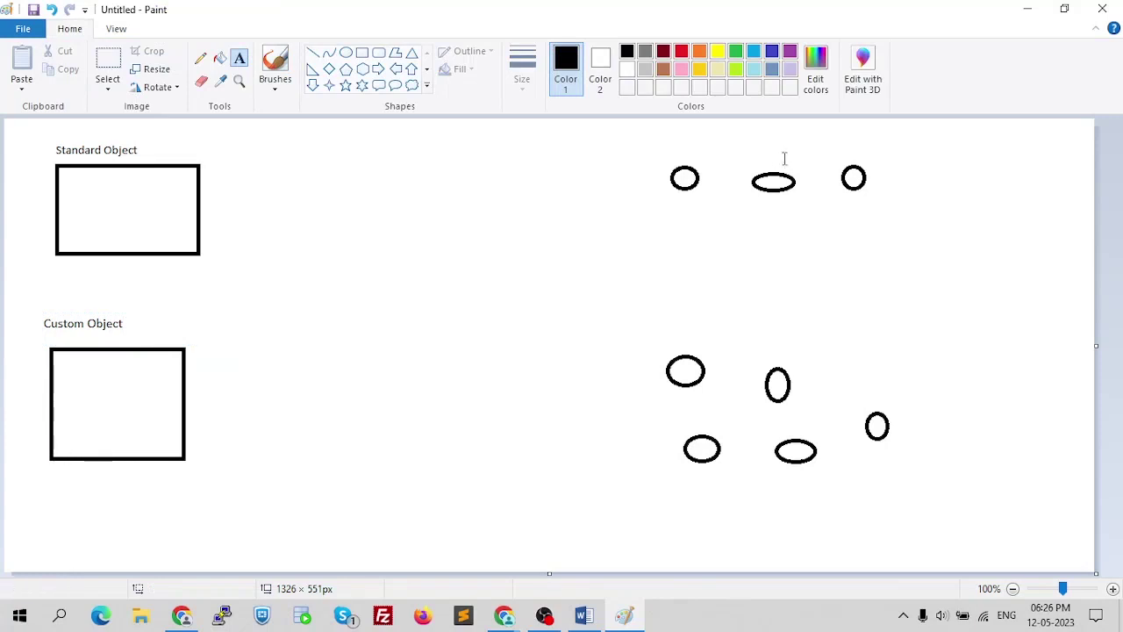
- Caption the top and lower oval groups each with 'Fields'
{"action": "left_click", "coordinate": [725, 131]}
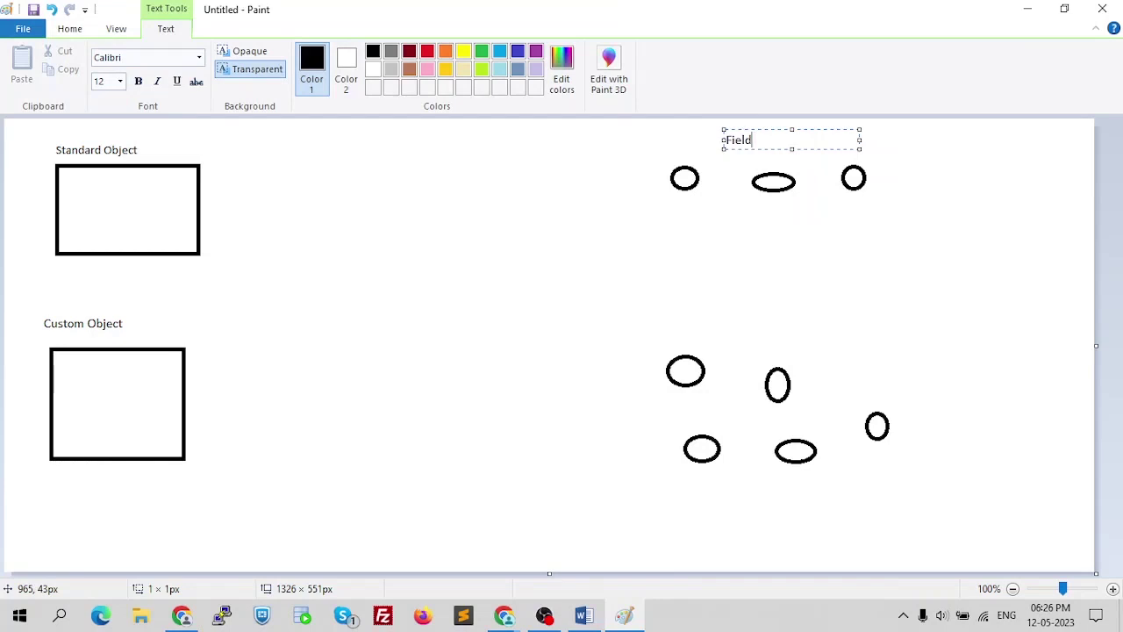
{"action": "left_click", "coordinate": [973, 231]}
{"action": "left_click_drag", "start_coordinate": [711, 316], "coordinate": [891, 344]}
{"action": "type", "text": "Fields"}
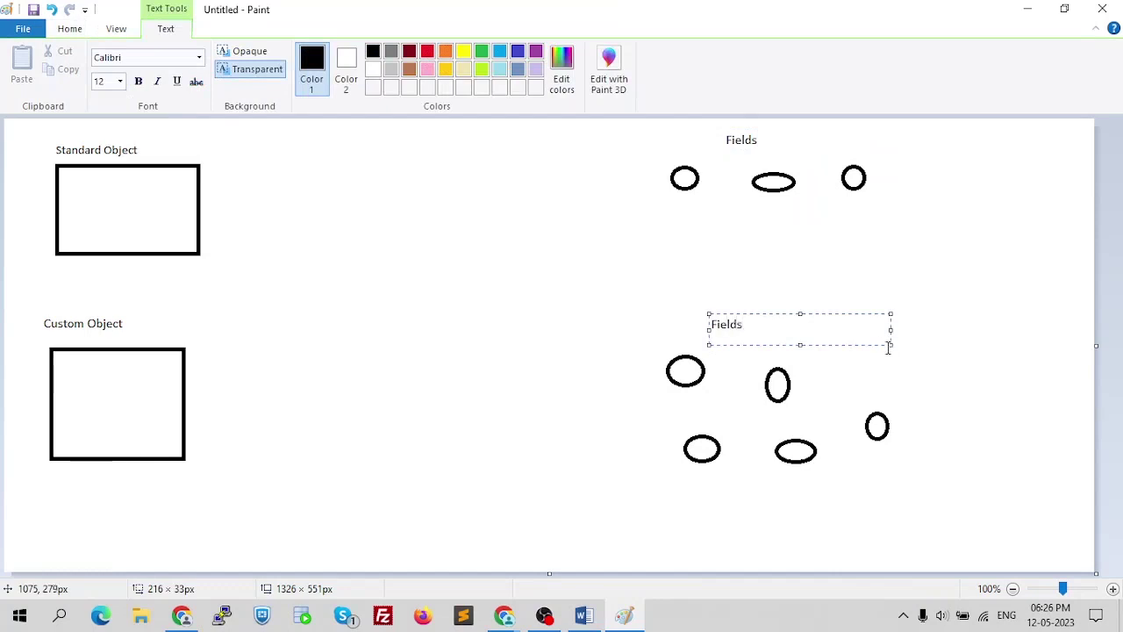
{"action": "left_click", "coordinate": [945, 328]}
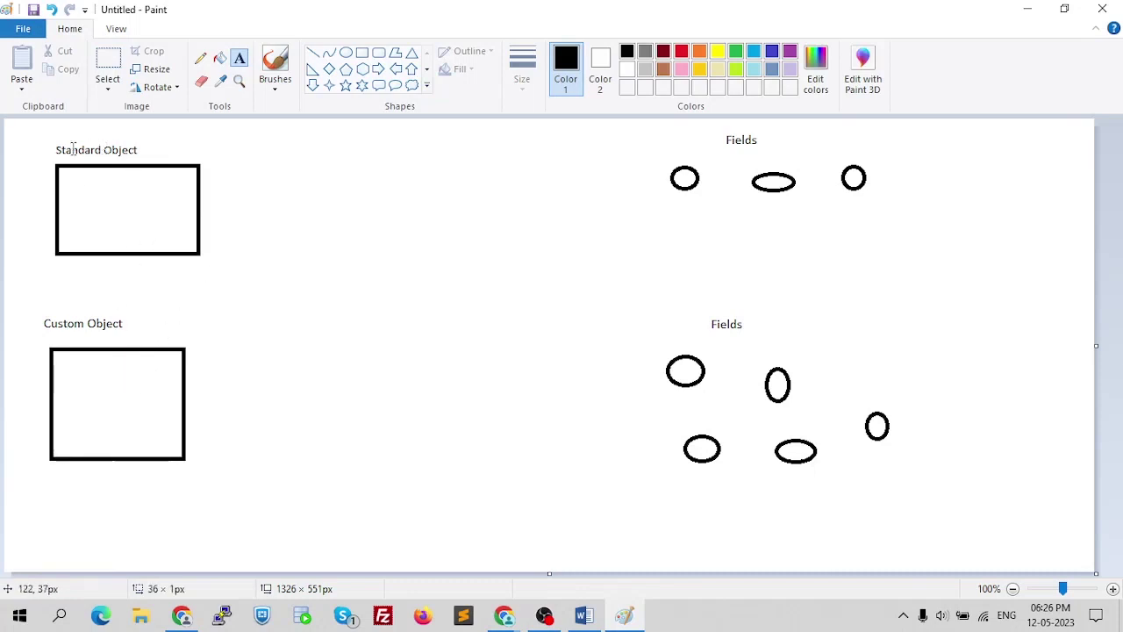
{"action": "left_click_drag", "start_coordinate": [77, 138], "coordinate": [98, 140]}
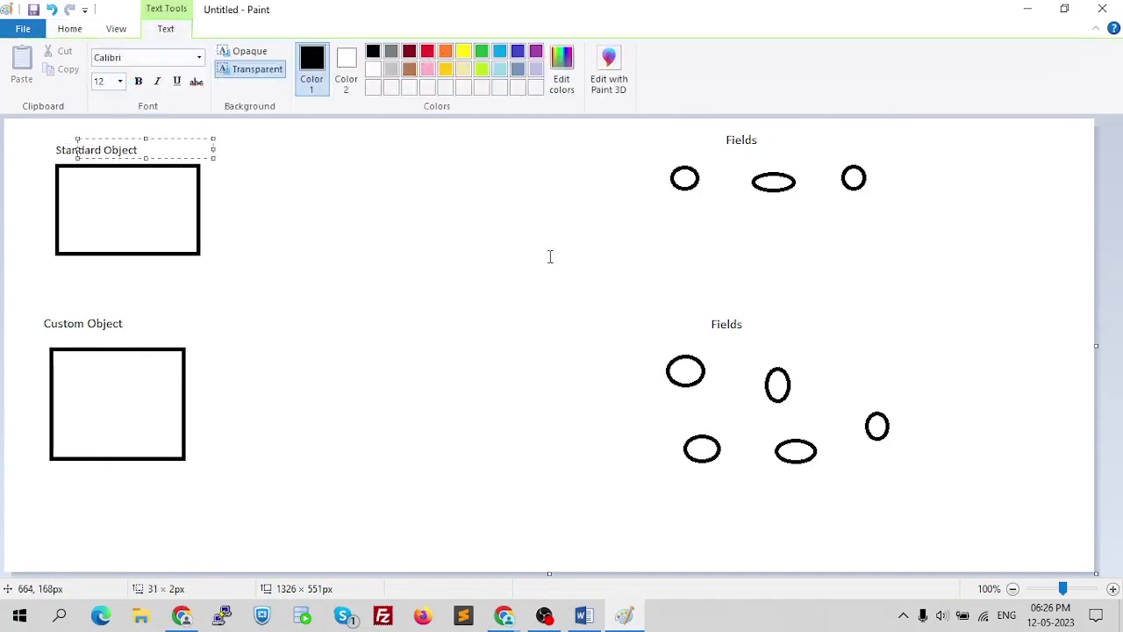
- Draw five small field ovals inside the Standard Object rectangle
{"action": "left_click", "coordinate": [524, 230]}
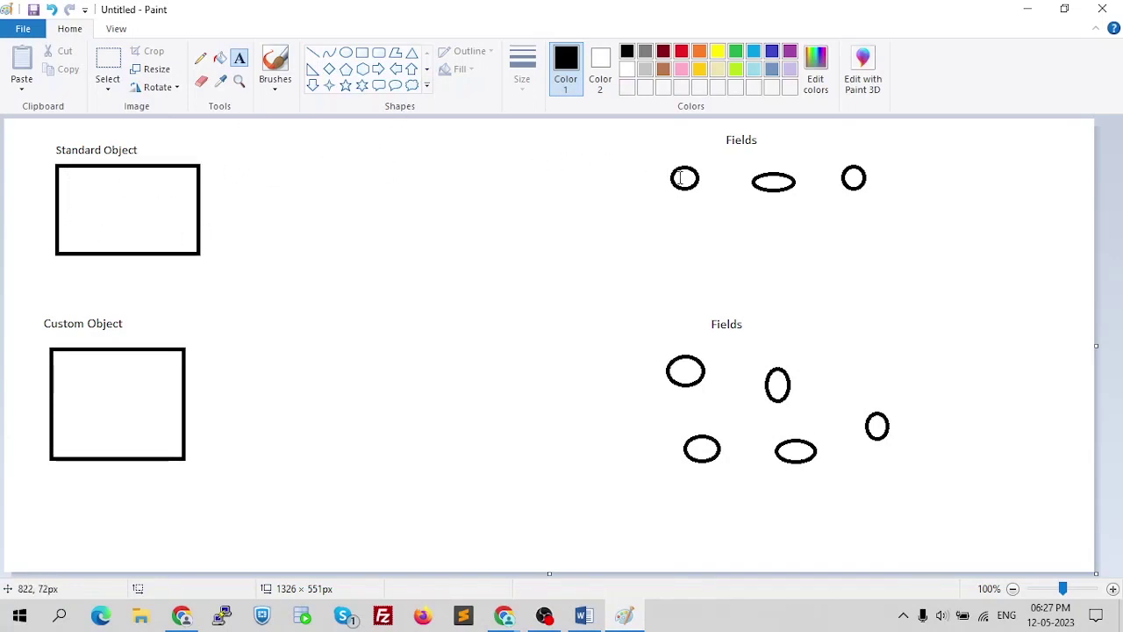
{"action": "left_click", "coordinate": [347, 53]}
{"action": "mouse_move", "coordinate": [66, 174]}
{"action": "left_mouse_down"}
{"action": "mouse_move", "coordinate": [94, 198]}
{"action": "mouse_move", "coordinate": [138, 183]}
{"action": "mouse_move", "coordinate": [167, 207]}
{"action": "left_mouse_up"}
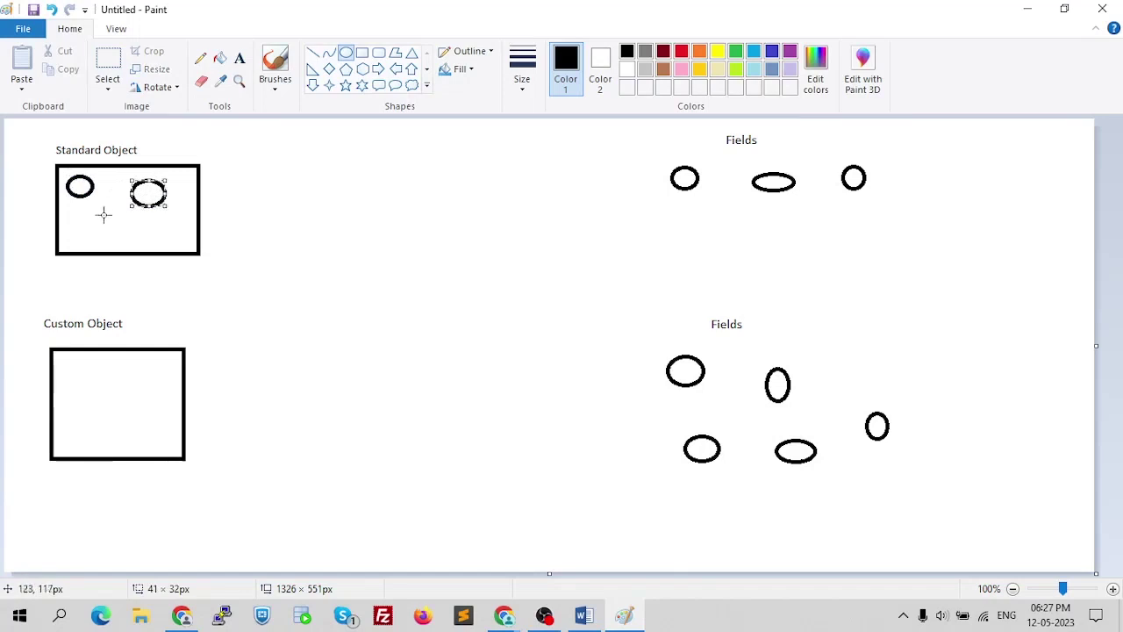
{"action": "left_click_drag", "start_coordinate": [96, 209], "coordinate": [175, 243]}
{"action": "left_click_drag", "start_coordinate": [70, 222], "coordinate": [93, 247]}
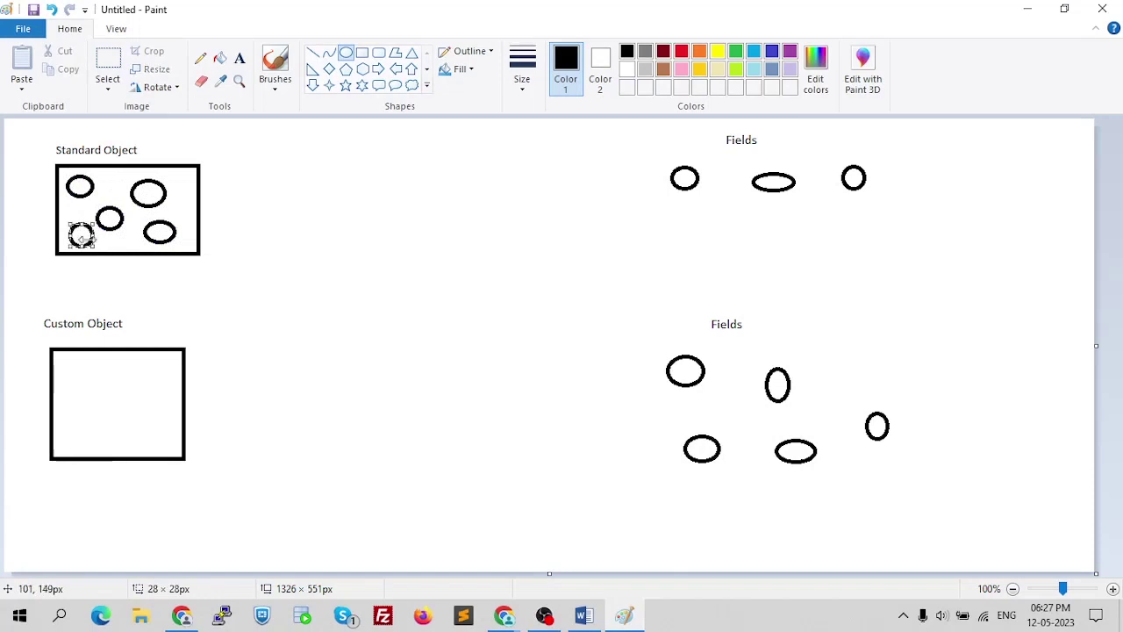
{"action": "left_click", "coordinate": [294, 225]}
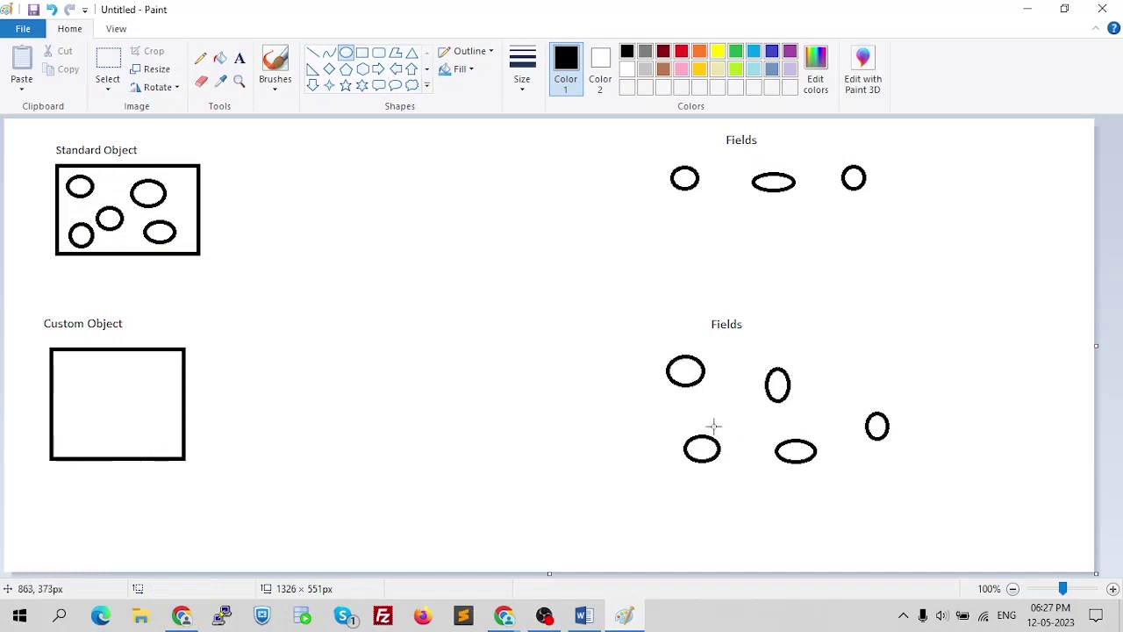
- Draw four small field ovals inside the Custom Object rectangle
{"action": "left_click_drag", "start_coordinate": [59, 361], "coordinate": [89, 386]}
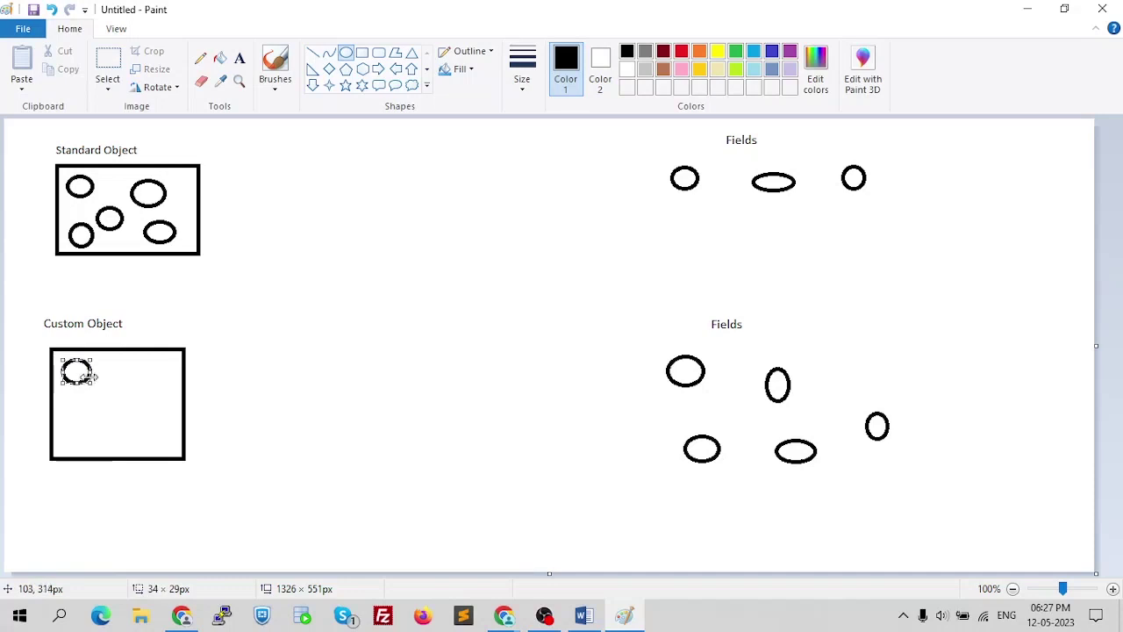
{"action": "left_click_drag", "start_coordinate": [119, 366], "coordinate": [151, 391]}
{"action": "left_click_drag", "start_coordinate": [73, 404], "coordinate": [156, 435]}
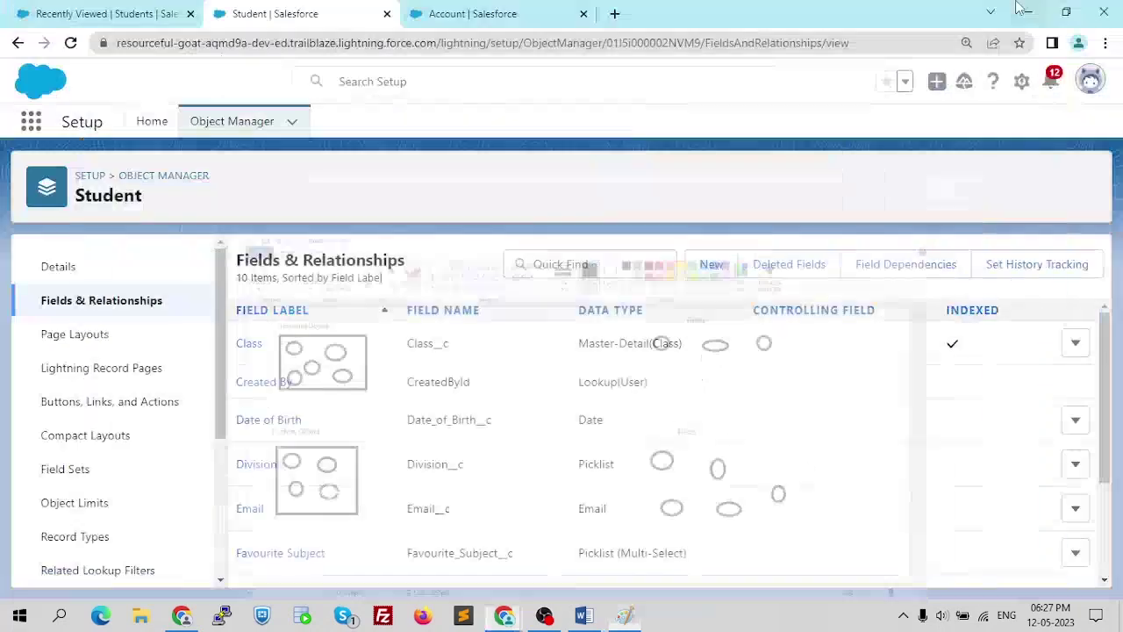
- Back in Salesforce, review the Student fields and select the API name Student__c, then switch to Word
{"action": "left_click", "coordinate": [1028, 8]}
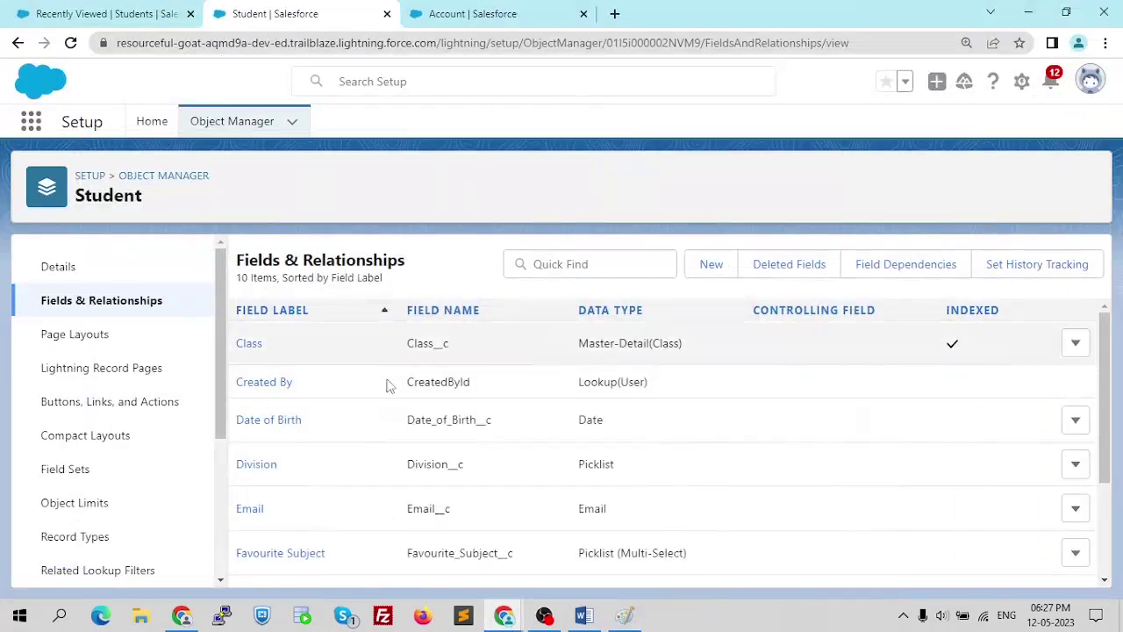
{"action": "scroll", "coordinate": [321, 453], "scroll_direction": "down", "scroll_amount": 3}
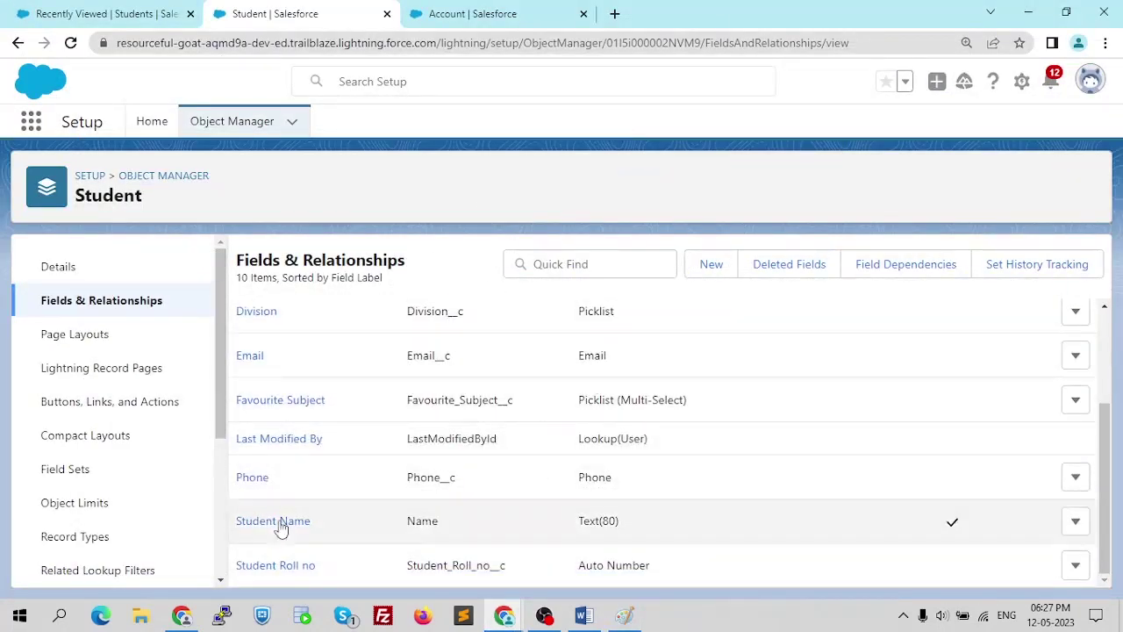
{"action": "scroll", "coordinate": [237, 491], "scroll_direction": "up", "scroll_amount": 1}
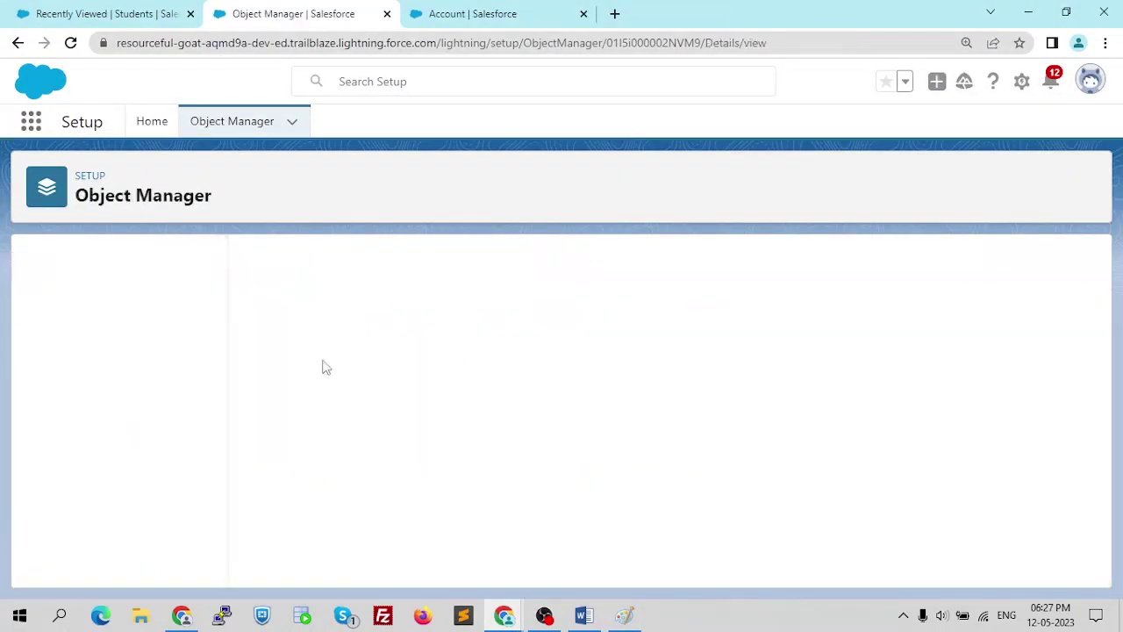
{"action": "left_click_drag", "start_coordinate": [304, 384], "coordinate": [244, 386]}
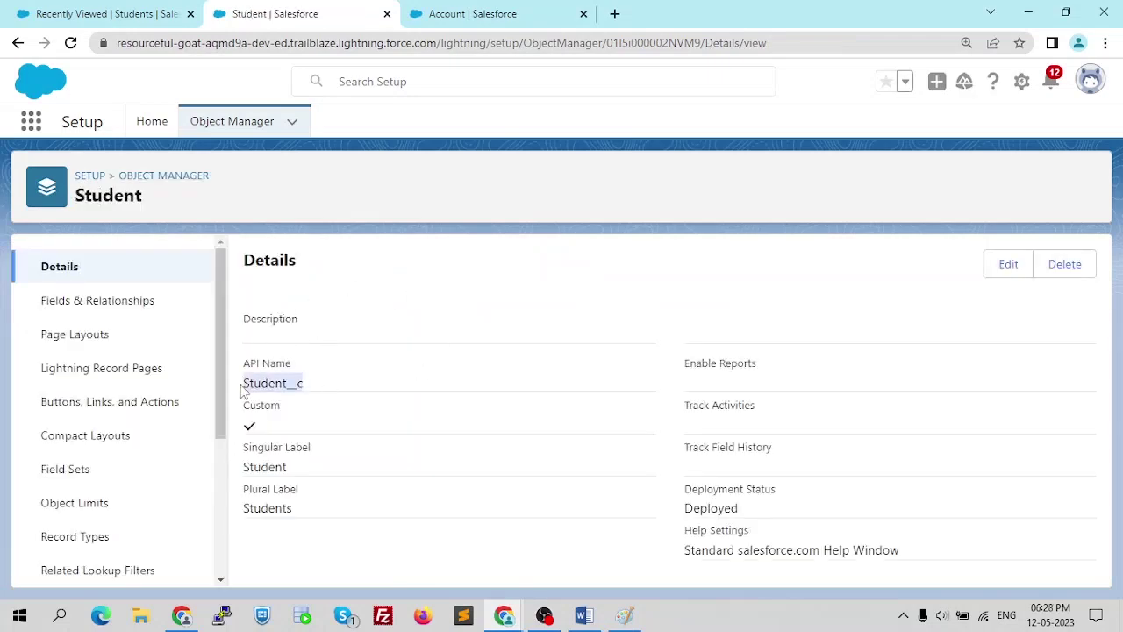
{"action": "left_click", "coordinate": [324, 388]}
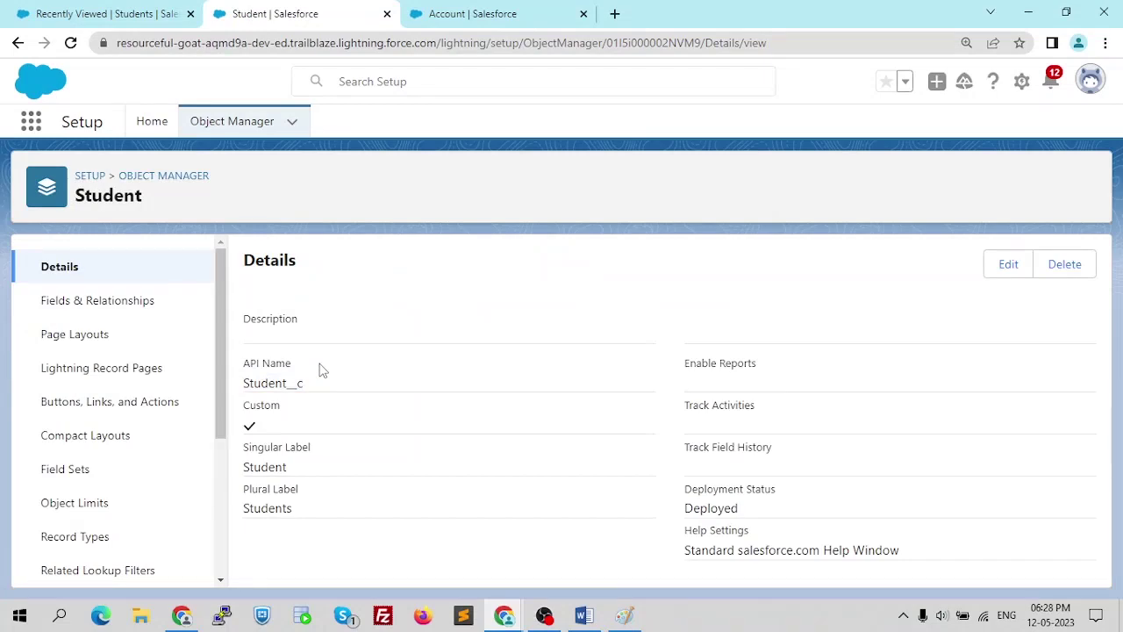
{"action": "key", "text": "alt+Tab"}
{"action": "key", "text": "alt+Tab"}
{"action": "key", "text": "alt+Tab"}
- Read the Word notes from OBJECTS IN SALESFORCE through Customize Responsibly, then return to Salesforce
{"action": "scroll", "coordinate": [632, 250], "scroll_direction": "up", "scroll_amount": 5}
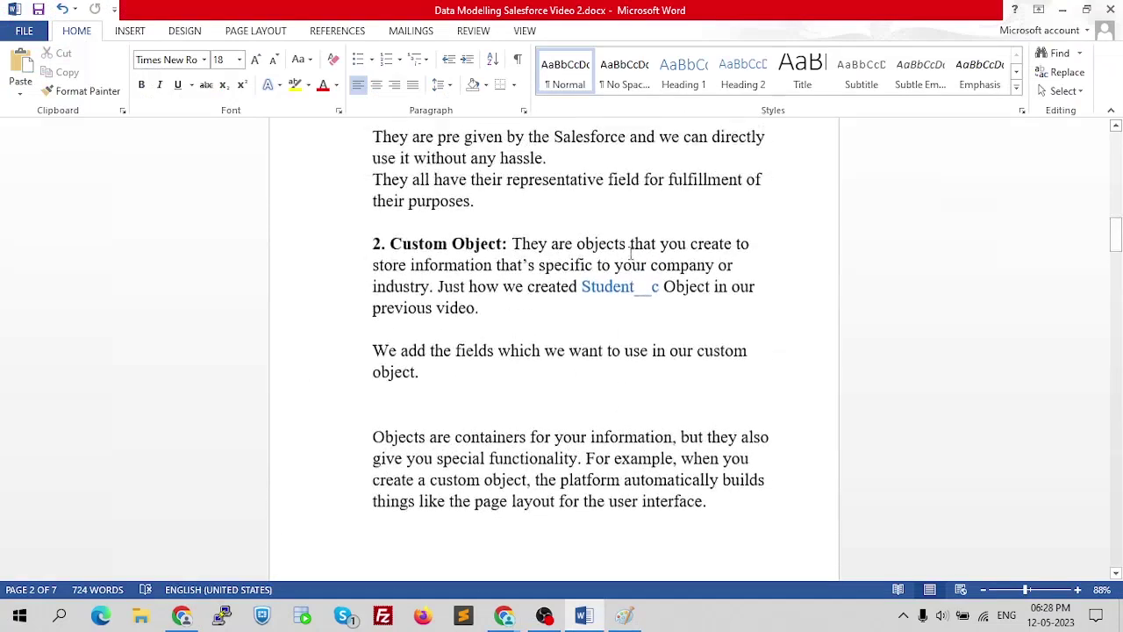
{"action": "scroll", "coordinate": [632, 250], "scroll_direction": "up", "scroll_amount": 2}
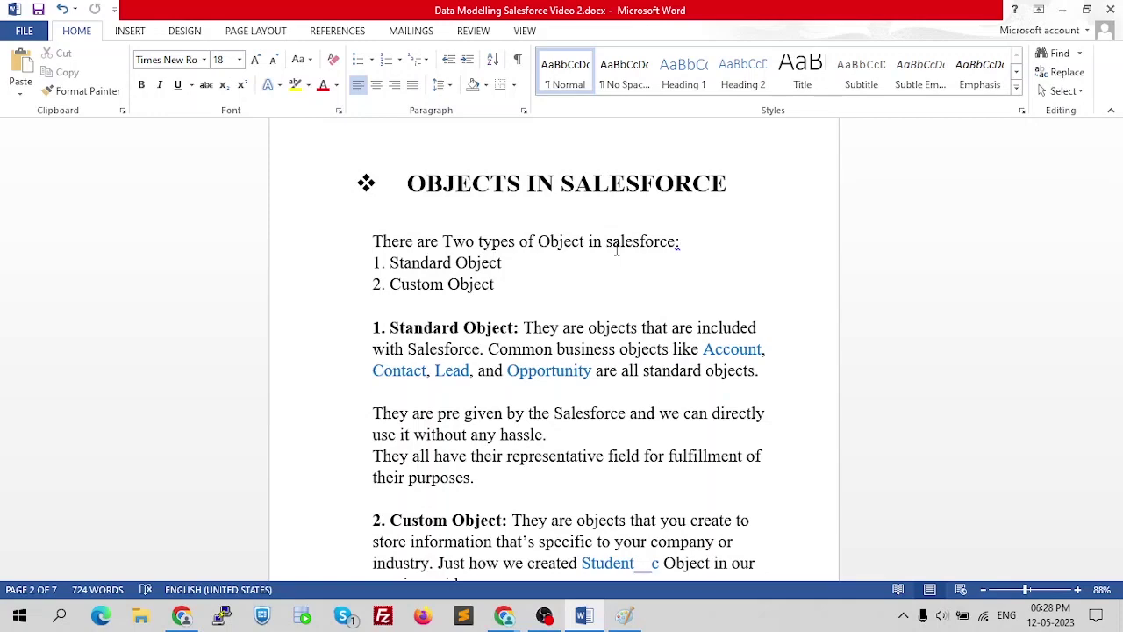
{"action": "scroll", "coordinate": [614, 255], "scroll_direction": "down", "scroll_amount": 4}
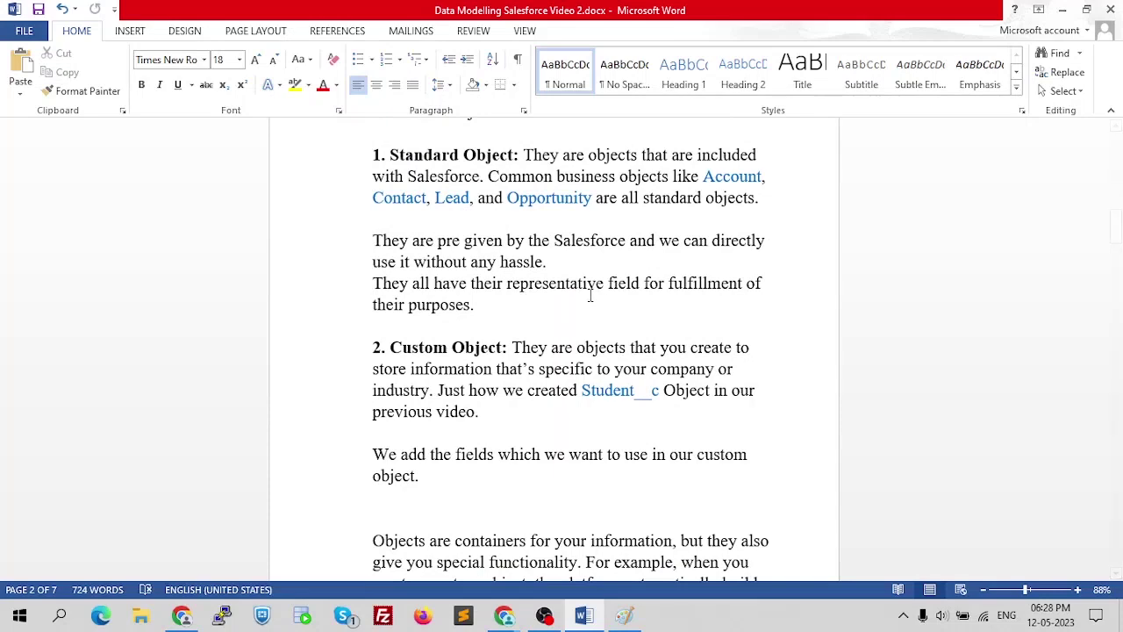
{"action": "scroll", "coordinate": [566, 302], "scroll_direction": "down", "scroll_amount": 2}
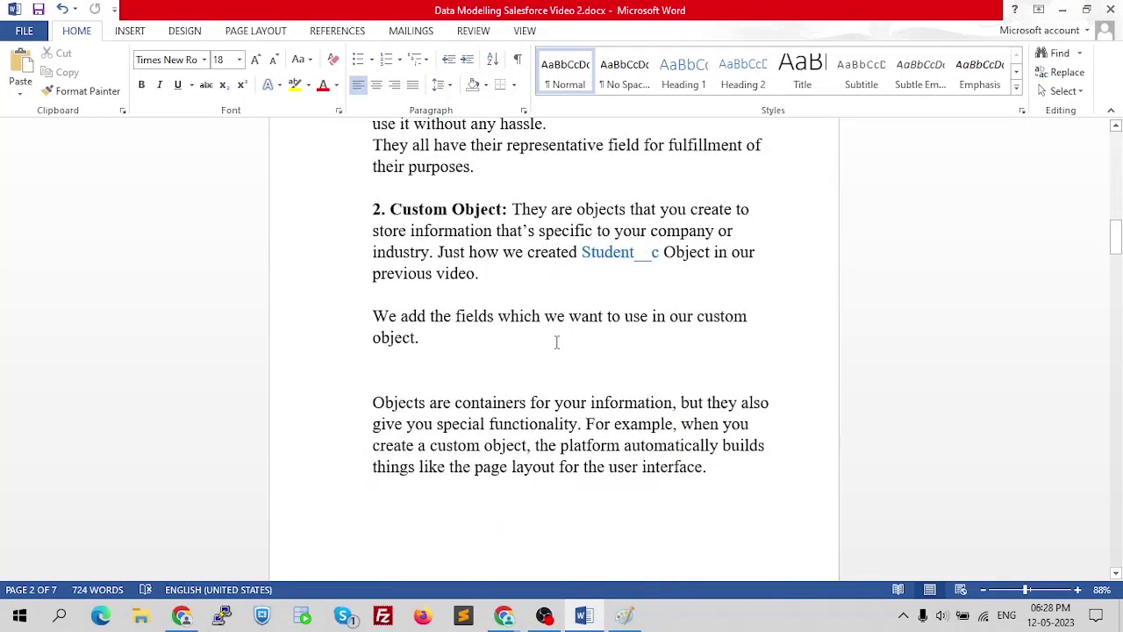
{"action": "scroll", "coordinate": [560, 340], "scroll_direction": "down", "scroll_amount": 5}
{"action": "scroll", "coordinate": [557, 342], "scroll_direction": "down", "scroll_amount": 1}
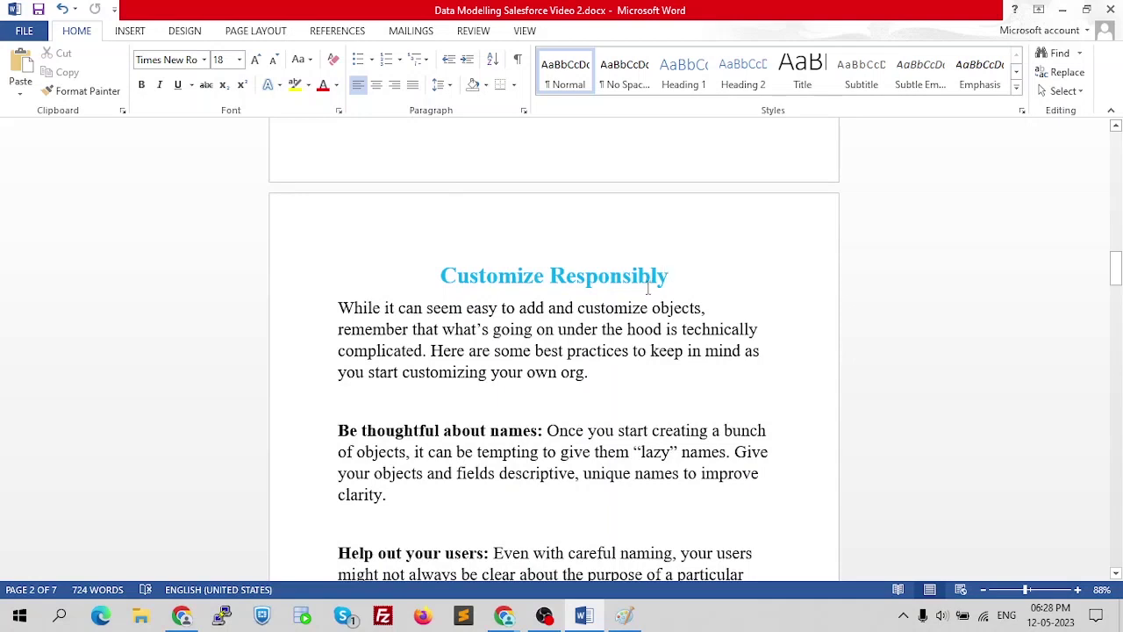
{"action": "scroll", "coordinate": [611, 304], "scroll_direction": "down", "scroll_amount": 1}
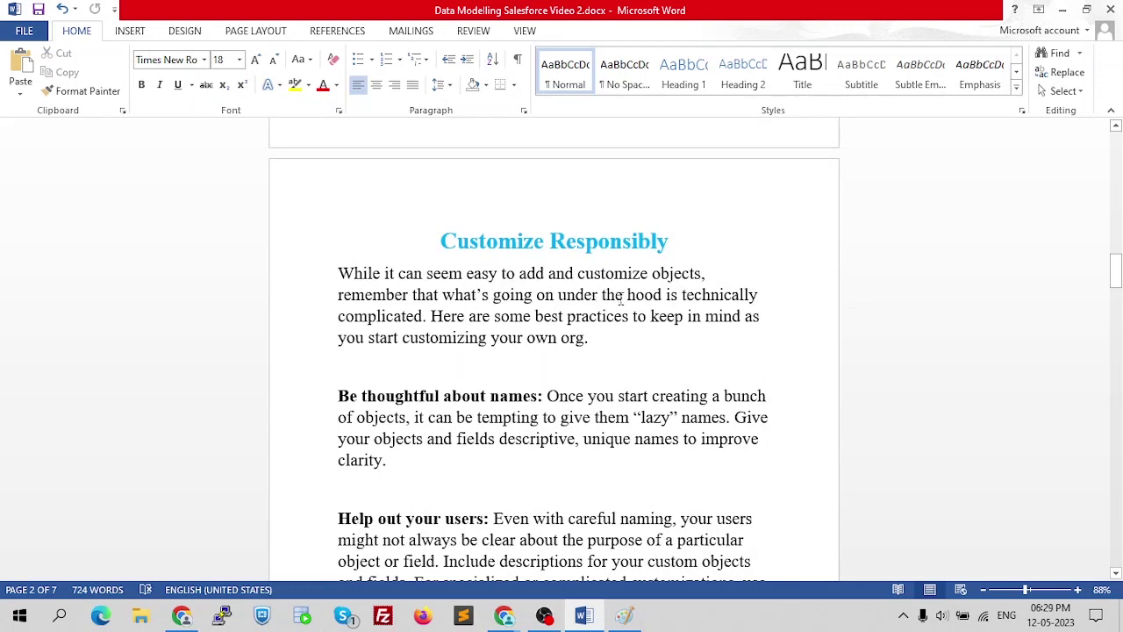
{"action": "scroll", "coordinate": [517, 285], "scroll_direction": "down", "scroll_amount": 1}
{"action": "scroll", "coordinate": [517, 285], "scroll_direction": "down", "scroll_amount": 1}
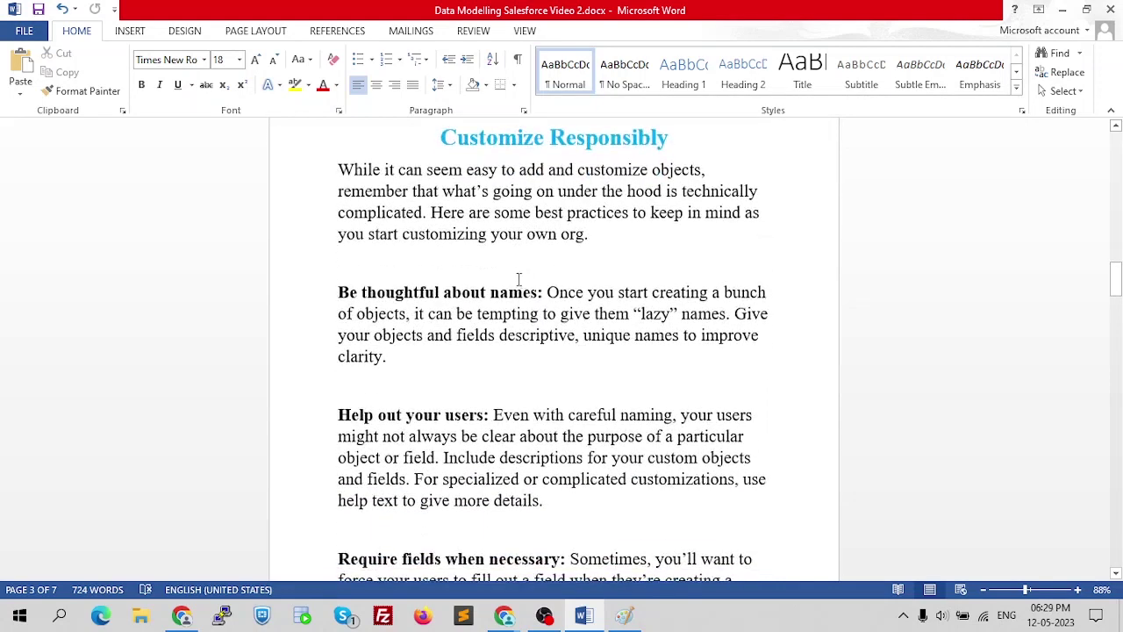
{"action": "scroll", "coordinate": [513, 280], "scroll_direction": "down", "scroll_amount": 1}
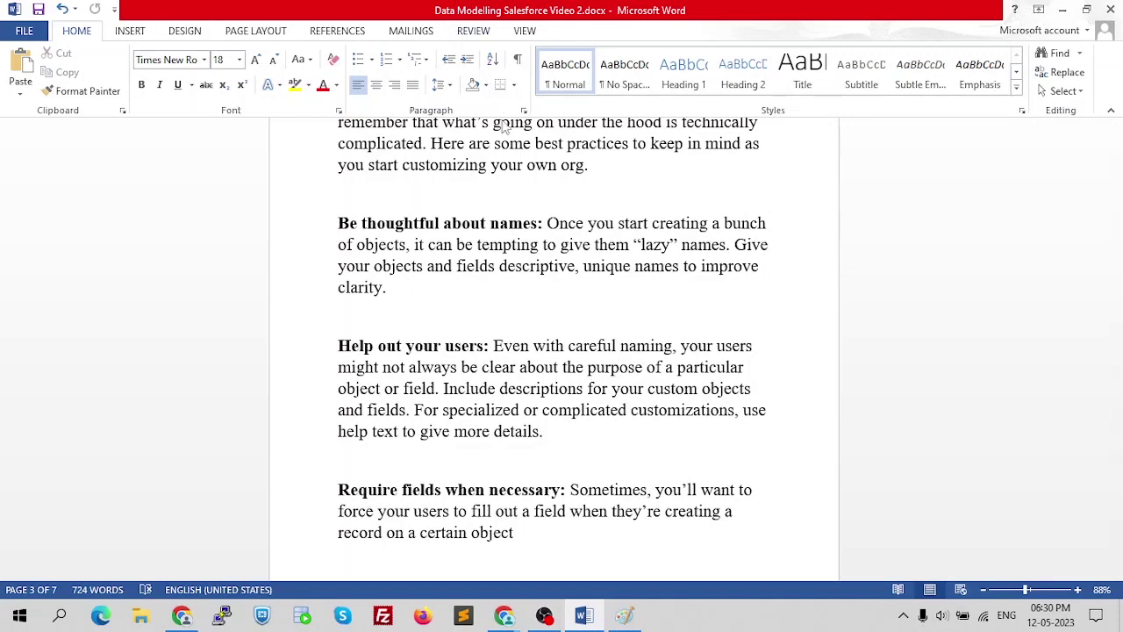
{"action": "scroll", "coordinate": [507, 107], "scroll_direction": "down", "scroll_amount": 1}
{"action": "scroll", "coordinate": [508, 289], "scroll_direction": "down", "scroll_amount": 2}
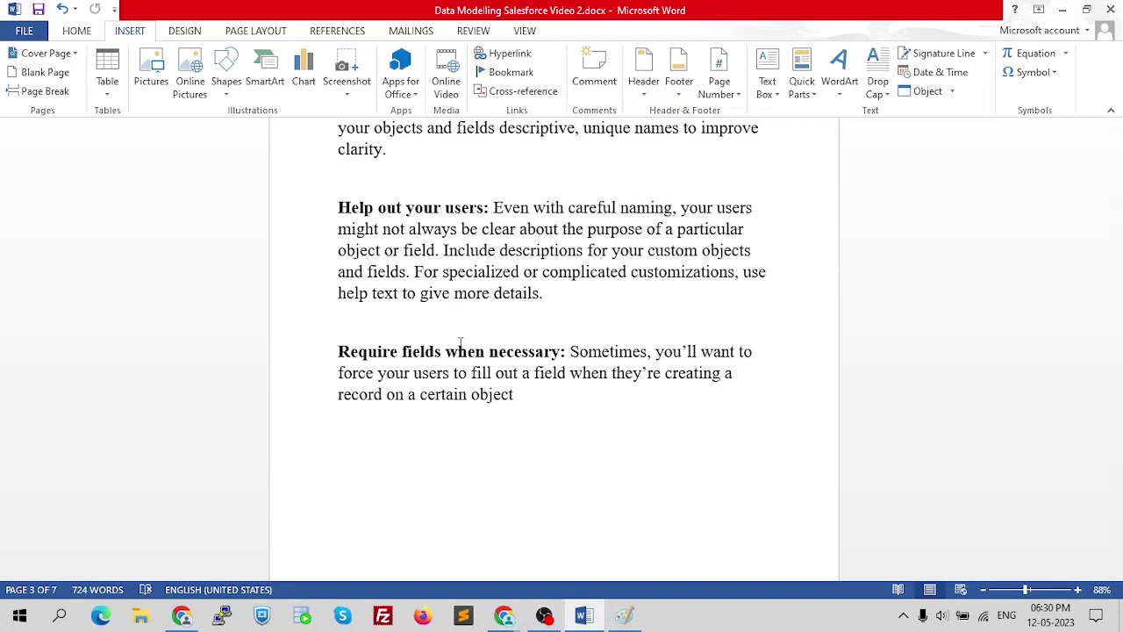
{"action": "key", "text": "alt+Tab"}
{"action": "key", "text": "alt+Tab"}
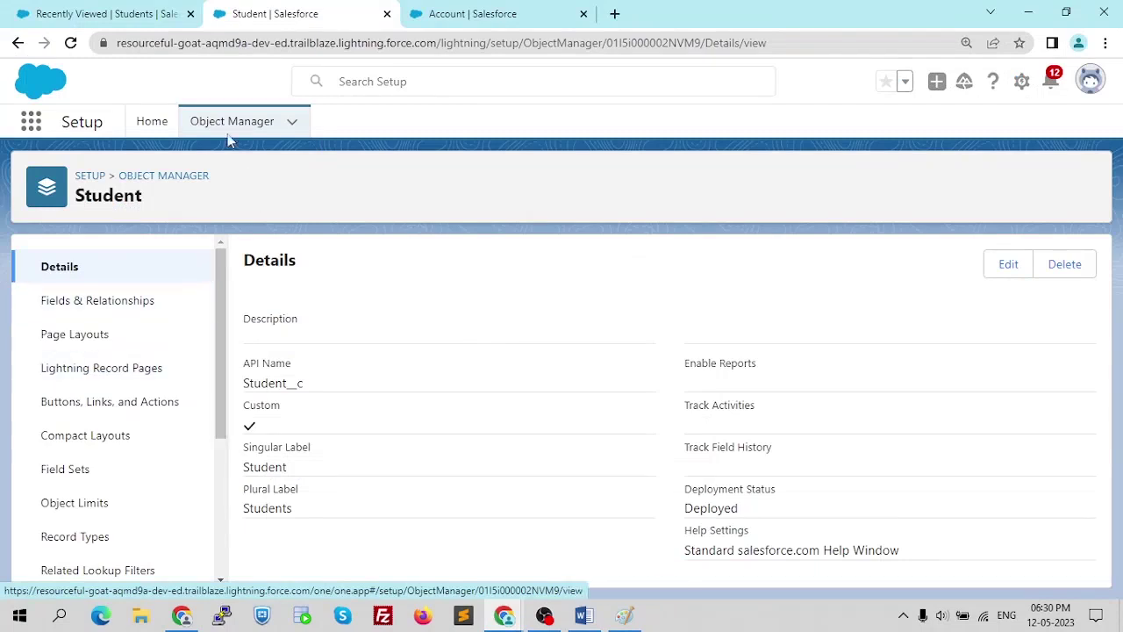
- Go from the Classes page to the Students list and start a New Student record
{"action": "left_click", "coordinate": [77, 8]}
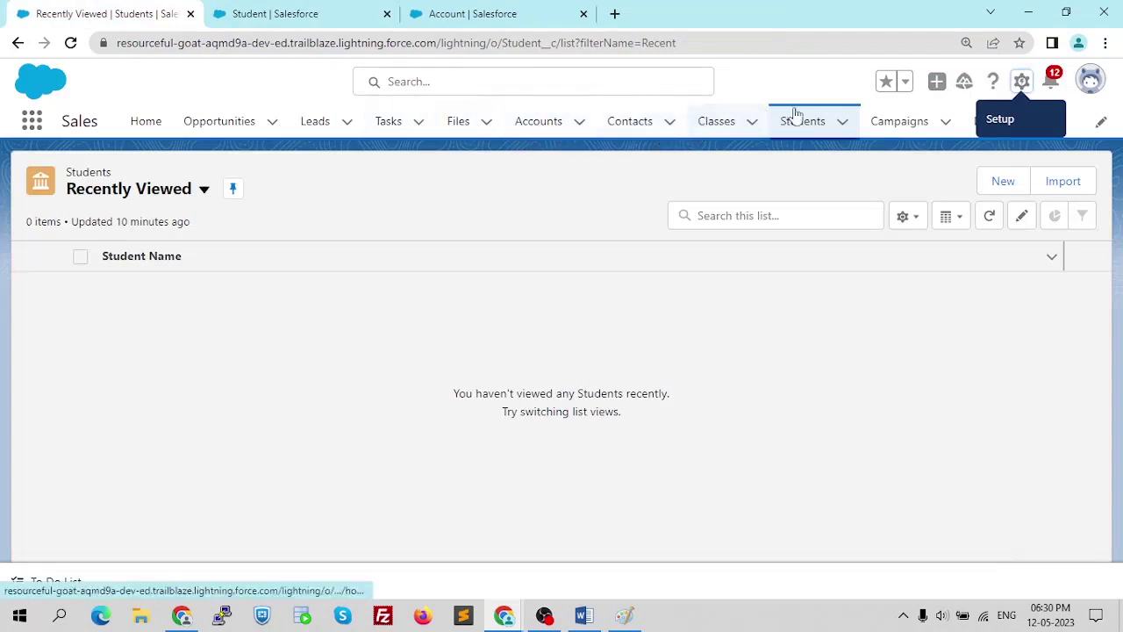
{"action": "left_click", "coordinate": [729, 123]}
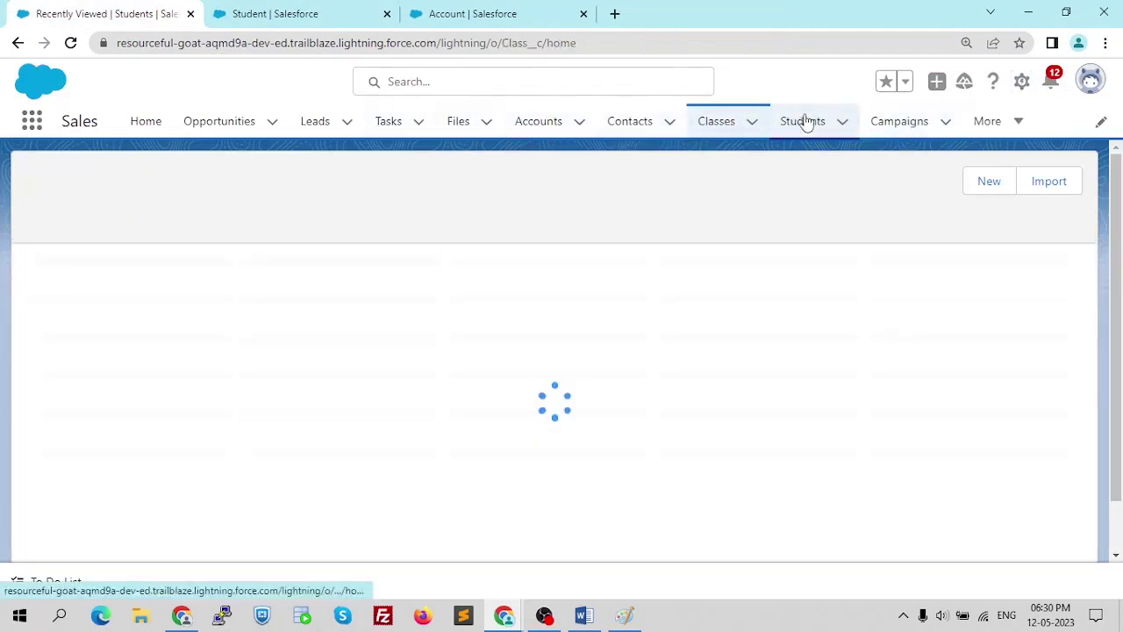
{"action": "left_click", "coordinate": [804, 121]}
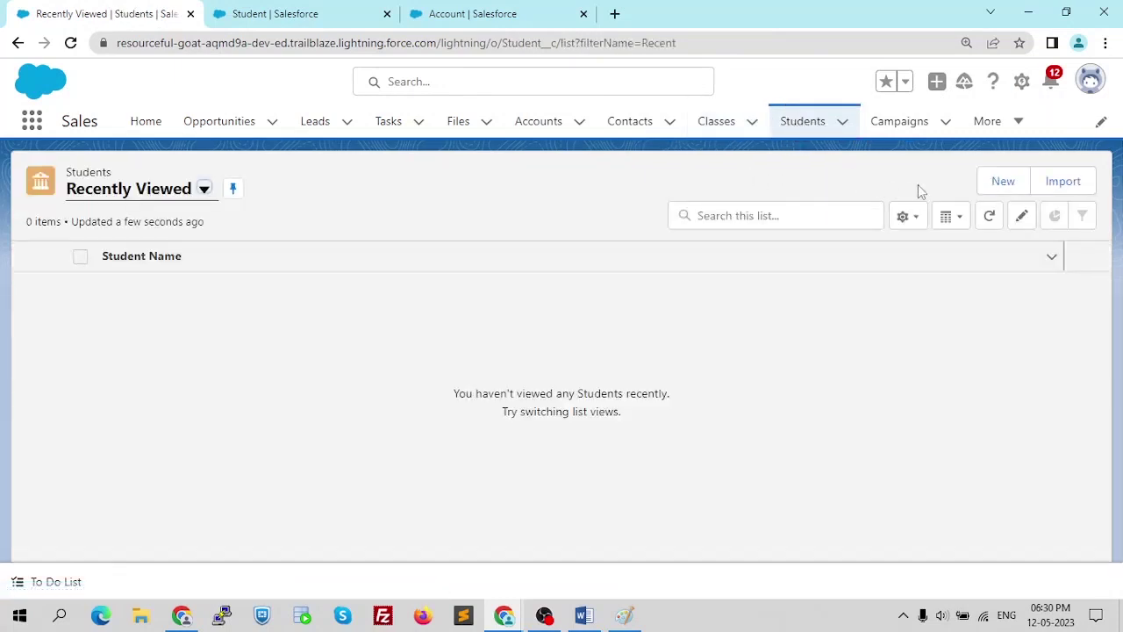
{"action": "left_click", "coordinate": [1003, 182]}
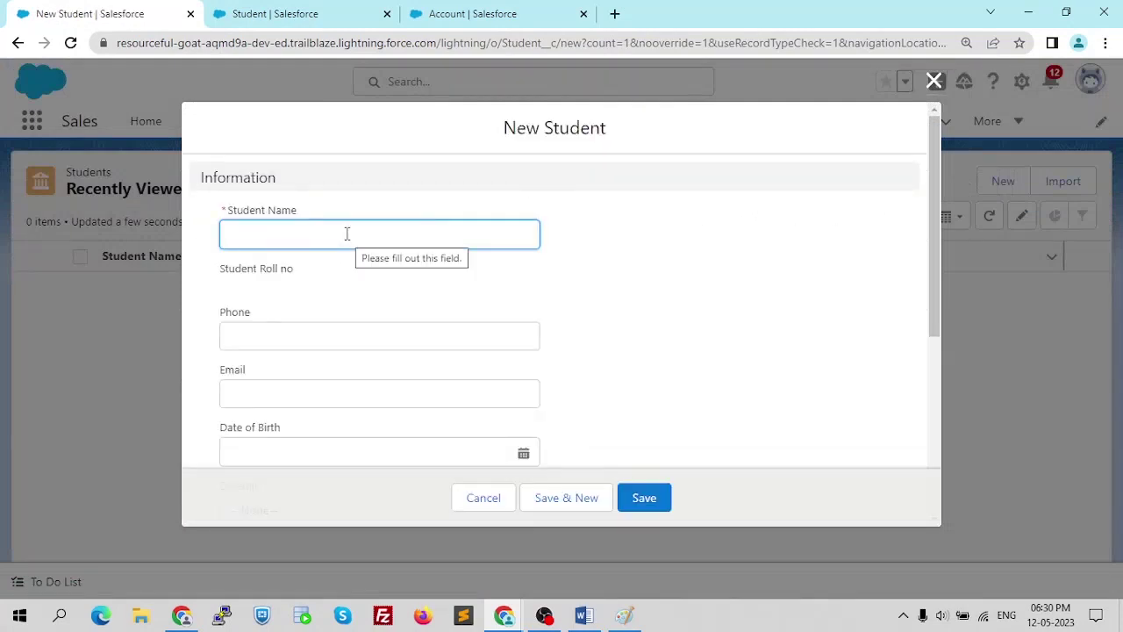
- Review the New Student form down to the required Class lookup, then close it unsaved
{"action": "scroll", "coordinate": [346, 240], "scroll_direction": "down", "scroll_amount": 1}
{"action": "scroll", "coordinate": [345, 239], "scroll_direction": "down", "scroll_amount": 1}
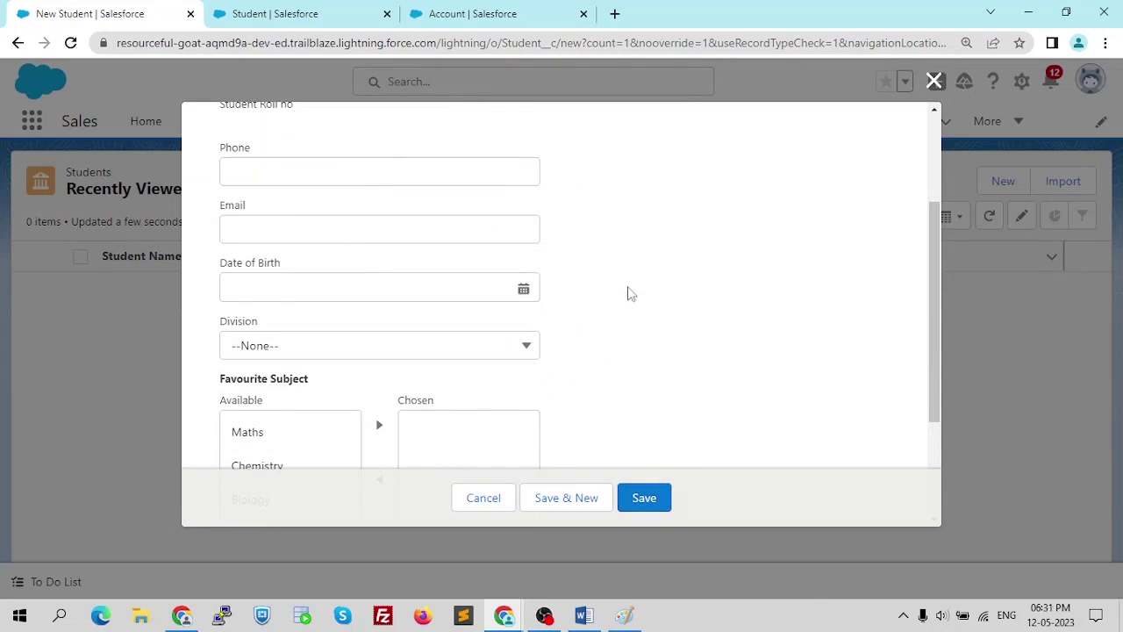
{"action": "scroll", "coordinate": [417, 336], "scroll_direction": "down", "scroll_amount": 1}
{"action": "scroll", "coordinate": [417, 336], "scroll_direction": "down", "scroll_amount": 2}
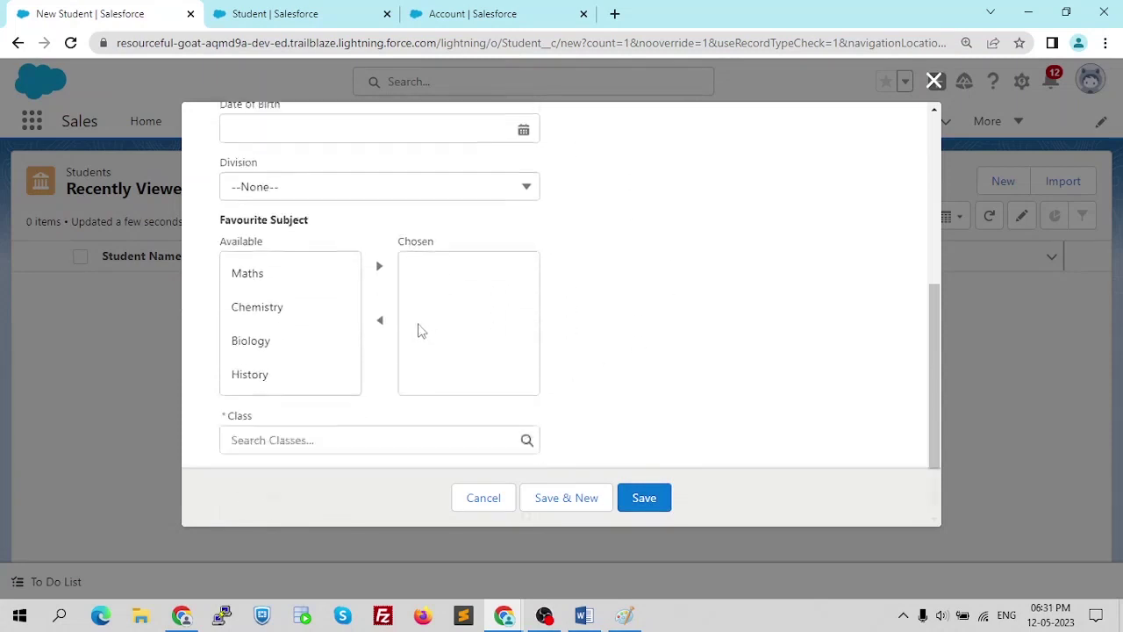
{"action": "left_click", "coordinate": [935, 82]}
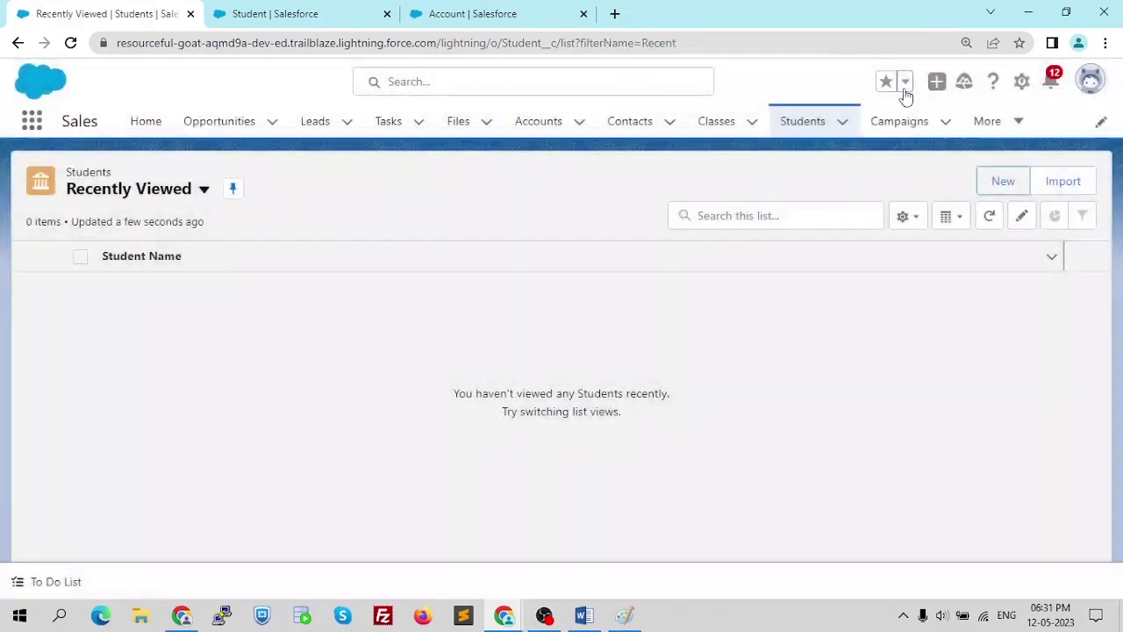
{"action": "key", "text": "alt+Tab"}
{"action": "key", "text": "alt+Tab"}
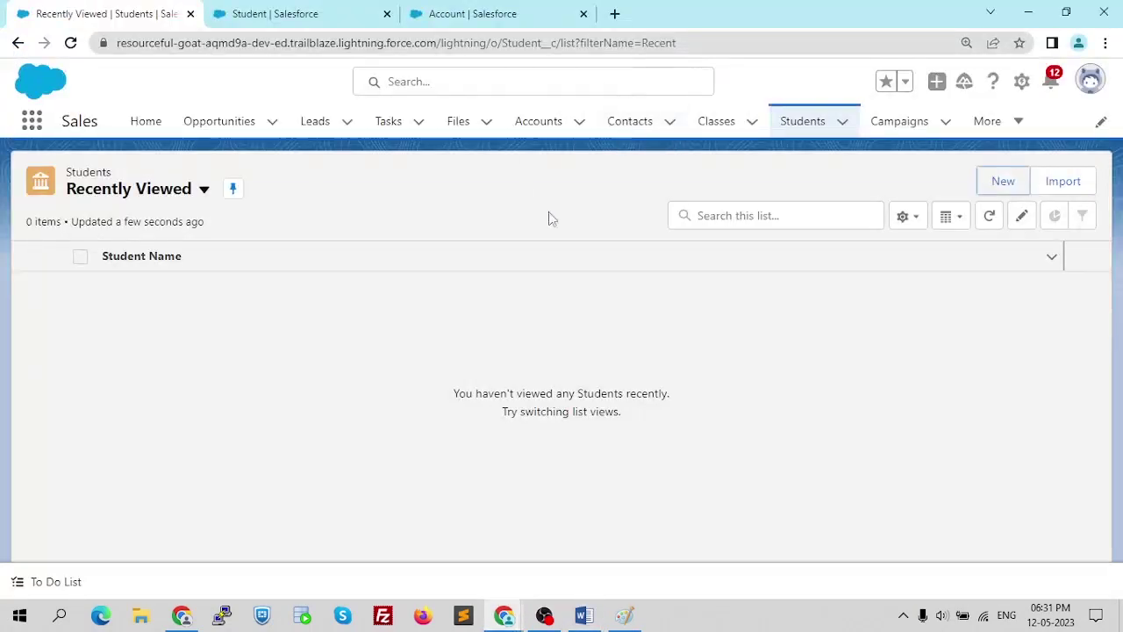
{"action": "left_click", "coordinate": [318, 12]}
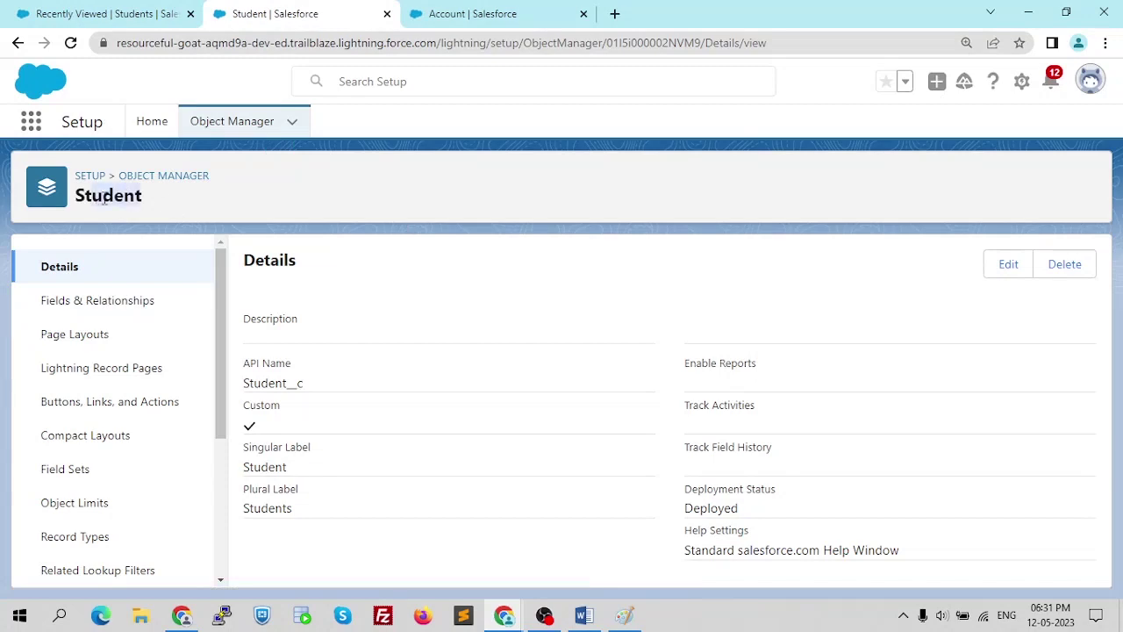
- Navigate from the Student setup tab to Object Manager, reloading the stalled page
{"action": "left_click", "coordinate": [123, 13]}
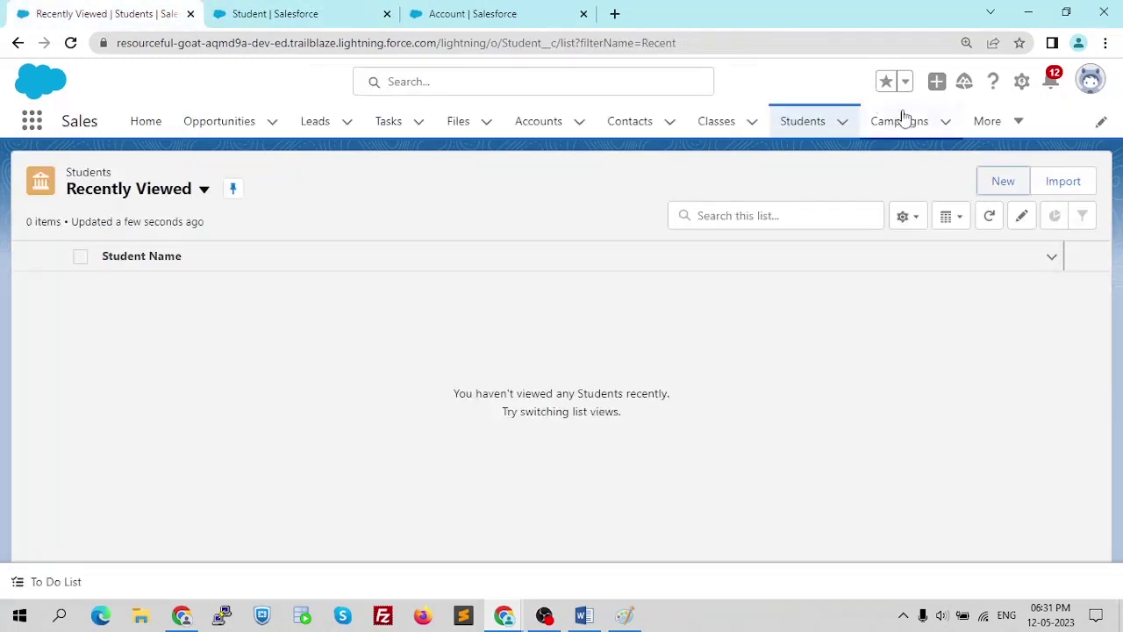
{"action": "left_click", "coordinate": [272, 13]}
{"action": "left_click", "coordinate": [474, 14]}
{"action": "left_click", "coordinate": [291, 10]}
{"action": "left_click", "coordinate": [291, 124]}
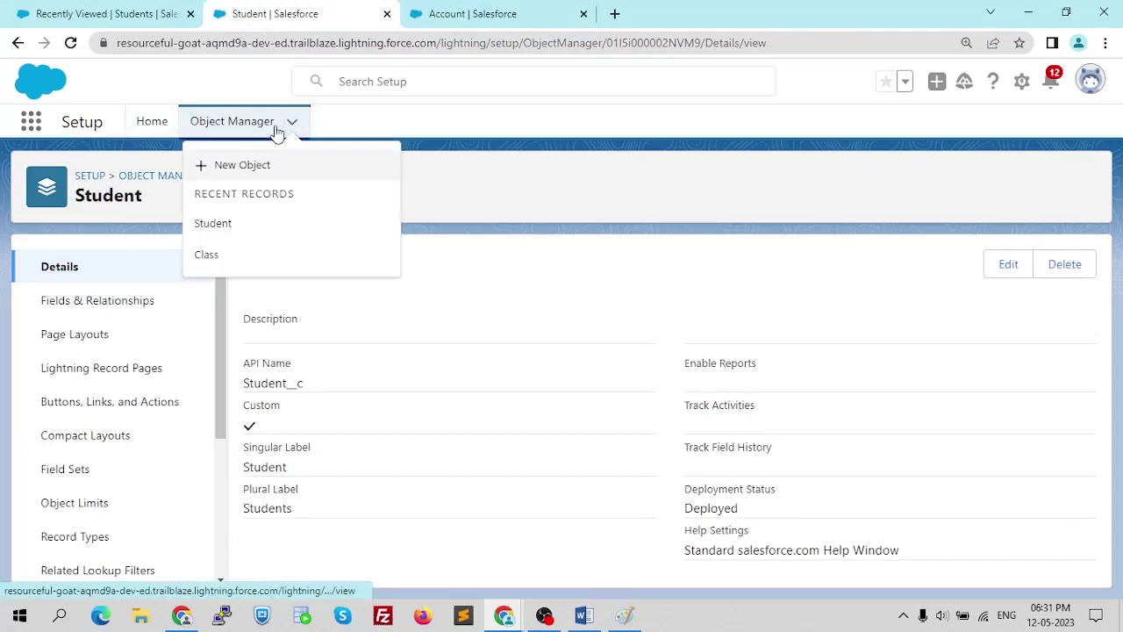
{"action": "left_click", "coordinate": [250, 171]}
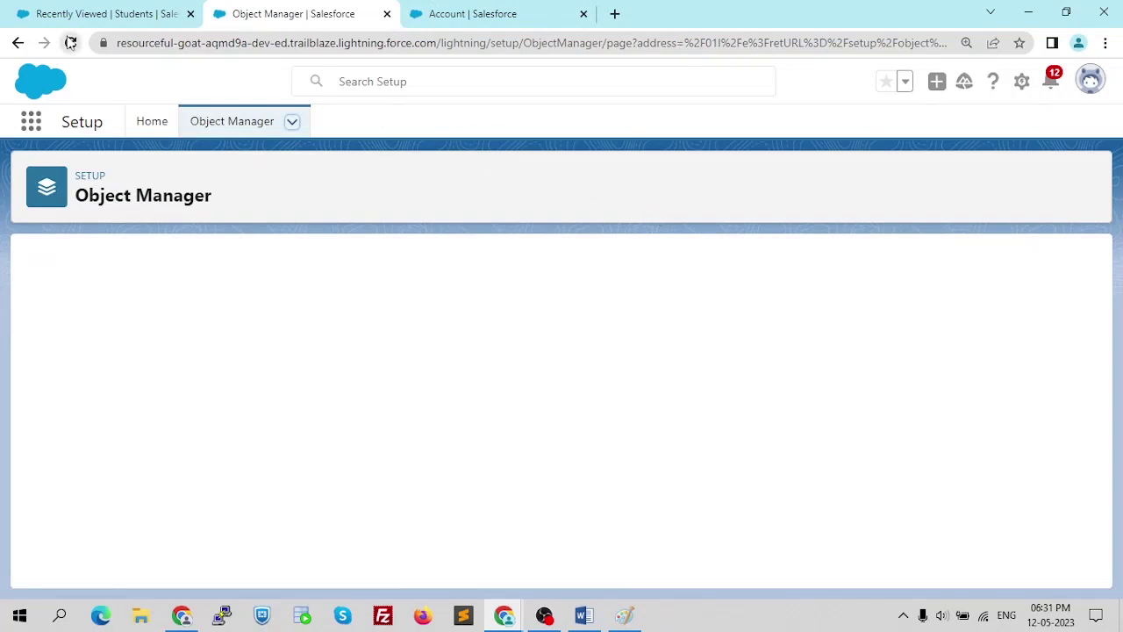
{"action": "left_click", "coordinate": [71, 43]}
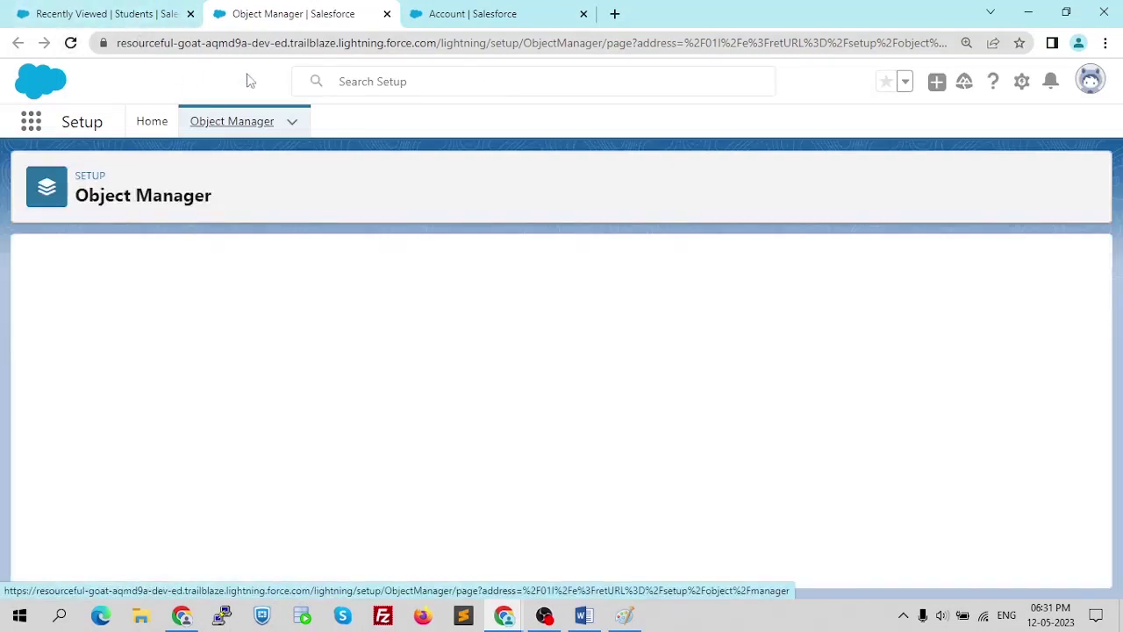
{"action": "left_click", "coordinate": [236, 126]}
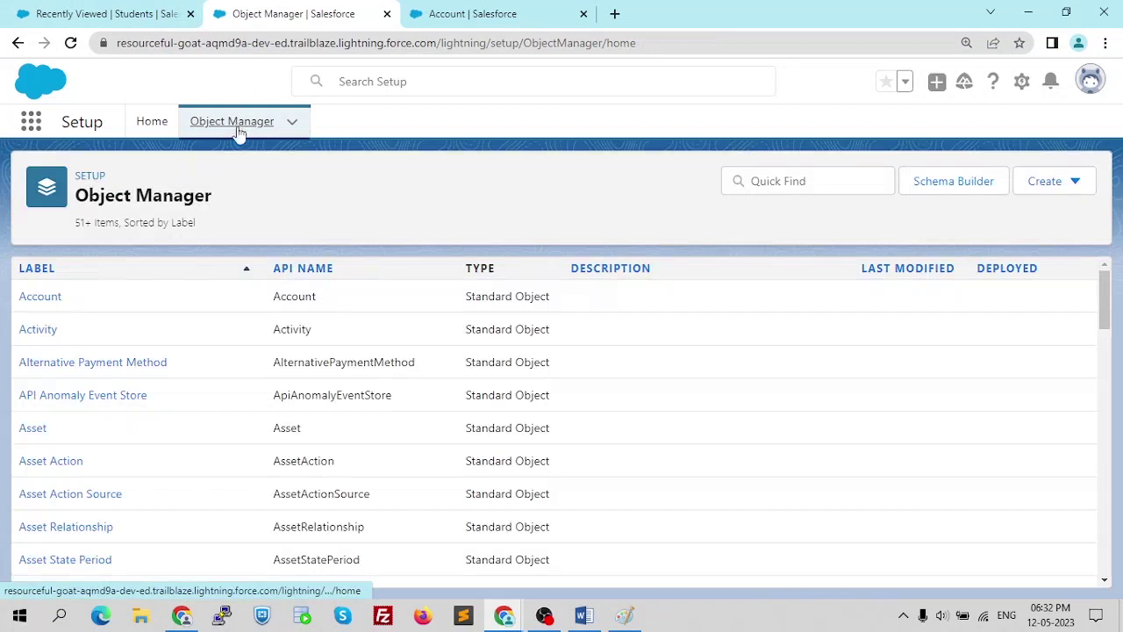
{"action": "left_click", "coordinate": [1077, 181]}
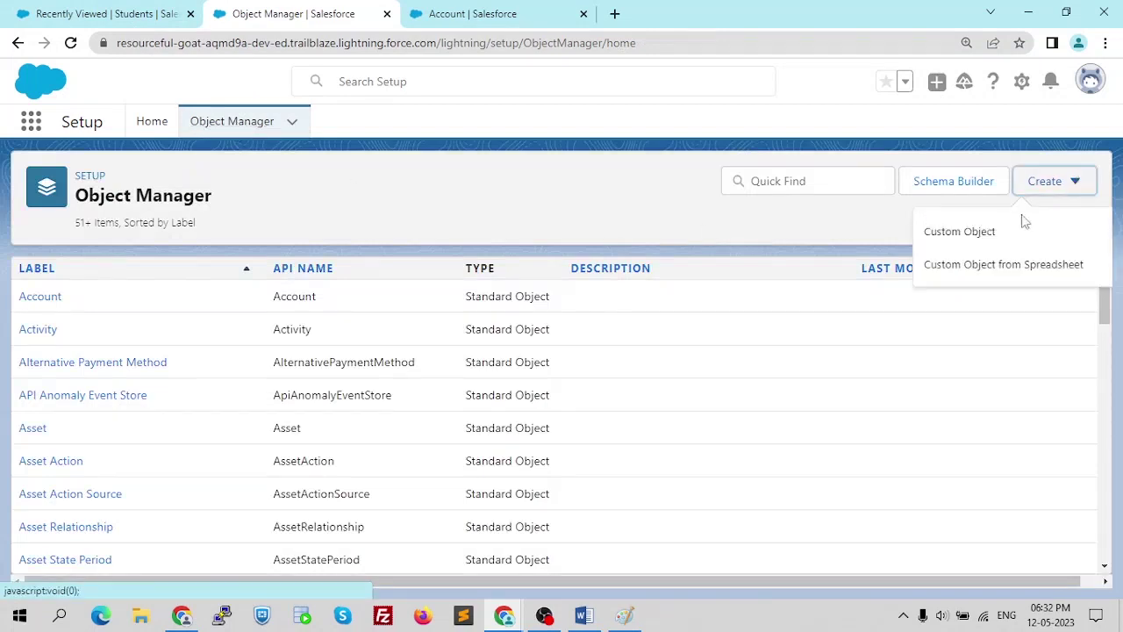
{"action": "left_click", "coordinate": [985, 228]}
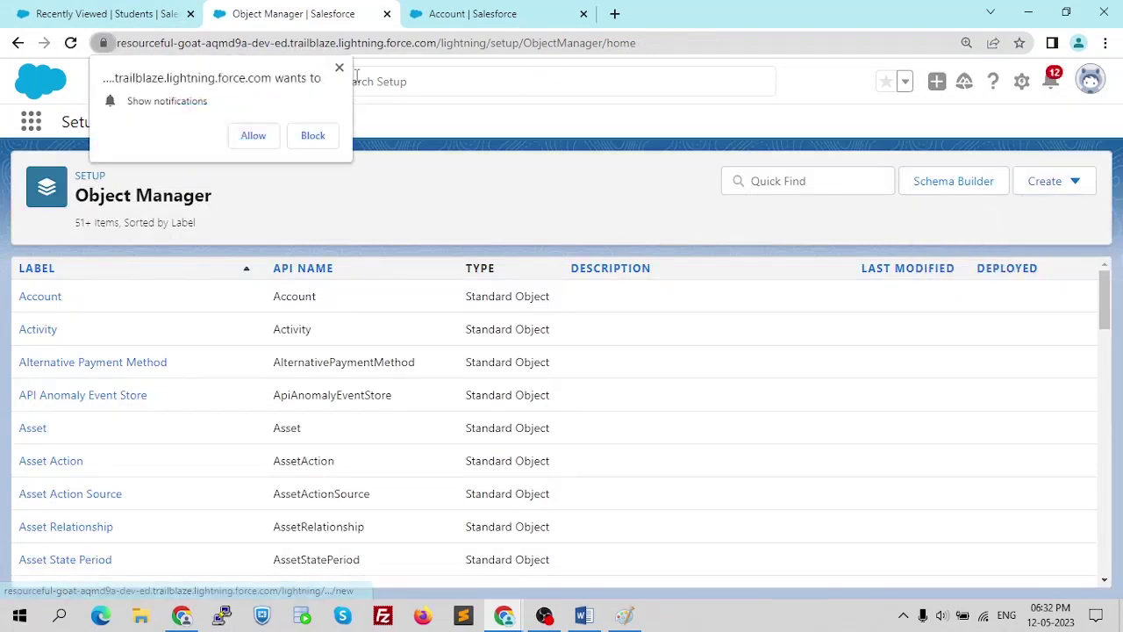
{"action": "left_click", "coordinate": [314, 135]}
{"action": "left_click", "coordinate": [1050, 186]}
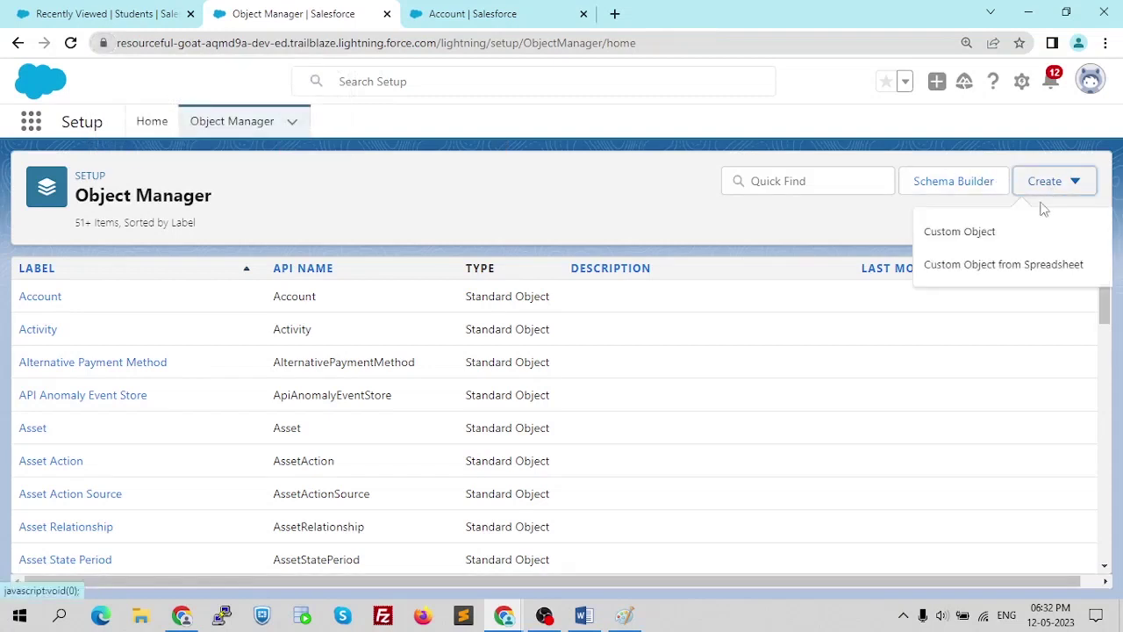
{"action": "left_click", "coordinate": [972, 230]}
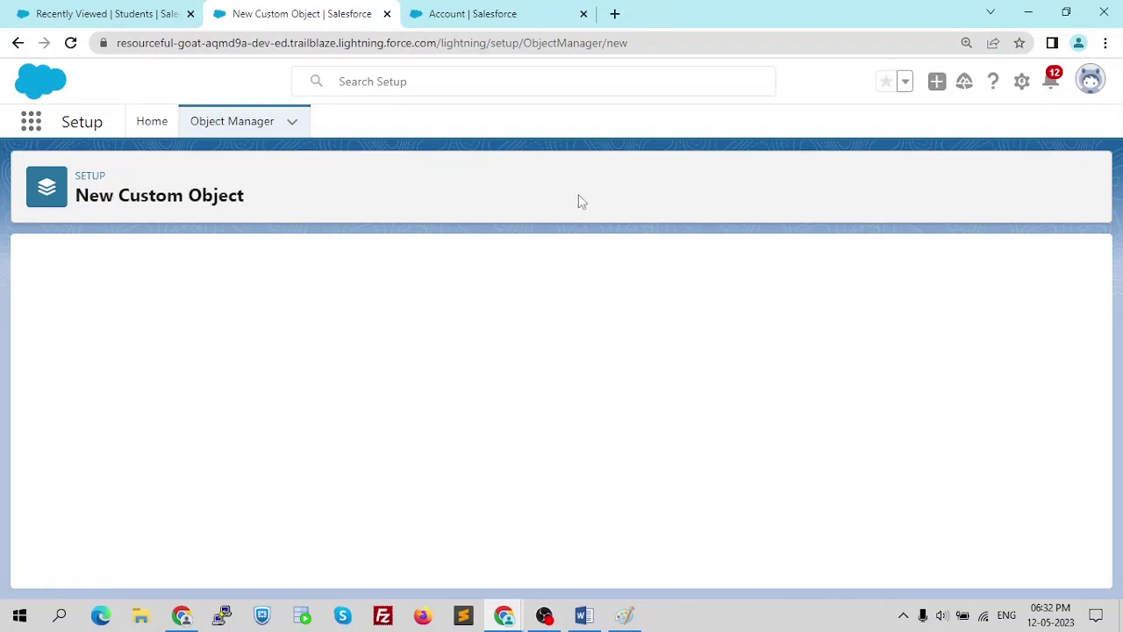
{"action": "left_click", "coordinate": [14, 44]}
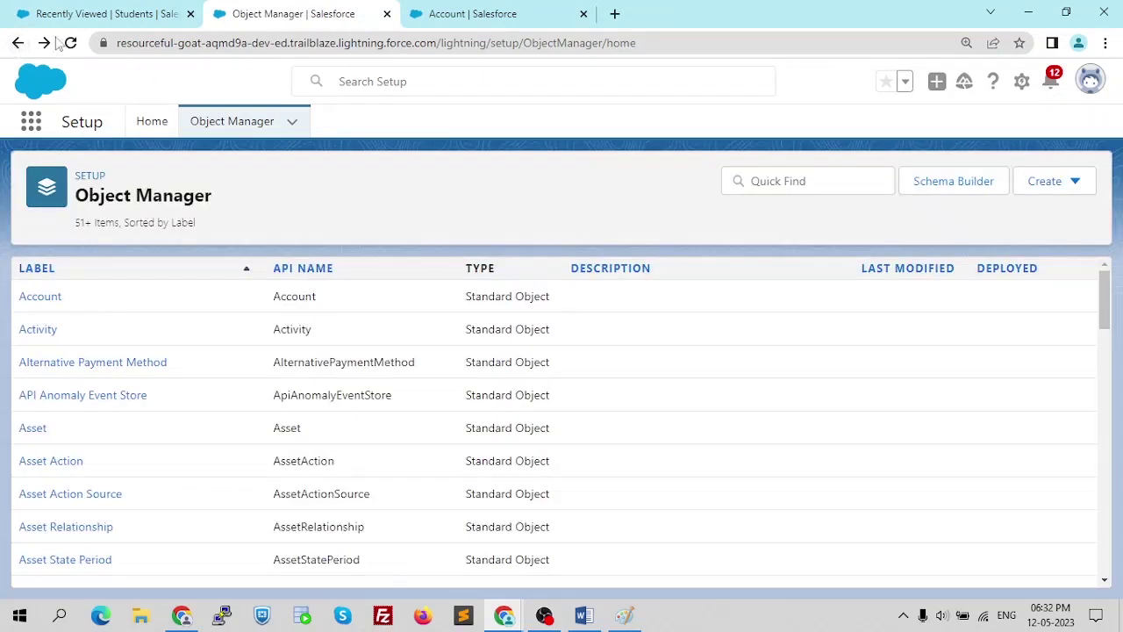
{"action": "left_click", "coordinate": [43, 42]}
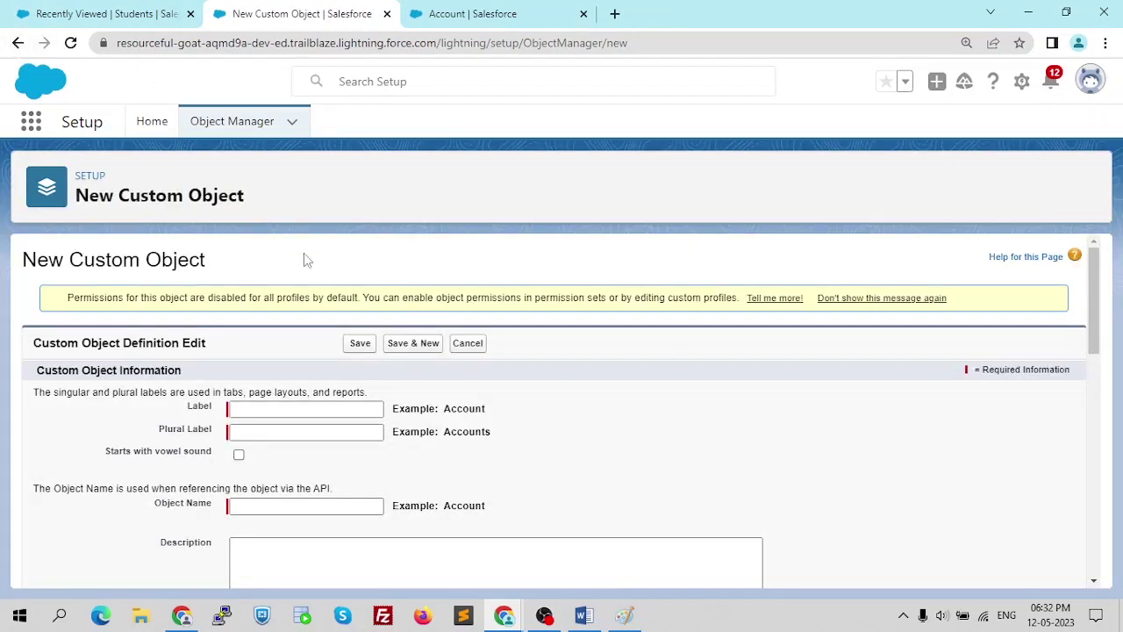
{"action": "scroll", "coordinate": [447, 358], "scroll_direction": "down", "scroll_amount": 2}
{"action": "scroll", "coordinate": [446, 355], "scroll_direction": "up", "scroll_amount": 1}
{"action": "scroll", "coordinate": [445, 359], "scroll_direction": "up", "scroll_amount": 1}
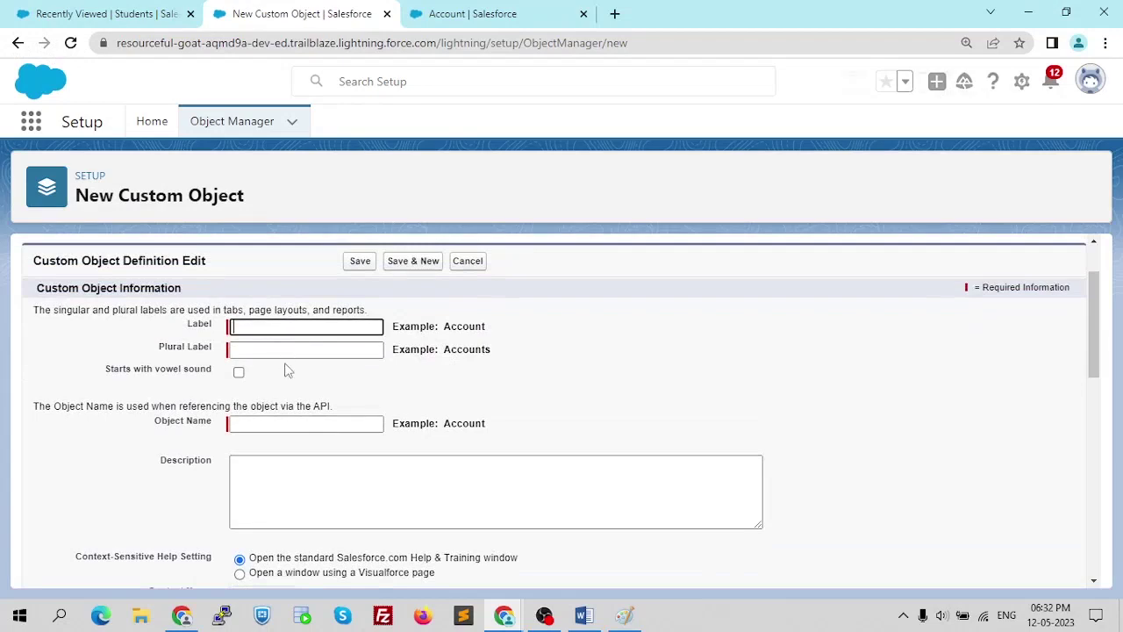
{"action": "key", "text": "ctrl+plus"}
{"action": "key", "text": "ctrl+plus"}
{"action": "key", "text": "ctrl+plus"}
{"action": "scroll", "coordinate": [283, 367], "scroll_direction": "down", "scroll_amount": 1}
{"action": "scroll", "coordinate": [254, 443], "scroll_direction": "up", "scroll_amount": 1}
{"action": "scroll", "coordinate": [256, 474], "scroll_direction": "down", "scroll_amount": 1}
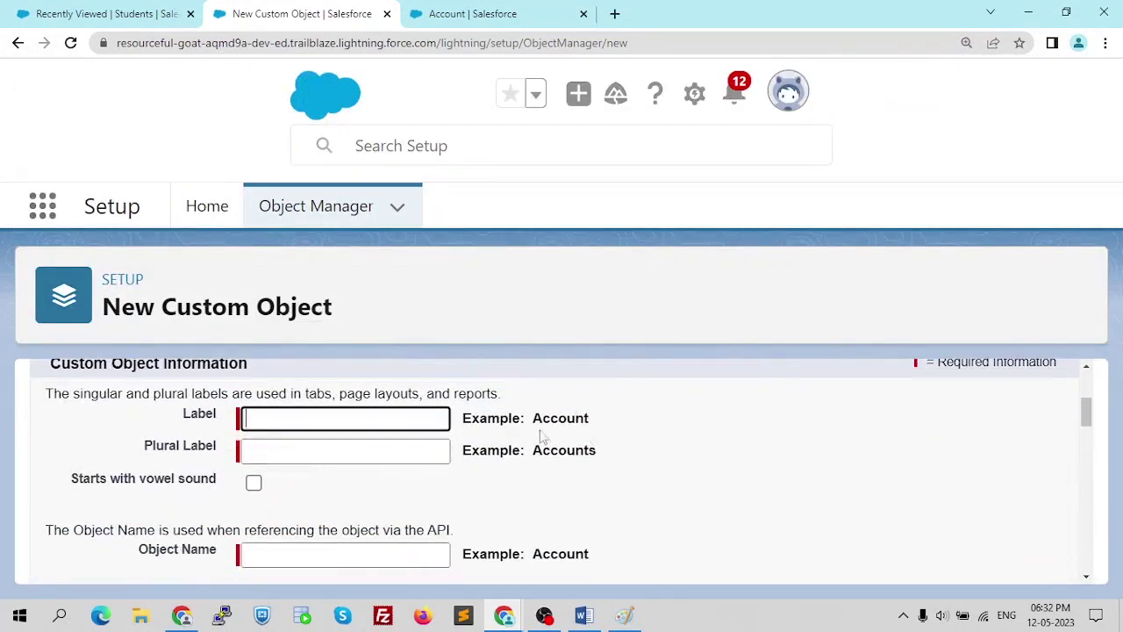
{"action": "scroll", "coordinate": [457, 467], "scroll_direction": "down", "scroll_amount": 2}
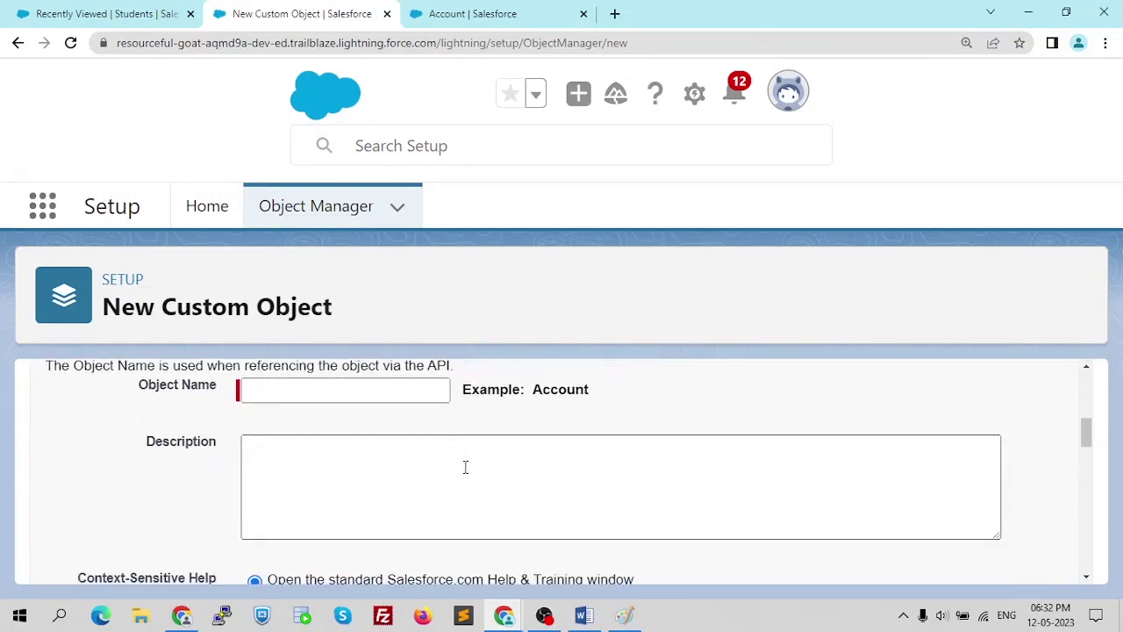
{"action": "key", "text": "ctrl+0"}
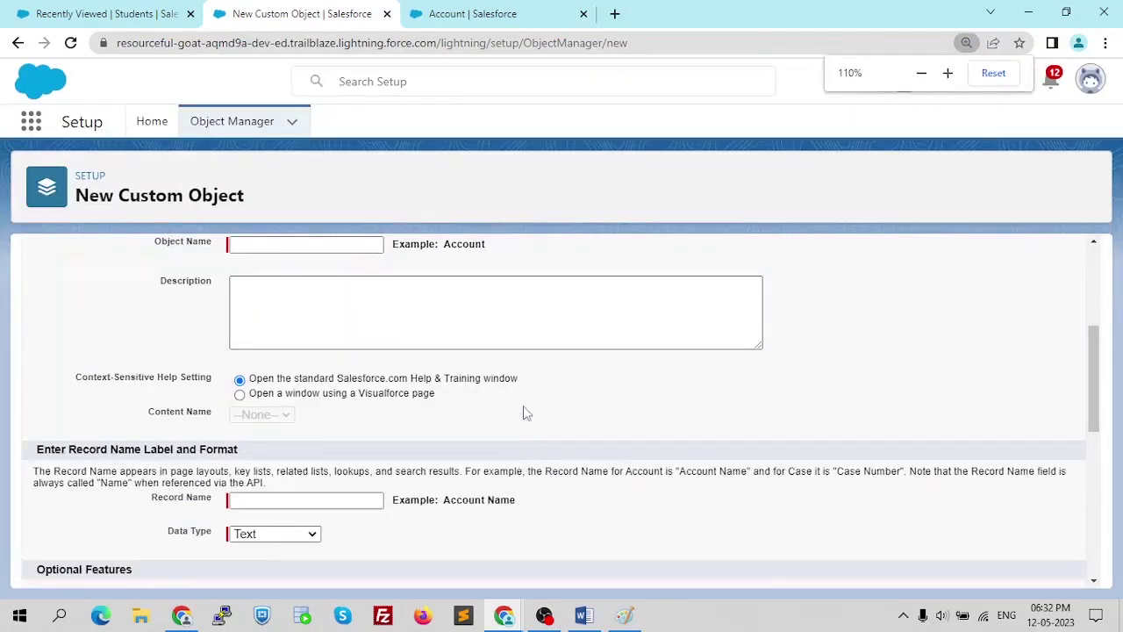
{"action": "scroll", "coordinate": [523, 405], "scroll_direction": "up", "scroll_amount": 3}
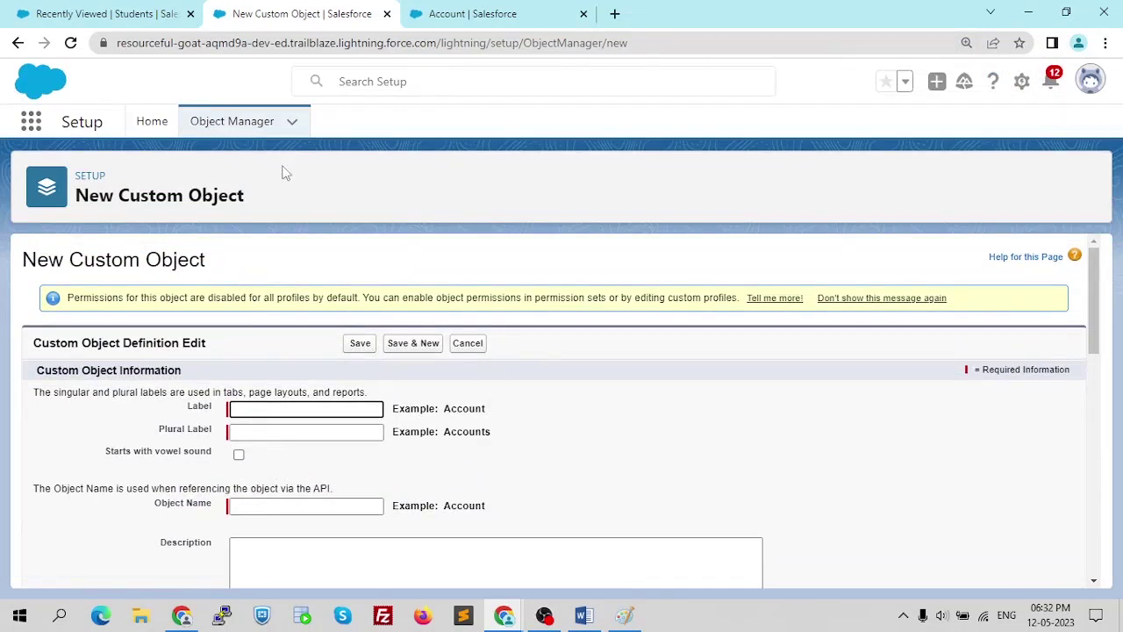
{"action": "left_click", "coordinate": [17, 43]}
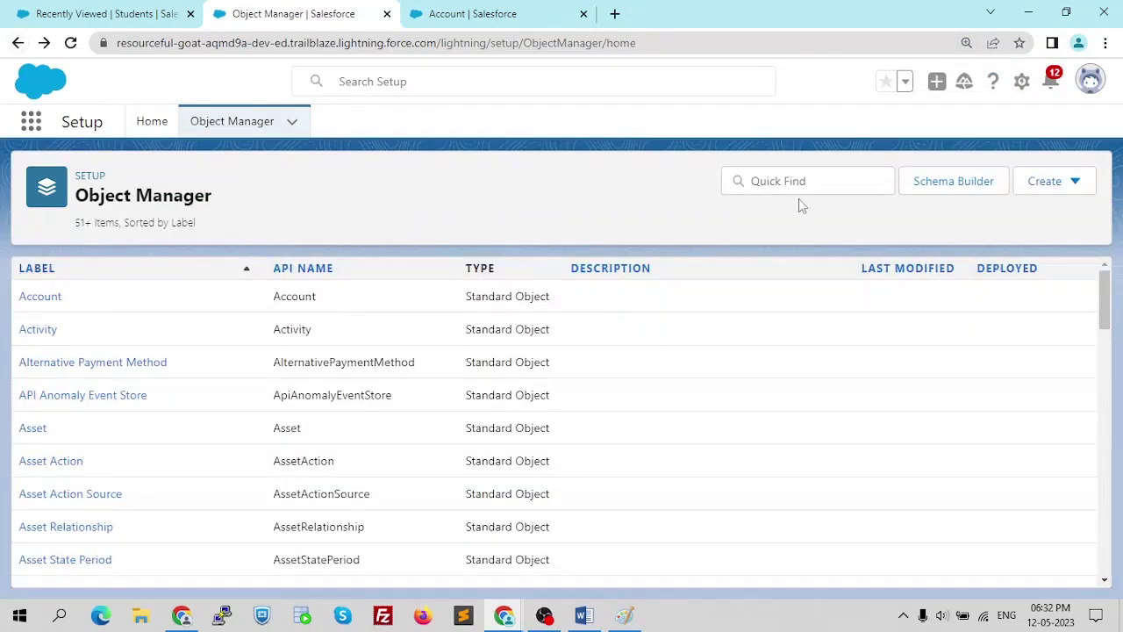
- Filter Object Manager for 'stude' and open the Student object's Fields & Relationships
{"action": "left_click", "coordinate": [801, 186]}
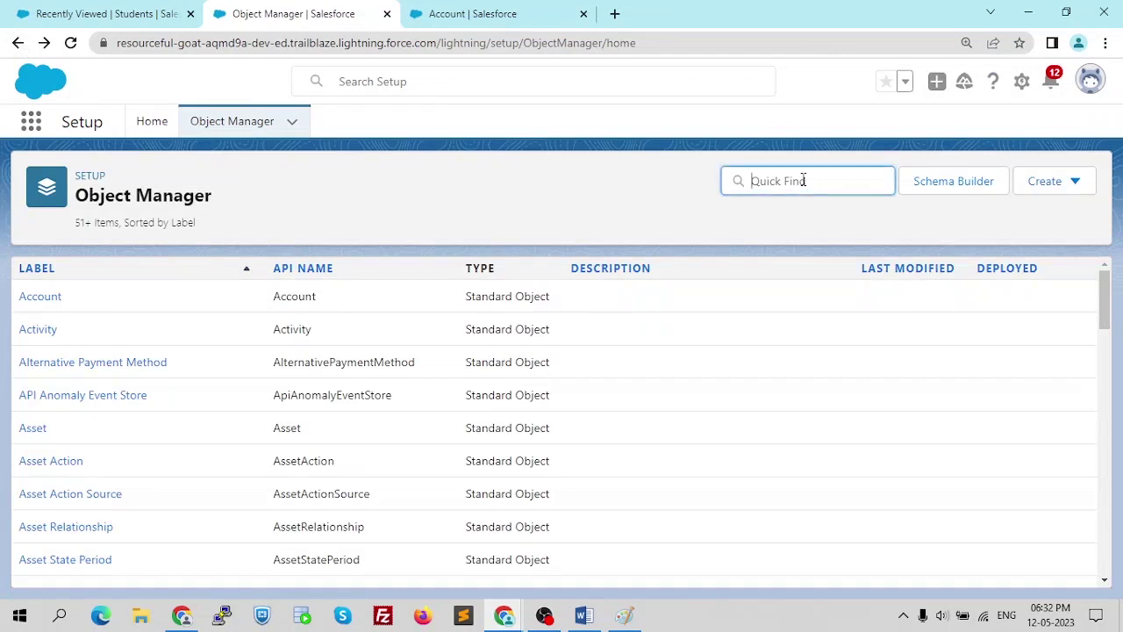
{"action": "type", "text": "stude"}
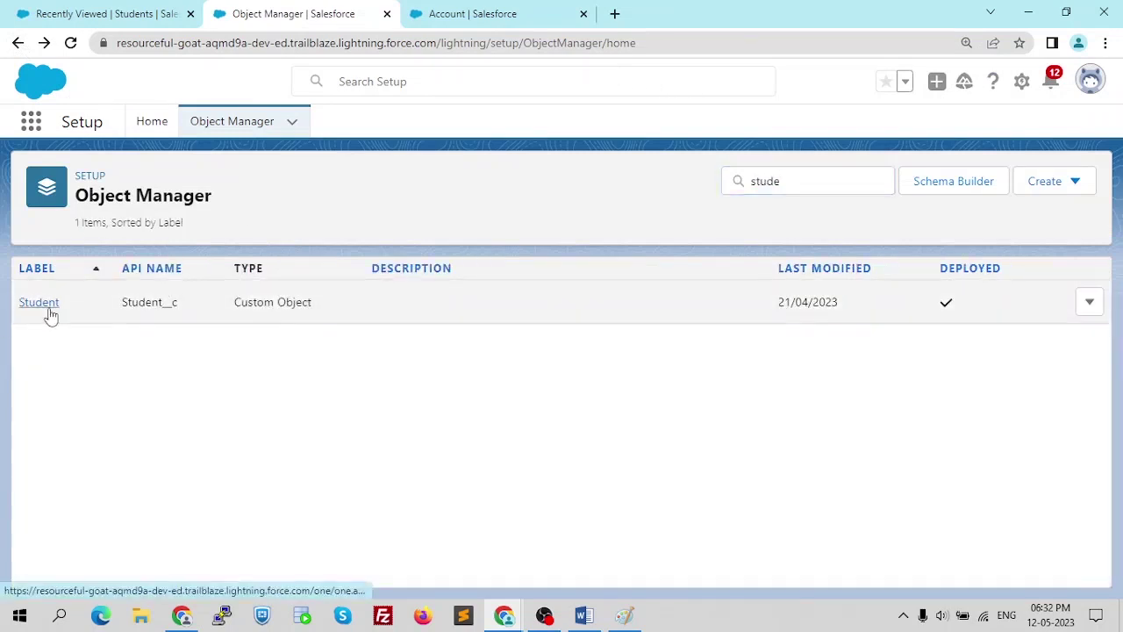
{"action": "left_click", "coordinate": [55, 304]}
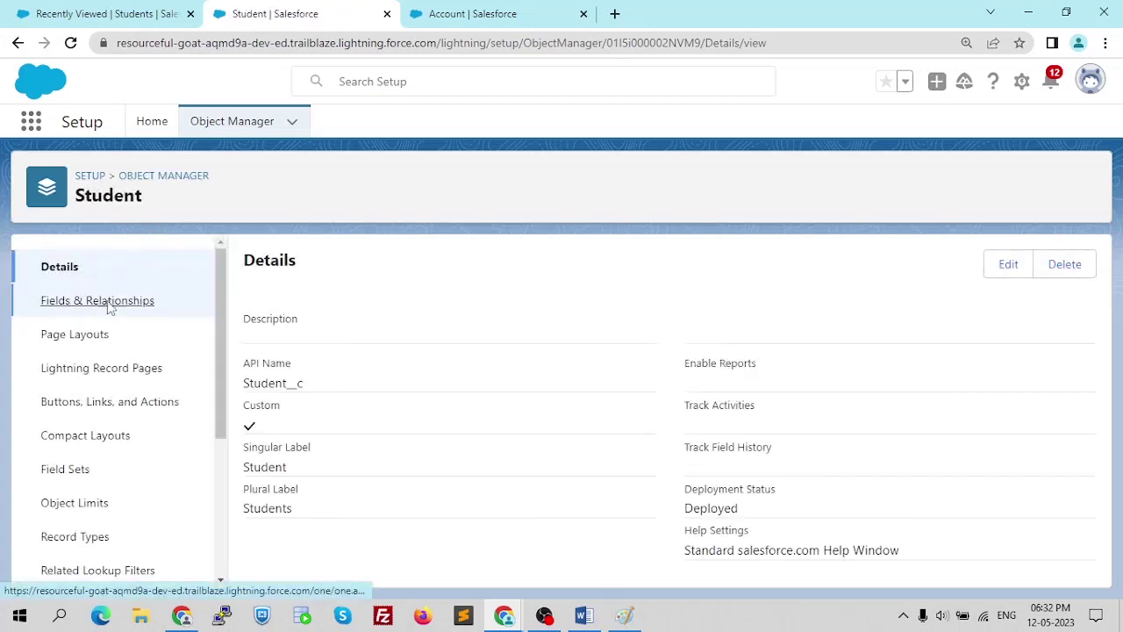
{"action": "left_click", "coordinate": [111, 304]}
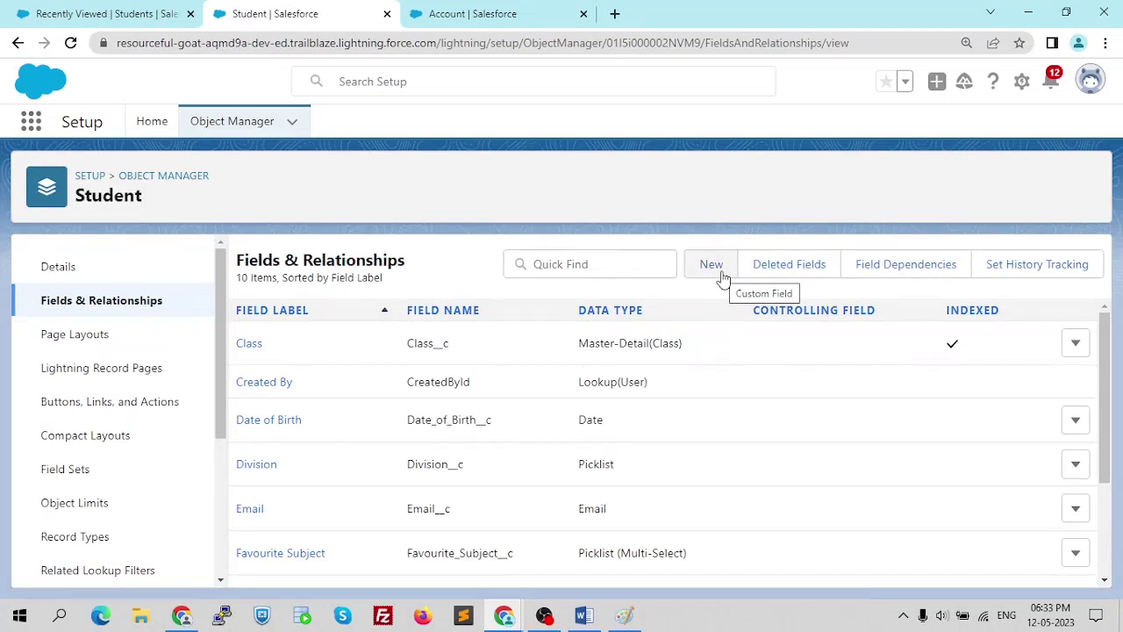
- Start a new custom field on Student and scroll through the data type choices
{"action": "left_click", "coordinate": [721, 272]}
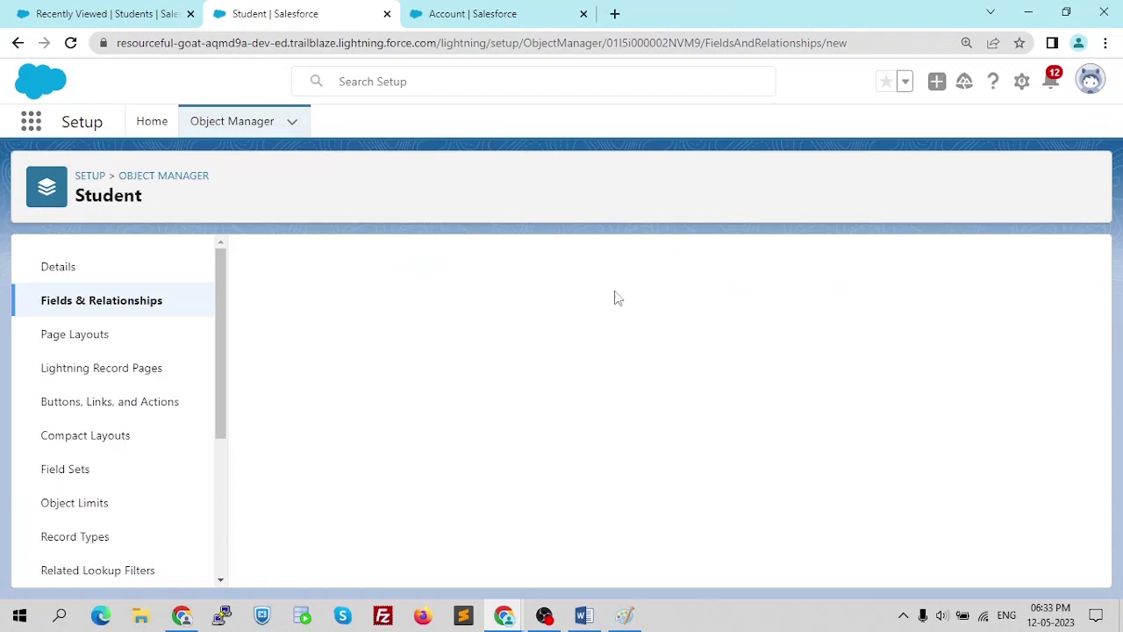
{"action": "scroll", "coordinate": [587, 334], "scroll_direction": "down", "scroll_amount": 4}
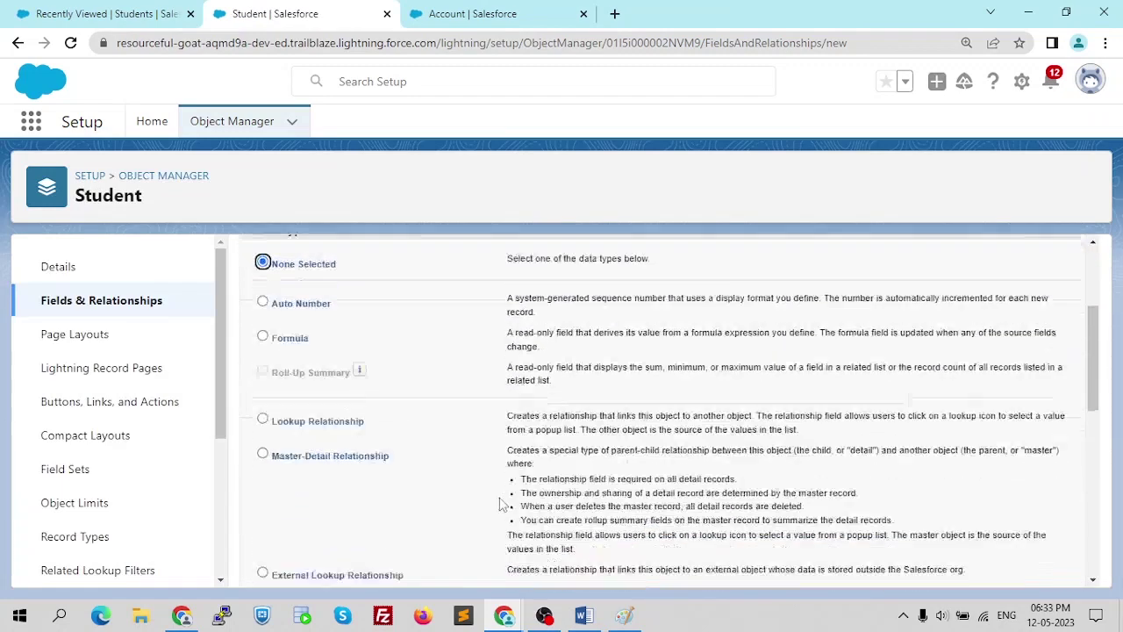
{"action": "key", "text": "ctrl+minus"}
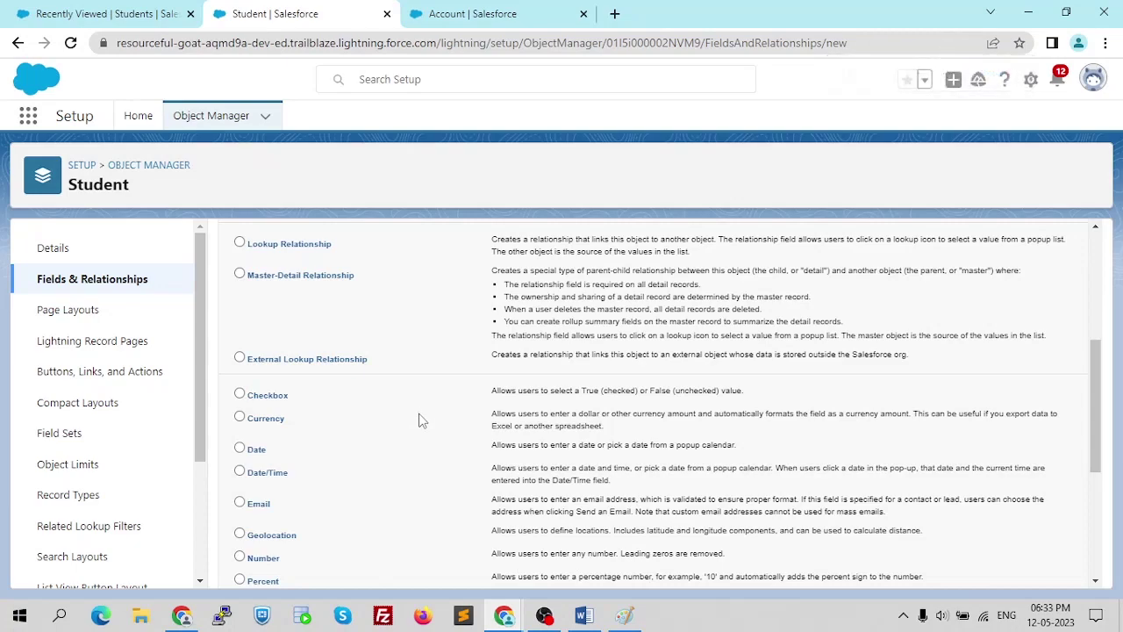
{"action": "scroll", "coordinate": [419, 421], "scroll_direction": "up", "scroll_amount": 4}
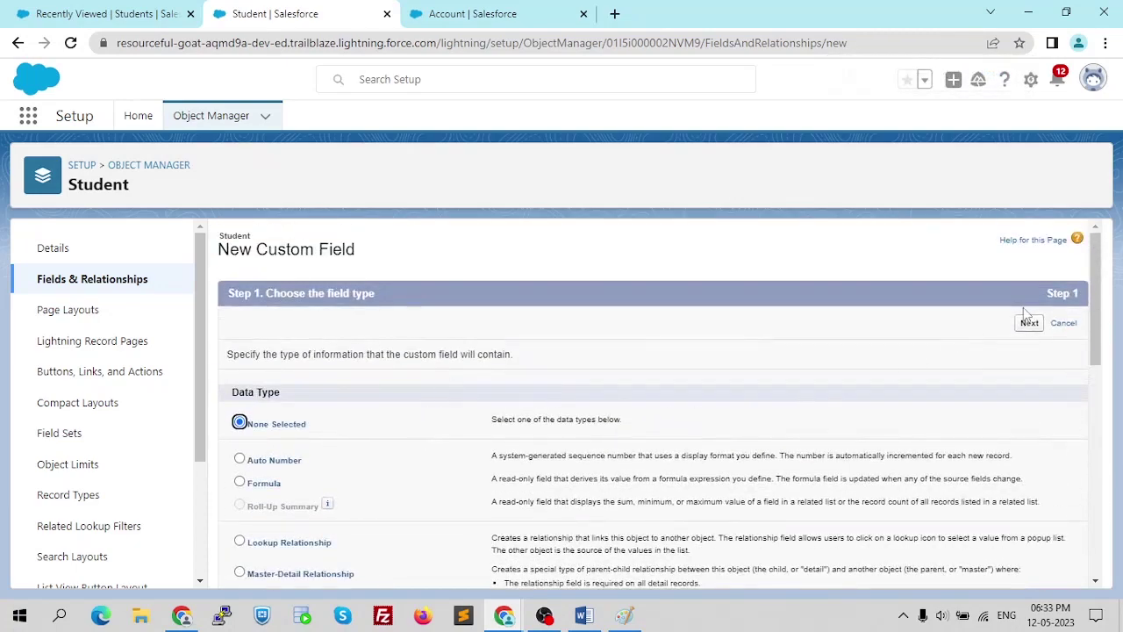
{"action": "scroll", "coordinate": [351, 390], "scroll_direction": "down", "scroll_amount": 3}
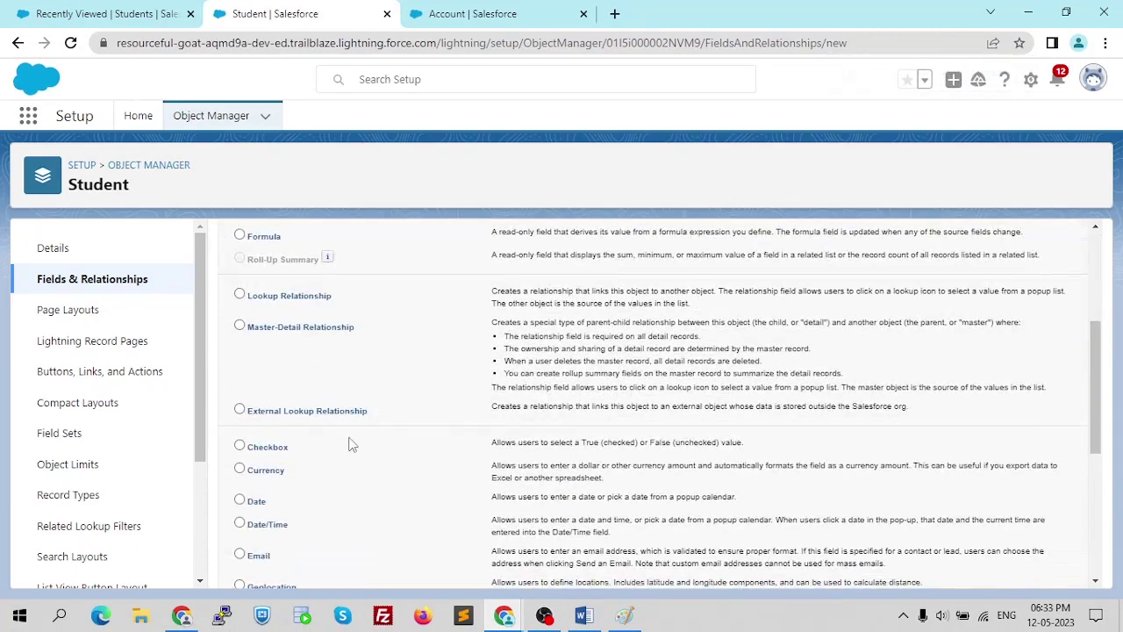
{"action": "scroll", "coordinate": [349, 445], "scroll_direction": "down", "scroll_amount": 3}
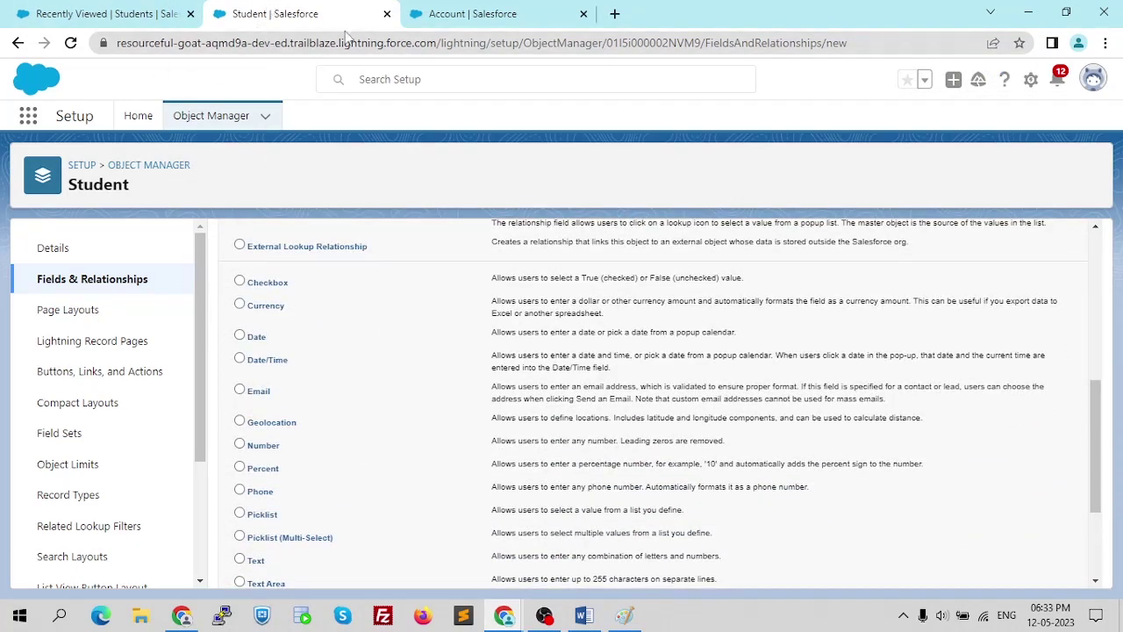
- In Word, read the Object Relationships notes and the Contacts screenshot
{"action": "key", "text": "alt+Tab"}
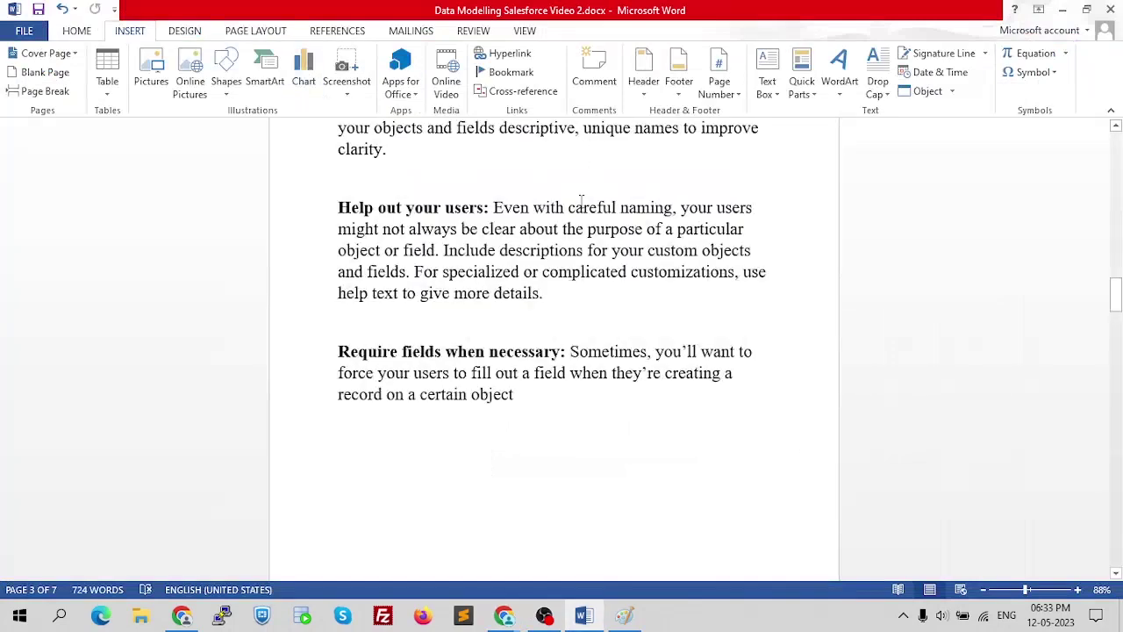
{"action": "scroll", "coordinate": [577, 336], "scroll_direction": "up", "scroll_amount": 2}
{"action": "scroll", "coordinate": [576, 334], "scroll_direction": "down", "scroll_amount": 2}
{"action": "scroll", "coordinate": [571, 347], "scroll_direction": "down", "scroll_amount": 8}
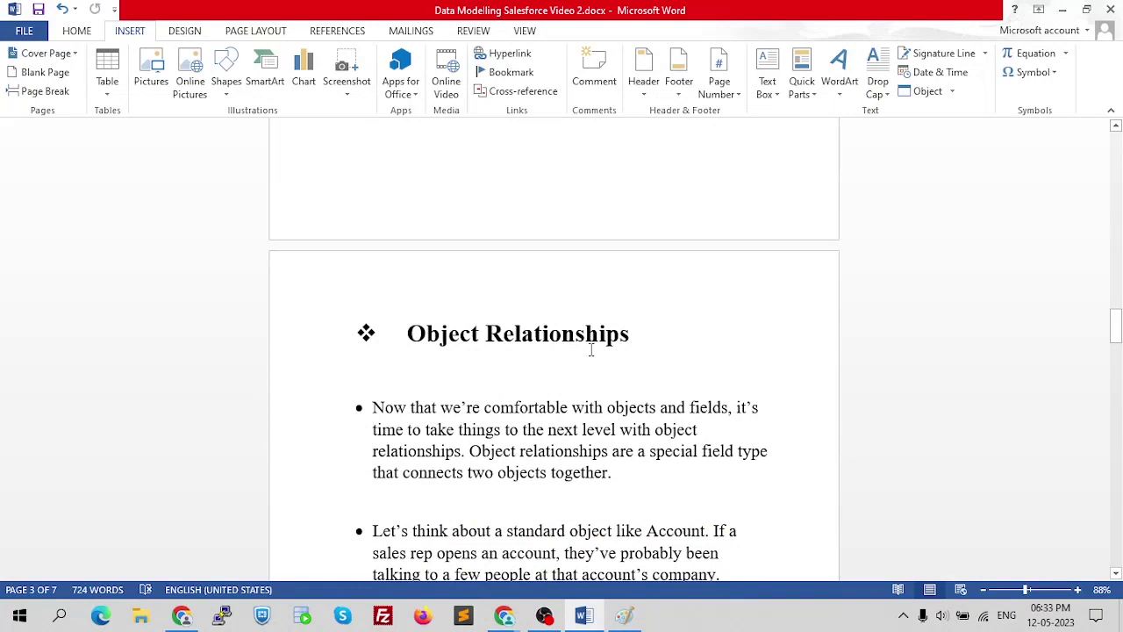
{"action": "scroll", "coordinate": [578, 372], "scroll_direction": "down", "scroll_amount": 5}
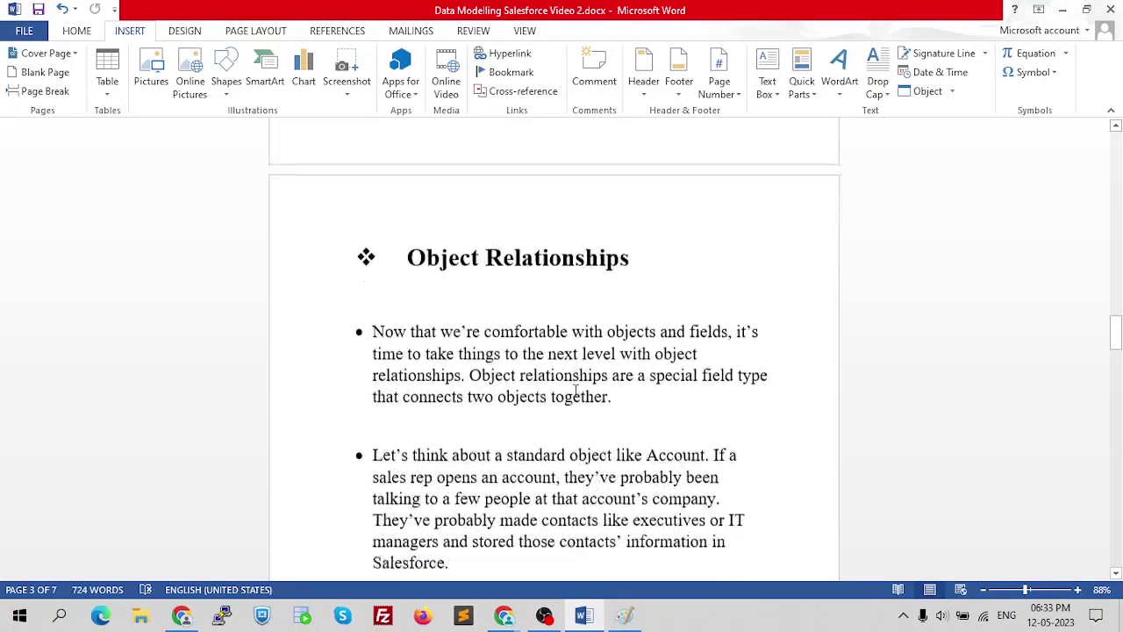
{"action": "scroll", "coordinate": [575, 395], "scroll_direction": "down", "scroll_amount": 12}
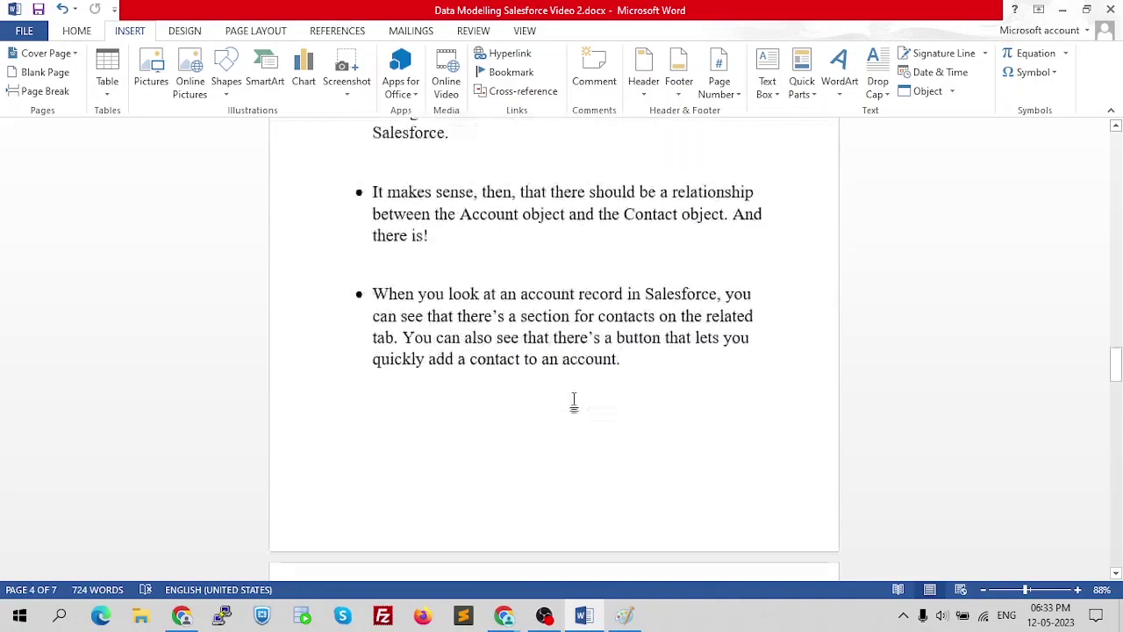
{"action": "scroll", "coordinate": [575, 399], "scroll_direction": "down", "scroll_amount": 9}
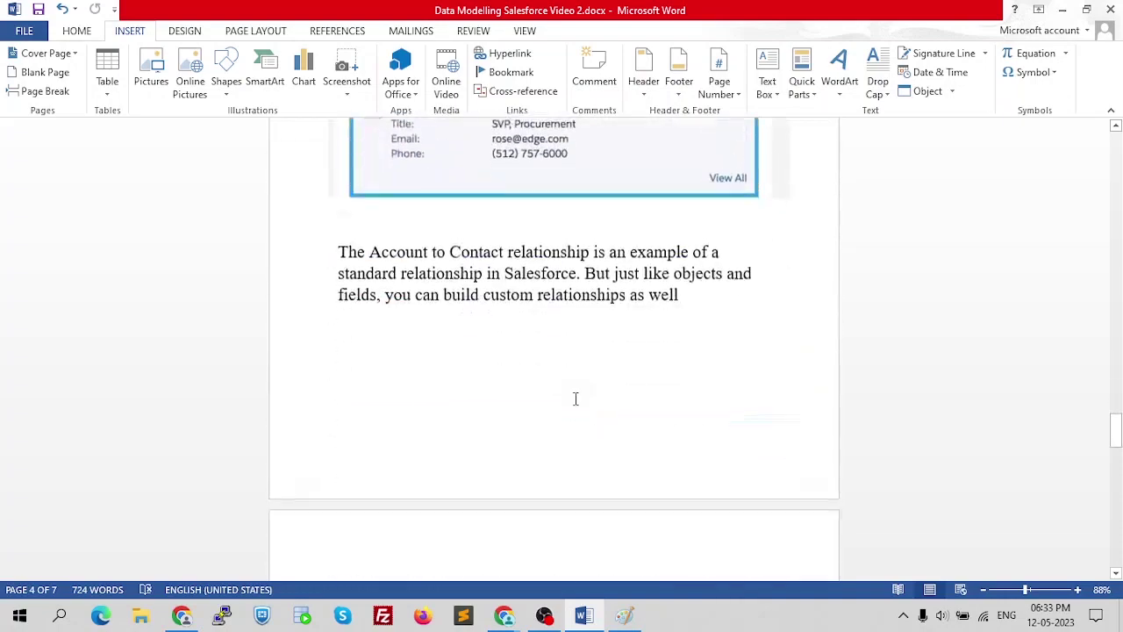
{"action": "scroll", "coordinate": [574, 406], "scroll_direction": "up", "scroll_amount": 12}
{"action": "scroll", "coordinate": [571, 399], "scroll_direction": "up", "scroll_amount": 16}
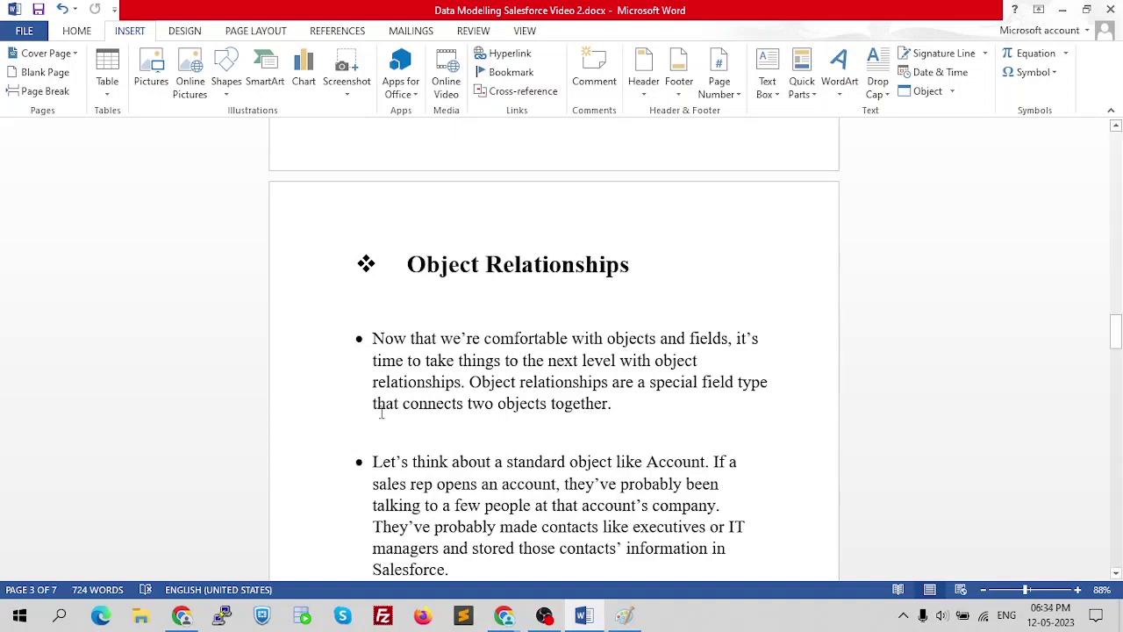
{"action": "scroll", "coordinate": [448, 448], "scroll_direction": "down", "scroll_amount": 3}
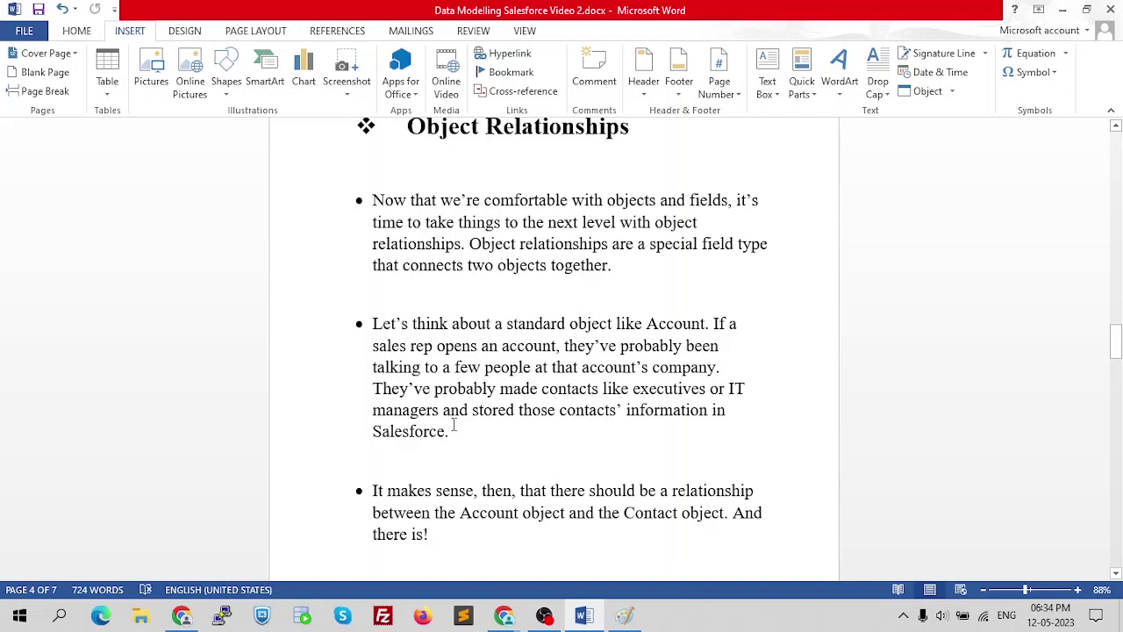
{"action": "scroll", "coordinate": [454, 426], "scroll_direction": "down", "scroll_amount": 1}
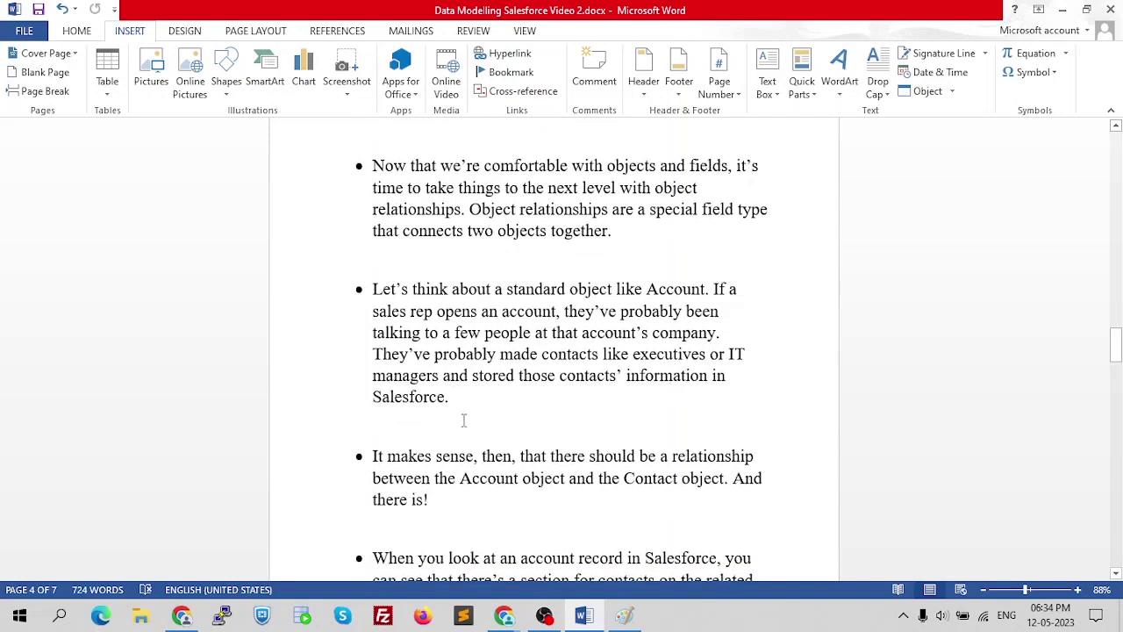
{"action": "scroll", "coordinate": [464, 420], "scroll_direction": "down", "scroll_amount": 2}
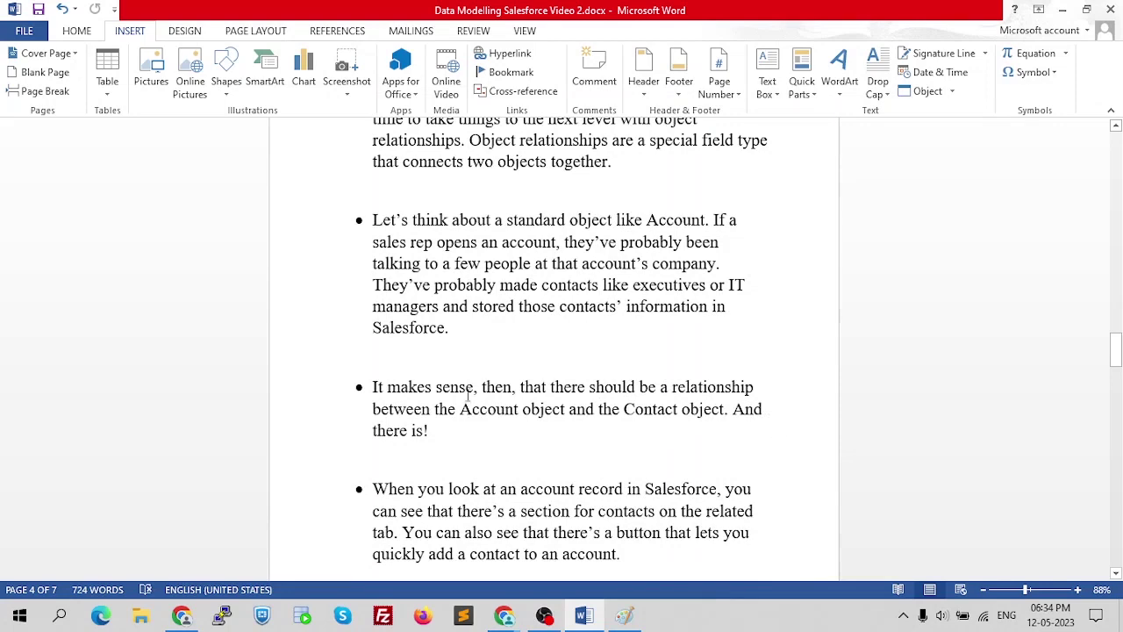
{"action": "scroll", "coordinate": [604, 399], "scroll_direction": "up", "scroll_amount": 1}
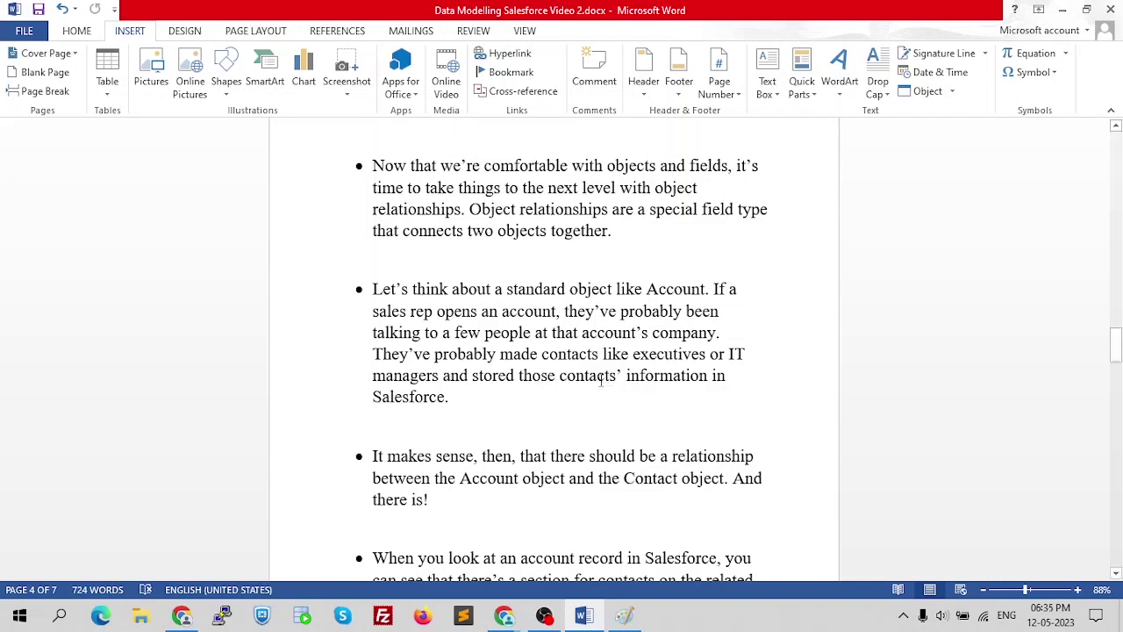
- Read on to the paragraph introducing lookup and master-detail relationships, then return to Salesforce
{"action": "scroll", "coordinate": [608, 380], "scroll_direction": "down", "scroll_amount": 4}
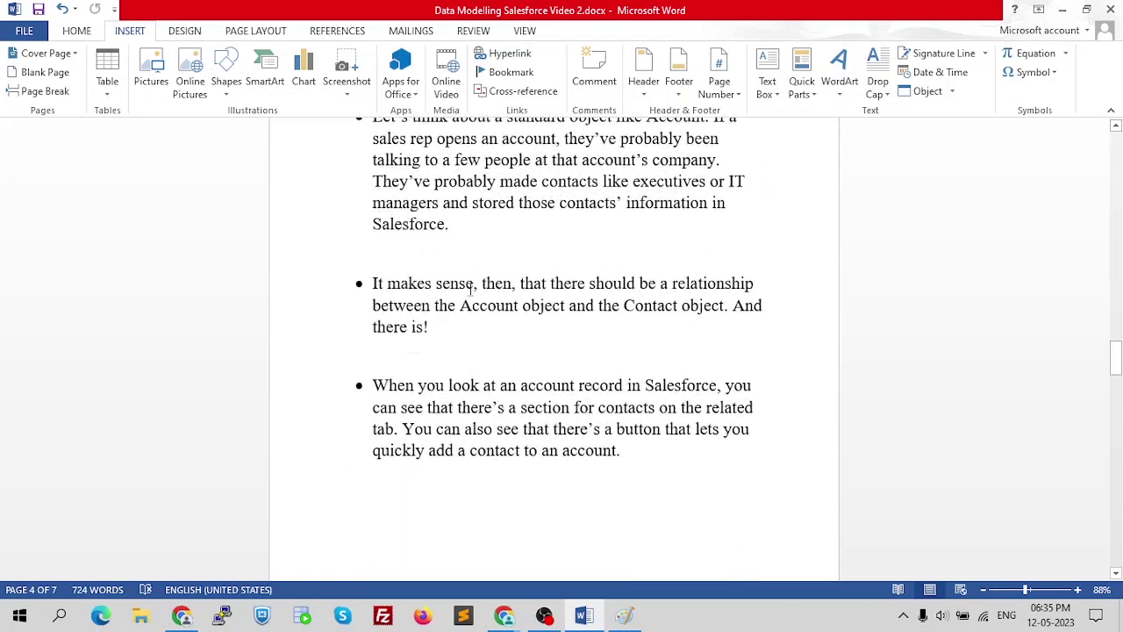
{"action": "scroll", "coordinate": [526, 305], "scroll_direction": "down", "scroll_amount": 2}
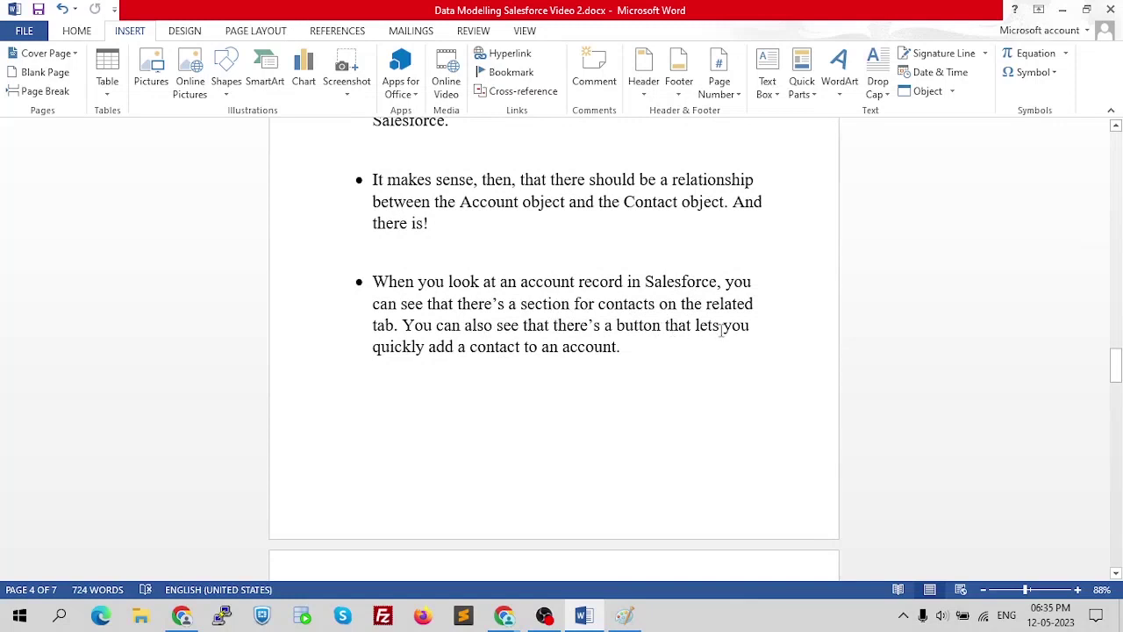
{"action": "scroll", "coordinate": [496, 333], "scroll_direction": "down", "scroll_amount": 5}
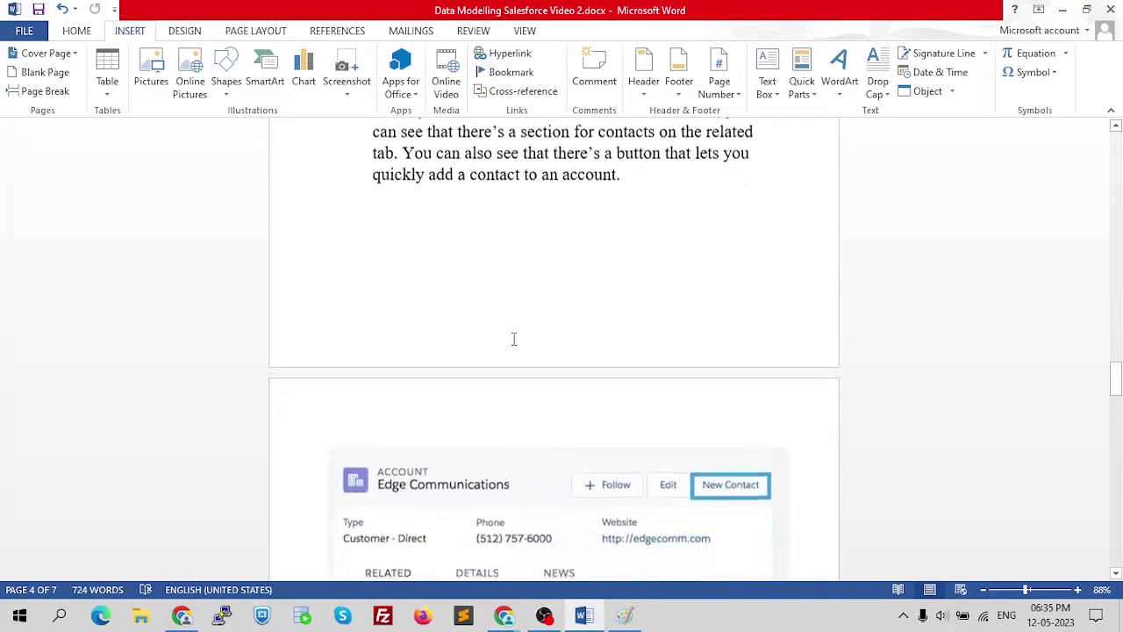
{"action": "scroll", "coordinate": [541, 338], "scroll_direction": "down", "scroll_amount": 3}
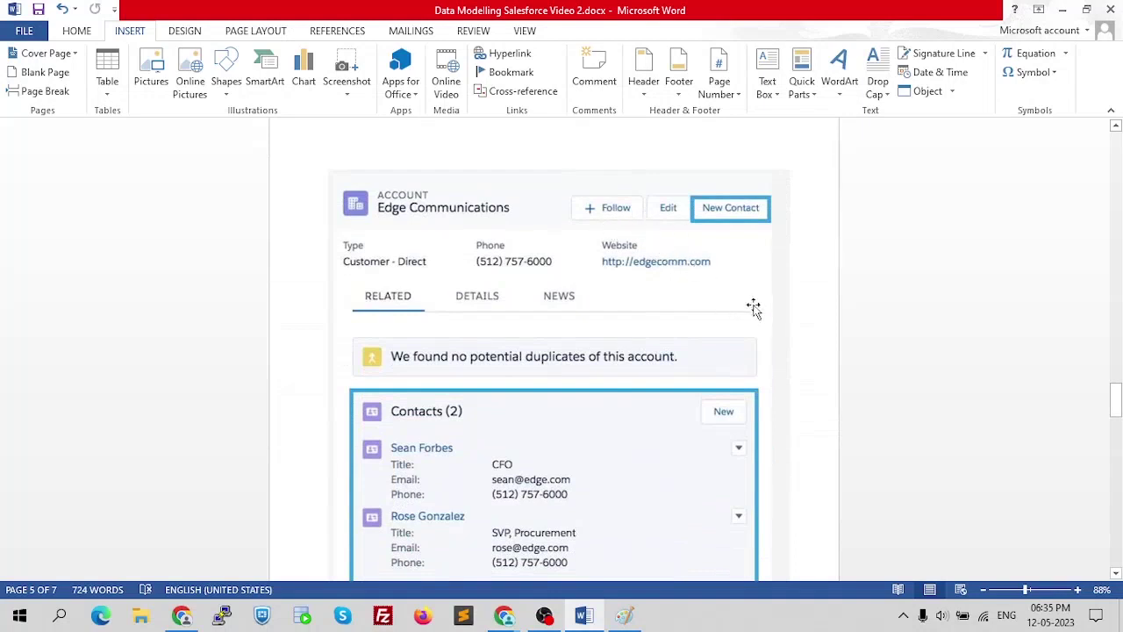
{"action": "scroll", "coordinate": [679, 270], "scroll_direction": "down", "scroll_amount": 1}
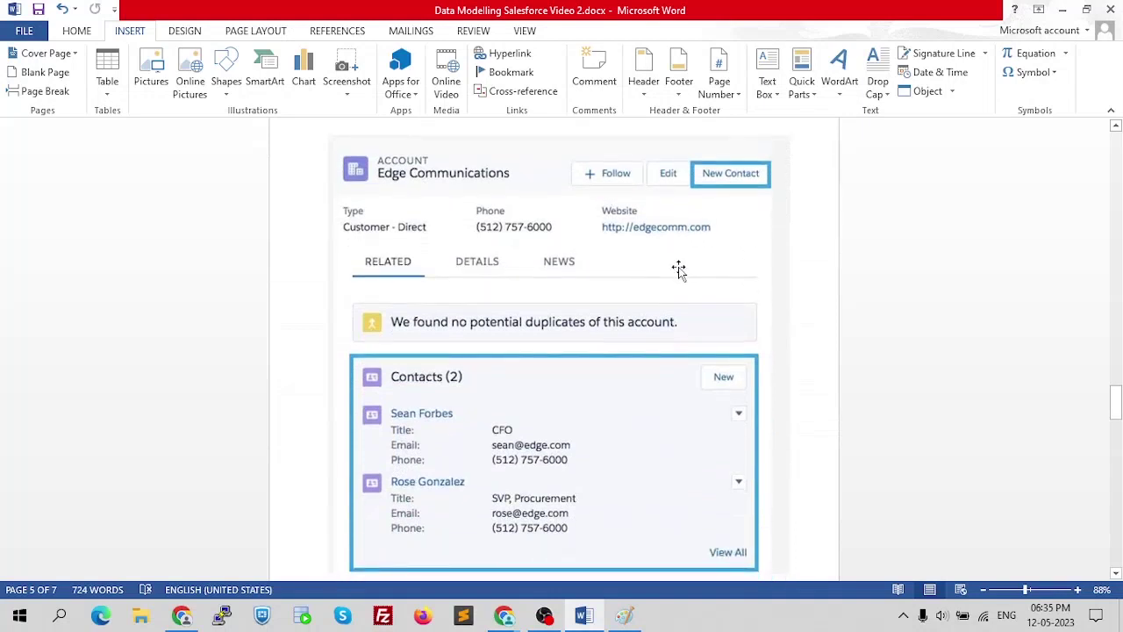
{"action": "scroll", "coordinate": [725, 218], "scroll_direction": "down", "scroll_amount": 2}
{"action": "scroll", "coordinate": [724, 218], "scroll_direction": "down", "scroll_amount": 2}
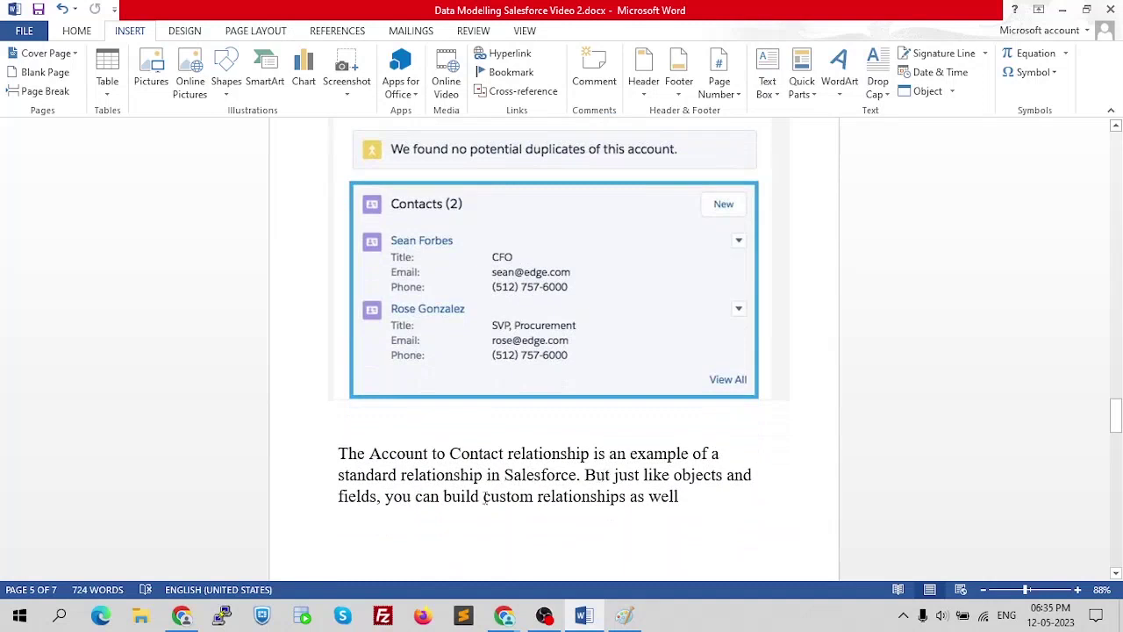
{"action": "scroll", "coordinate": [593, 494], "scroll_direction": "down", "scroll_amount": 10}
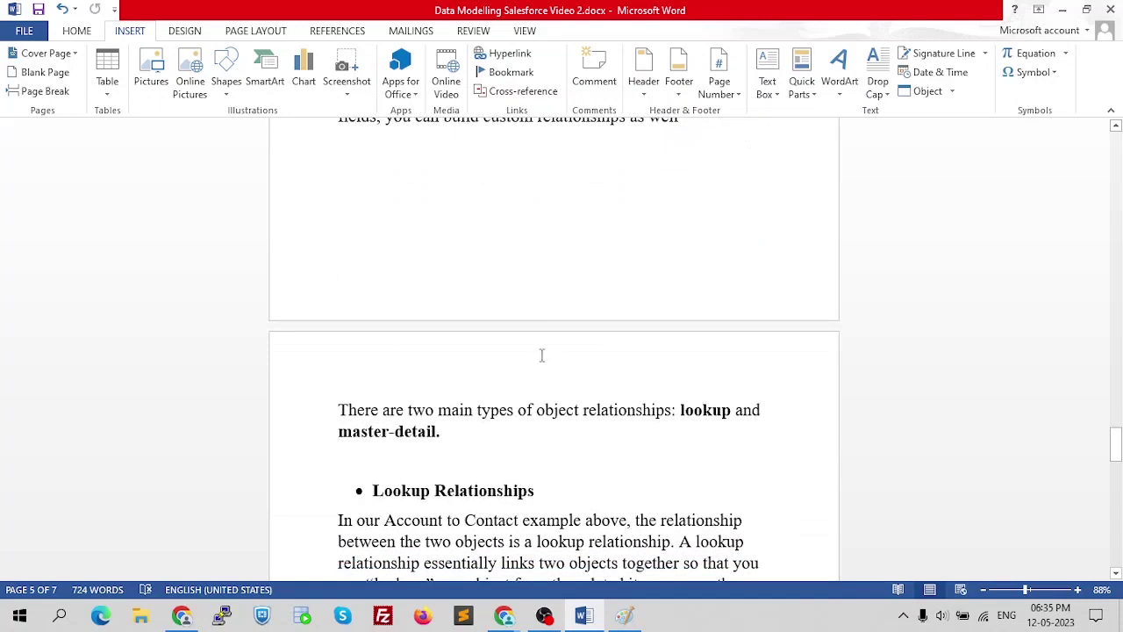
{"action": "key", "text": "alt+Tab"}
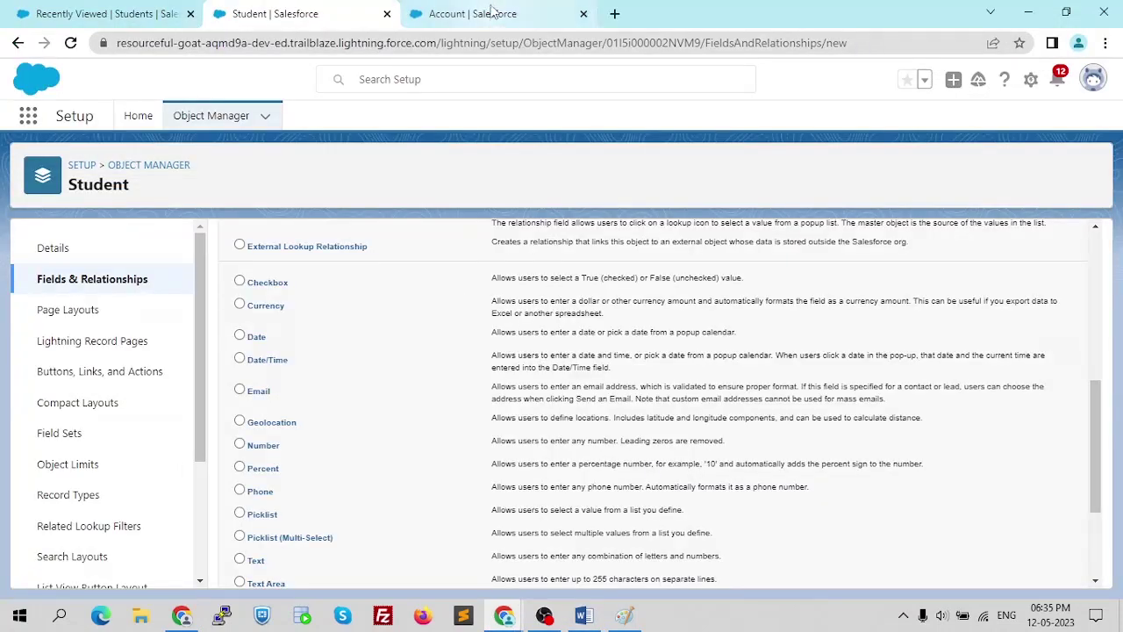
- Open the Burlington Textiles Corp of America account from the All Accounts list view
{"action": "left_click", "coordinate": [492, 12]}
{"action": "left_click", "coordinate": [157, 10]}
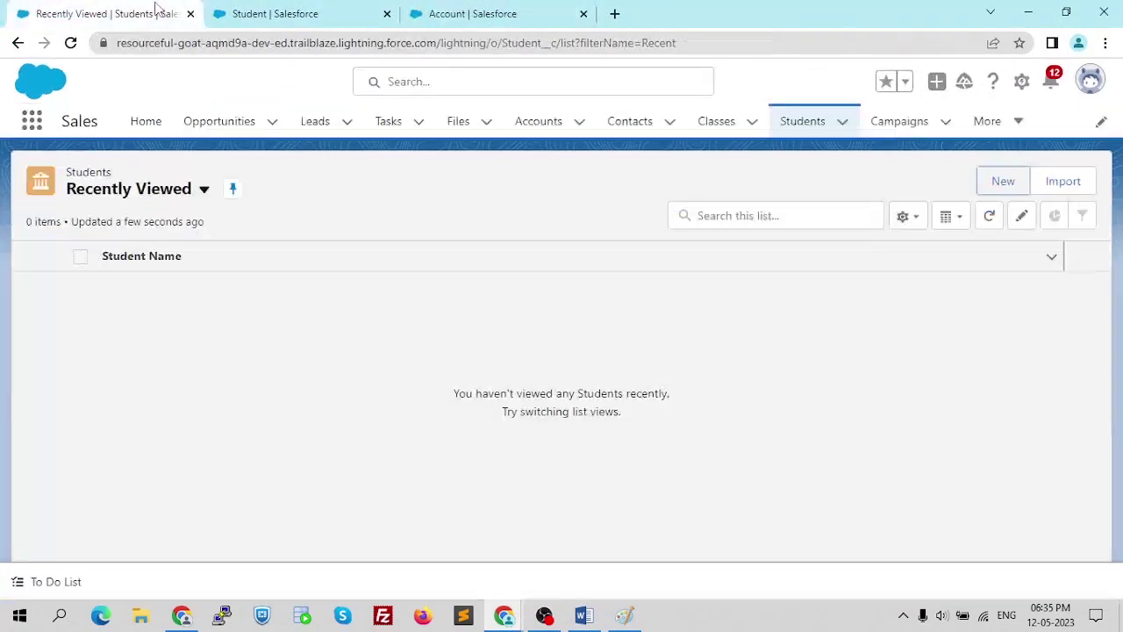
{"action": "left_click", "coordinate": [506, 122]}
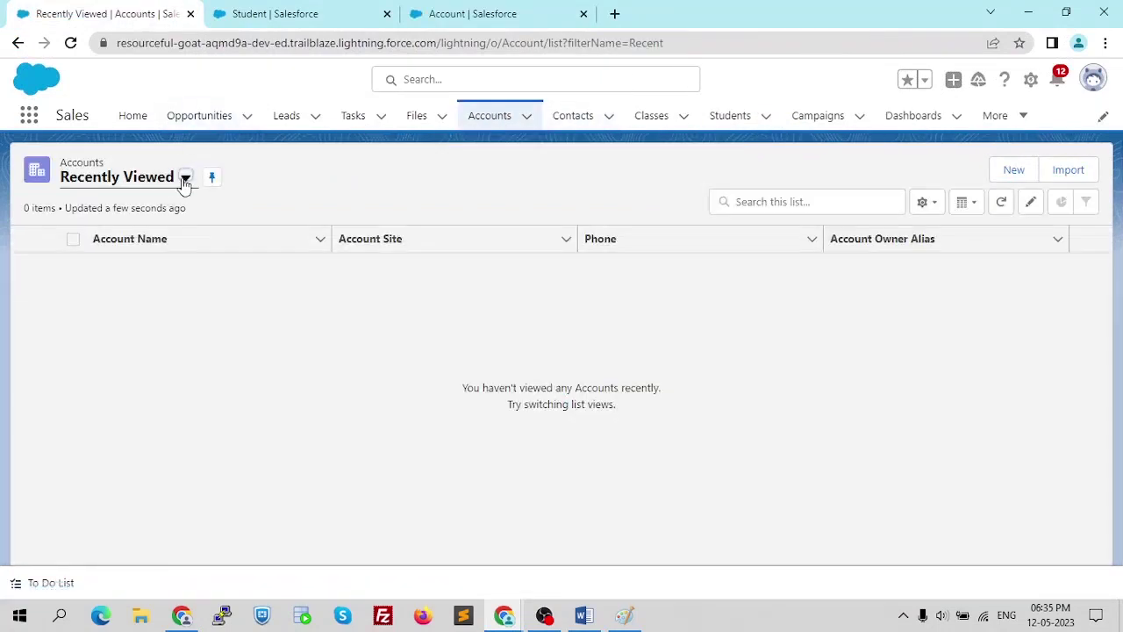
{"action": "left_click", "coordinate": [185, 179]}
{"action": "left_click", "coordinate": [146, 235]}
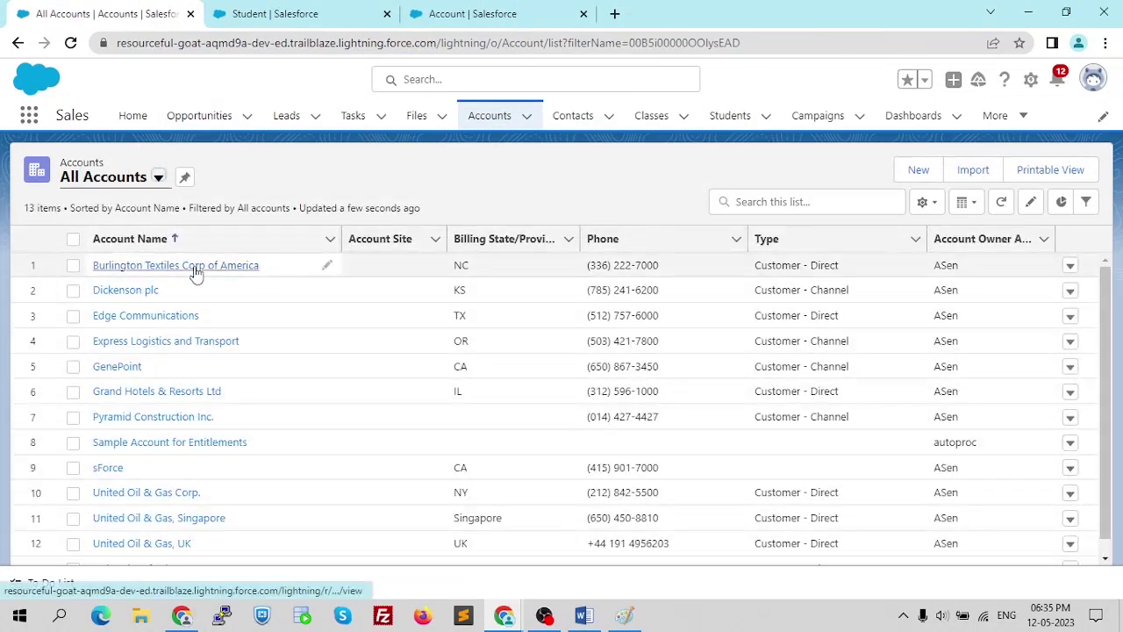
{"action": "left_click", "coordinate": [194, 266]}
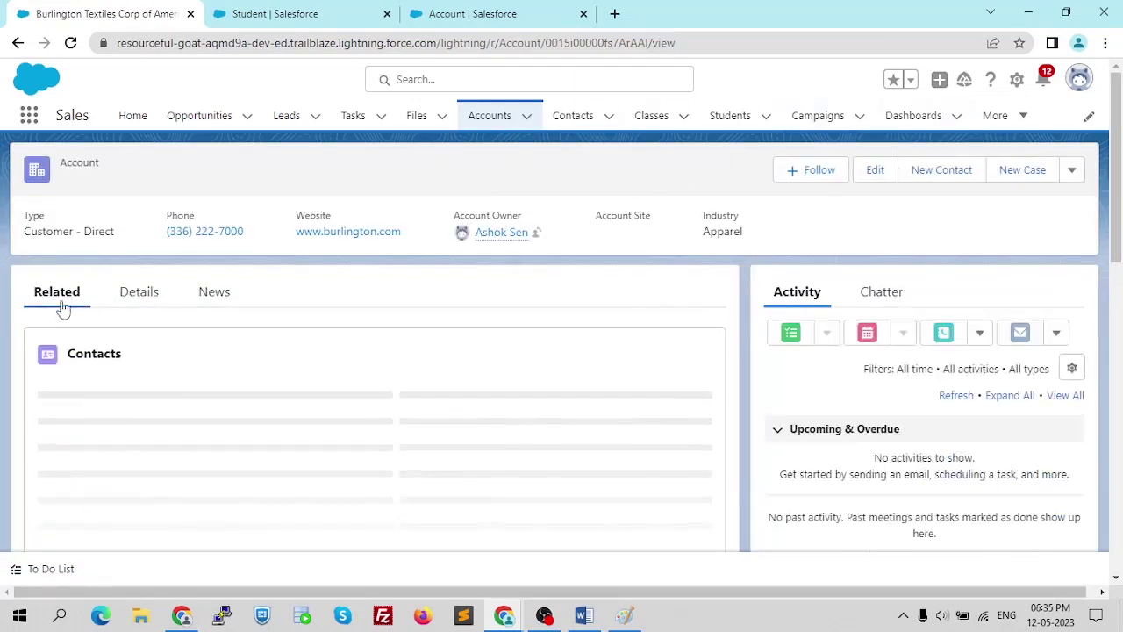
- Review the account's Details fields, including Apparel industry, billing address and Silver SLA
{"action": "left_click", "coordinate": [131, 302]}
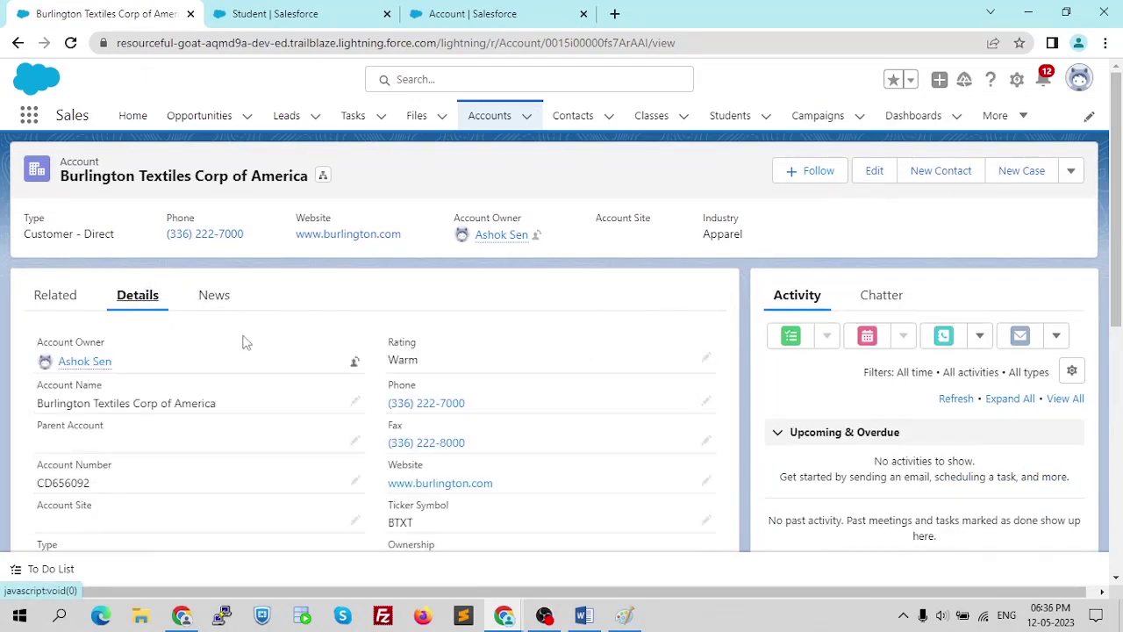
{"action": "scroll", "coordinate": [368, 381], "scroll_direction": "down", "scroll_amount": 2}
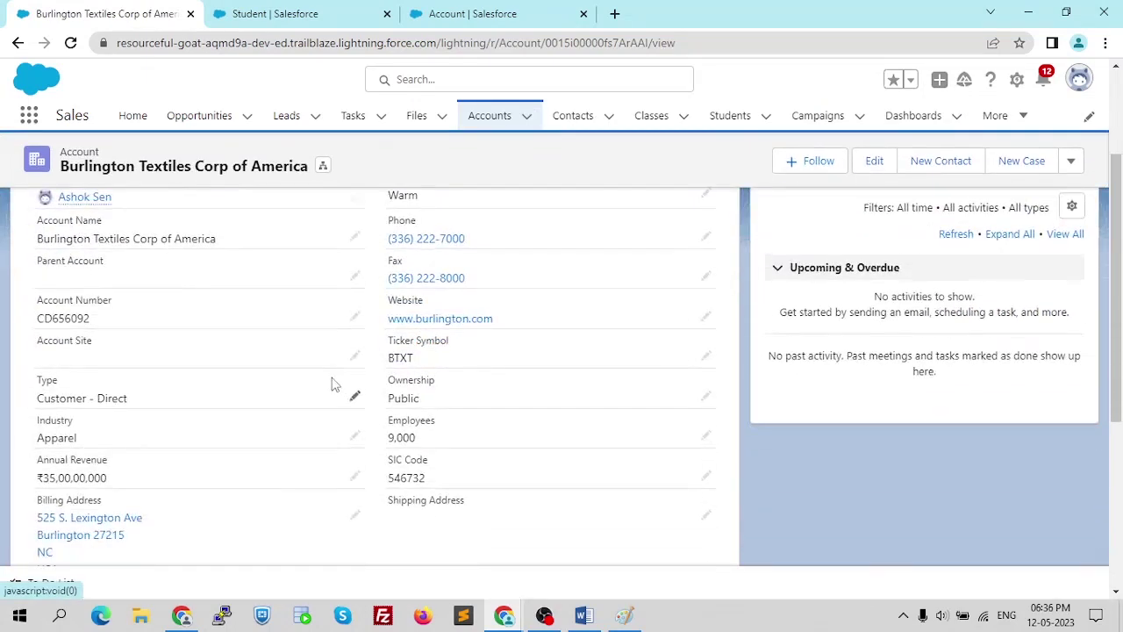
{"action": "scroll", "coordinate": [329, 386], "scroll_direction": "down", "scroll_amount": 2}
{"action": "scroll", "coordinate": [323, 378], "scroll_direction": "up", "scroll_amount": 1}
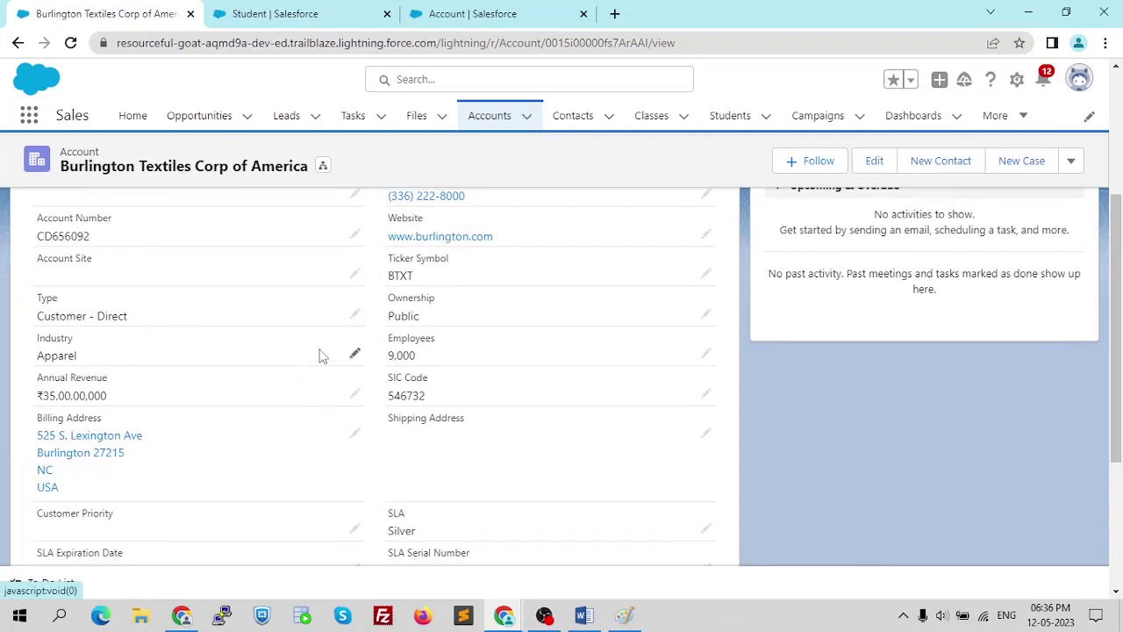
{"action": "scroll", "coordinate": [309, 361], "scroll_direction": "down", "scroll_amount": 1}
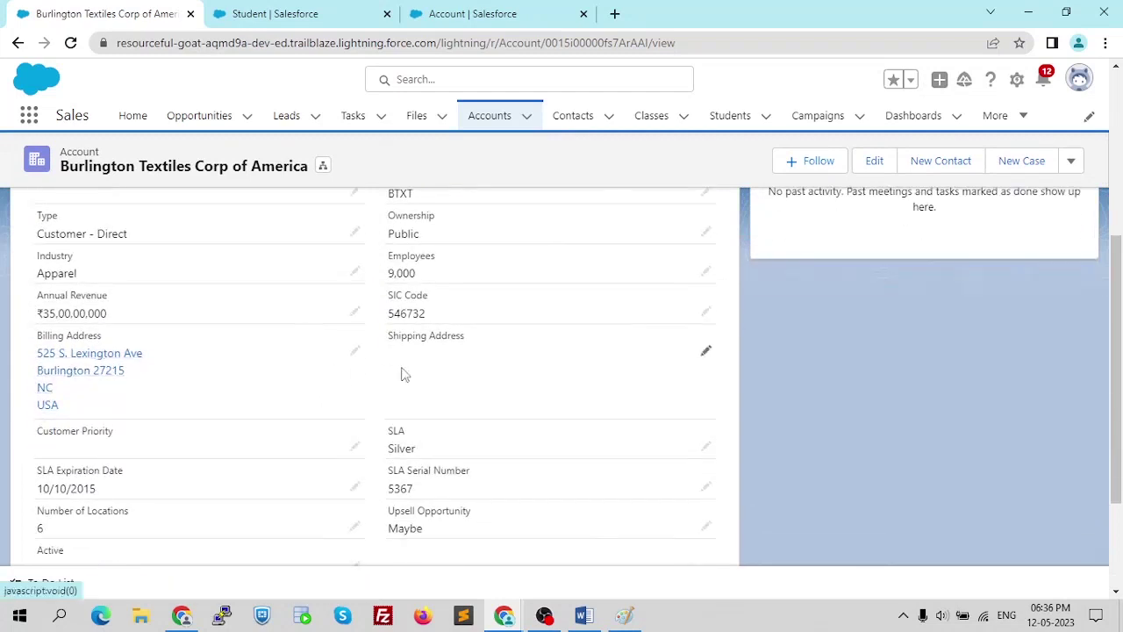
{"action": "scroll", "coordinate": [422, 375], "scroll_direction": "down", "scroll_amount": 1}
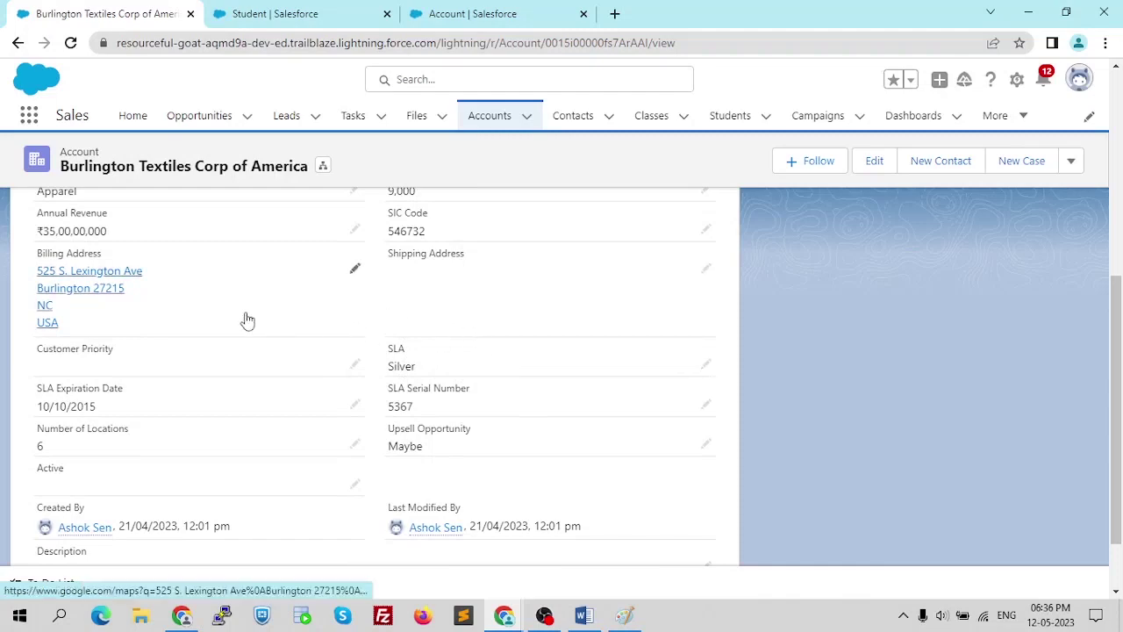
{"action": "scroll", "coordinate": [290, 319], "scroll_direction": "up", "scroll_amount": 3}
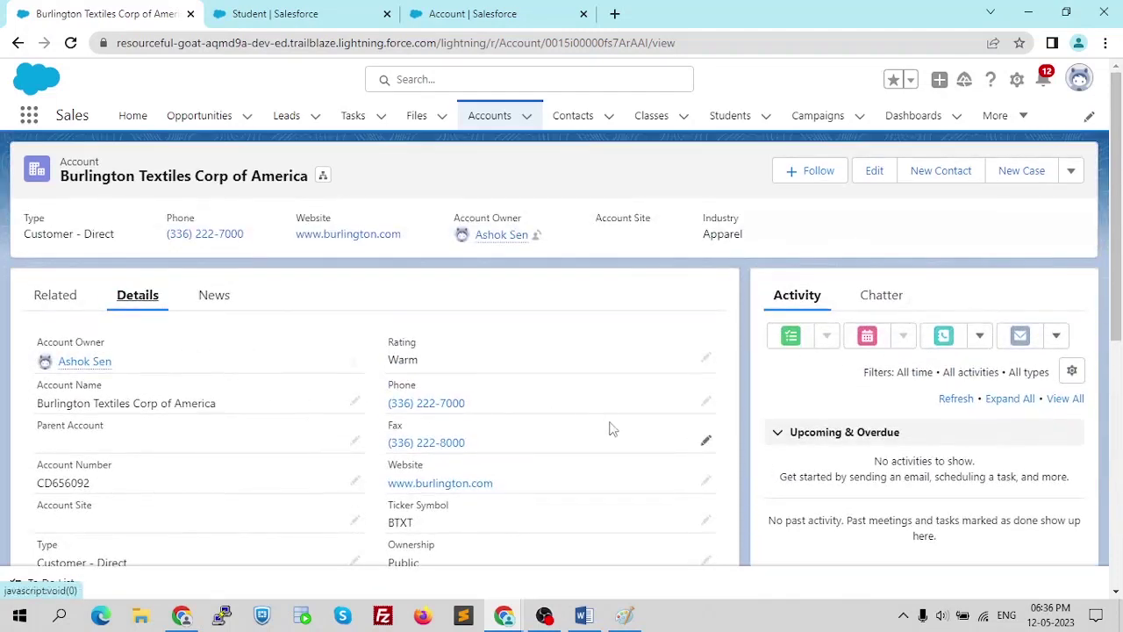
{"action": "left_click", "coordinate": [56, 295]}
{"action": "scroll", "coordinate": [105, 303], "scroll_direction": "down", "scroll_amount": 2}
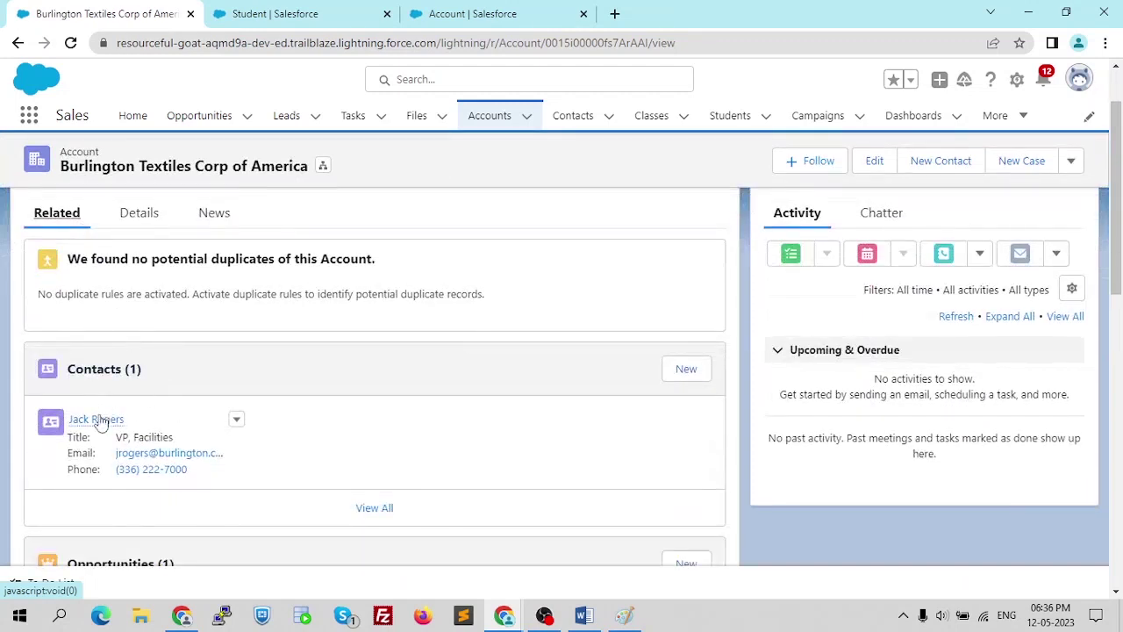
{"action": "mouse_move", "coordinate": [99, 418]}
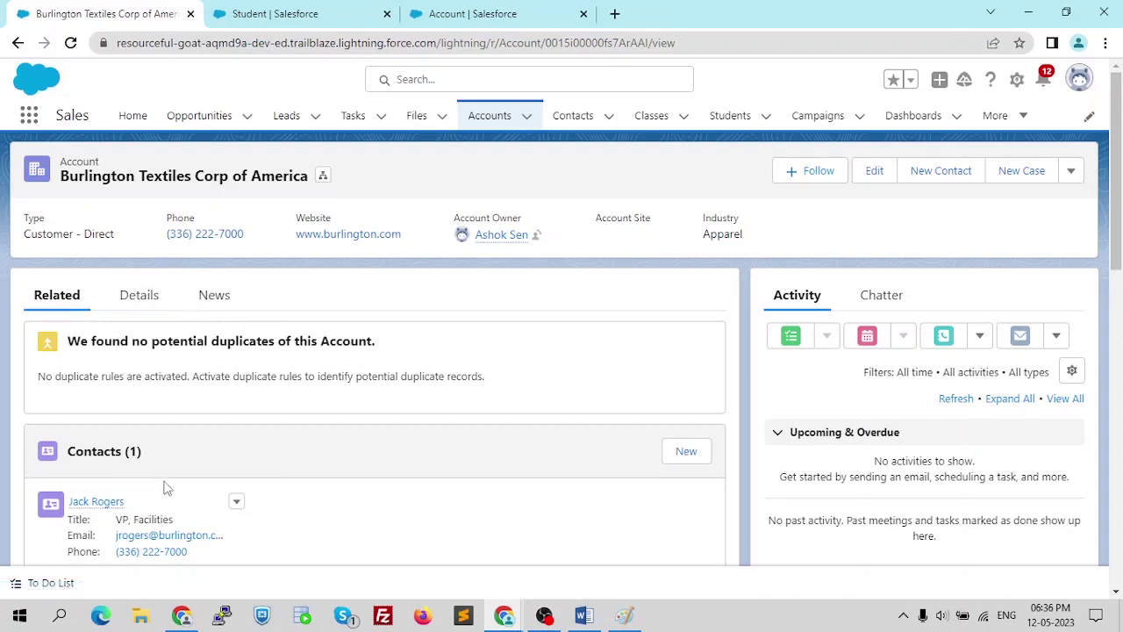
{"action": "scroll", "coordinate": [170, 464], "scroll_direction": "down", "scroll_amount": 1}
{"action": "scroll", "coordinate": [196, 396], "scroll_direction": "up", "scroll_amount": 1}
{"action": "key", "text": "alt+Tab"}
{"action": "scroll", "coordinate": [590, 268], "scroll_direction": "up", "scroll_amount": 10}
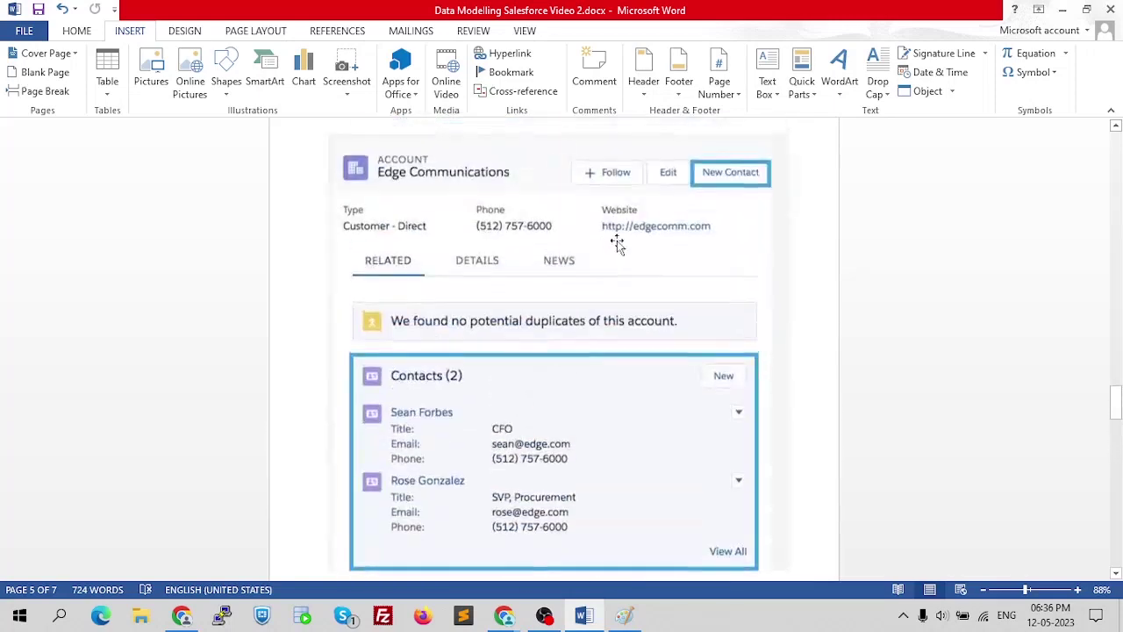
{"action": "key", "text": "alt+Tab"}
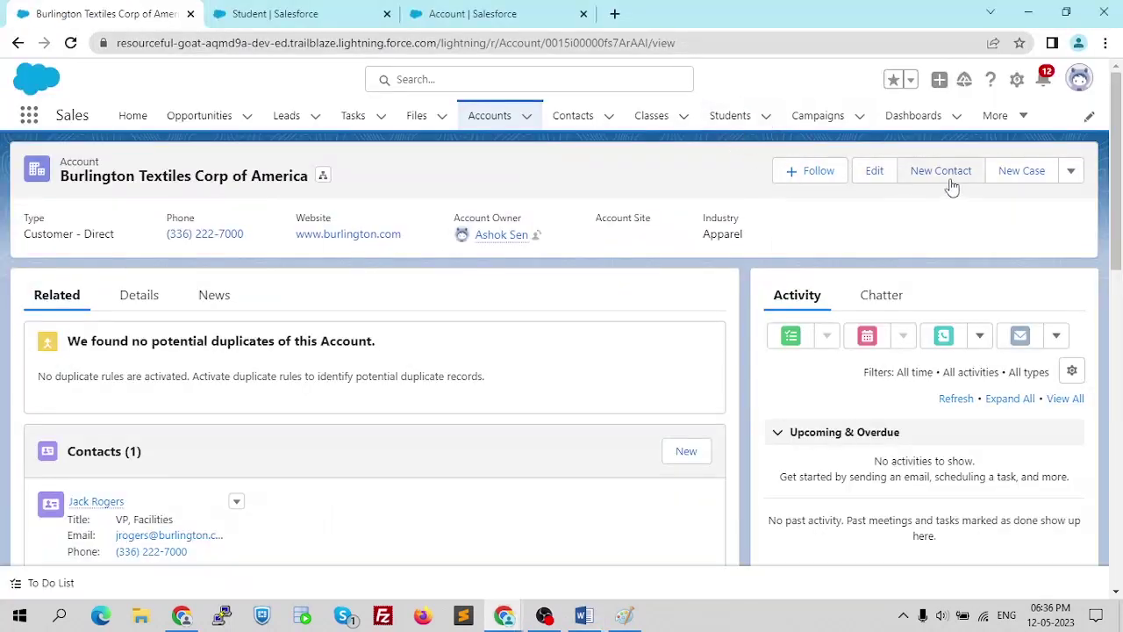
{"action": "key", "text": "ctrl+plus"}
{"action": "key", "text": "ctrl+plus"}
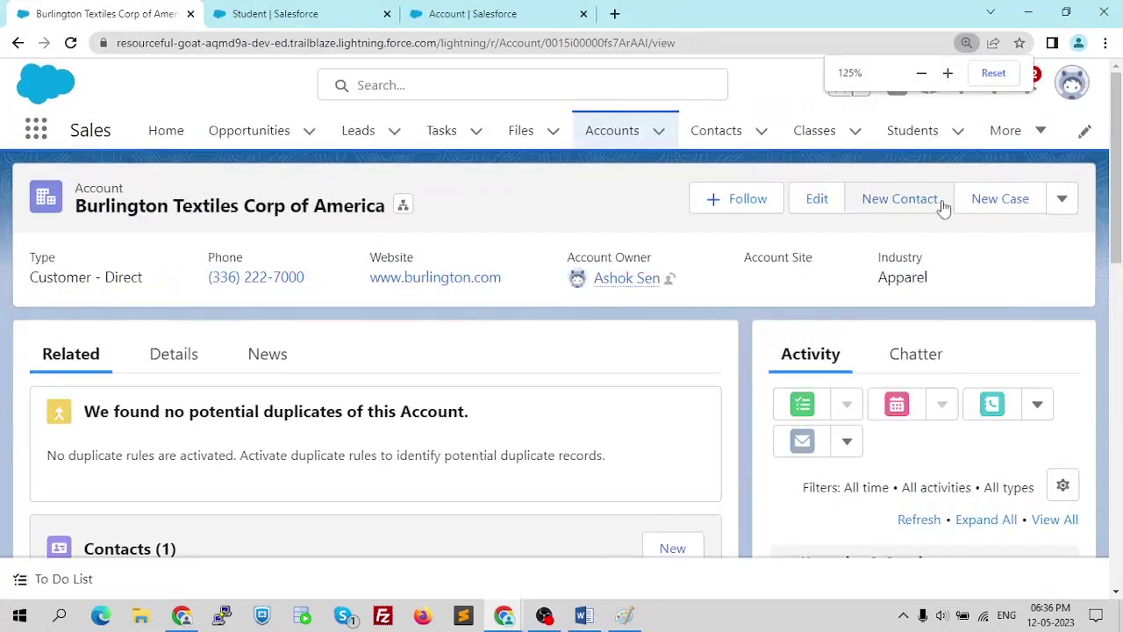
{"action": "key", "text": "ctrl+0"}
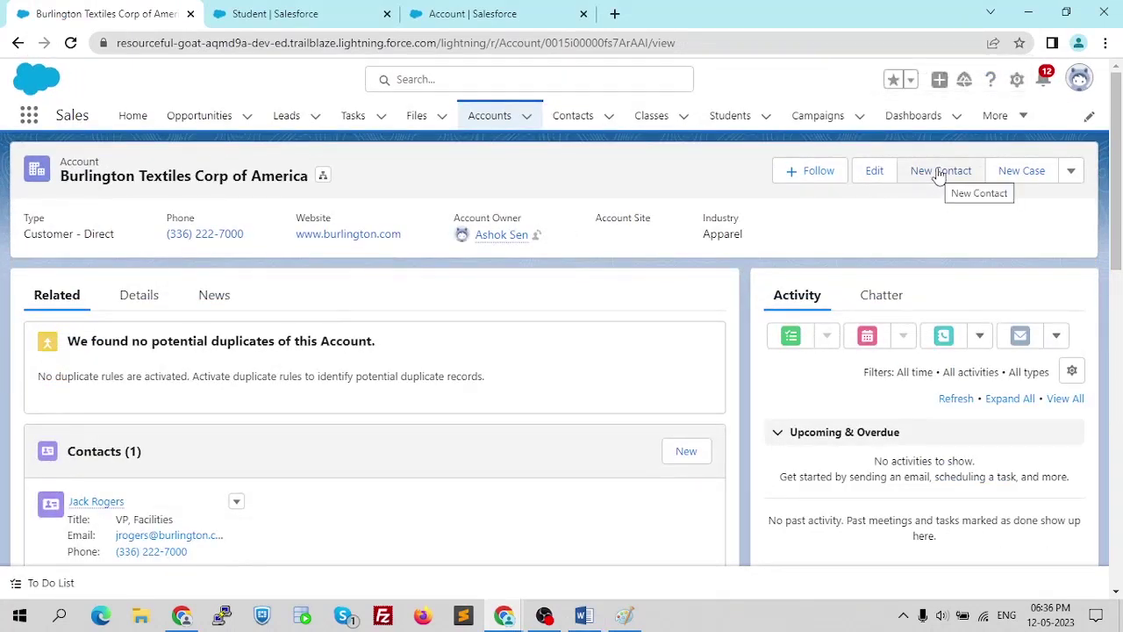
- Fill in a new contact with salutation Mr., first and last name, e-mail and phone
{"action": "left_click", "coordinate": [923, 175]}
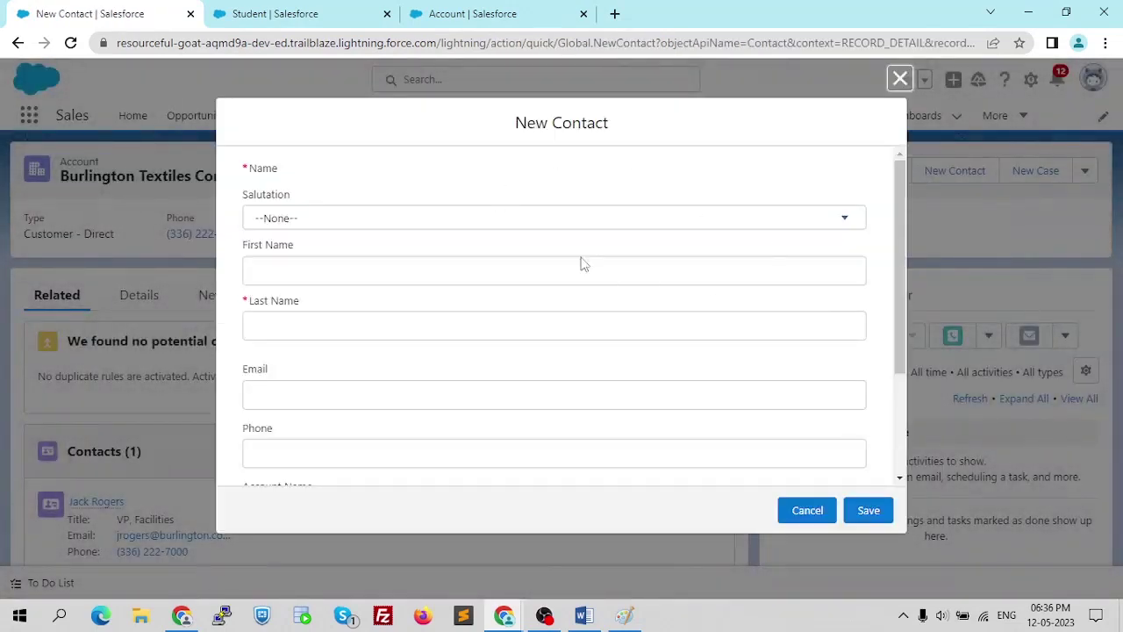
{"action": "scroll", "coordinate": [593, 272], "scroll_direction": "down", "scroll_amount": 2}
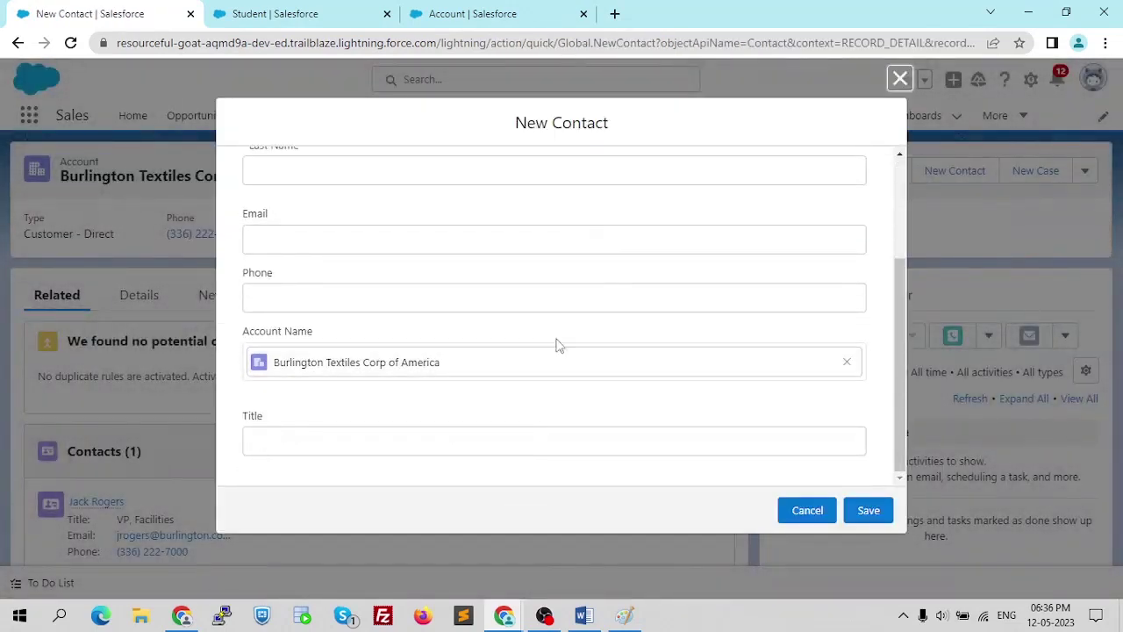
{"action": "scroll", "coordinate": [554, 346], "scroll_direction": "up", "scroll_amount": 2}
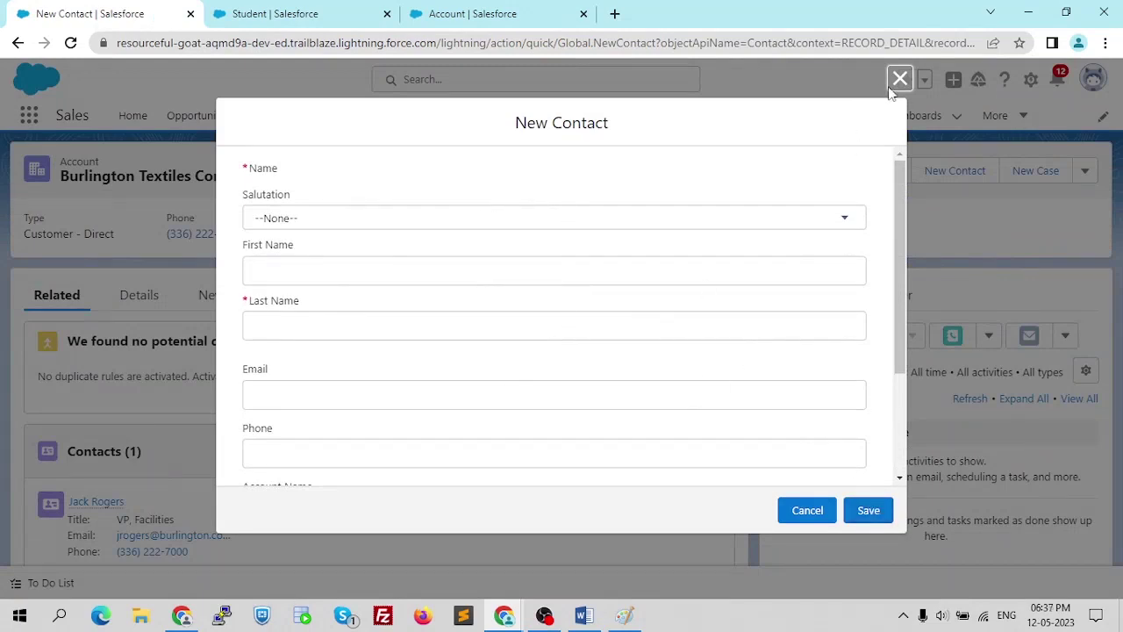
{"action": "left_click", "coordinate": [606, 218]}
{"action": "left_click", "coordinate": [566, 285]}
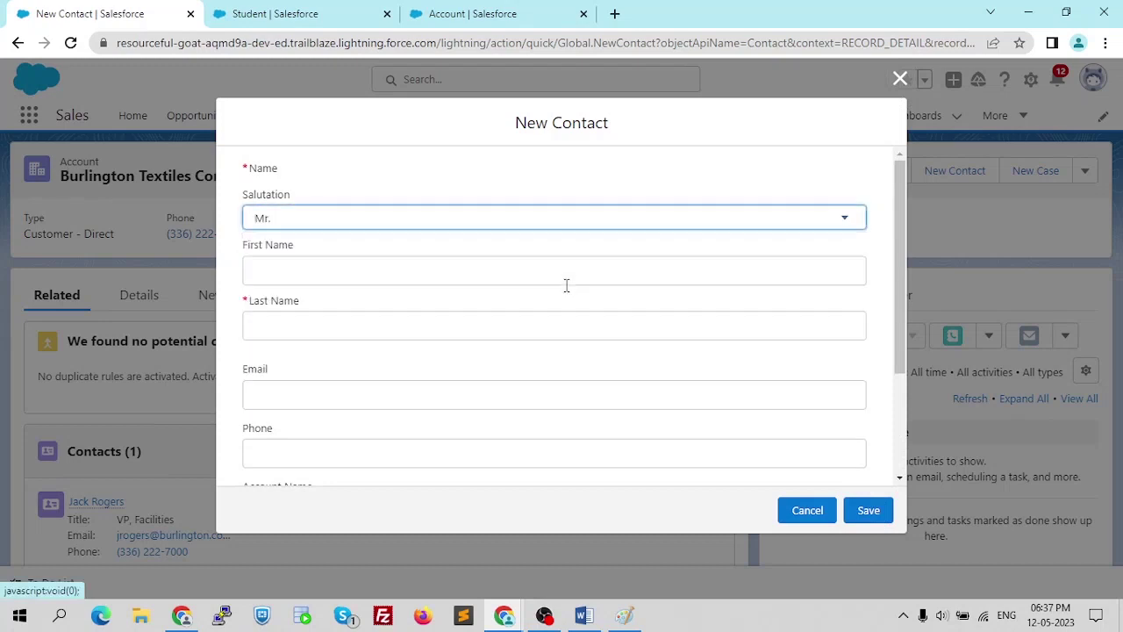
{"action": "left_click", "coordinate": [495, 279]}
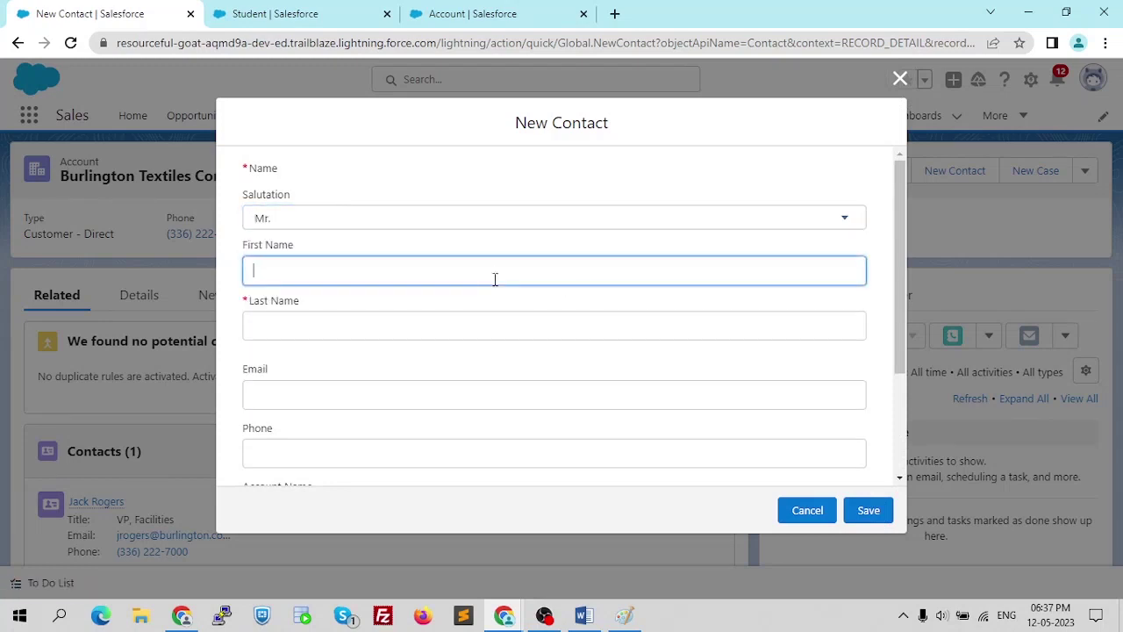
{"action": "key", "text": "Tab"}
{"action": "type", "text": "Sh"}
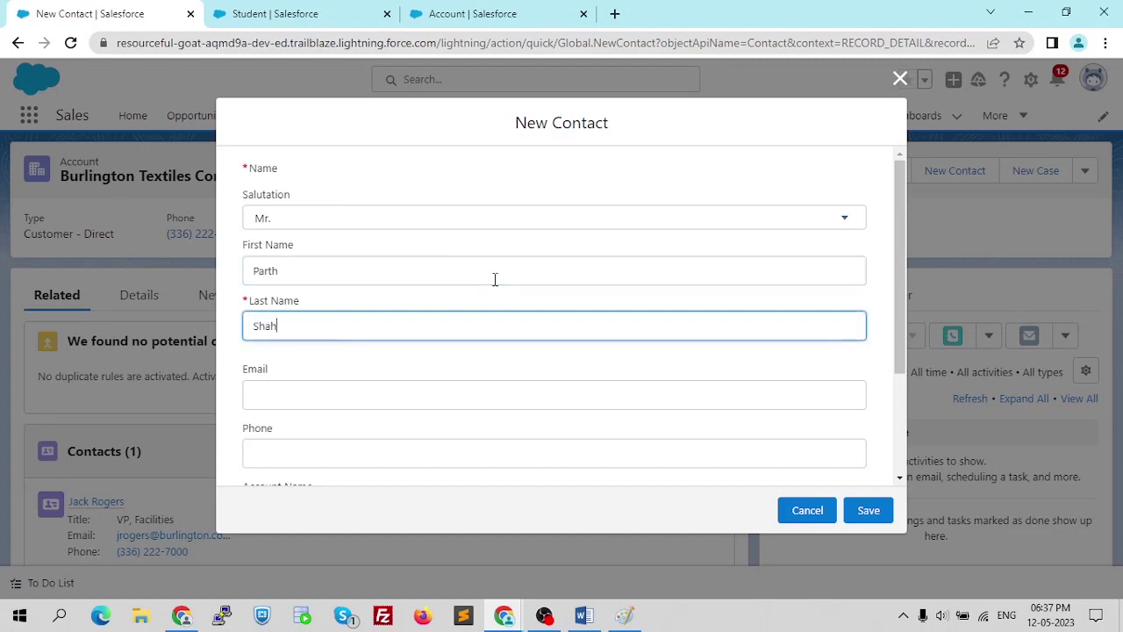
{"action": "scroll", "coordinate": [552, 272], "scroll_direction": "down", "scroll_amount": 2}
{"action": "left_click", "coordinate": [515, 239]}
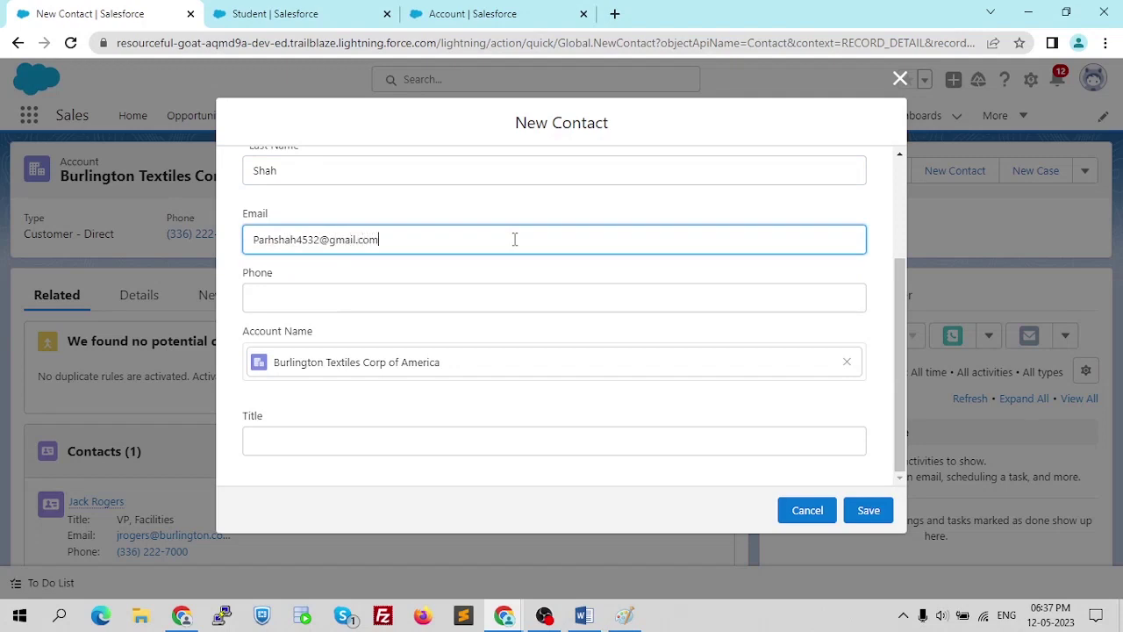
{"action": "left_click", "coordinate": [489, 290]}
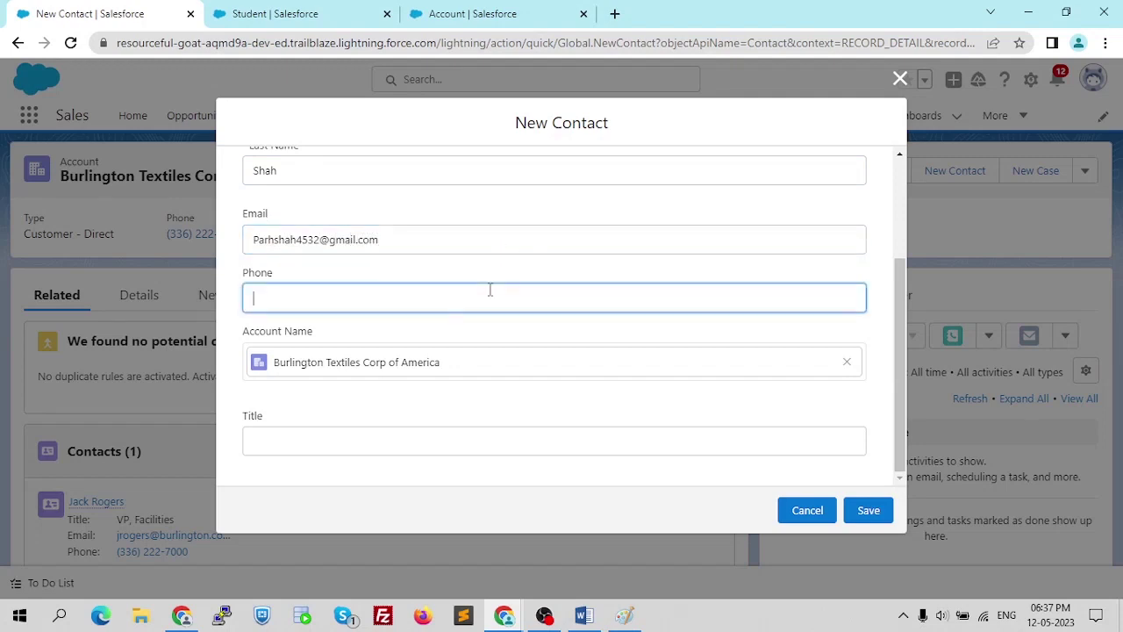
- Save the contact and dismiss the confirmation, giving the account two contacts
{"action": "left_click", "coordinate": [868, 511]}
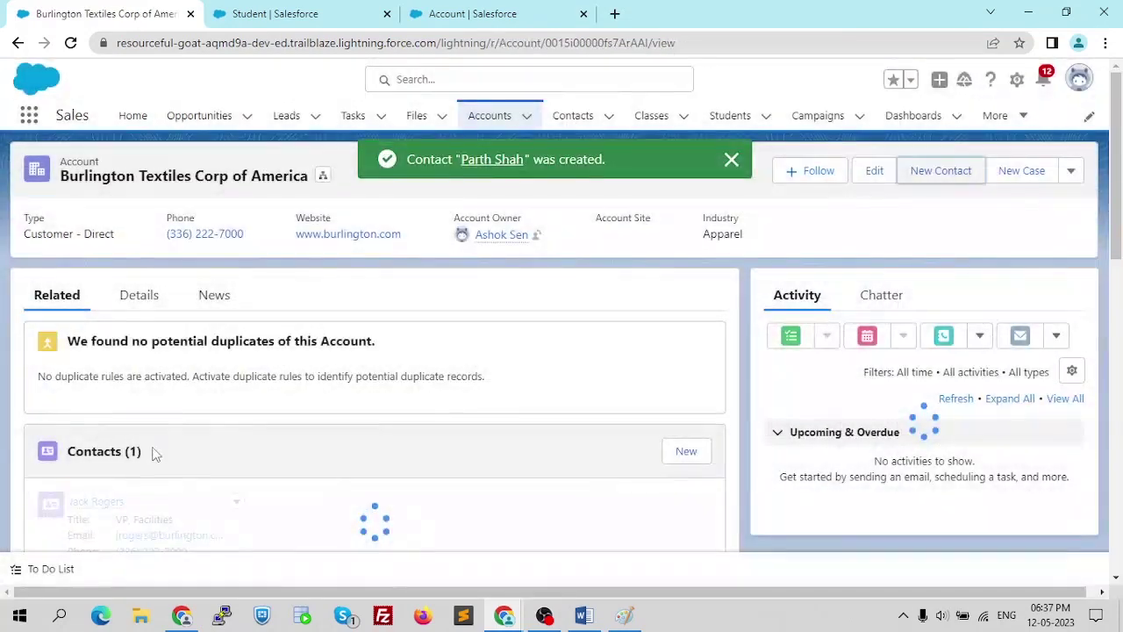
{"action": "scroll", "coordinate": [221, 426], "scroll_direction": "down", "scroll_amount": 2}
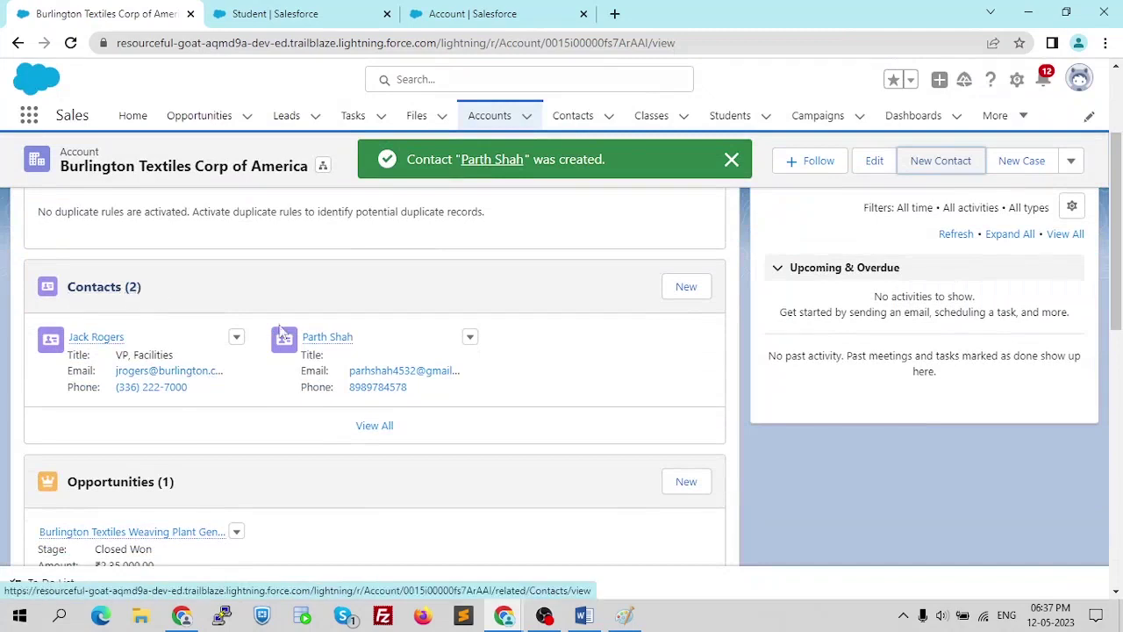
{"action": "scroll", "coordinate": [358, 351], "scroll_direction": "up", "scroll_amount": 2}
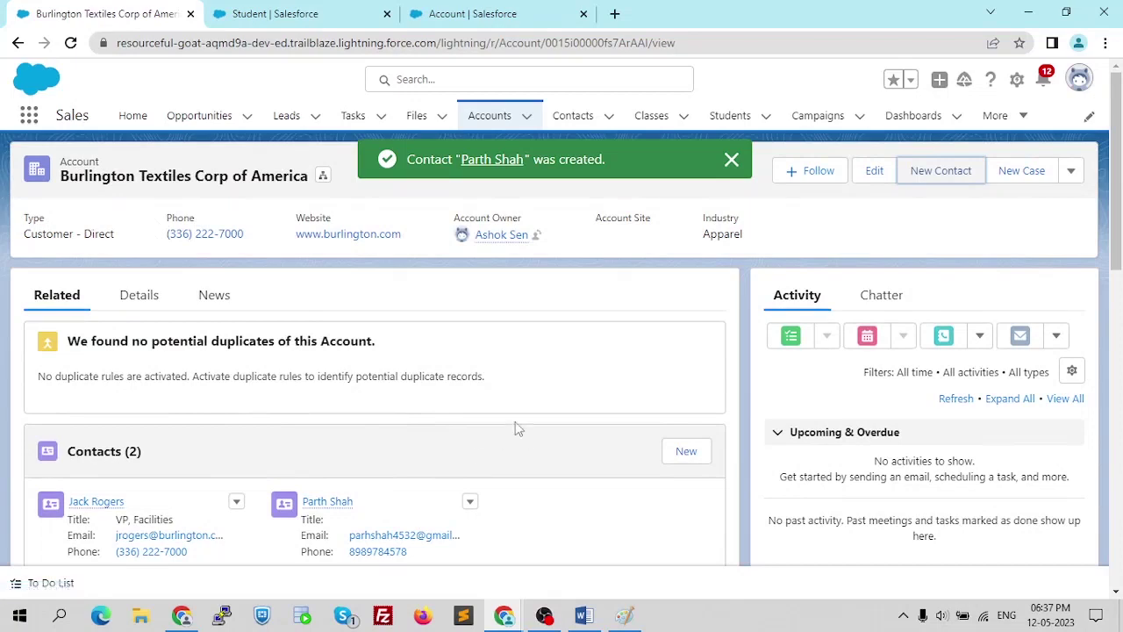
{"action": "scroll", "coordinate": [520, 420], "scroll_direction": "down", "scroll_amount": 1}
{"action": "left_click", "coordinate": [732, 159]}
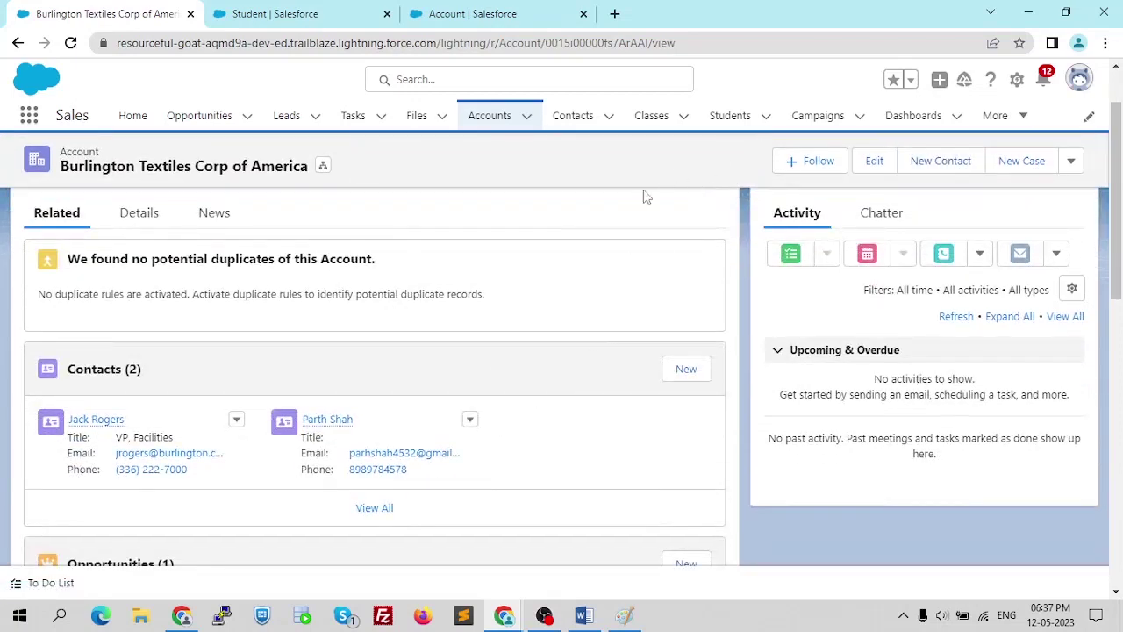
{"action": "scroll", "coordinate": [570, 267], "scroll_direction": "up", "scroll_amount": 1}
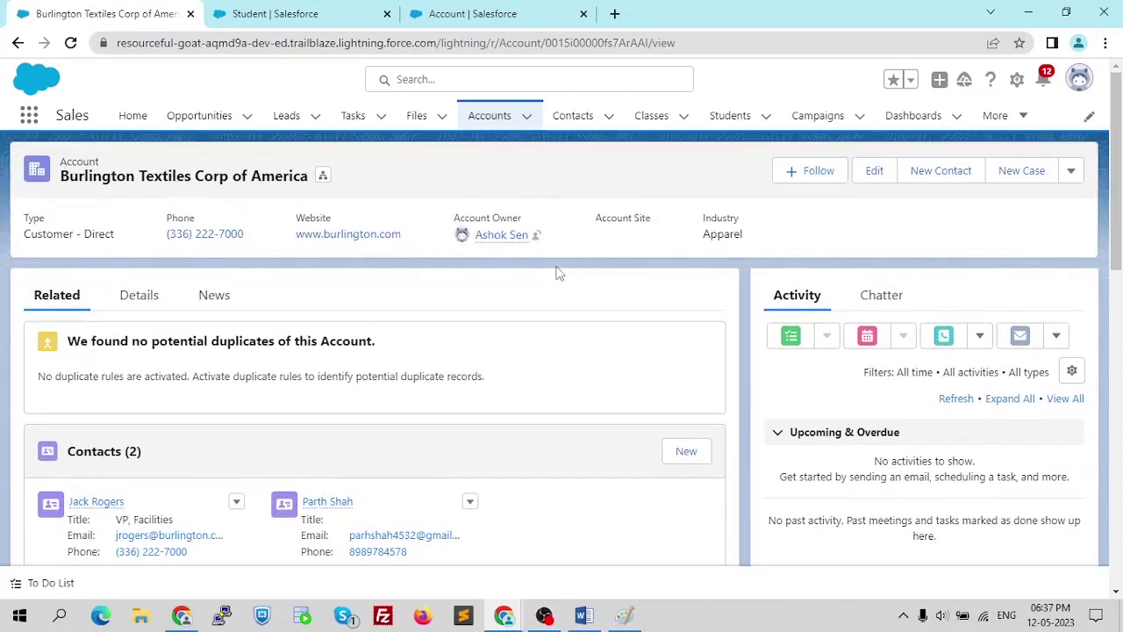
- Switch to the Word notes and scroll to the Lookup Relationships section
{"action": "key", "text": "alt+Tab"}
{"action": "scroll", "coordinate": [632, 251], "scroll_direction": "down", "scroll_amount": 5}
{"action": "scroll", "coordinate": [642, 272], "scroll_direction": "down", "scroll_amount": 4}
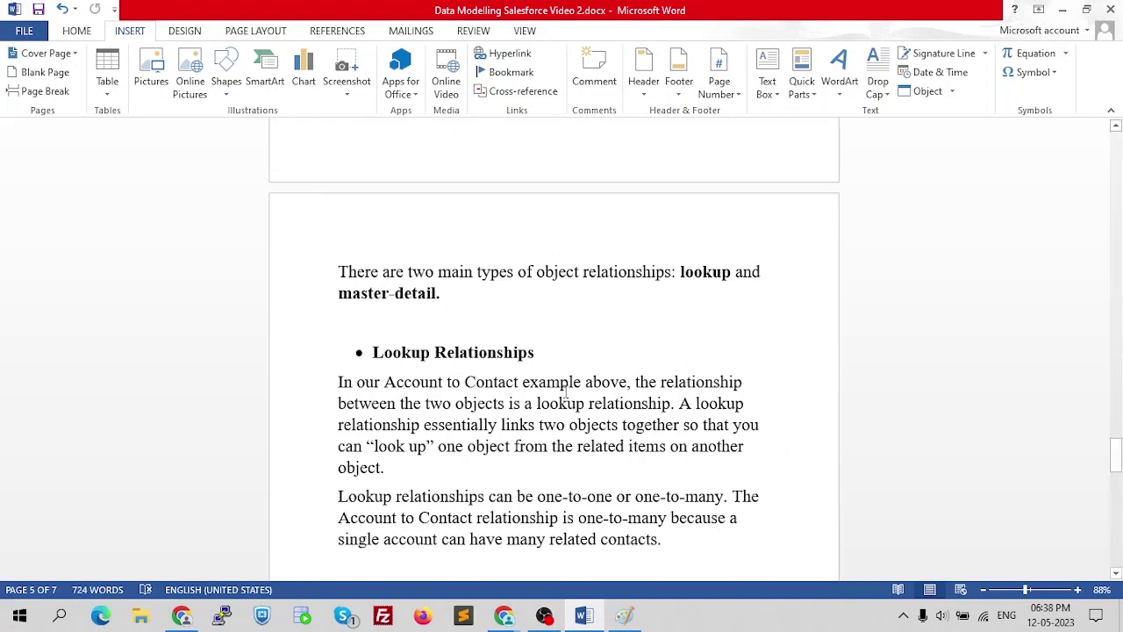
- Scroll through the lookup and master-detail notes, then return to the Burlington Textiles account
{"action": "scroll", "coordinate": [529, 405], "scroll_direction": "down", "scroll_amount": 1}
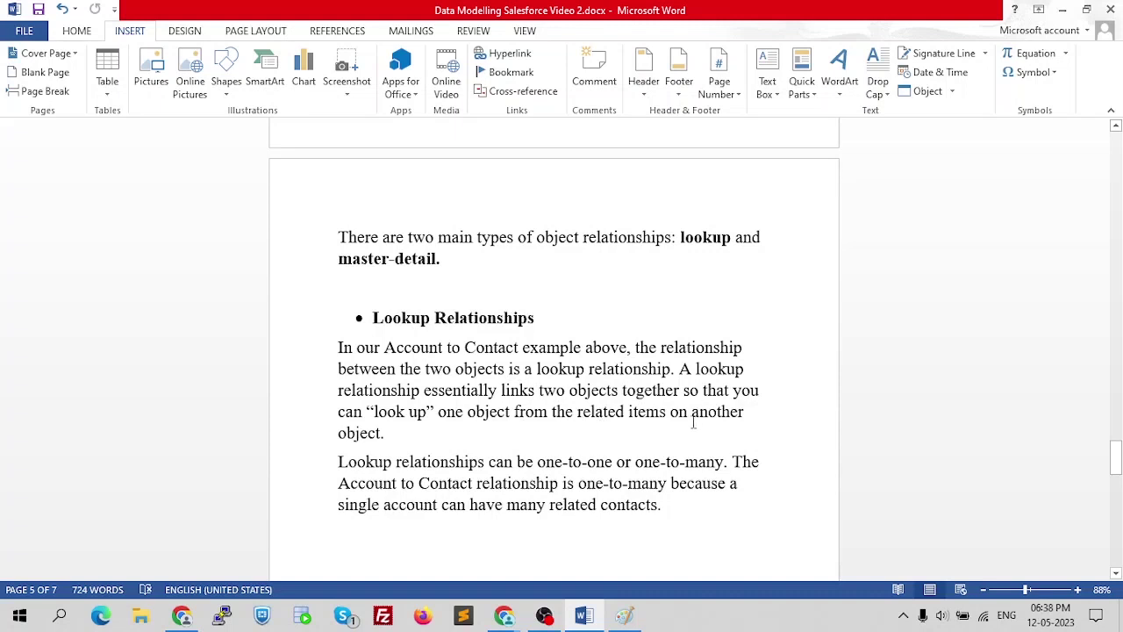
{"action": "scroll", "coordinate": [501, 391], "scroll_direction": "down", "scroll_amount": 2}
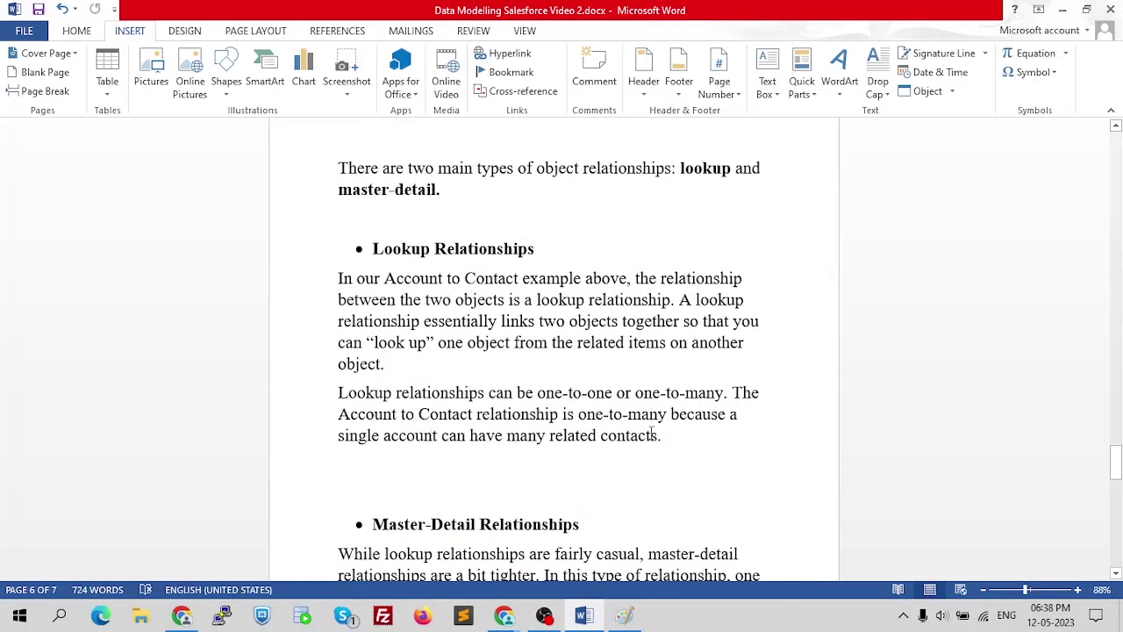
{"action": "key", "text": "alt+Tab"}
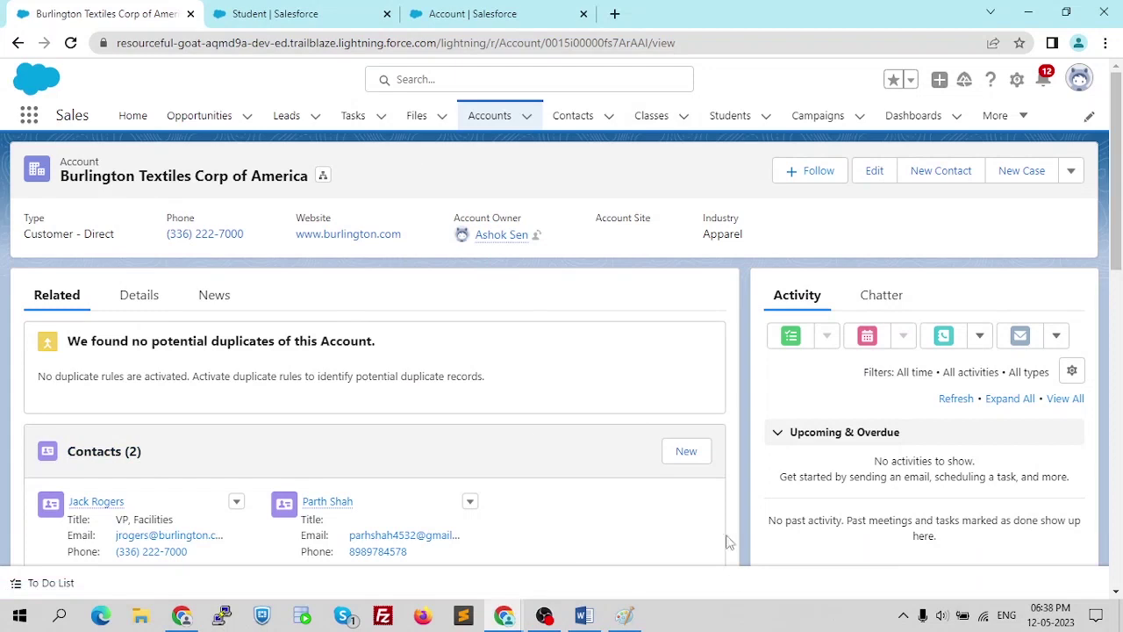
- Erase the old Custom Object box and Fields ovals from the Paint canvas with a larger eraser
{"action": "left_click", "coordinate": [629, 616]}
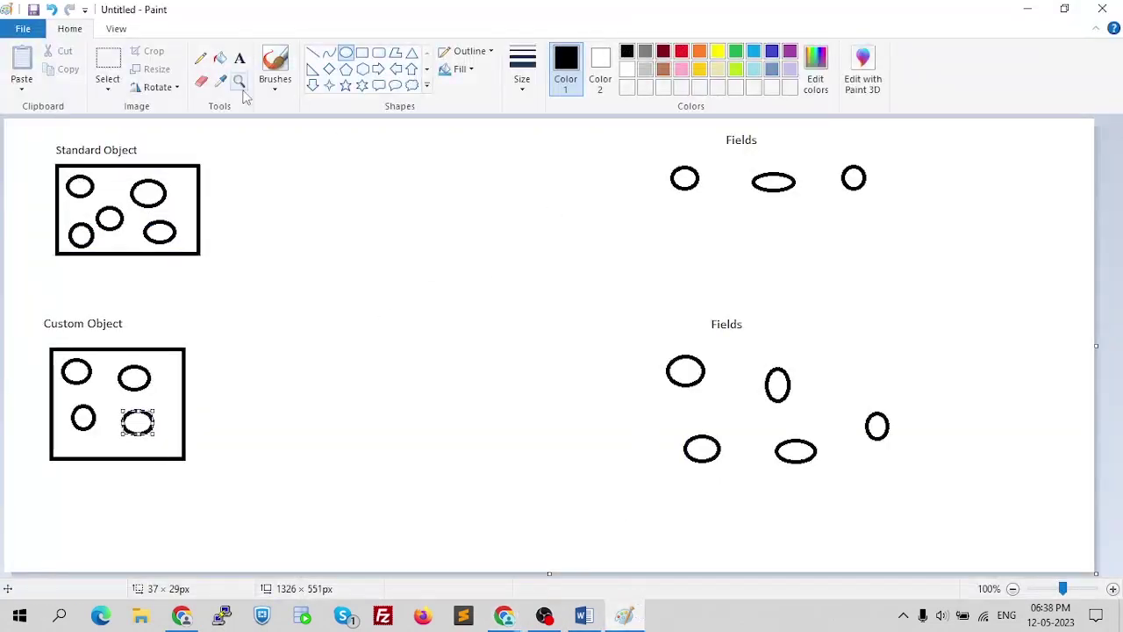
{"action": "left_click", "coordinate": [201, 80]}
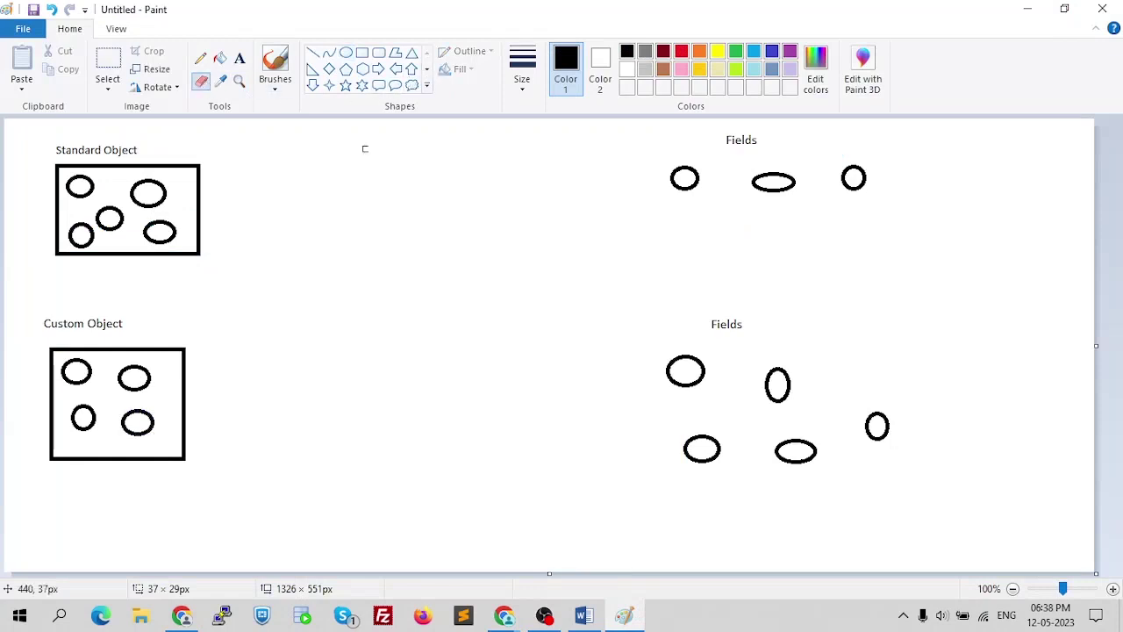
{"action": "key", "text": "ctrl+plus"}
{"action": "key", "text": "ctrl+plus"}
{"action": "key", "text": "ctrl+plus"}
{"action": "key", "text": "ctrl+plus"}
{"action": "key", "text": "ctrl+plus"}
{"action": "key", "text": "ctrl+plus"}
{"action": "key", "text": "ctrl+plus"}
{"action": "key", "text": "ctrl+plus"}
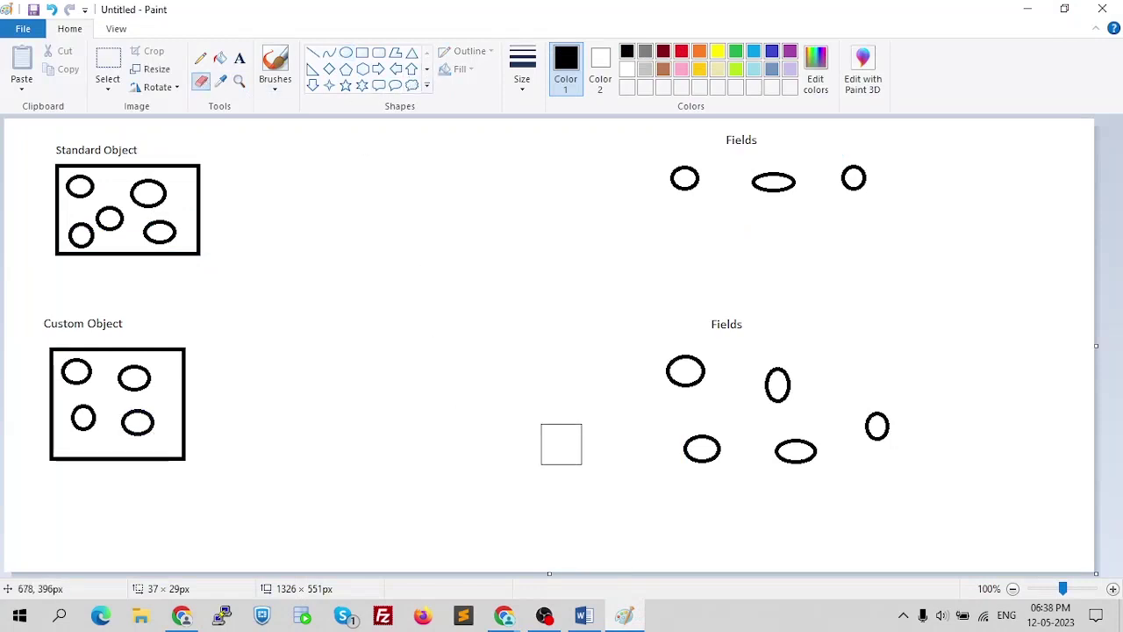
{"action": "mouse_move", "coordinate": [210, 460]}
{"action": "left_mouse_down"}
{"action": "mouse_move", "coordinate": [150, 466]}
{"action": "mouse_move", "coordinate": [41, 439]}
{"action": "mouse_move", "coordinate": [51, 383]}
{"action": "mouse_move", "coordinate": [228, 413]}
{"action": "mouse_move", "coordinate": [188, 429]}
{"action": "mouse_move", "coordinate": [178, 369]}
{"action": "mouse_move", "coordinate": [138, 335]}
{"action": "mouse_move", "coordinate": [218, 263]}
{"action": "mouse_move", "coordinate": [249, 163]}
{"action": "mouse_move", "coordinate": [182, 166]}
{"action": "left_mouse_up"}
{"action": "mouse_move", "coordinate": [864, 200]}
{"action": "left_mouse_down"}
{"action": "mouse_move", "coordinate": [960, 199]}
{"action": "mouse_move", "coordinate": [605, 160]}
{"action": "mouse_move", "coordinate": [666, 191]}
{"action": "mouse_move", "coordinate": [576, 409]}
{"action": "mouse_move", "coordinate": [712, 447]}
{"action": "mouse_move", "coordinate": [958, 452]}
{"action": "left_mouse_up"}
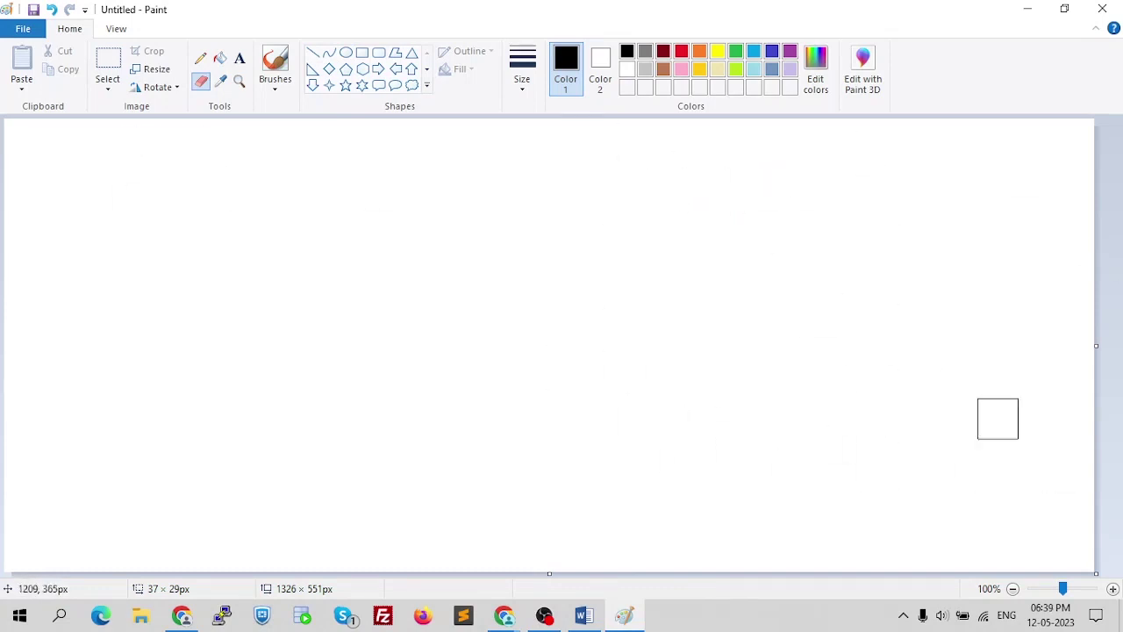
- Draw two thick-outlined rectangles, one on the left and one on the right
{"action": "left_click", "coordinate": [361, 52]}
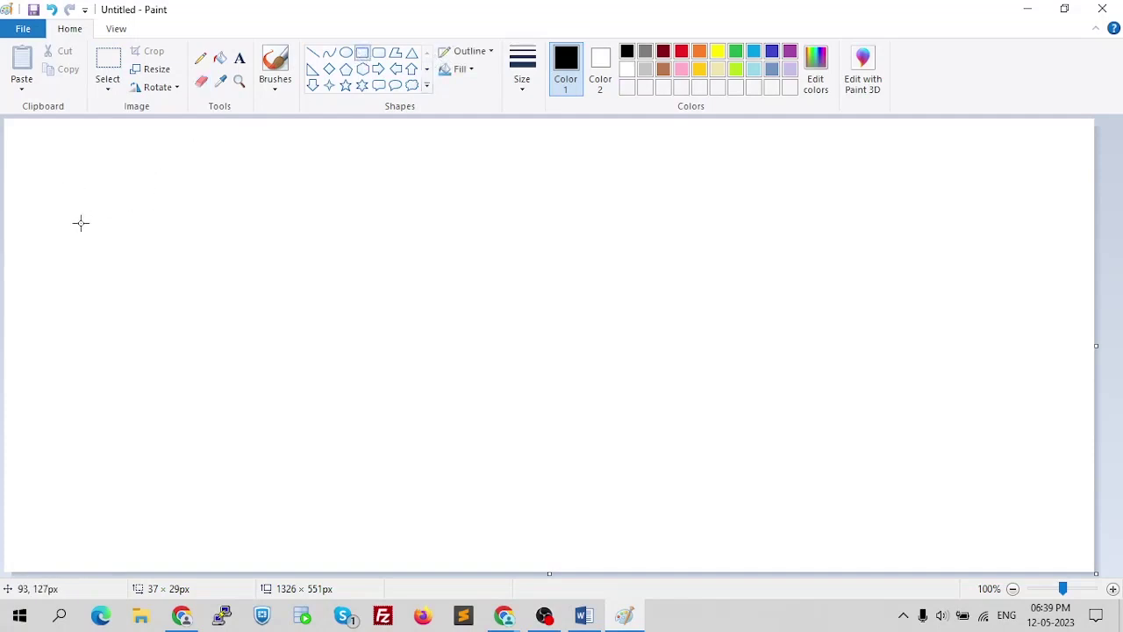
{"action": "left_click", "coordinate": [524, 66]}
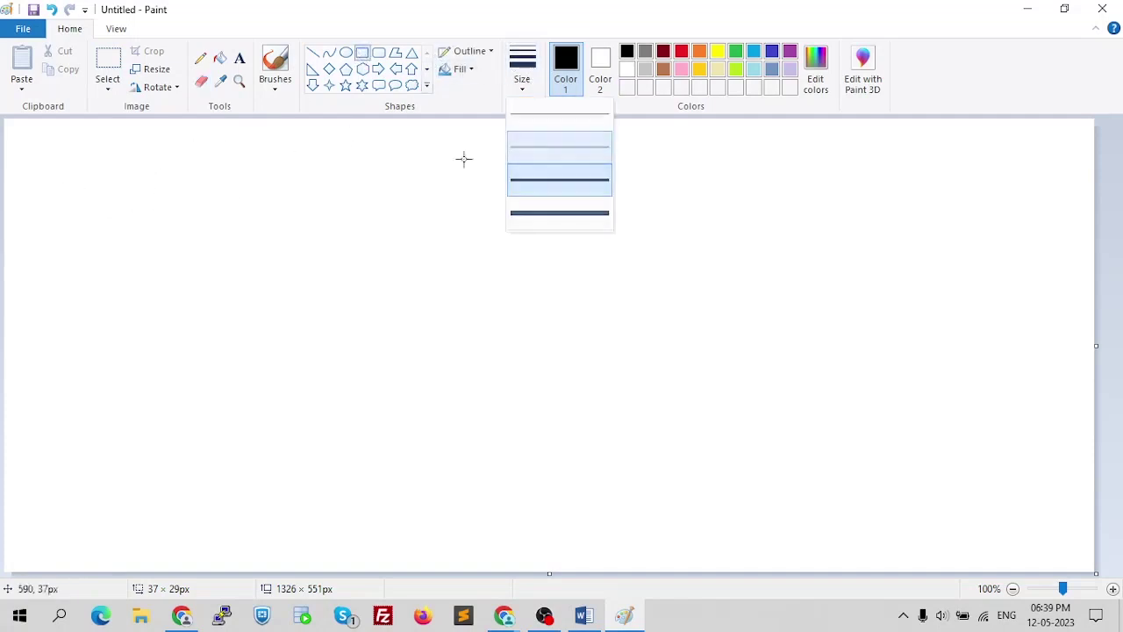
{"action": "left_click", "coordinate": [510, 141]}
{"action": "left_click_drag", "start_coordinate": [76, 215], "coordinate": [321, 322]}
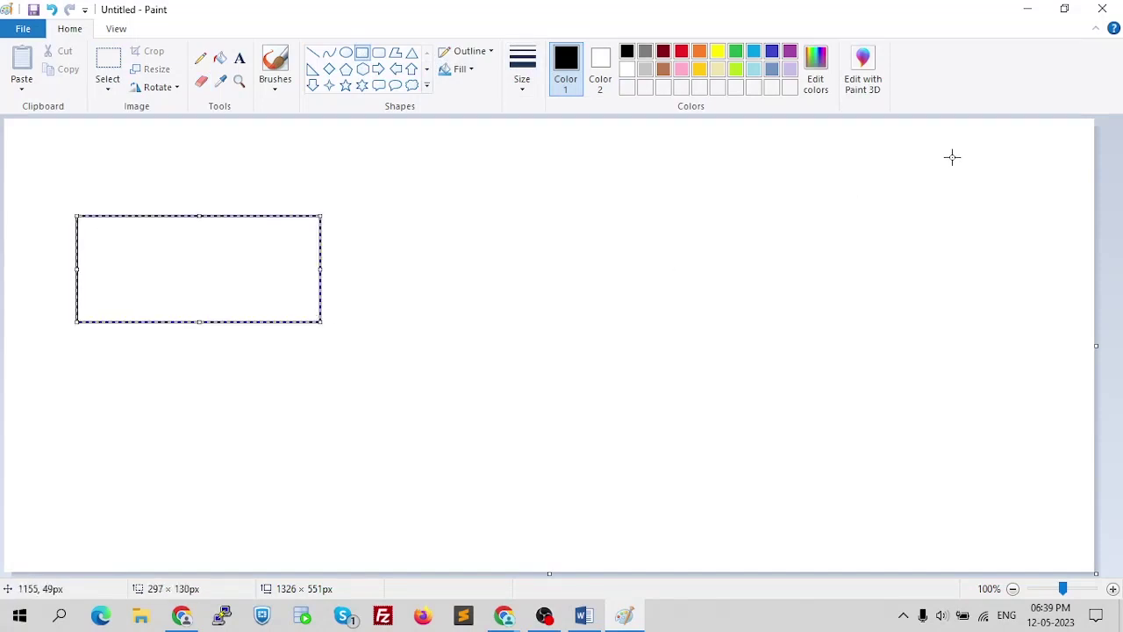
{"action": "left_click_drag", "start_coordinate": [705, 212], "coordinate": [997, 326]}
- Position the left box's label and type 'Contact Object' inside the right rectangle
{"action": "left_click", "coordinate": [239, 58]}
{"action": "left_click", "coordinate": [149, 256]}
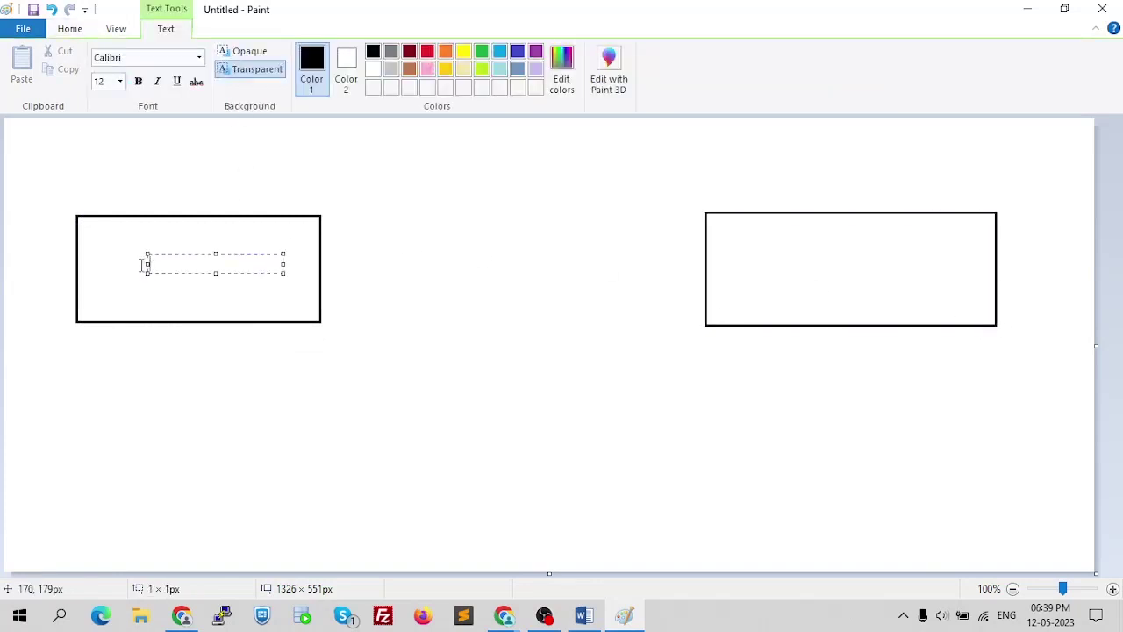
{"action": "left_click_drag", "start_coordinate": [145, 263], "coordinate": [107, 262]}
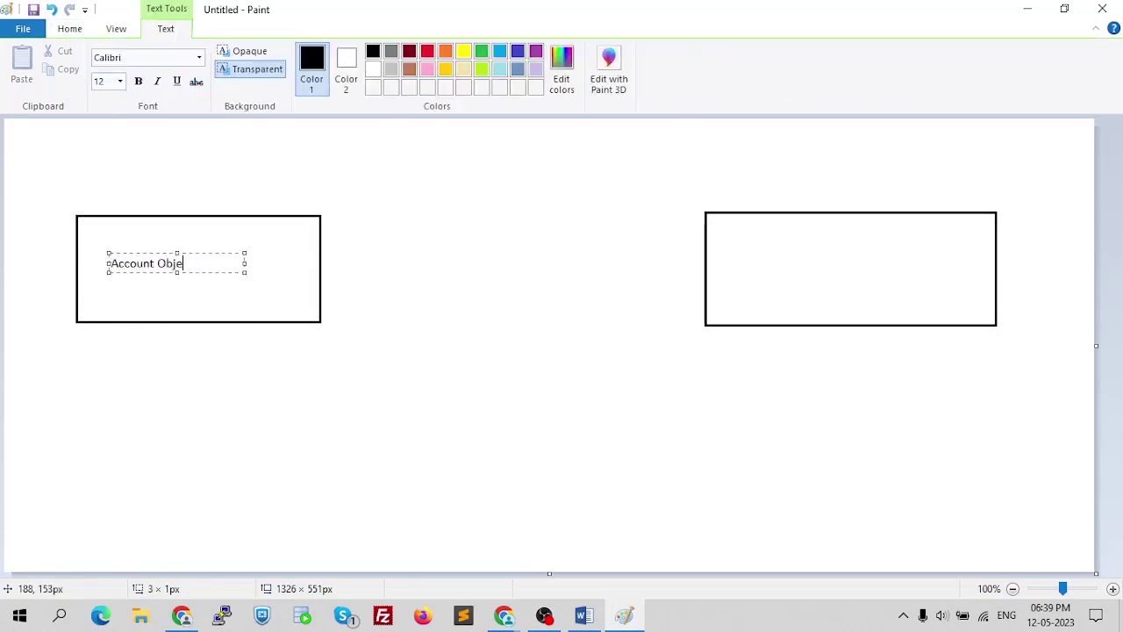
{"action": "left_click", "coordinate": [756, 260]}
{"action": "type", "text": "Contact Object"}
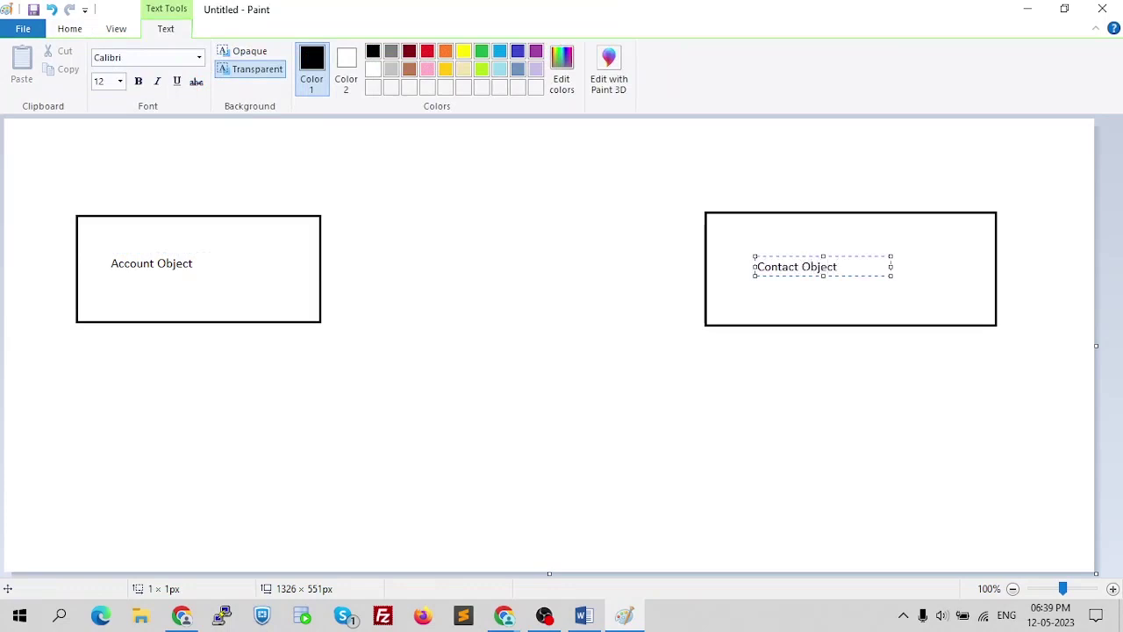
{"action": "left_click", "coordinate": [627, 258]}
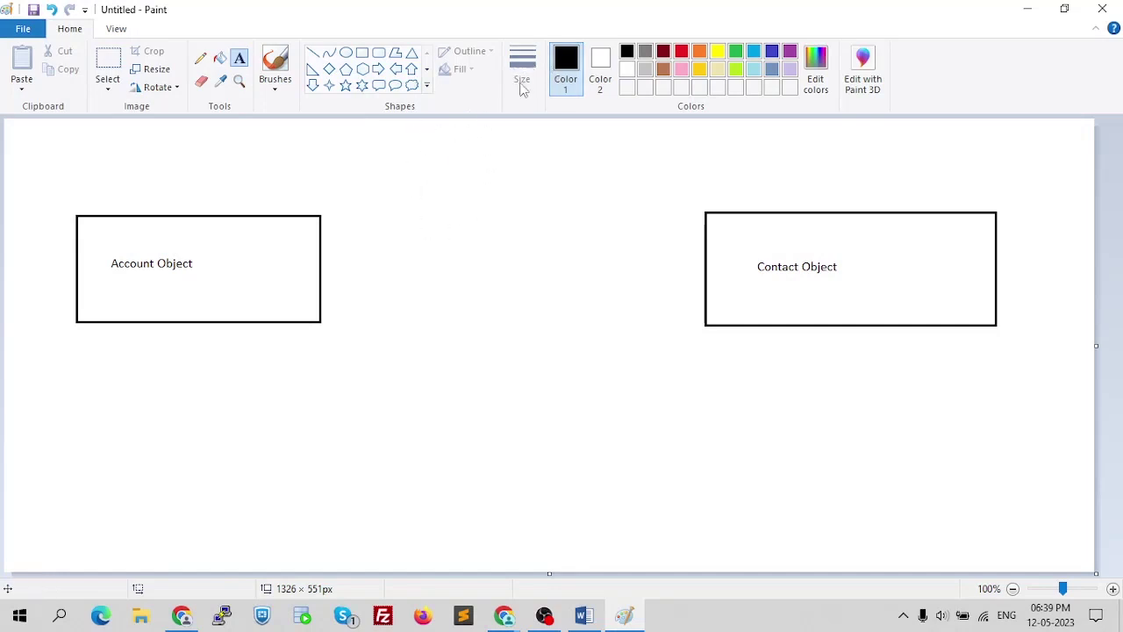
- Join Account Object to Contact Object with a thick horizontal line, then go back to Salesforce
{"action": "left_click", "coordinate": [312, 53]}
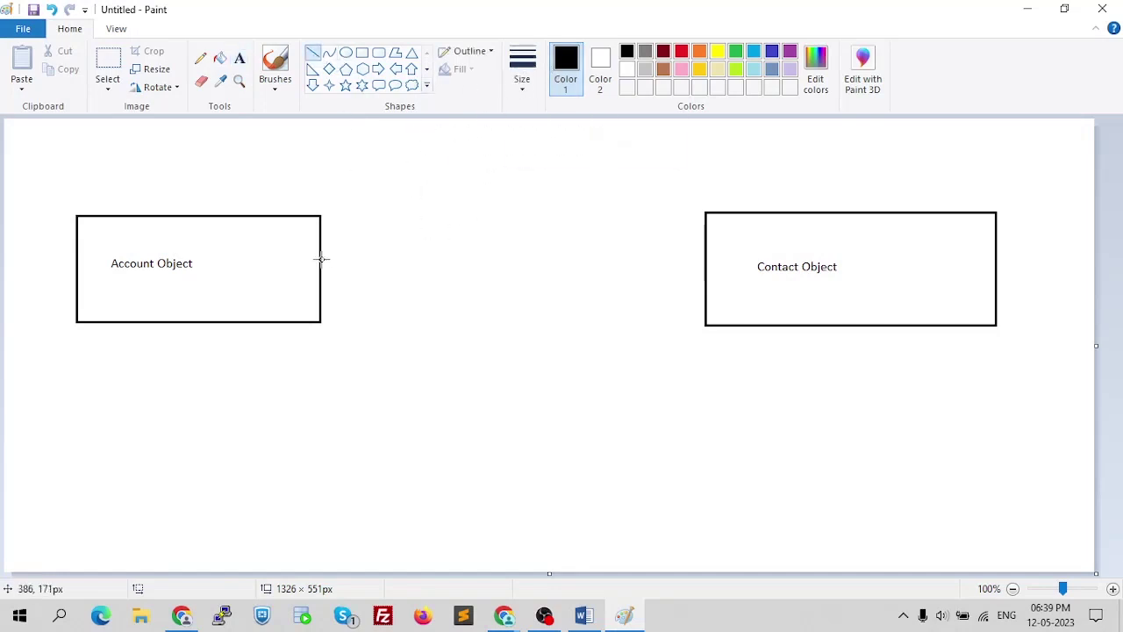
{"action": "left_click", "coordinate": [522, 78]}
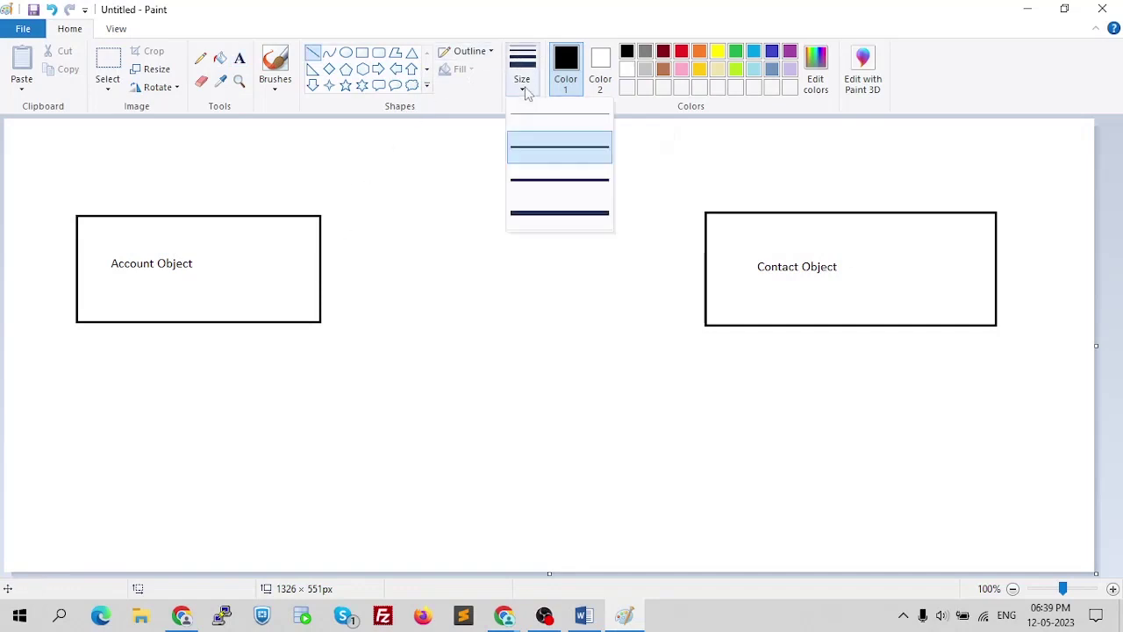
{"action": "left_click", "coordinate": [494, 161]}
{"action": "left_click_drag", "start_coordinate": [322, 260], "coordinate": [703, 259]}
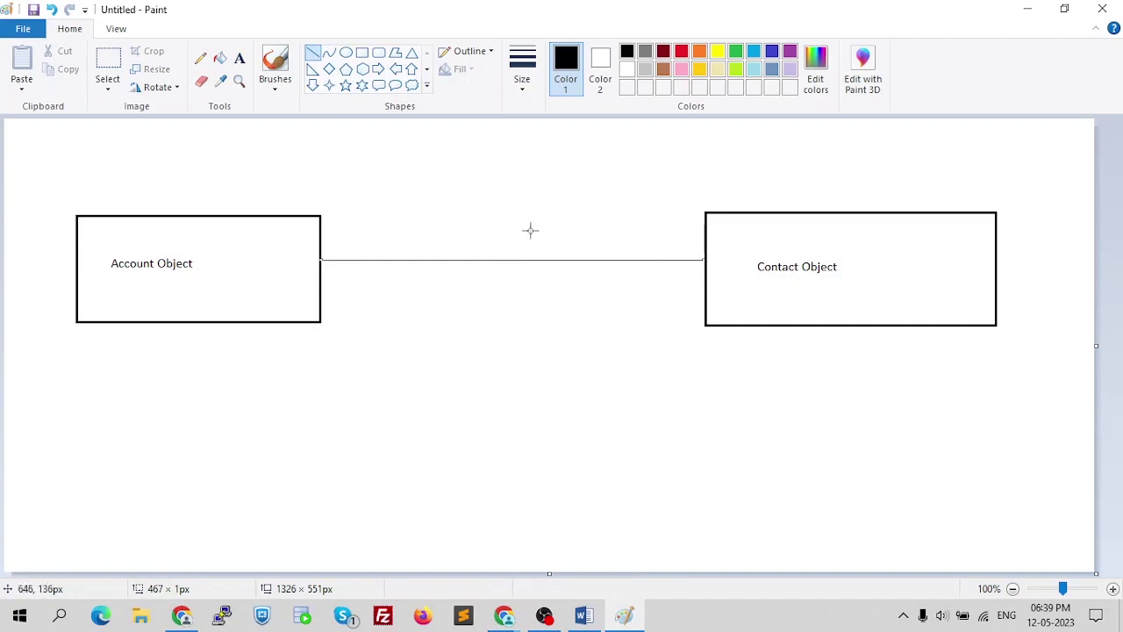
{"action": "left_click", "coordinate": [521, 311]}
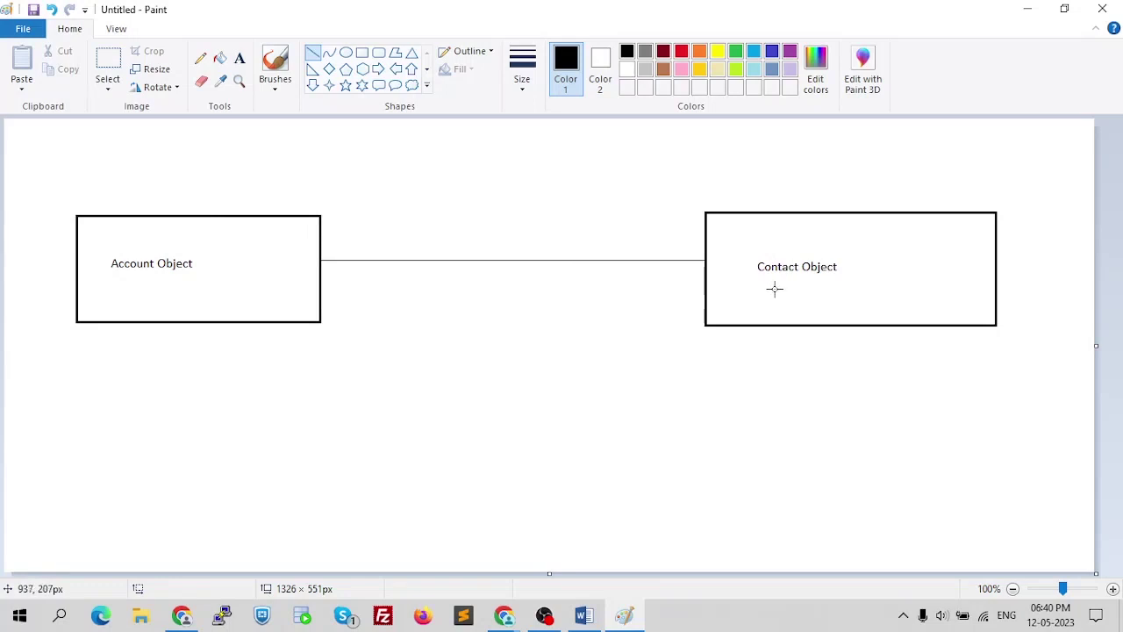
{"action": "key", "text": "alt+Tab"}
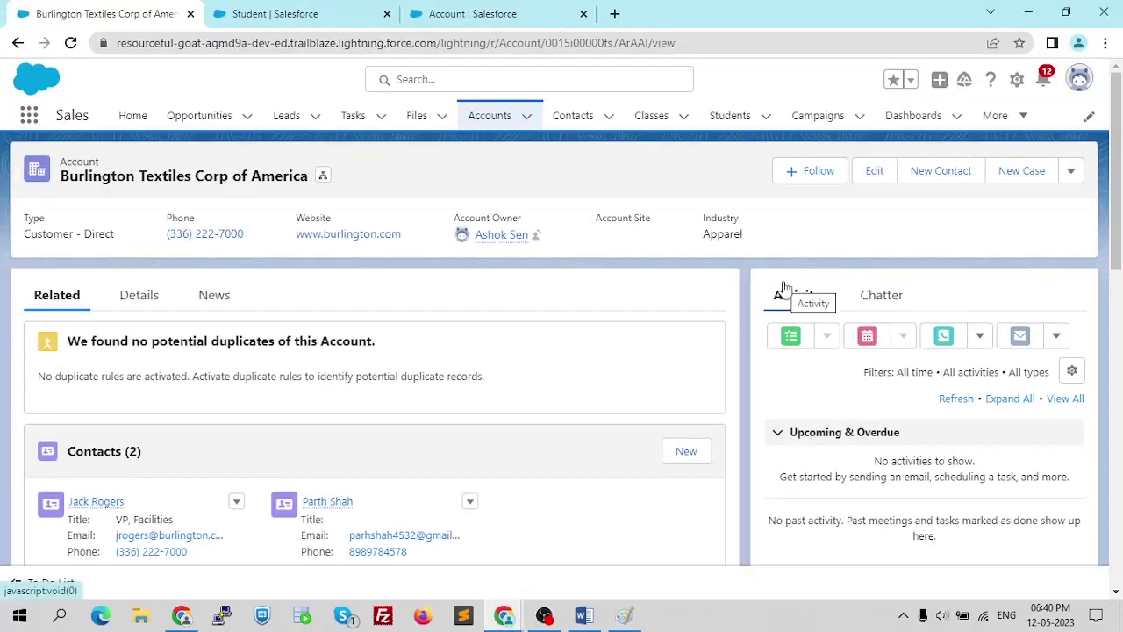
- Search the Account object's Fields & Relationships for 'con', then clear the search
{"action": "left_click", "coordinate": [432, 12]}
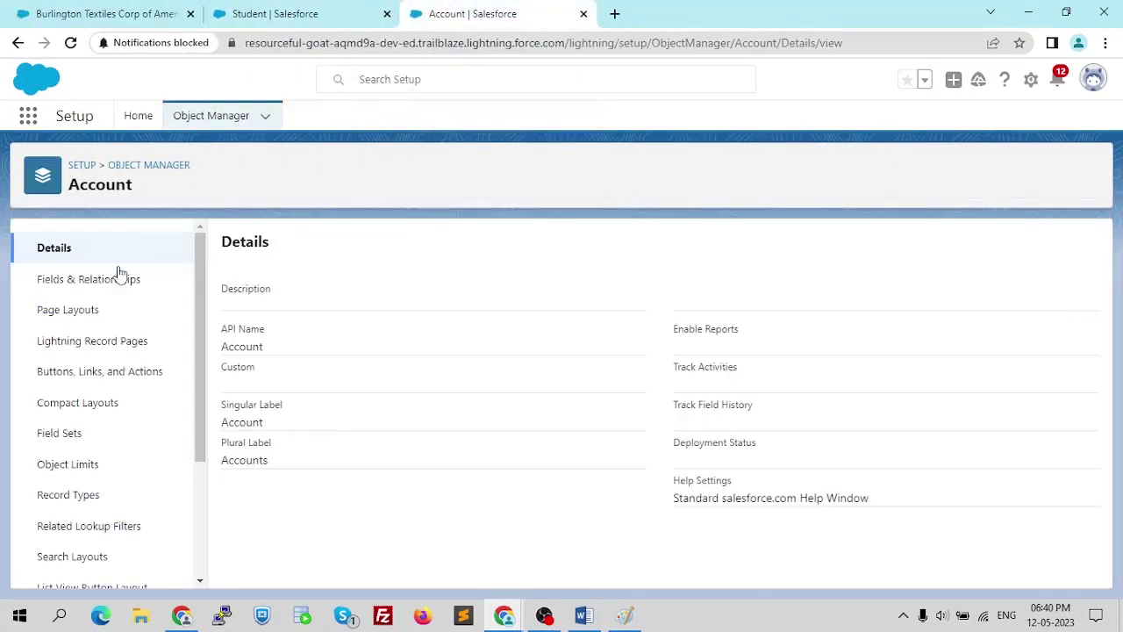
{"action": "left_click", "coordinate": [65, 292]}
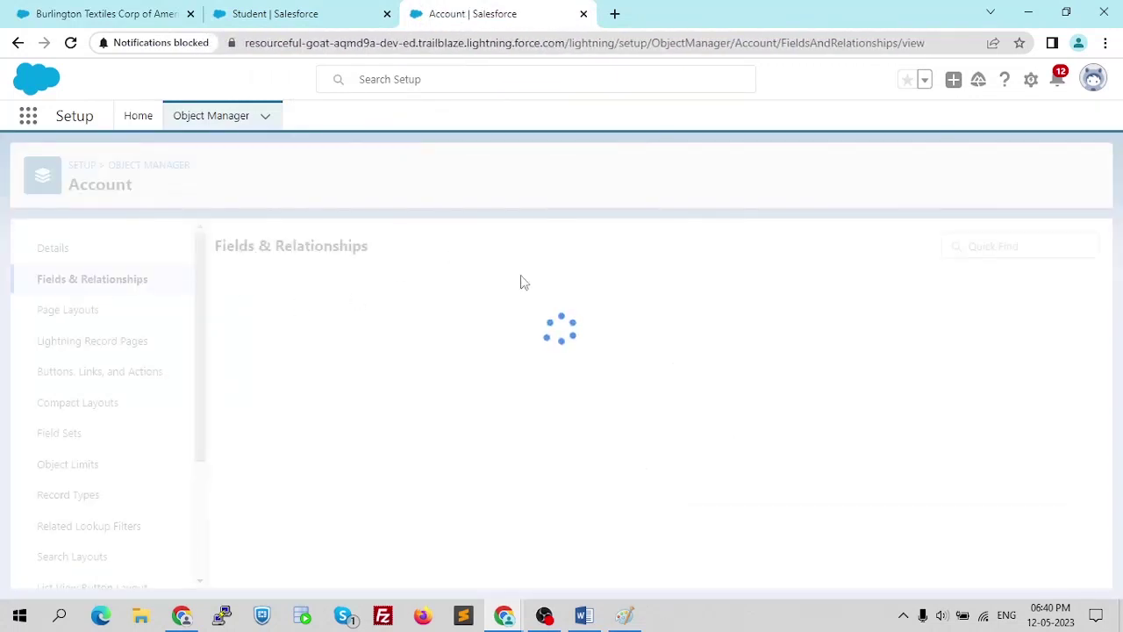
{"action": "left_click", "coordinate": [662, 246]}
{"action": "type", "text": "contact"}
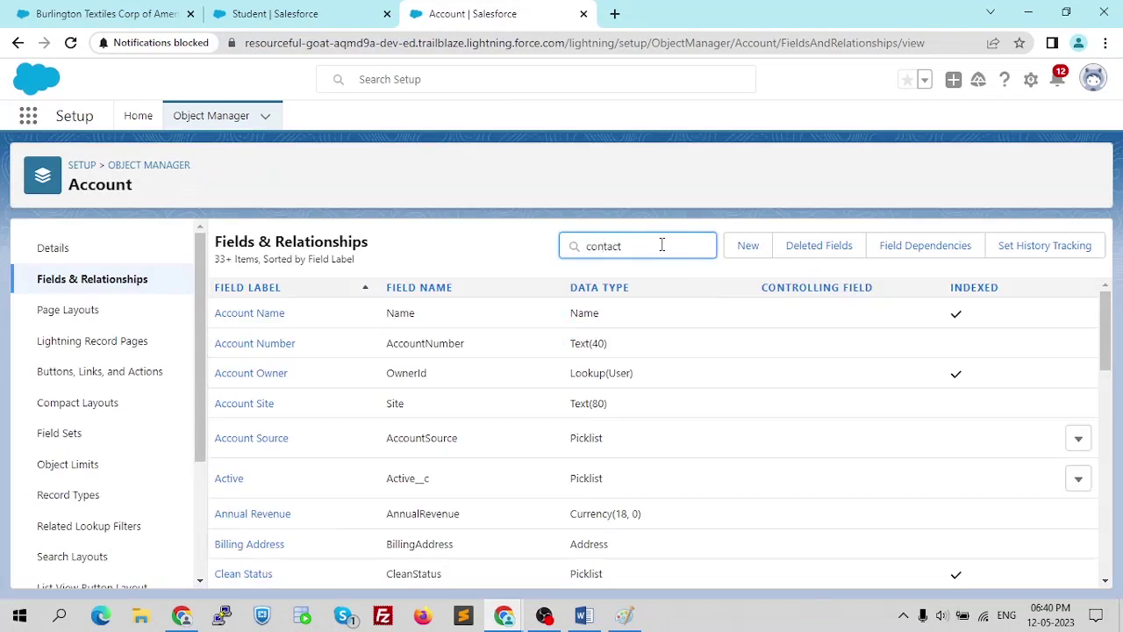
{"action": "left_click_drag", "start_coordinate": [659, 246], "coordinate": [529, 245]}
{"action": "key", "text": "BackSpace"}
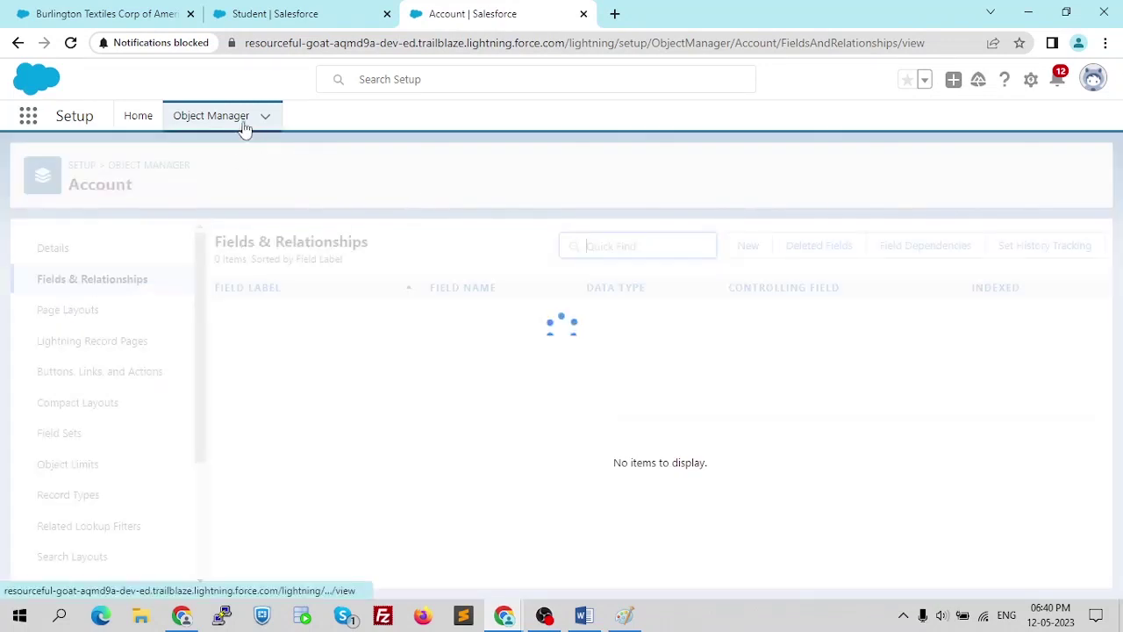
- Filter Object Manager by 'cont' and open the Contact object
{"action": "left_click", "coordinate": [230, 122]}
{"action": "left_click", "coordinate": [840, 171]}
{"action": "type", "text": "con"}
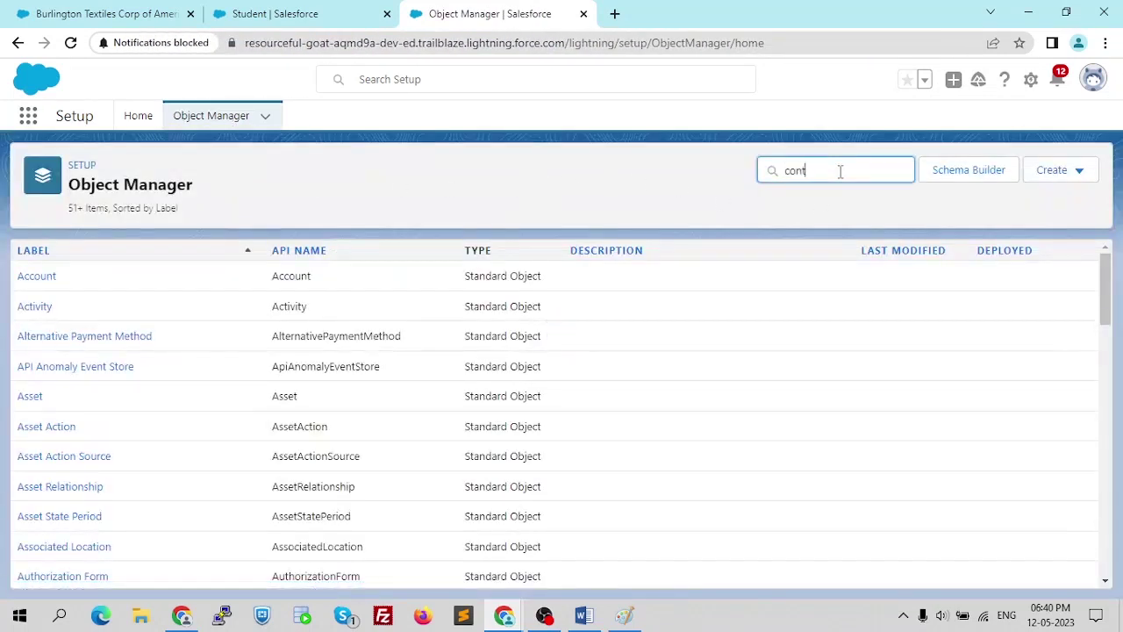
{"action": "type", "text": "t"}
{"action": "left_click", "coordinate": [44, 281]}
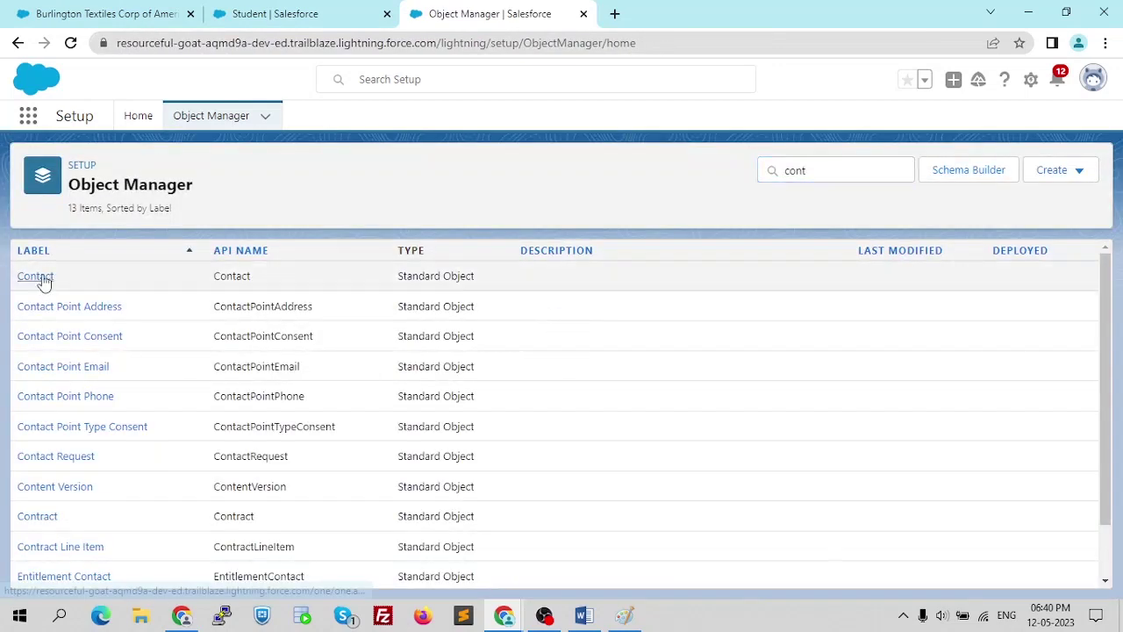
- Open Contact's Fields & Relationships and highlight Account Name's AccountId and Lookup(Account) type
{"action": "left_click", "coordinate": [118, 294]}
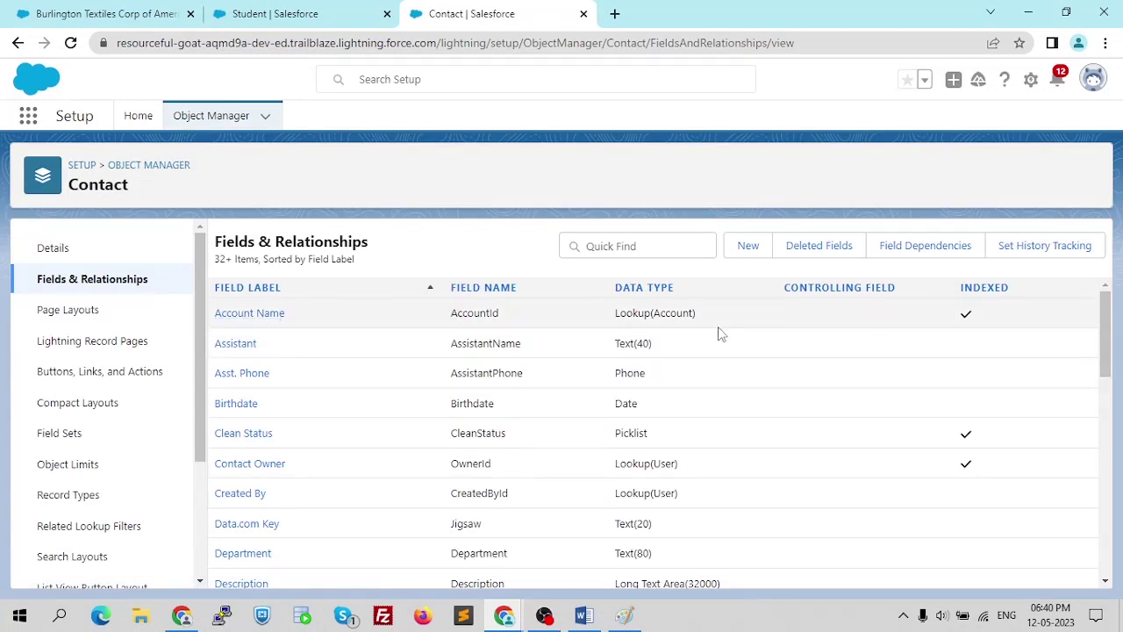
{"action": "left_click_drag", "start_coordinate": [301, 316], "coordinate": [204, 314]}
{"action": "left_click", "coordinate": [209, 313]}
{"action": "left_click_drag", "start_coordinate": [526, 314], "coordinate": [452, 314]}
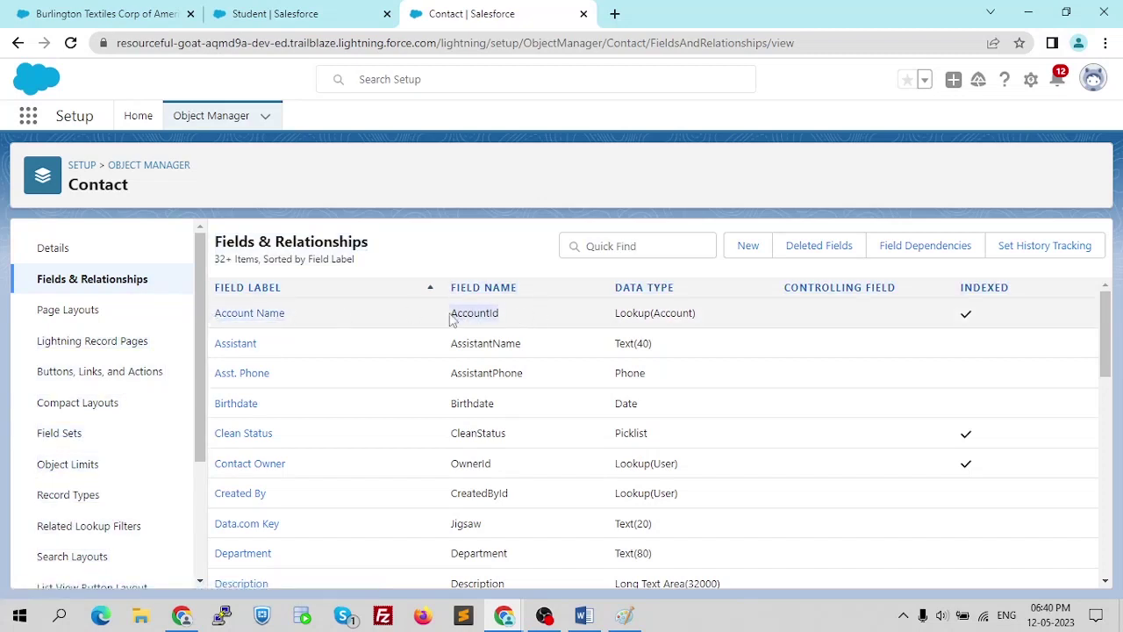
{"action": "left_click", "coordinate": [512, 316]}
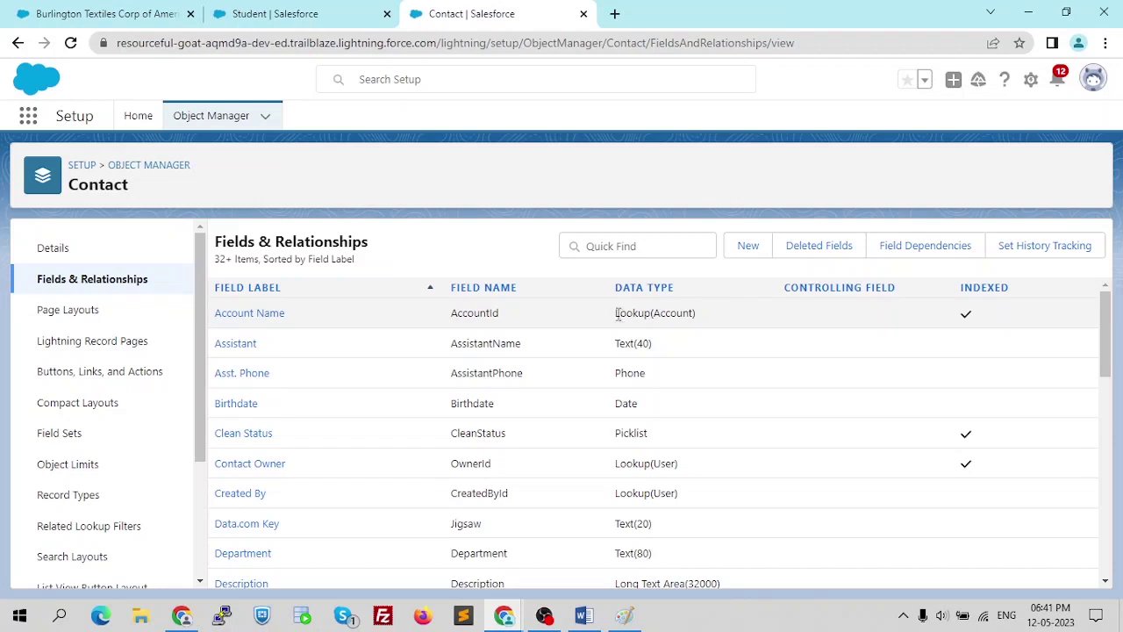
{"action": "left_click_drag", "start_coordinate": [619, 317], "coordinate": [699, 322]}
{"action": "left_click", "coordinate": [692, 313]}
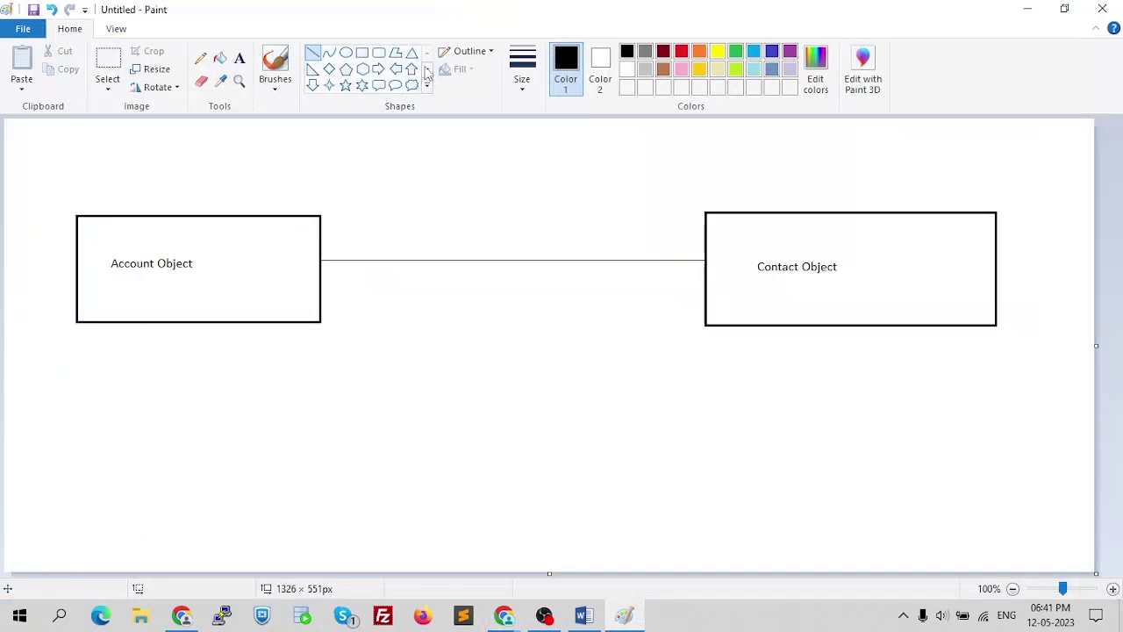
- Add 'Parent' beneath the Account Object box and 'Child' beneath the Contact Object box
{"action": "left_click", "coordinate": [238, 58]}
{"action": "left_click_drag", "start_coordinate": [114, 351], "coordinate": [299, 381]}
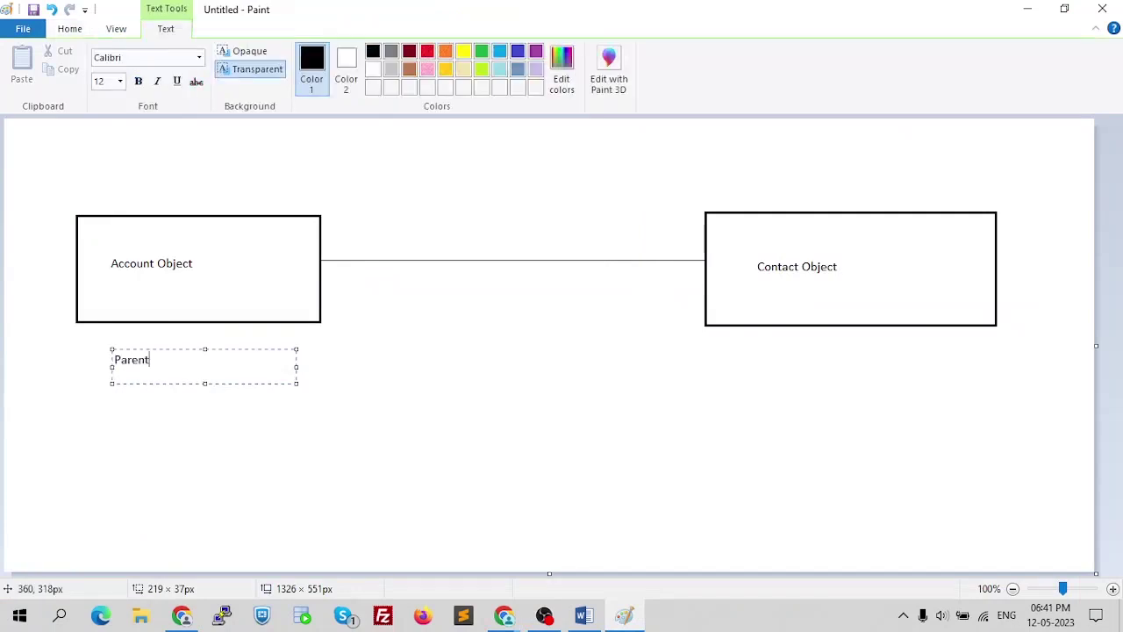
{"action": "left_click", "coordinate": [742, 351]}
{"action": "left_click_drag", "start_coordinate": [747, 340], "coordinate": [864, 373]}
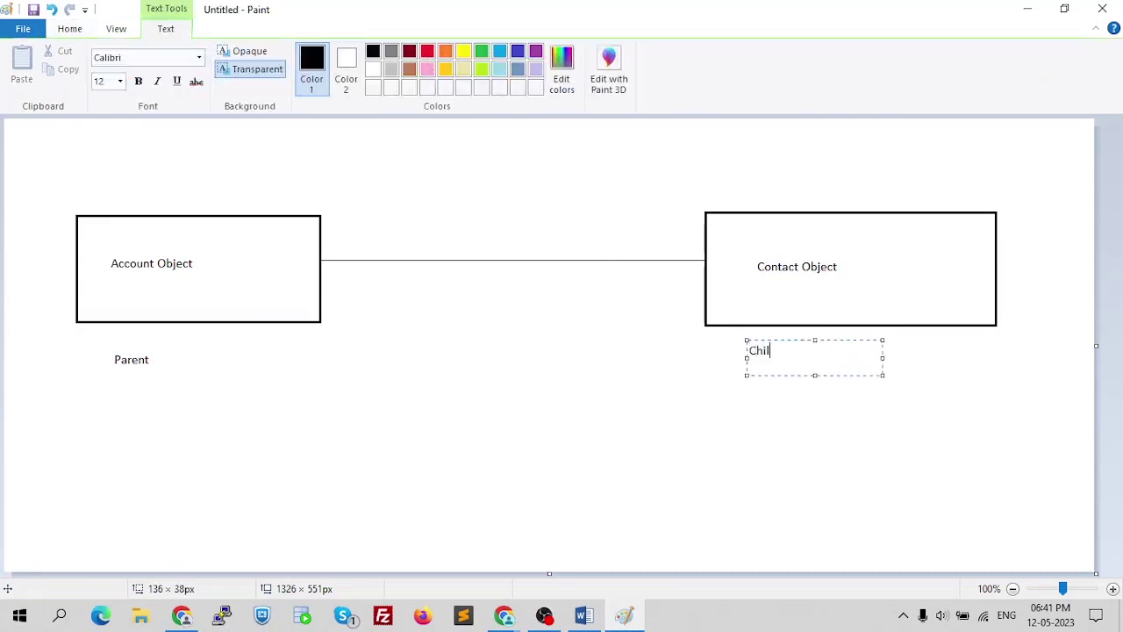
{"action": "left_click", "coordinate": [718, 392]}
{"action": "left_click_drag", "start_coordinate": [718, 392], "coordinate": [729, 395]}
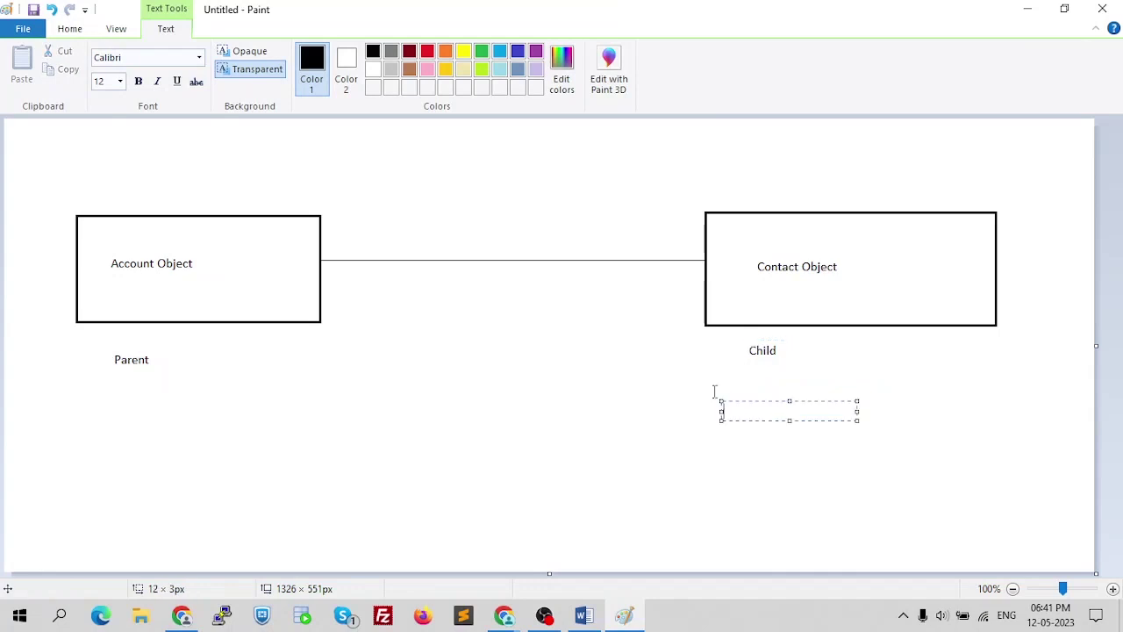
{"action": "left_click", "coordinate": [994, 313]}
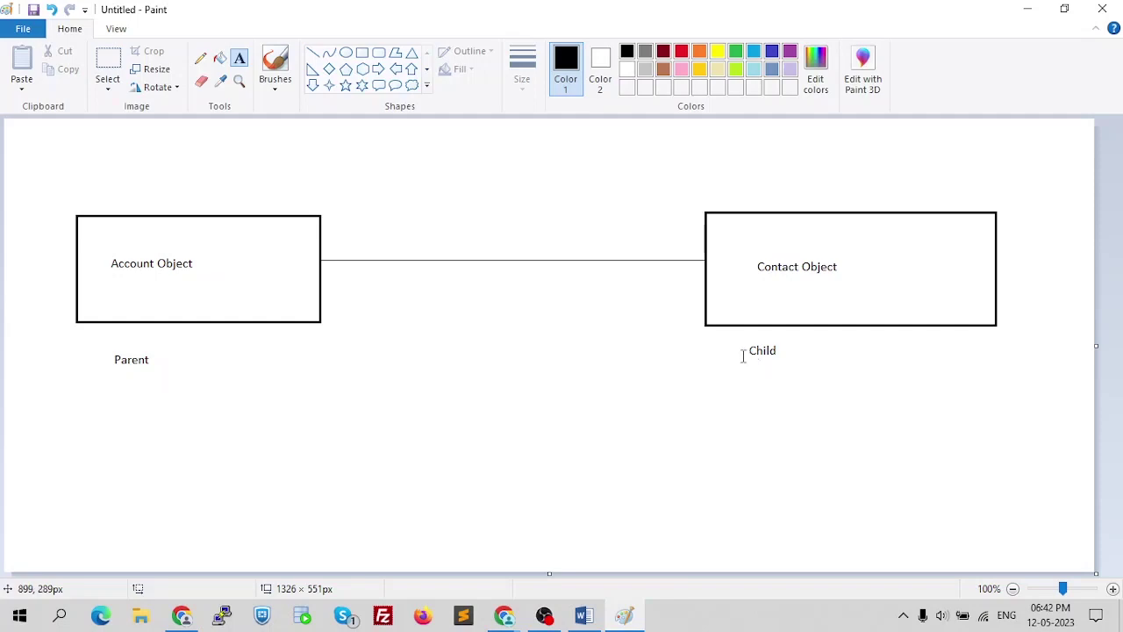
- Back in Salesforce, show the All Accounts list view
{"action": "key", "text": "alt+Tab"}
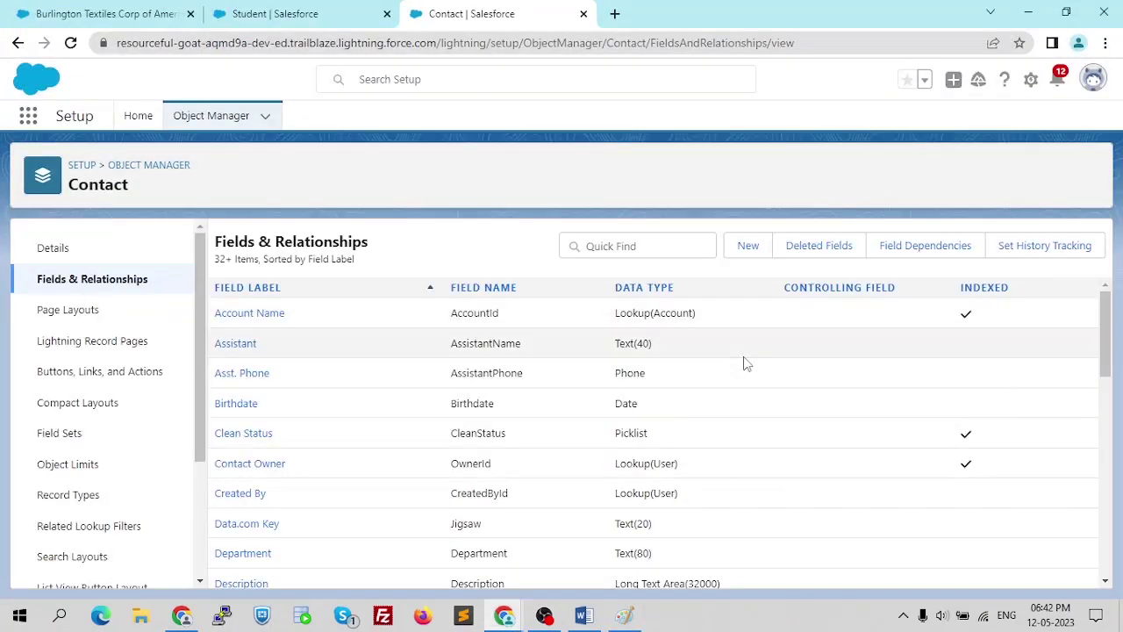
{"action": "left_click", "coordinate": [75, 13]}
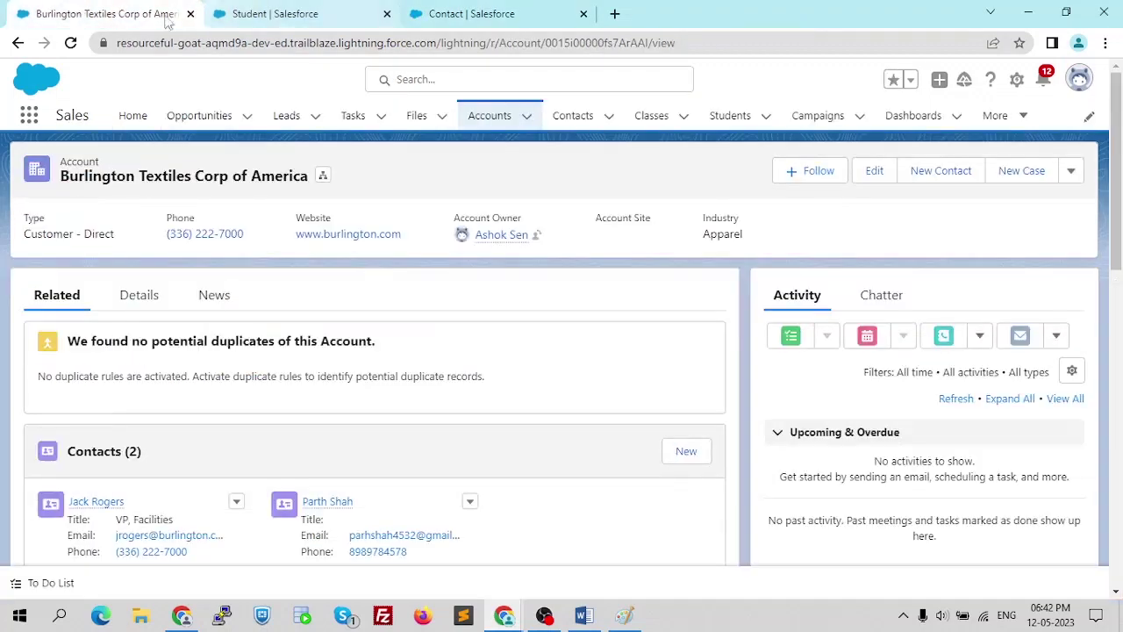
{"action": "left_click", "coordinate": [493, 125]}
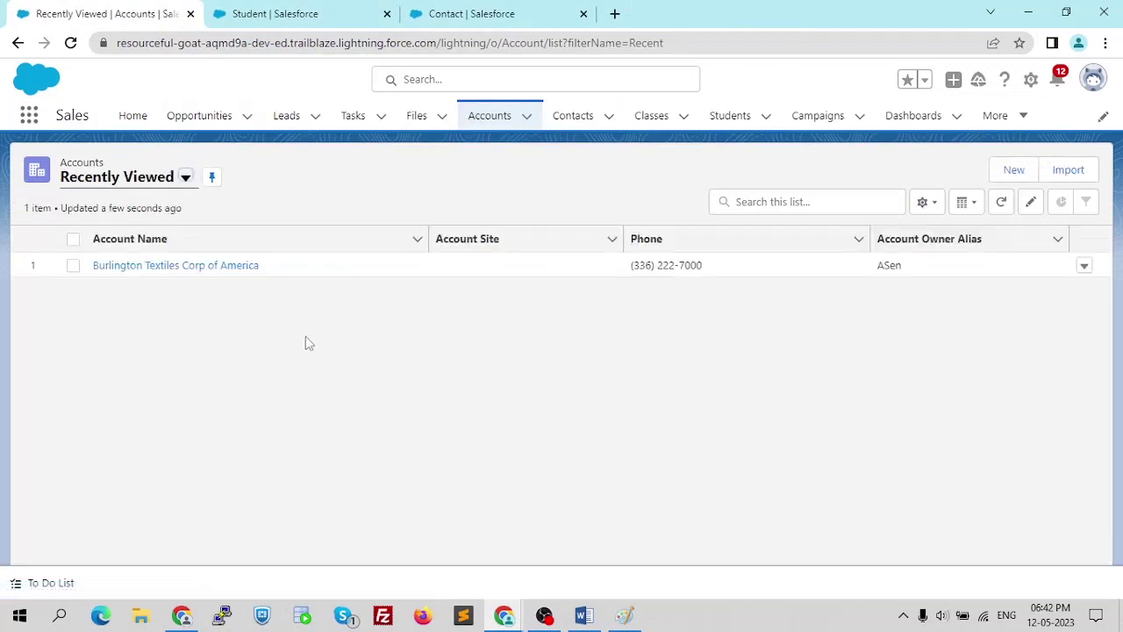
{"action": "left_click", "coordinate": [185, 177]}
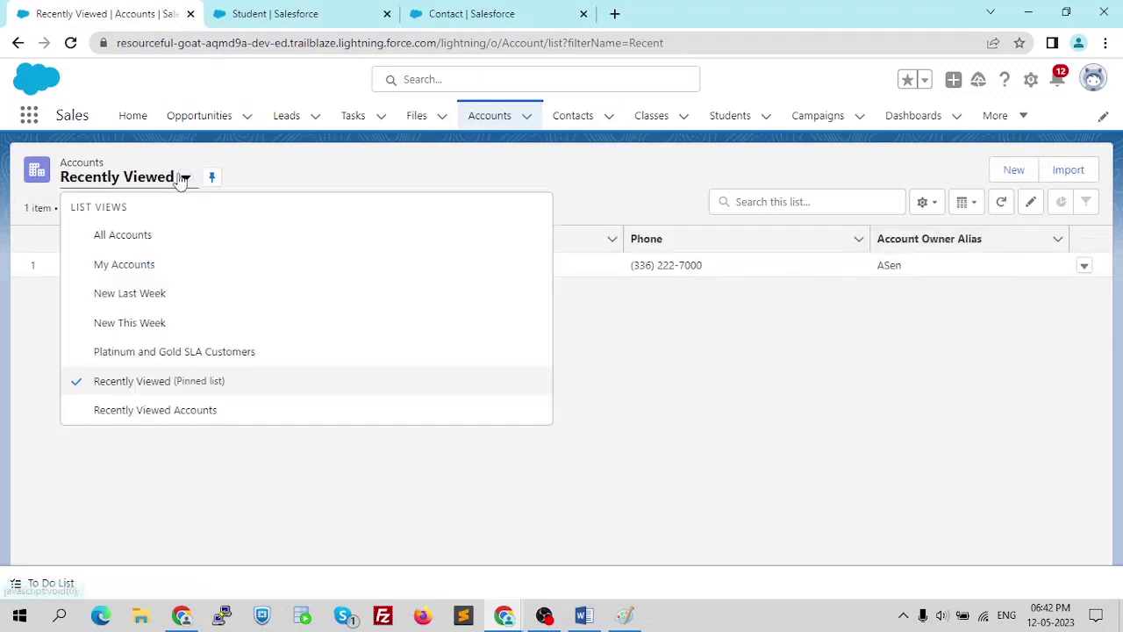
{"action": "left_click", "coordinate": [144, 237]}
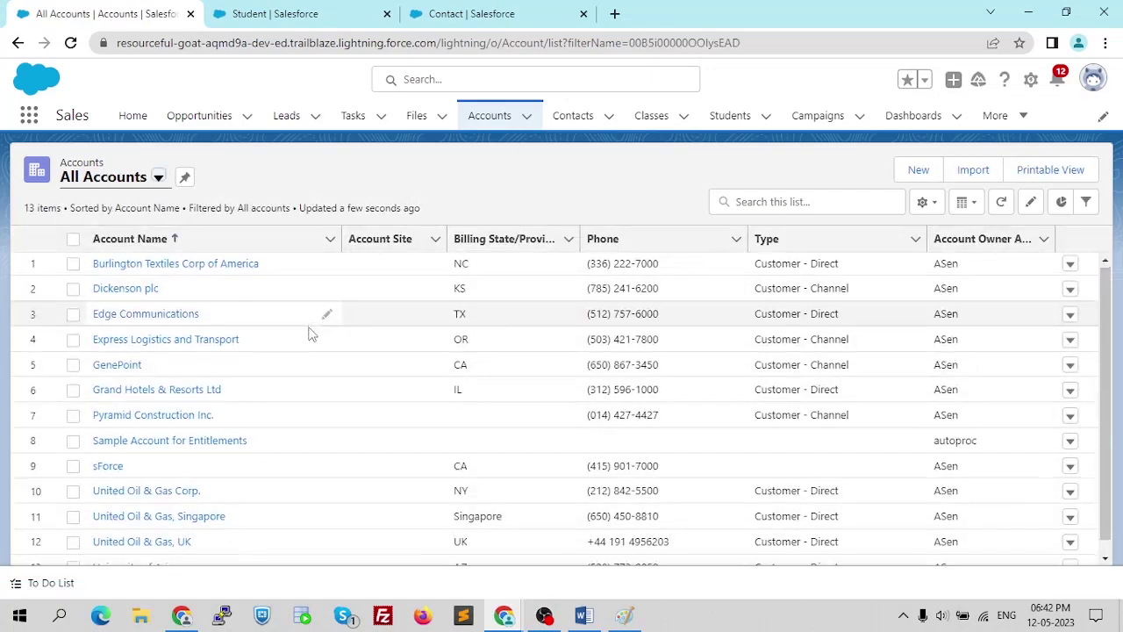
{"action": "scroll", "coordinate": [263, 387], "scroll_direction": "down", "scroll_amount": 1}
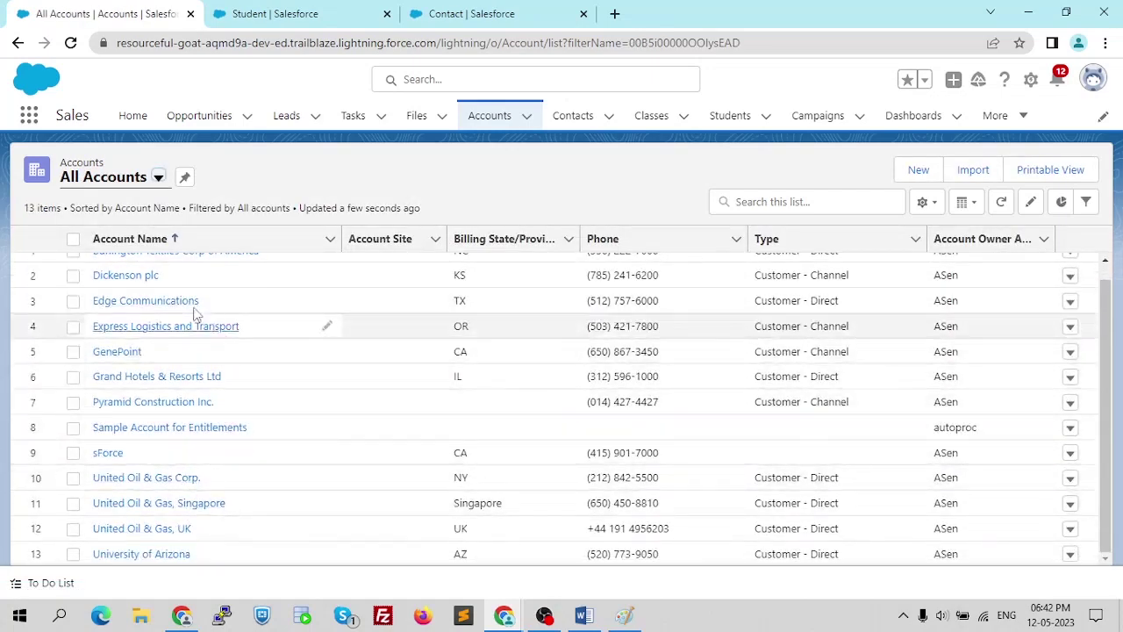
{"action": "scroll", "coordinate": [175, 338], "scroll_direction": "up", "scroll_amount": 1}
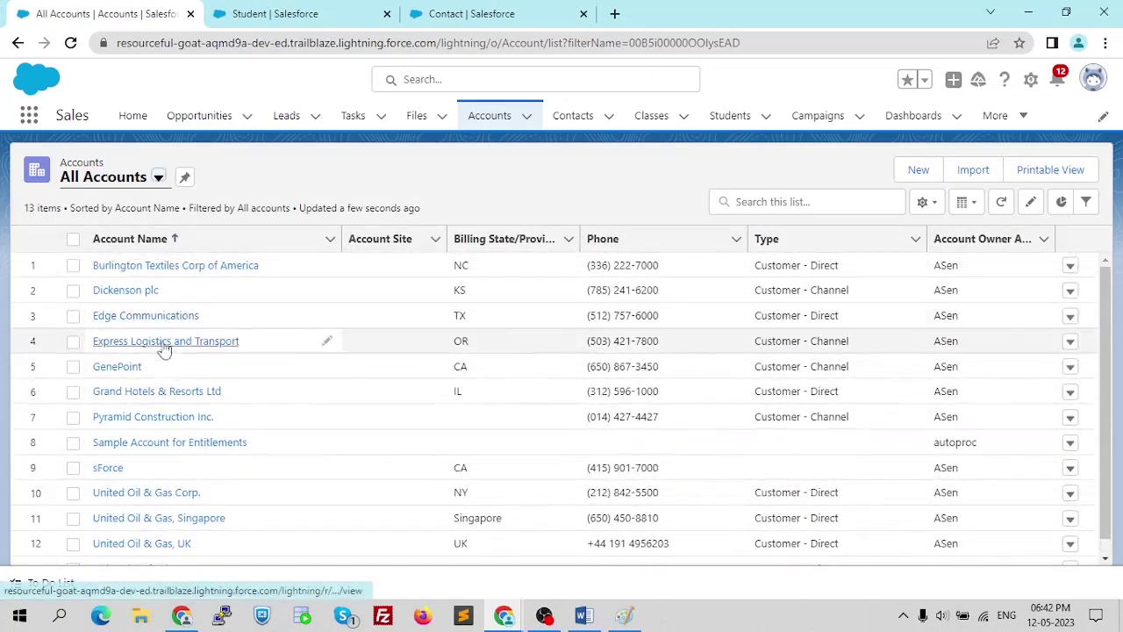
- Open Grand Hotels & Resorts Ltd and look over its record with two related contacts
{"action": "left_click", "coordinate": [142, 398]}
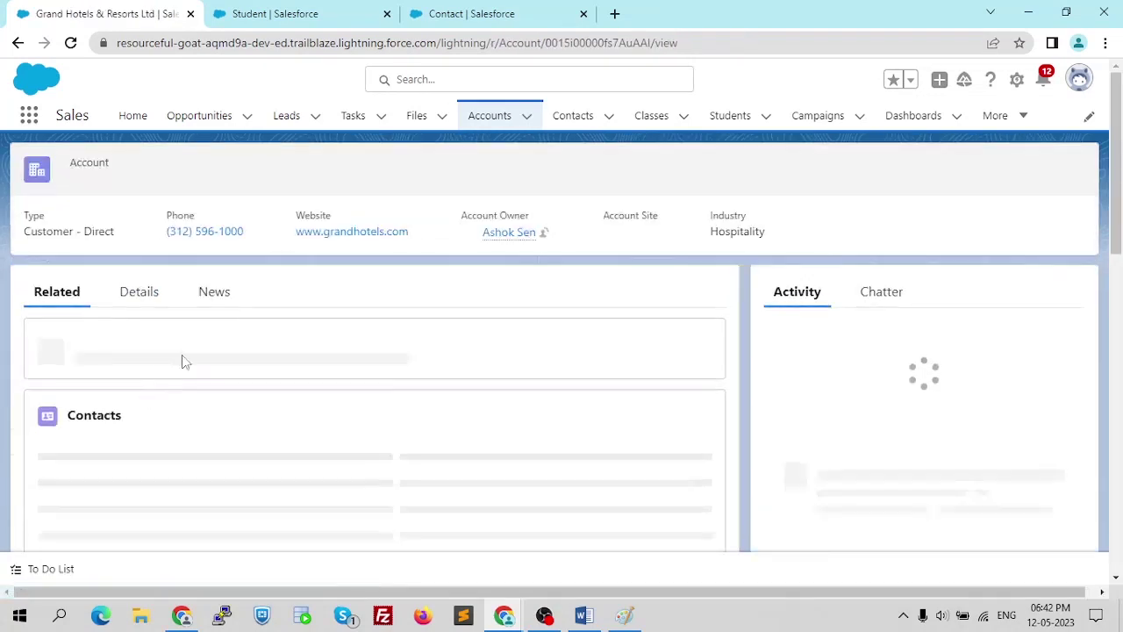
{"action": "scroll", "coordinate": [251, 418], "scroll_direction": "down", "scroll_amount": 2}
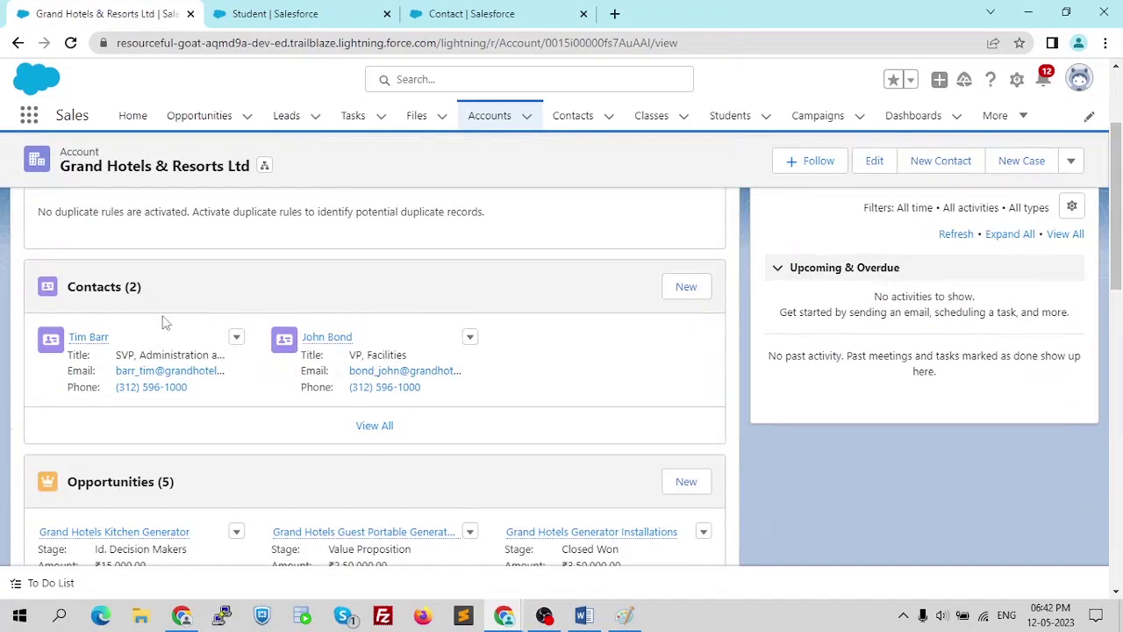
{"action": "scroll", "coordinate": [342, 384], "scroll_direction": "up", "scroll_amount": 2}
{"action": "scroll", "coordinate": [178, 334], "scroll_direction": "down", "scroll_amount": 2}
{"action": "scroll", "coordinate": [518, 335], "scroll_direction": "up", "scroll_amount": 2}
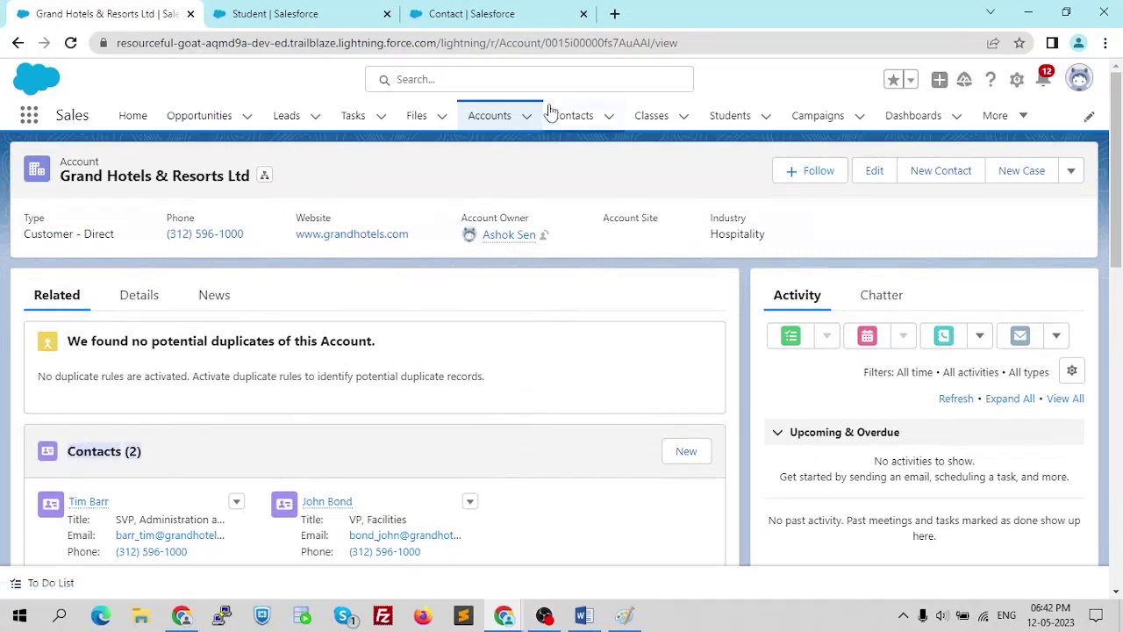
- Try deleting Grand Hotels & Resorts Ltd, close the refusal error, and return to Accounts
{"action": "left_click", "coordinate": [1071, 171]}
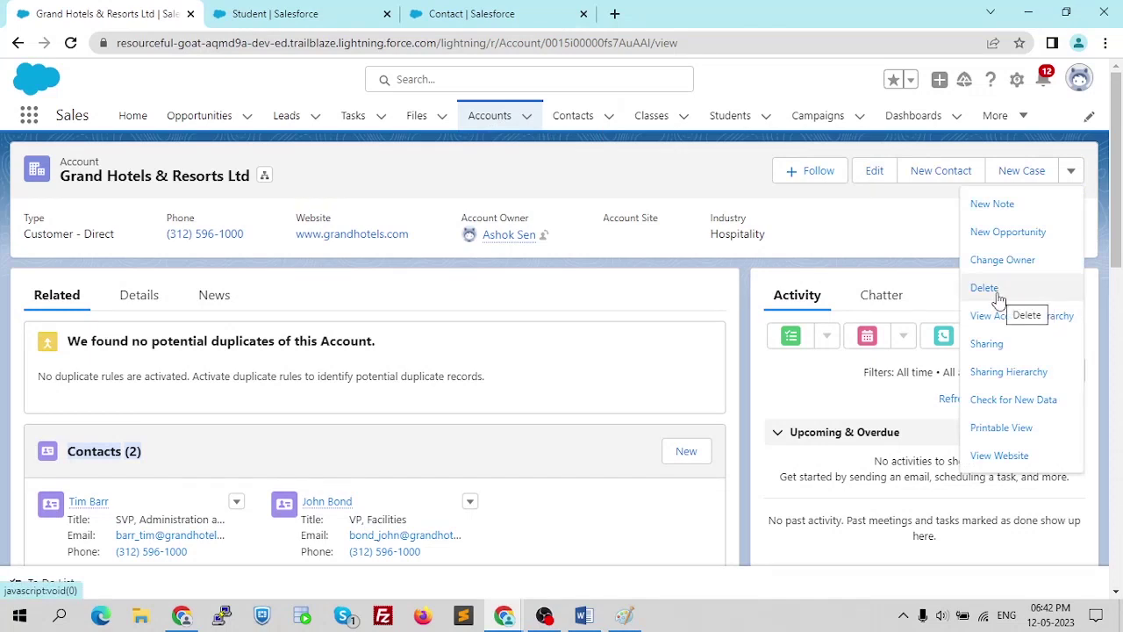
{"action": "left_click", "coordinate": [998, 297]}
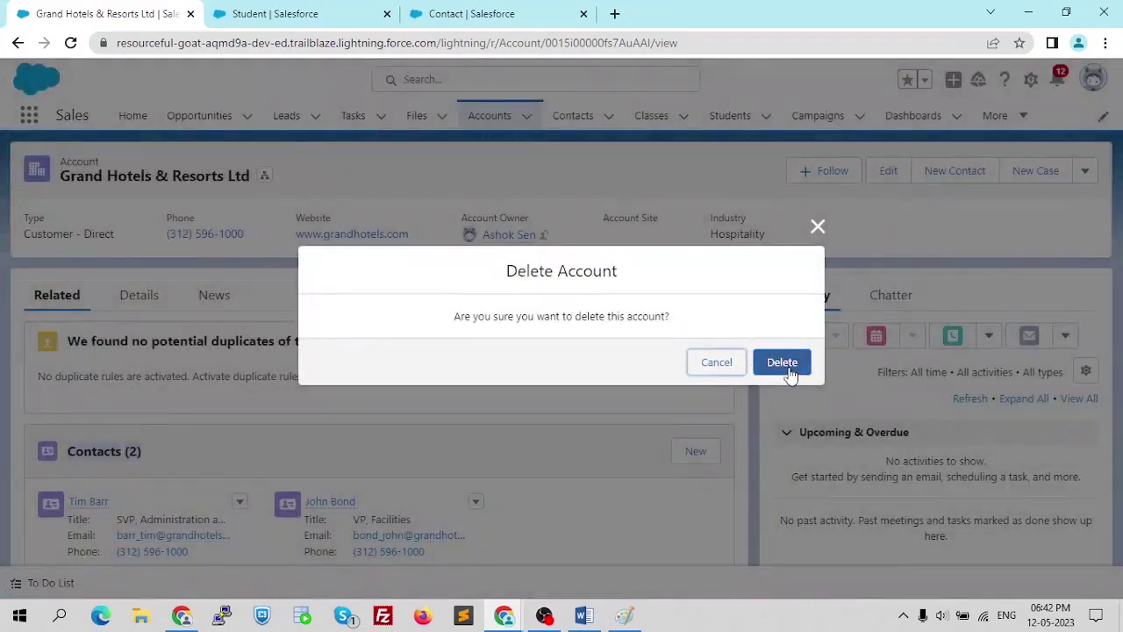
{"action": "left_click", "coordinate": [790, 372]}
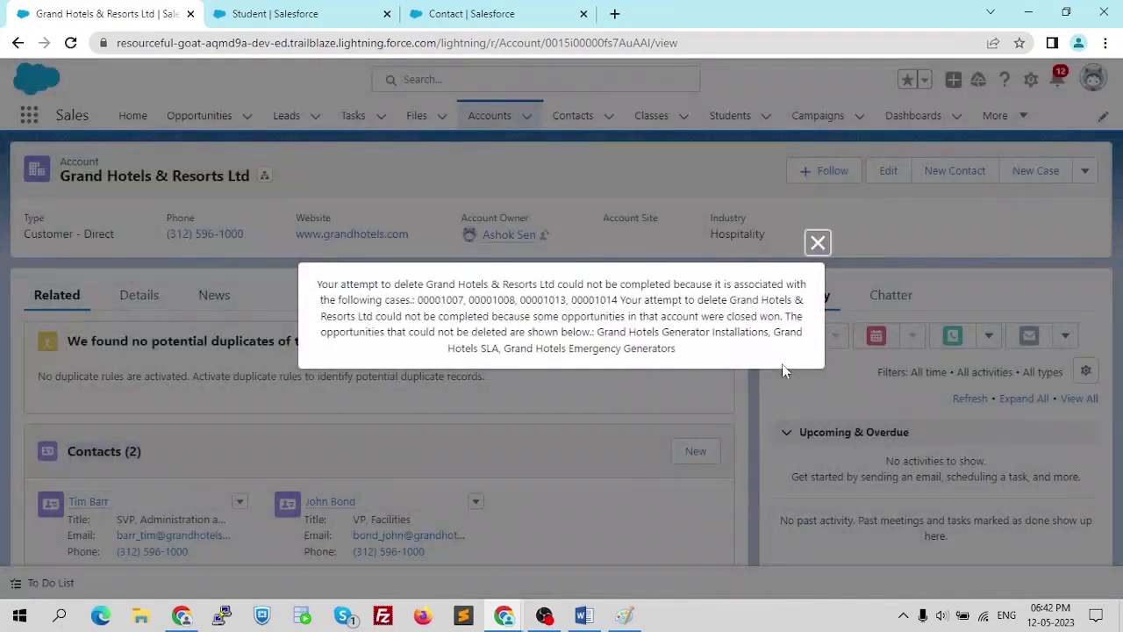
{"action": "left_click", "coordinate": [818, 244]}
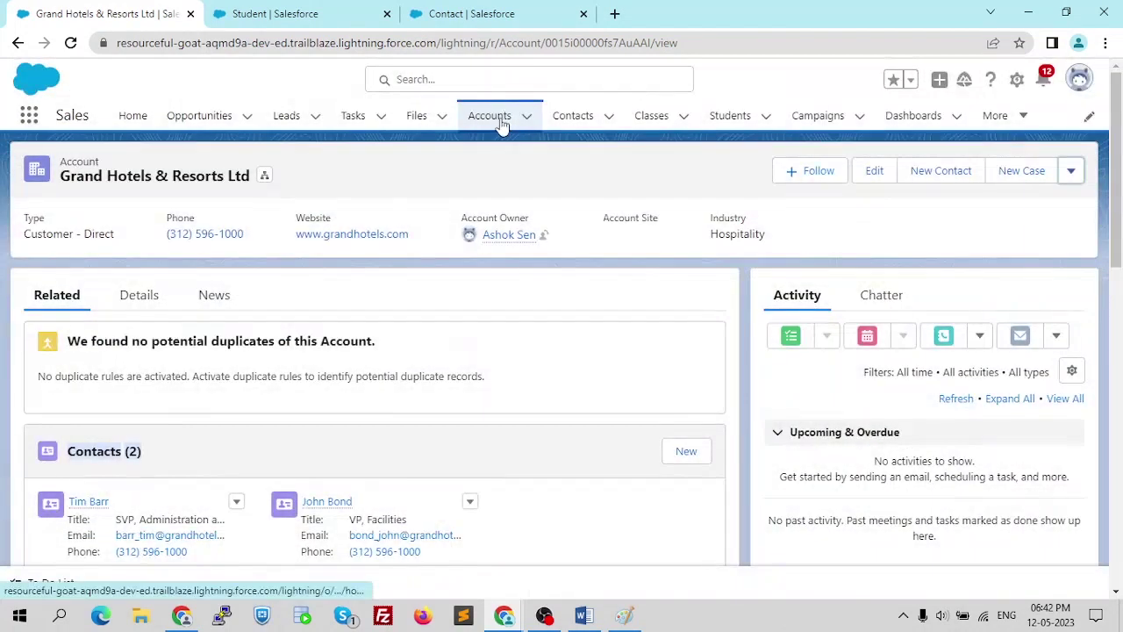
{"action": "left_click", "coordinate": [490, 116]}
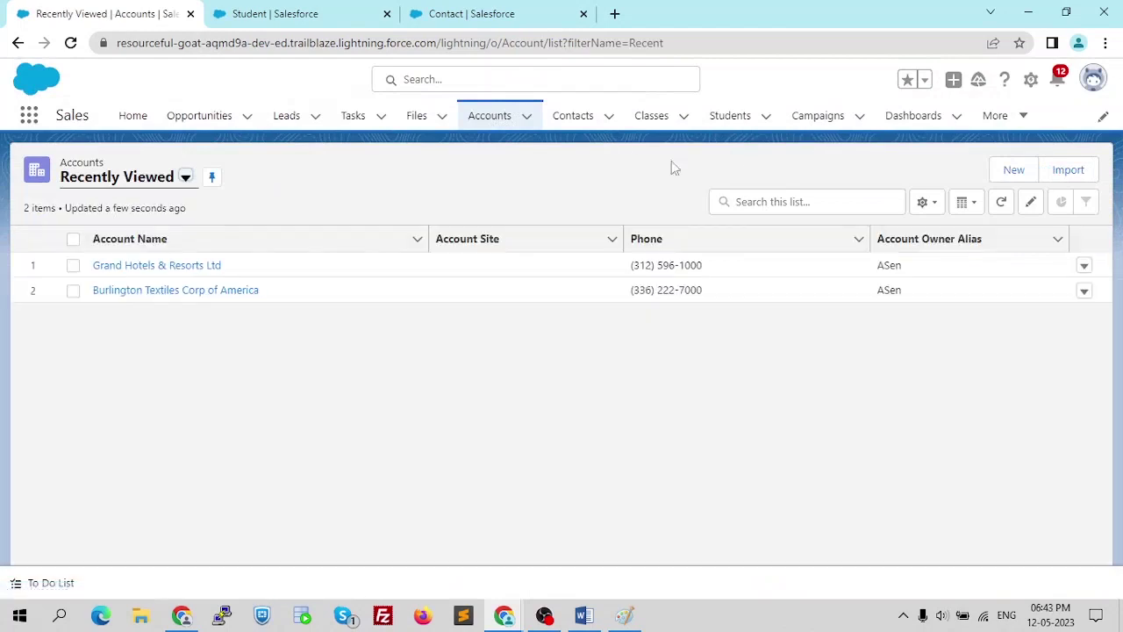
- Create an account named 'Deepak' from the Accounts list and save its record
{"action": "left_click", "coordinate": [1027, 169]}
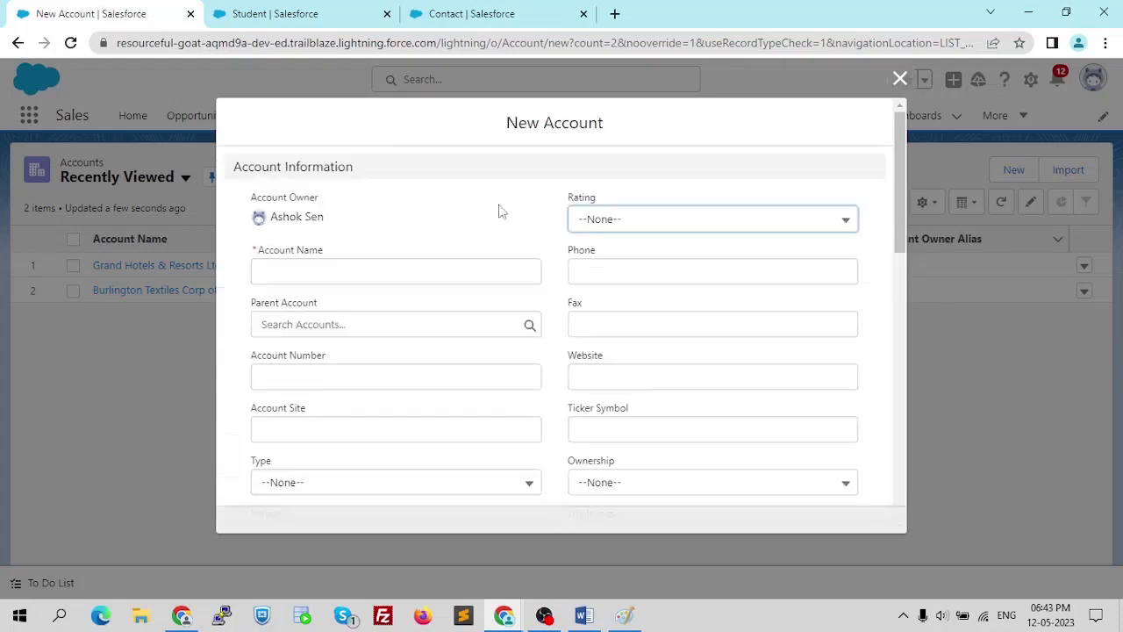
{"action": "left_click", "coordinate": [423, 274]}
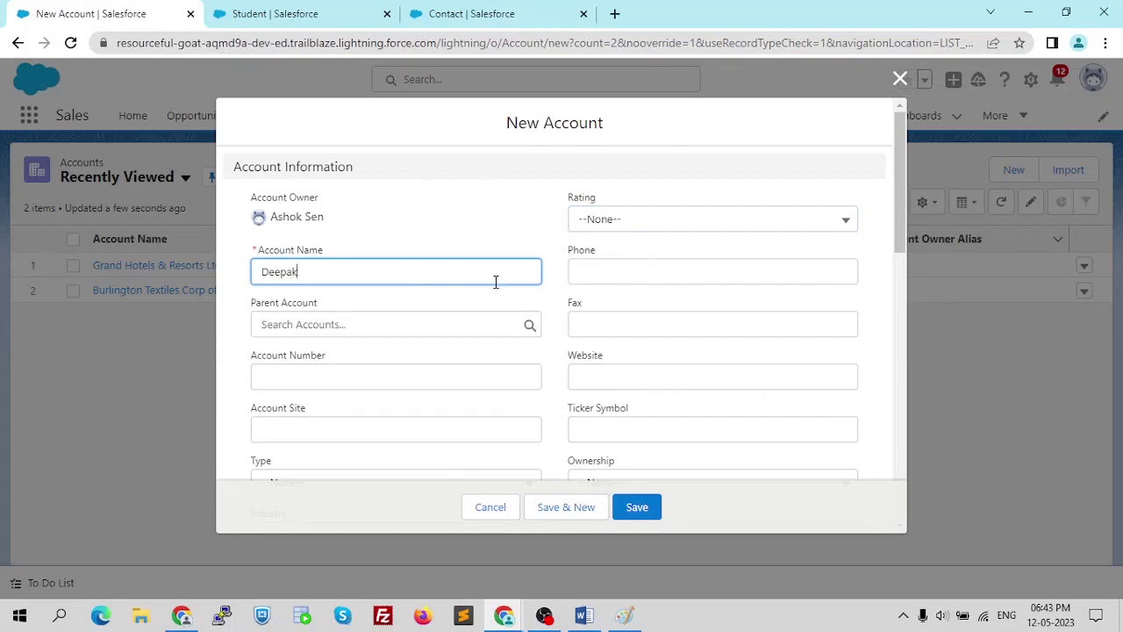
{"action": "scroll", "coordinate": [538, 293], "scroll_direction": "down", "scroll_amount": 10}
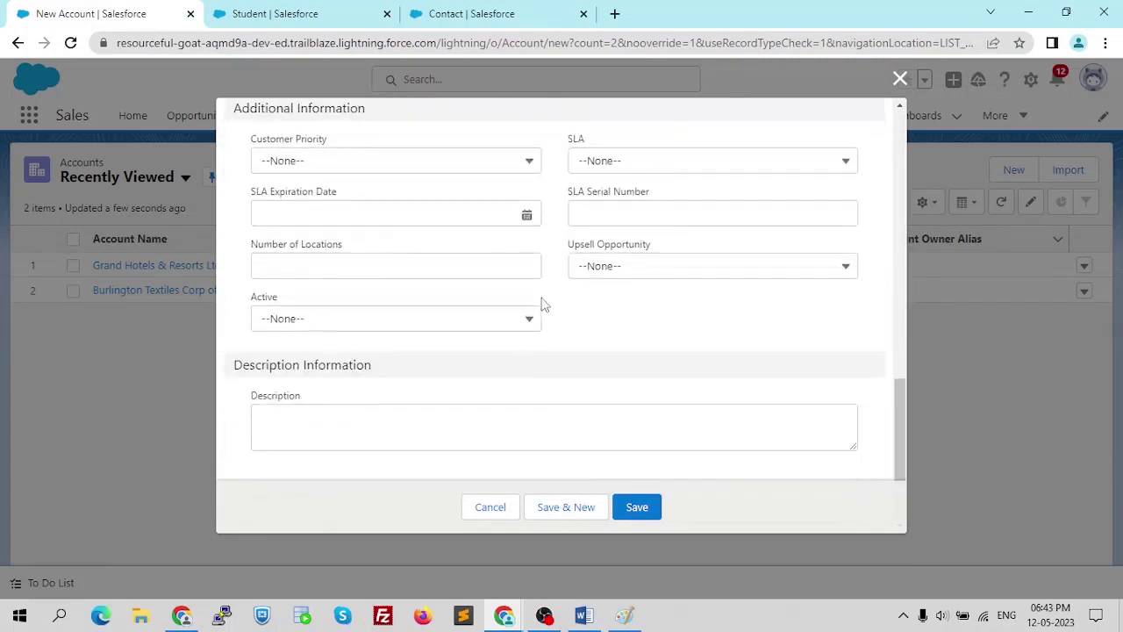
{"action": "scroll", "coordinate": [544, 303], "scroll_direction": "up", "scroll_amount": 10}
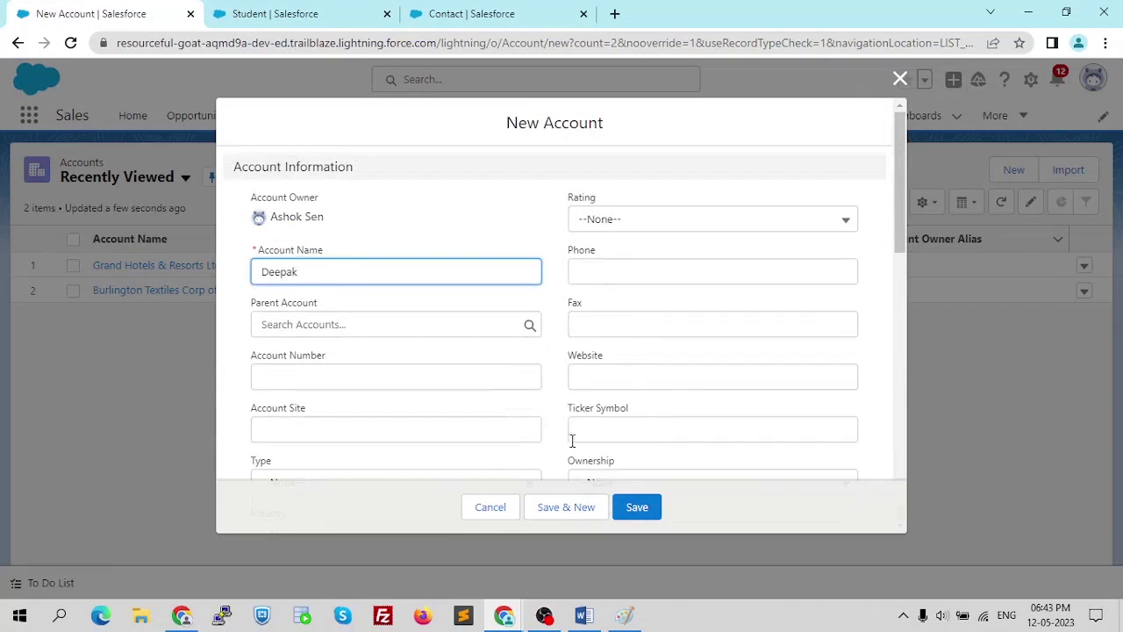
{"action": "left_click", "coordinate": [644, 512]}
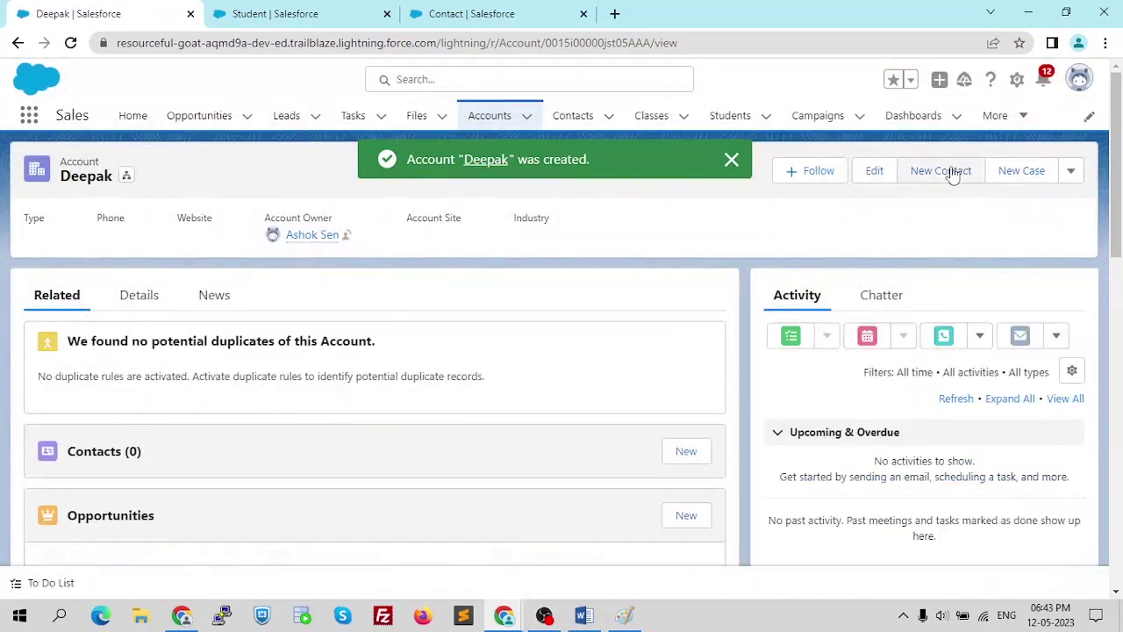
- Add contact Mr. Sumit with a phone number under the Deepak account and save it
{"action": "left_click", "coordinate": [951, 172]}
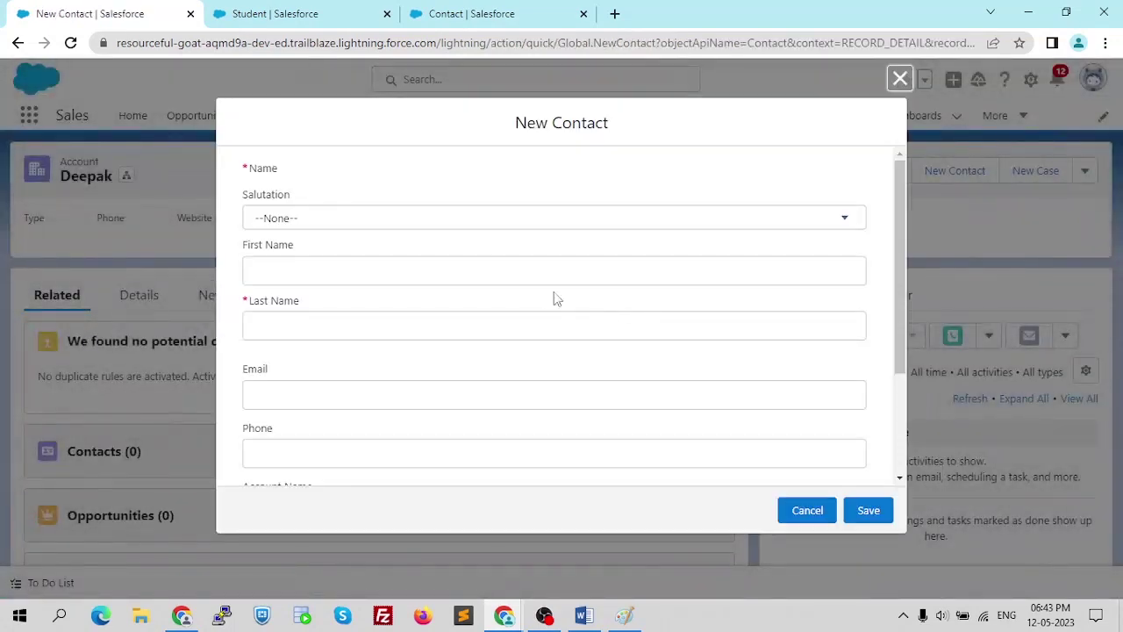
{"action": "left_click", "coordinate": [389, 219]}
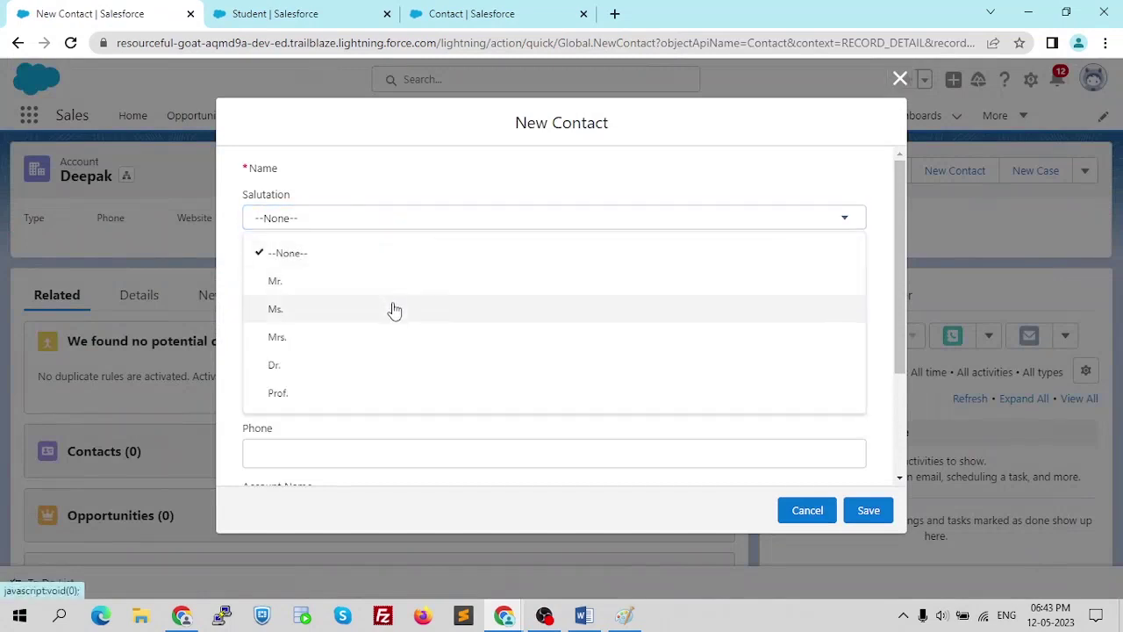
{"action": "left_click", "coordinate": [391, 280]}
{"action": "left_click", "coordinate": [383, 321]}
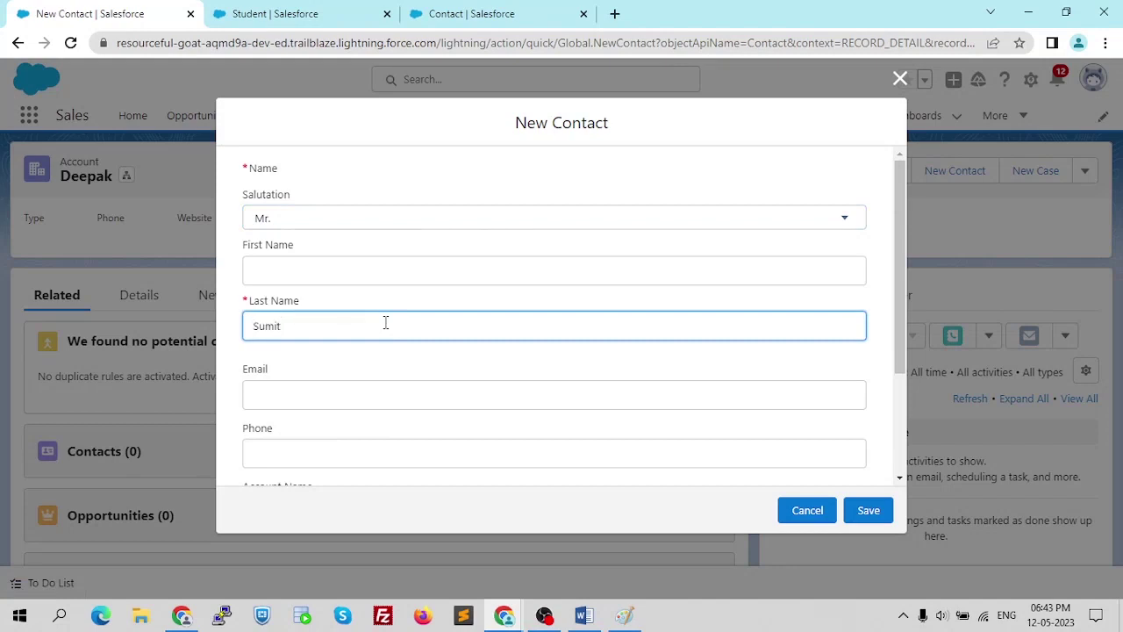
{"action": "left_click", "coordinate": [389, 452]}
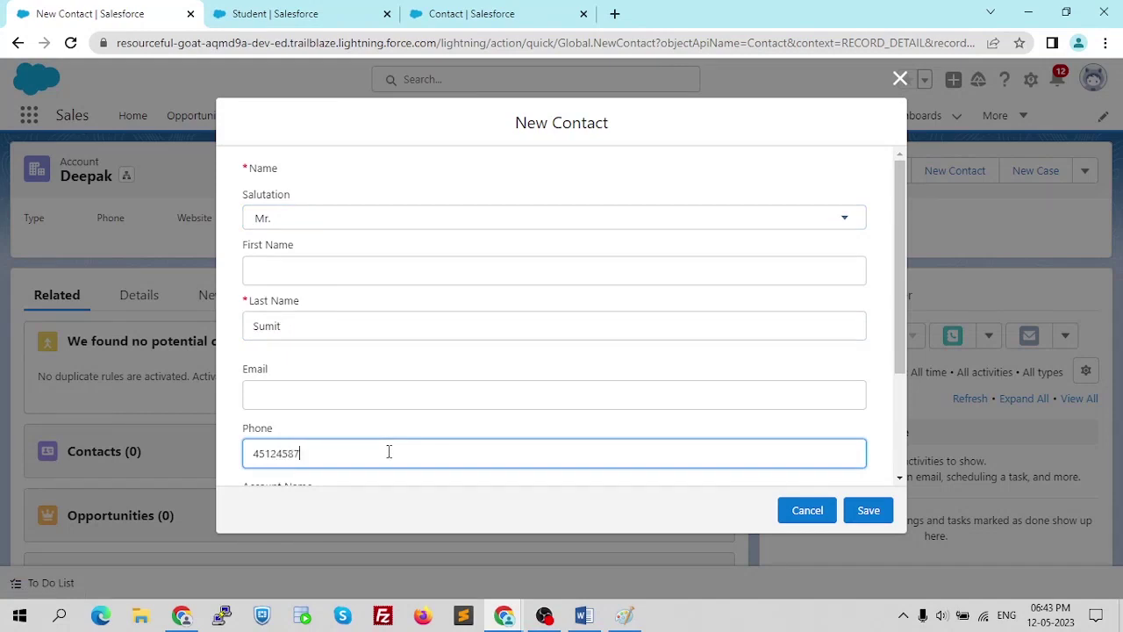
{"action": "scroll", "coordinate": [491, 404], "scroll_direction": "down", "scroll_amount": 2}
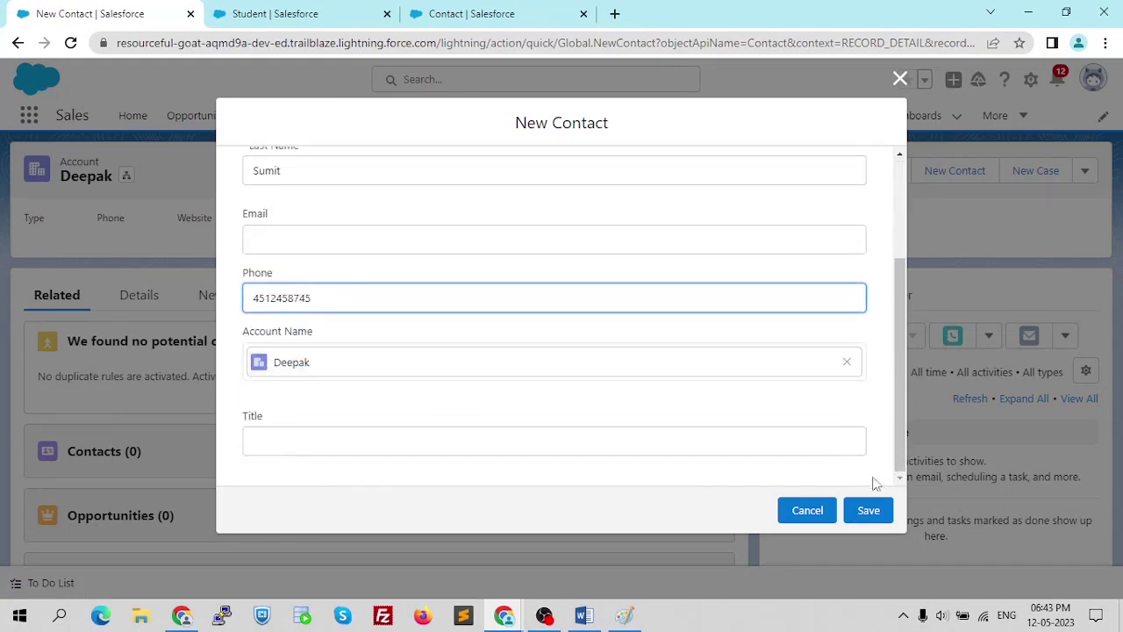
{"action": "left_click", "coordinate": [871, 514]}
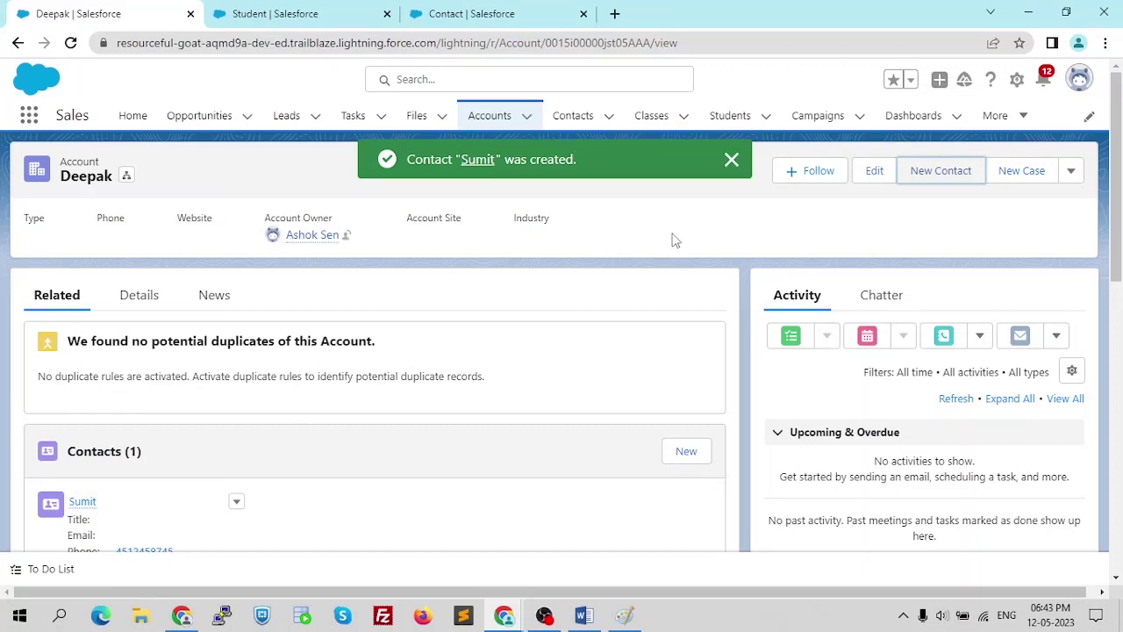
{"action": "left_click", "coordinate": [731, 159]}
- Delete the Deepak account and confirm the deletion
{"action": "left_click", "coordinate": [1072, 172]}
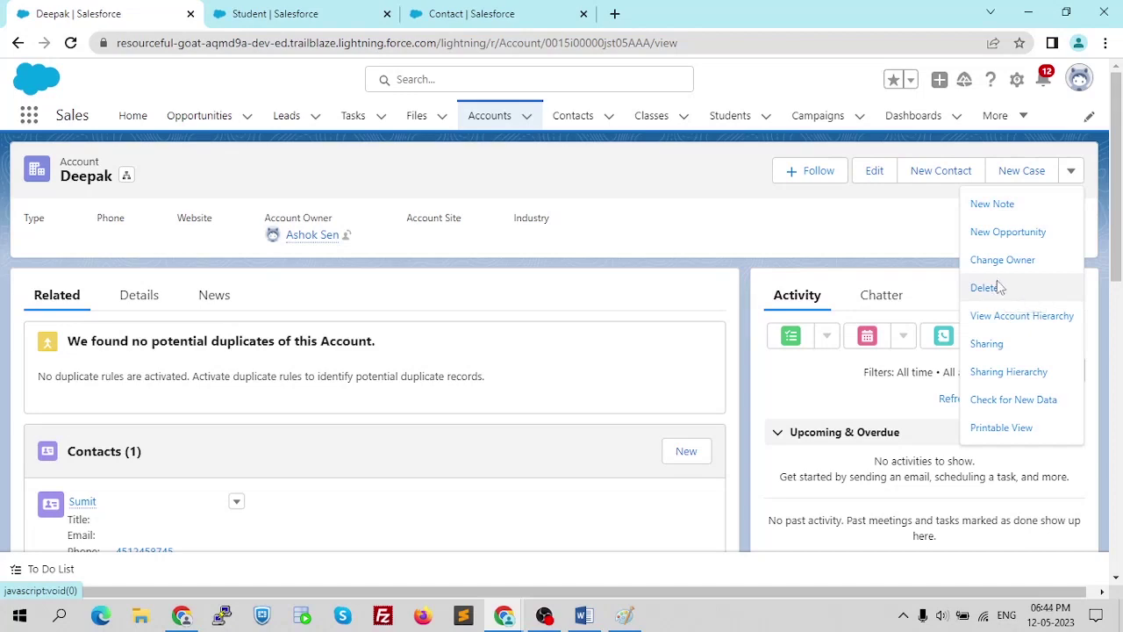
{"action": "left_click", "coordinate": [984, 288]}
{"action": "left_click", "coordinate": [782, 362]}
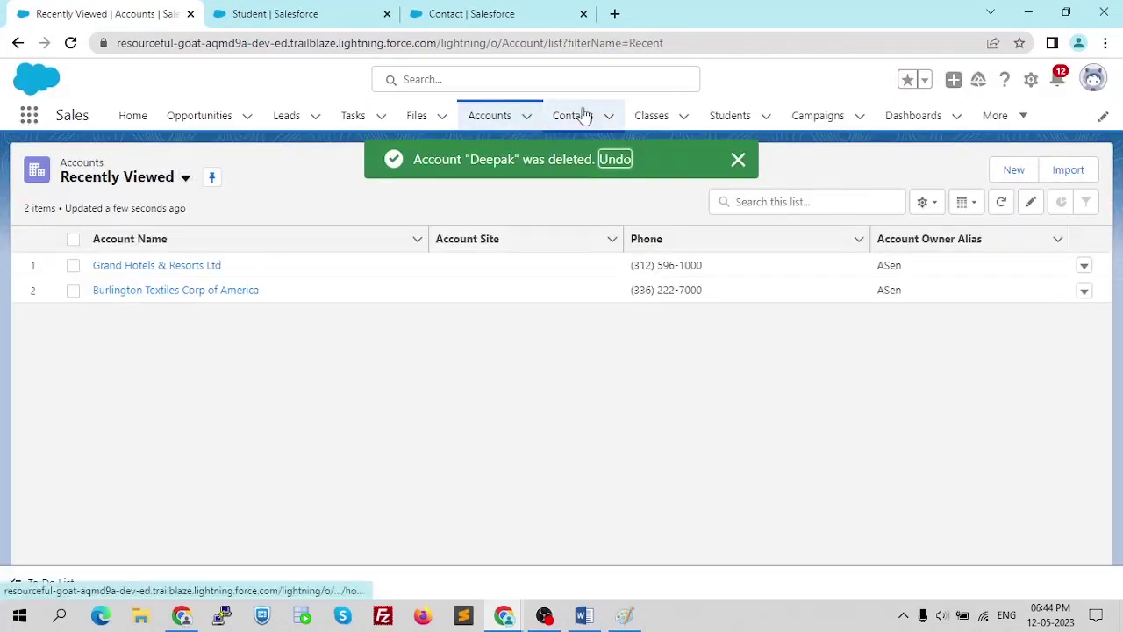
- Review the All Contacts list view of 21 contacts, then go back to Accounts
{"action": "left_click", "coordinate": [583, 114]}
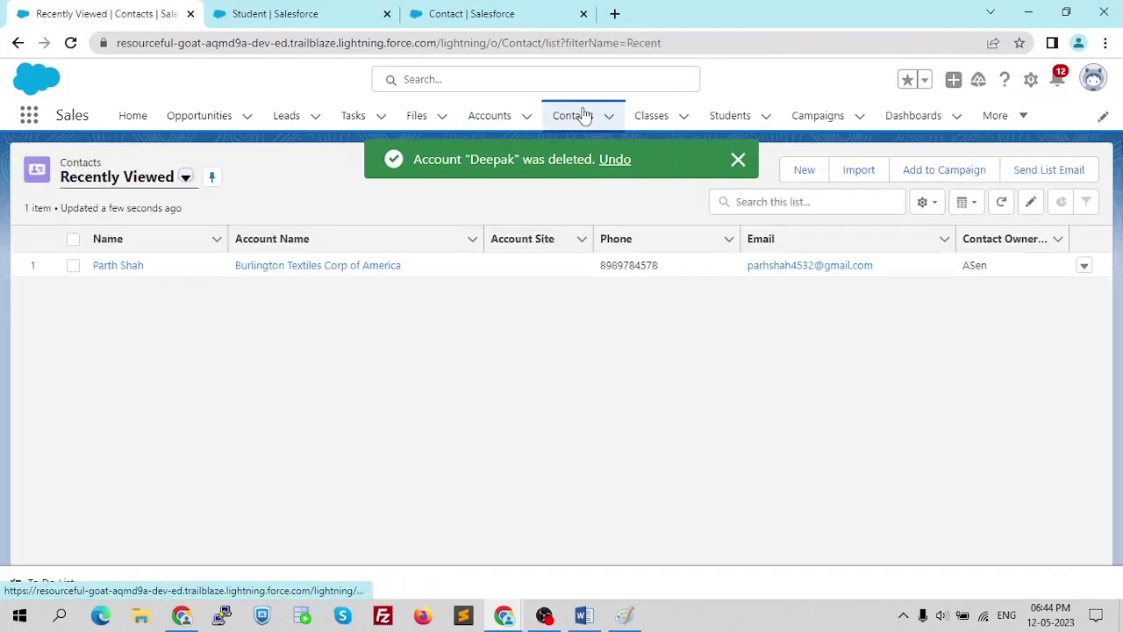
{"action": "left_click", "coordinate": [70, 44]}
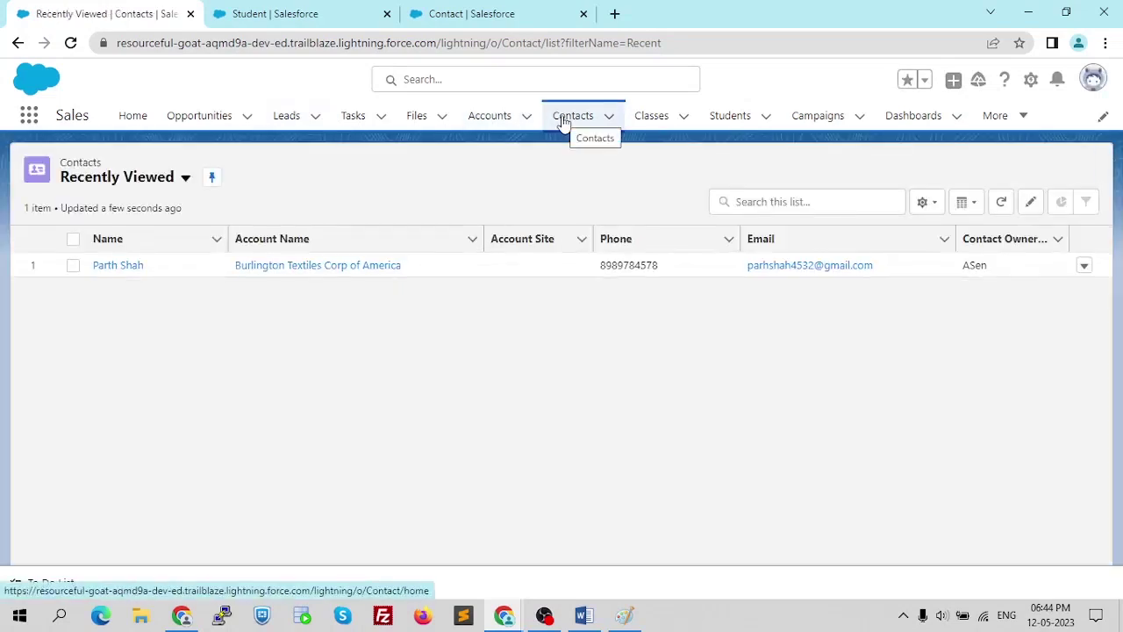
{"action": "left_click", "coordinate": [186, 179]}
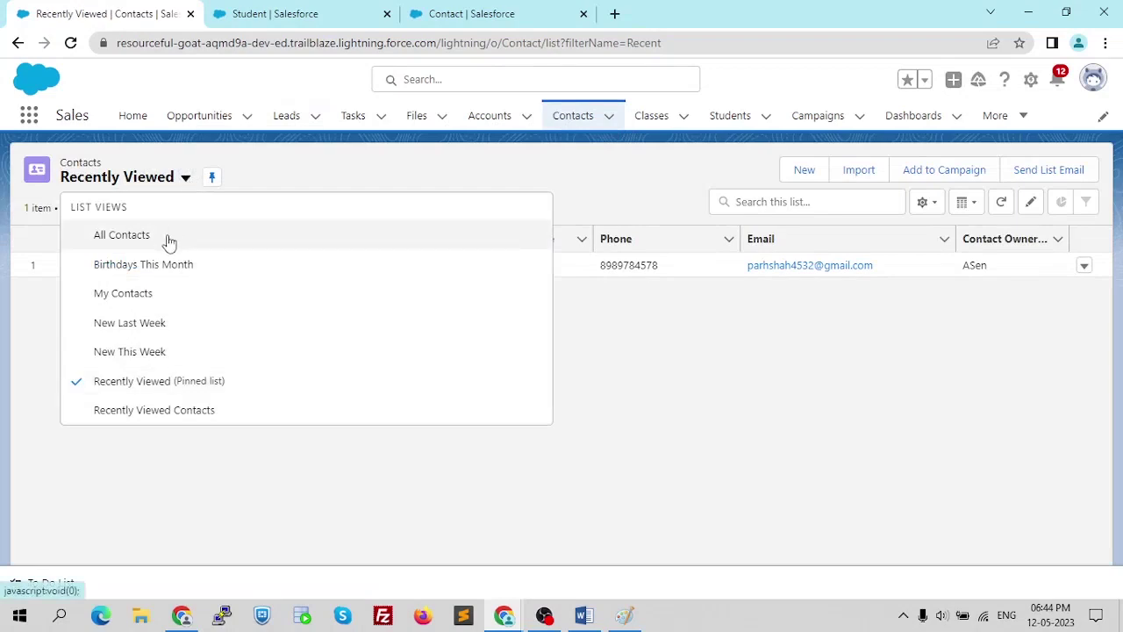
{"action": "left_click", "coordinate": [167, 237]}
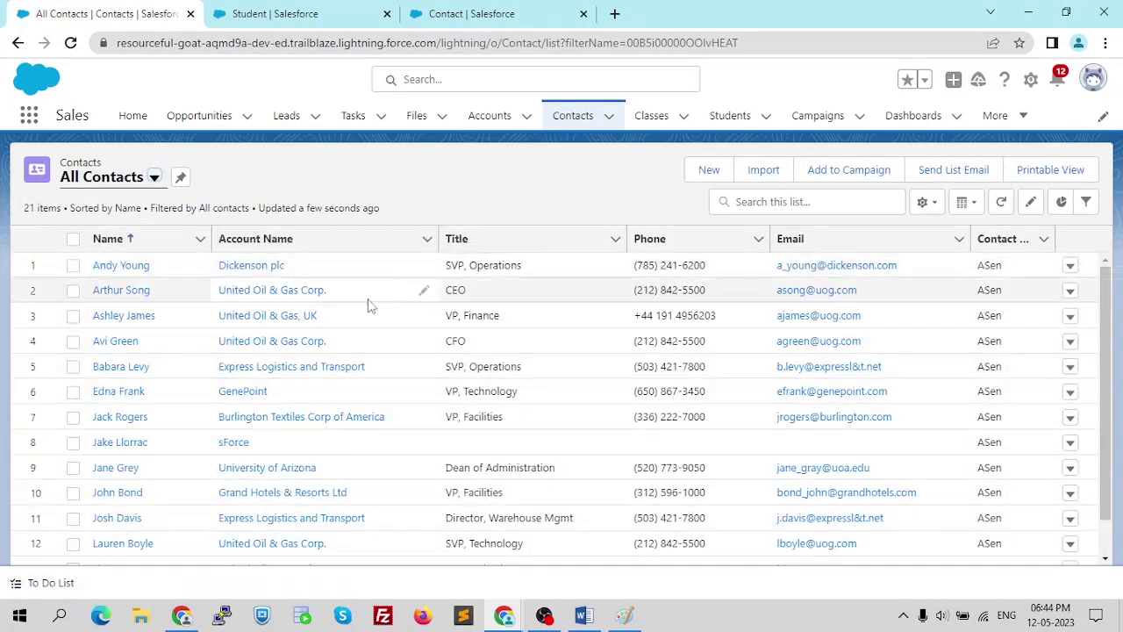
{"action": "scroll", "coordinate": [379, 299], "scroll_direction": "down", "scroll_amount": 3}
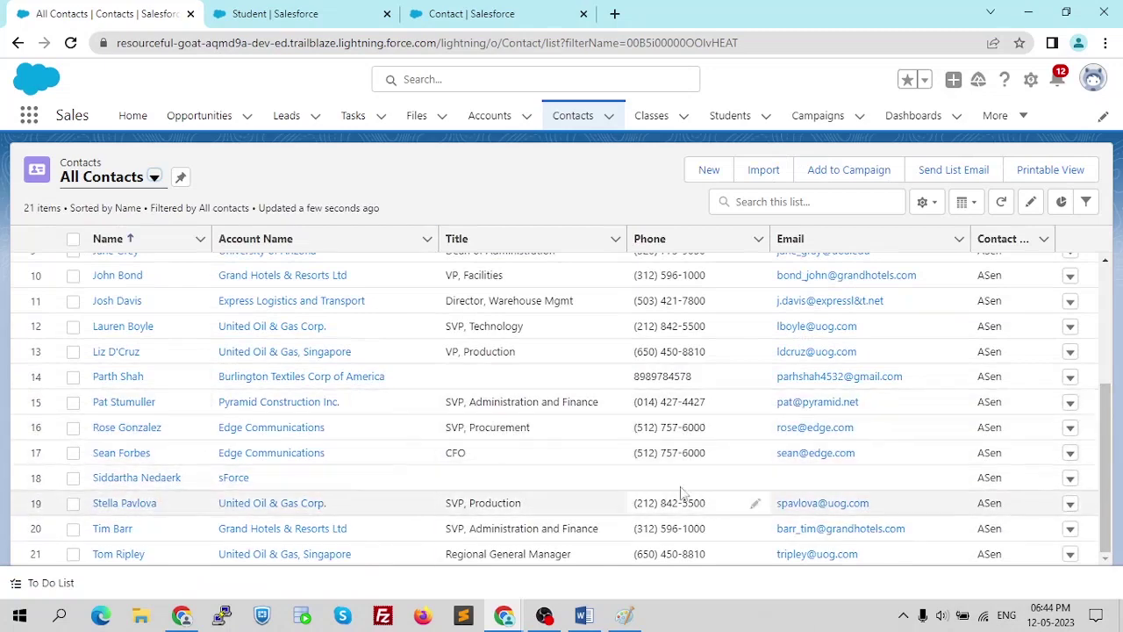
{"action": "scroll", "coordinate": [544, 428], "scroll_direction": "up", "scroll_amount": 3}
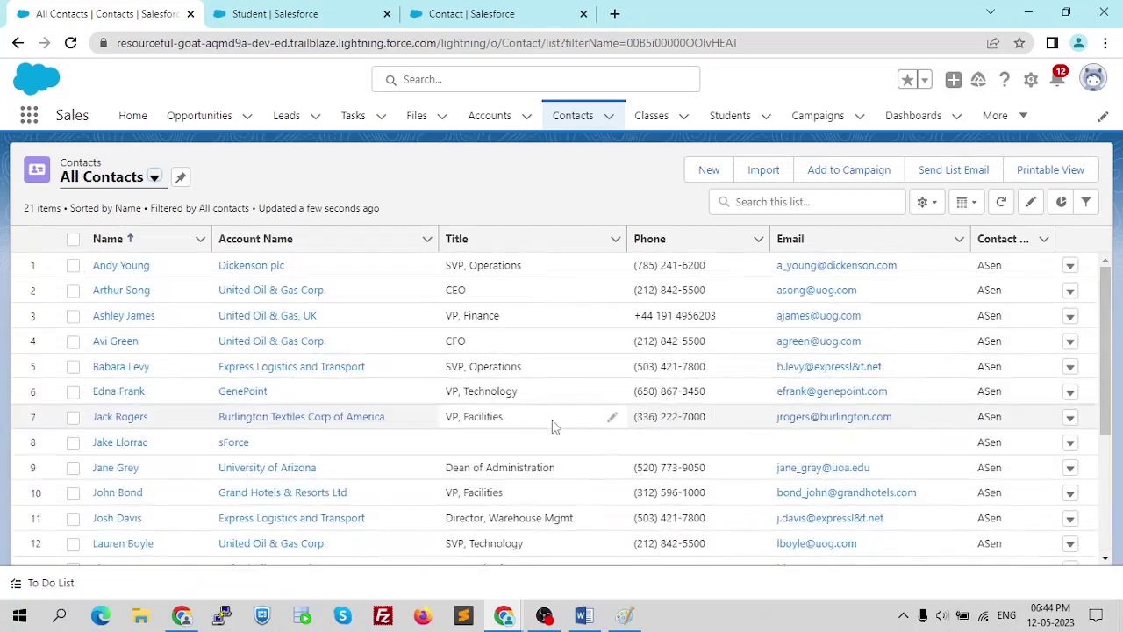
{"action": "left_click", "coordinate": [479, 117]}
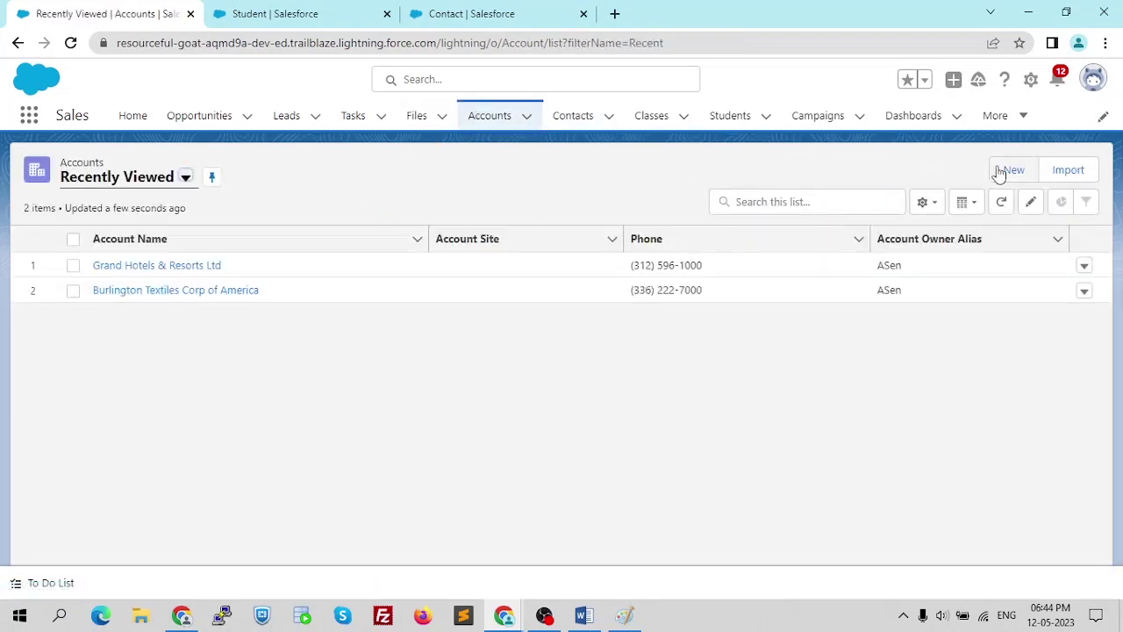
- Recreate an account named Deepak and save it
{"action": "left_click", "coordinate": [1000, 169]}
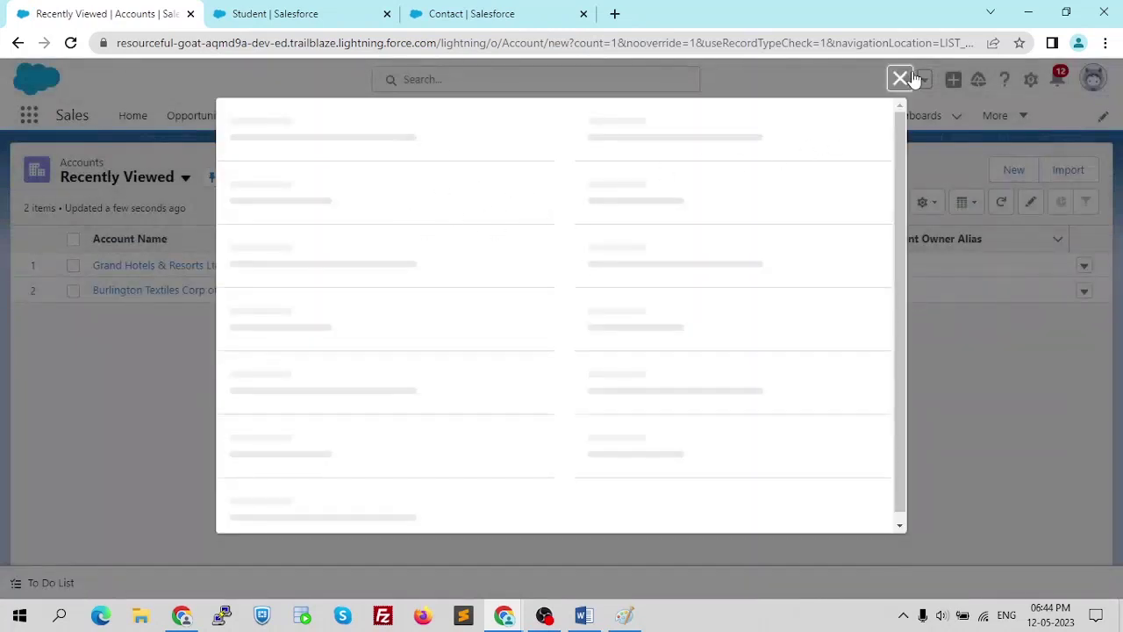
{"action": "left_click", "coordinate": [360, 271]}
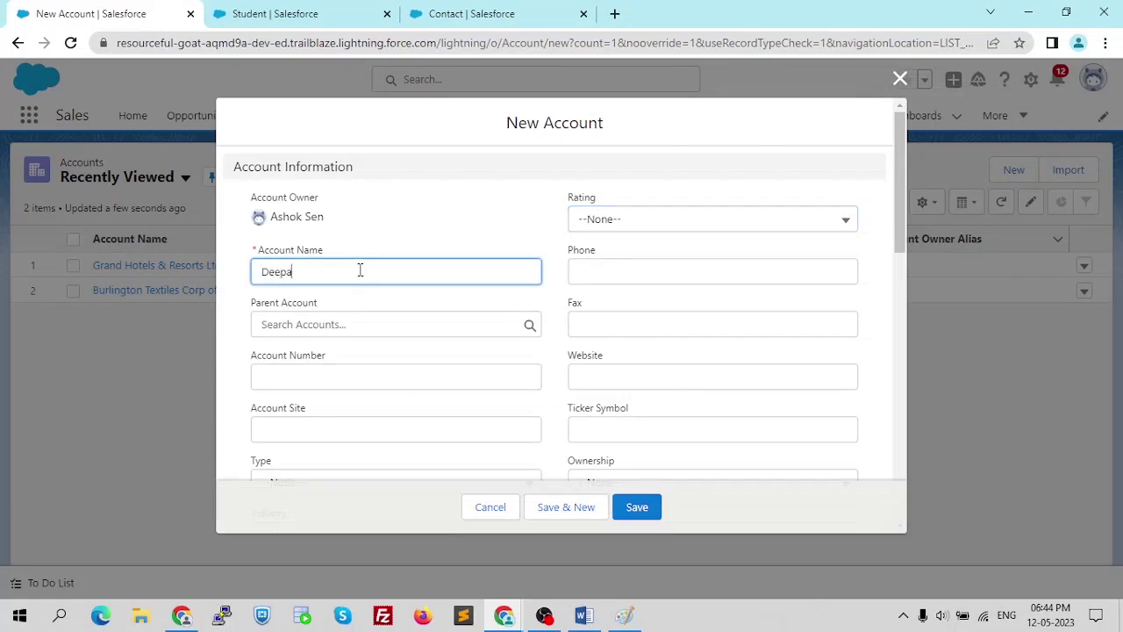
{"action": "left_click", "coordinate": [653, 506]}
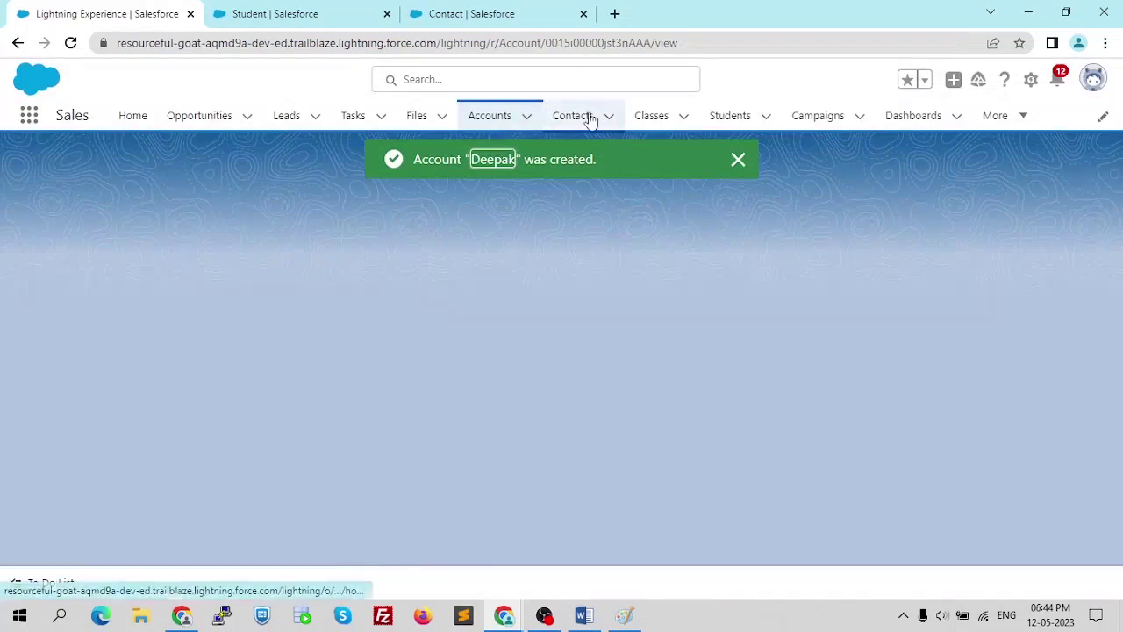
- Create a contact with only a last name and phone number, leaving the account blank
{"action": "left_click", "coordinate": [588, 117]}
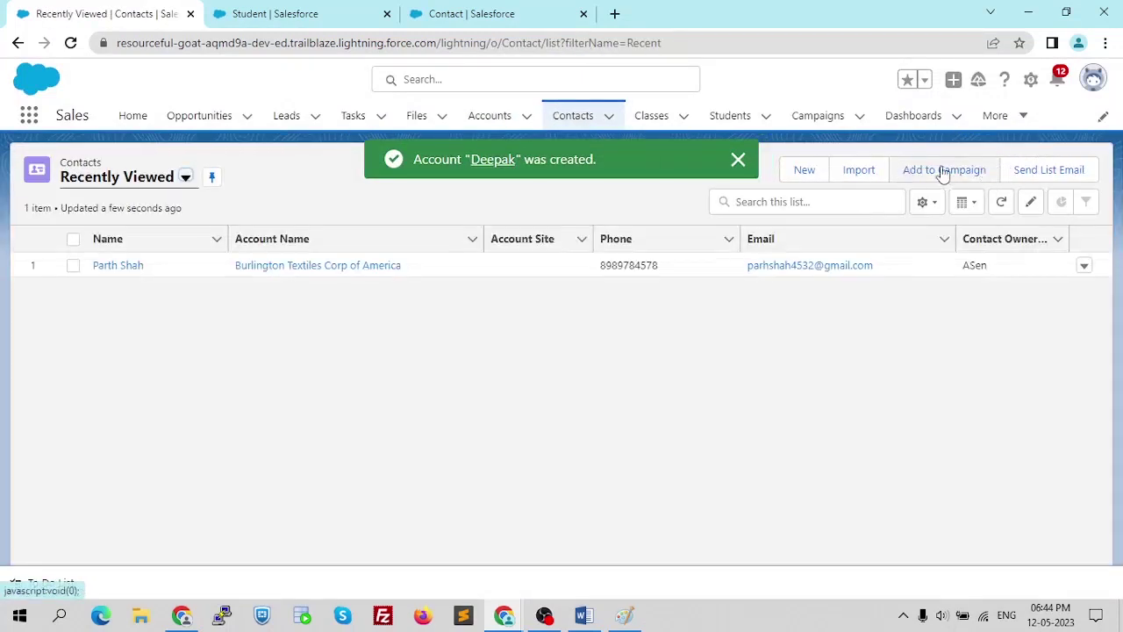
{"action": "left_click", "coordinate": [807, 165]}
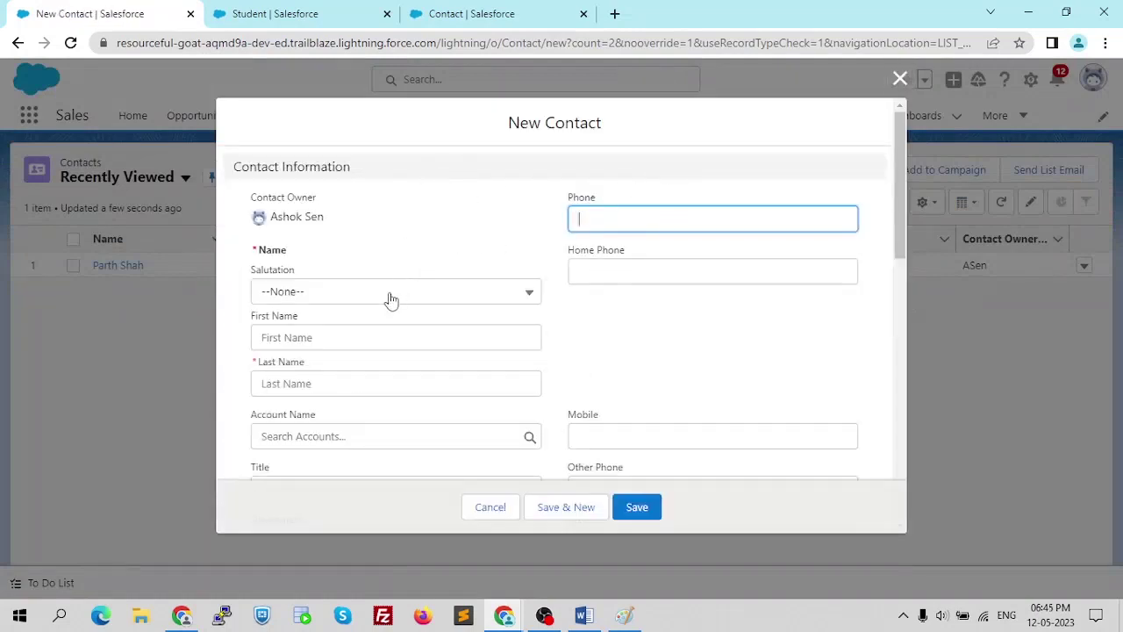
{"action": "left_click", "coordinate": [355, 383]}
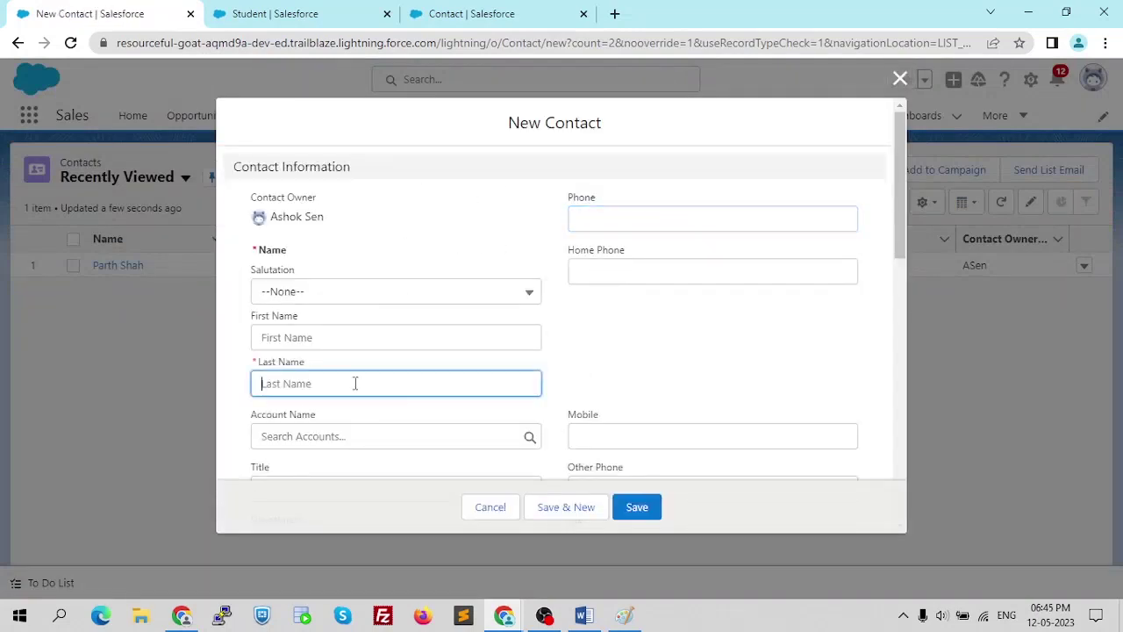
{"action": "type", "text": "S"}
{"action": "scroll", "coordinate": [451, 334], "scroll_direction": "down", "scroll_amount": 2}
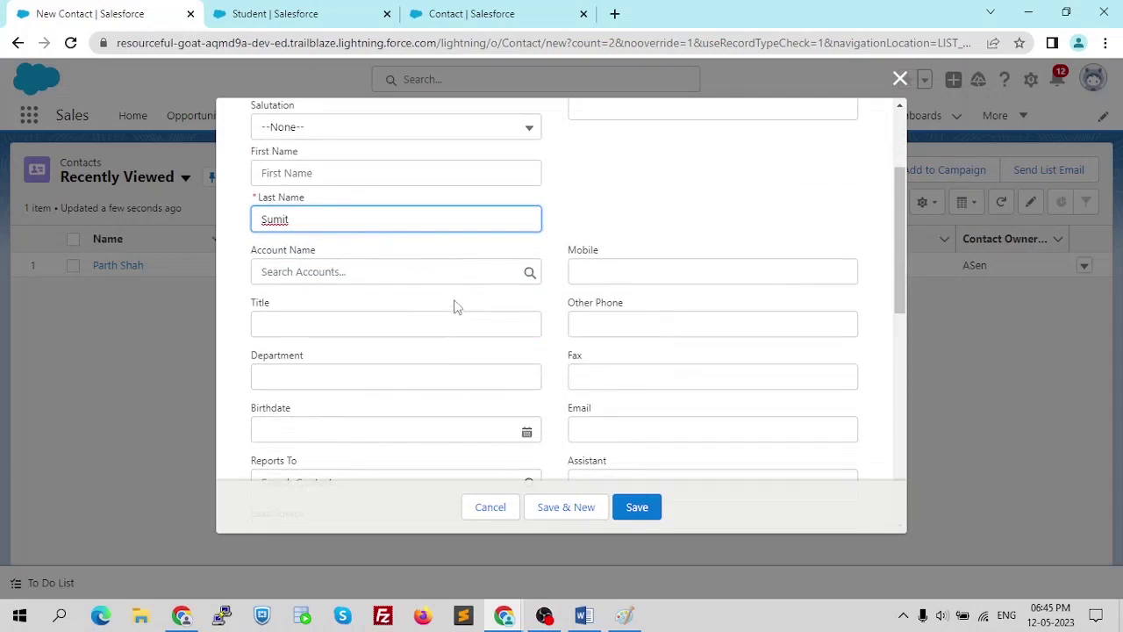
{"action": "scroll", "coordinate": [457, 300], "scroll_direction": "up", "scroll_amount": 2}
{"action": "left_click", "coordinate": [633, 220]}
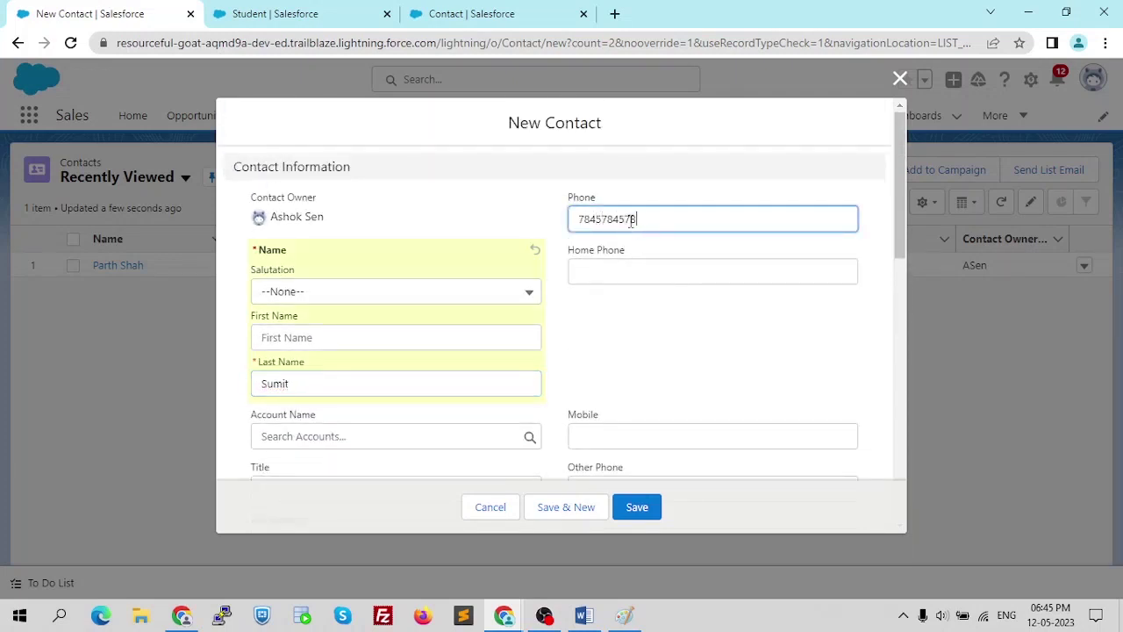
{"action": "scroll", "coordinate": [607, 255], "scroll_direction": "down", "scroll_amount": 2}
{"action": "left_click", "coordinate": [638, 509]}
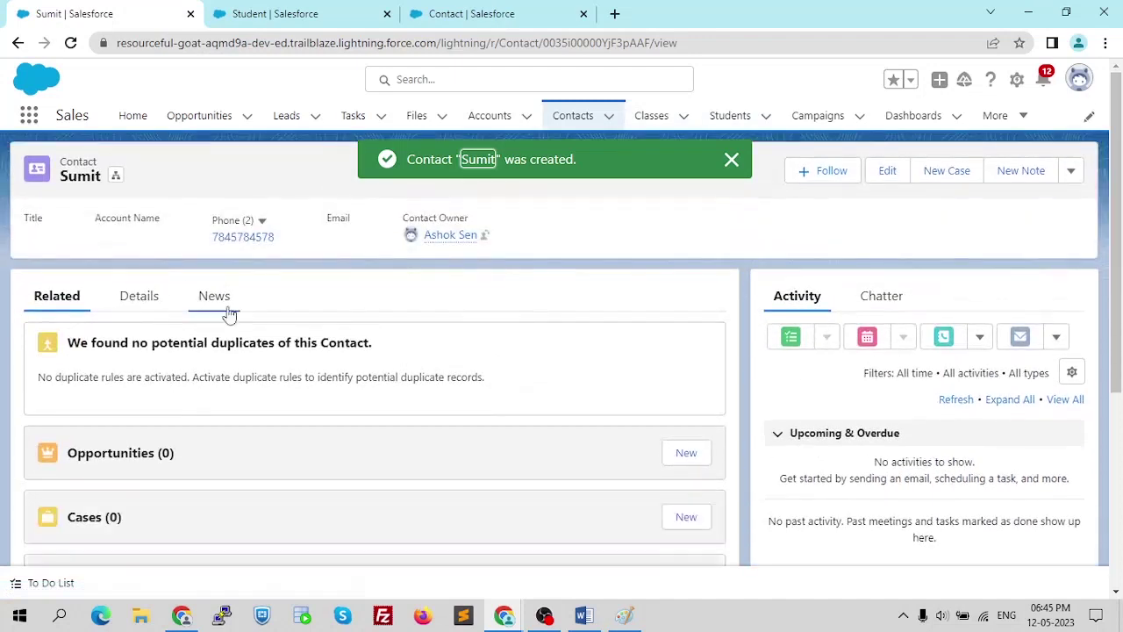
{"action": "scroll", "coordinate": [567, 394], "scroll_direction": "down", "scroll_amount": 3}
- Set the contact's Account Name to the recreated account, save, then revisit the Contacts and Accounts lists
{"action": "scroll", "coordinate": [559, 396], "scroll_direction": "up", "scroll_amount": 3}
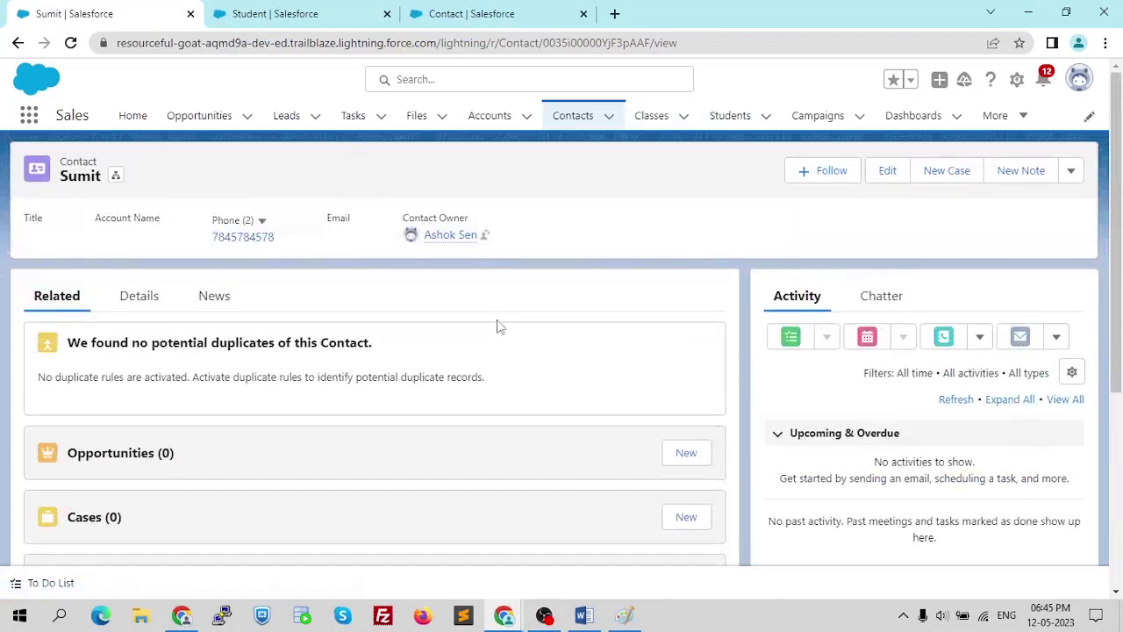
{"action": "left_click", "coordinate": [127, 295]}
{"action": "scroll", "coordinate": [412, 364], "scroll_direction": "down", "scroll_amount": 1}
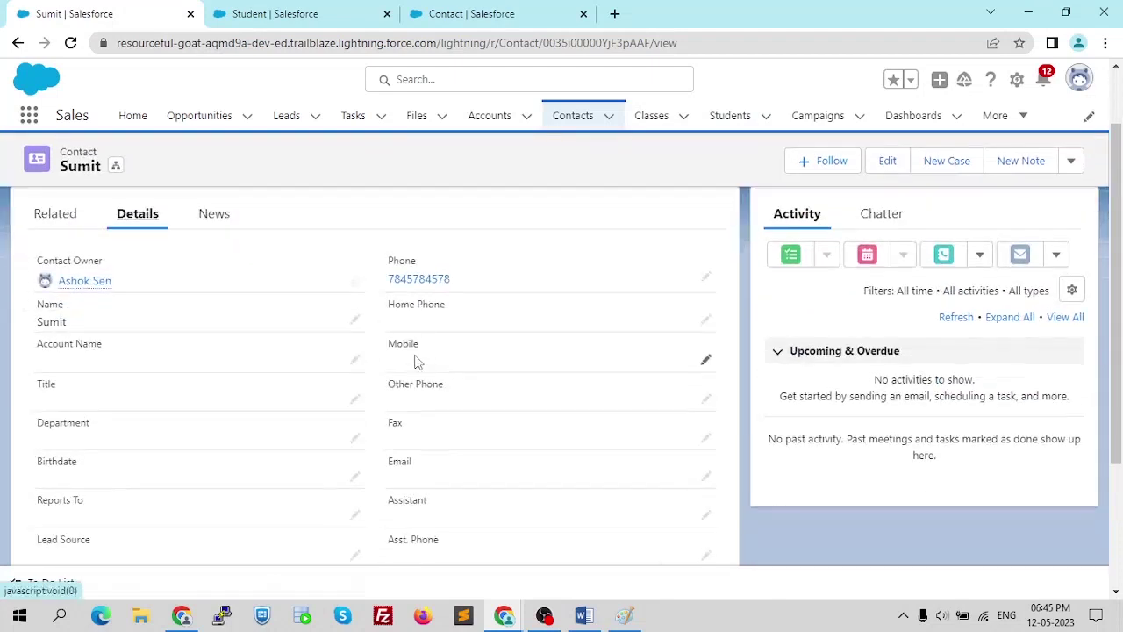
{"action": "left_click", "coordinate": [354, 361]}
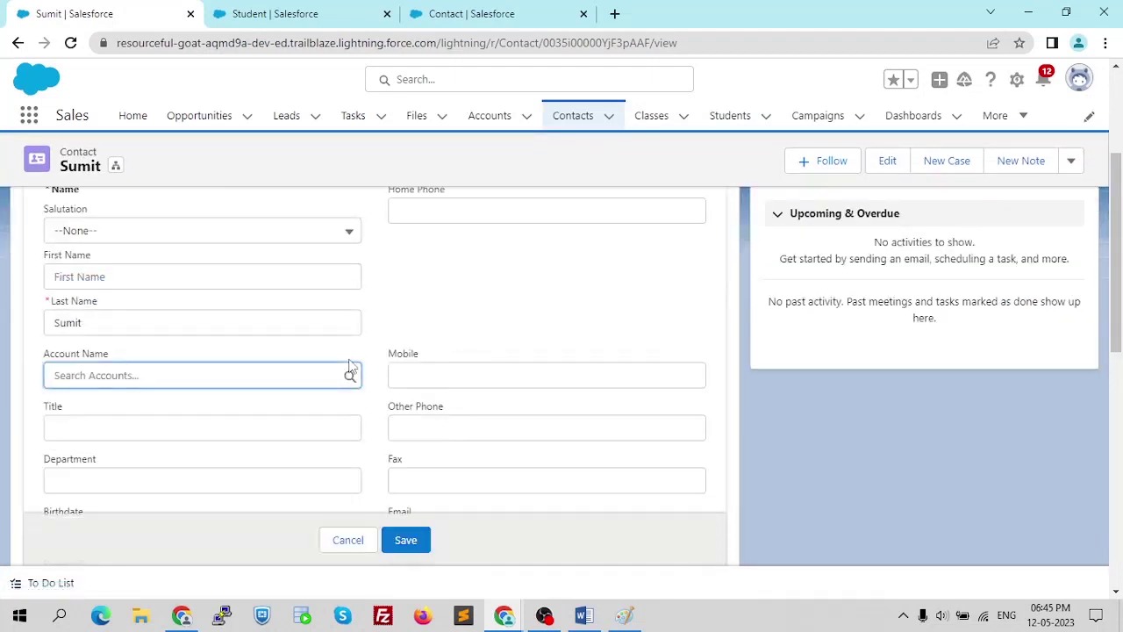
{"action": "left_click", "coordinate": [262, 372]}
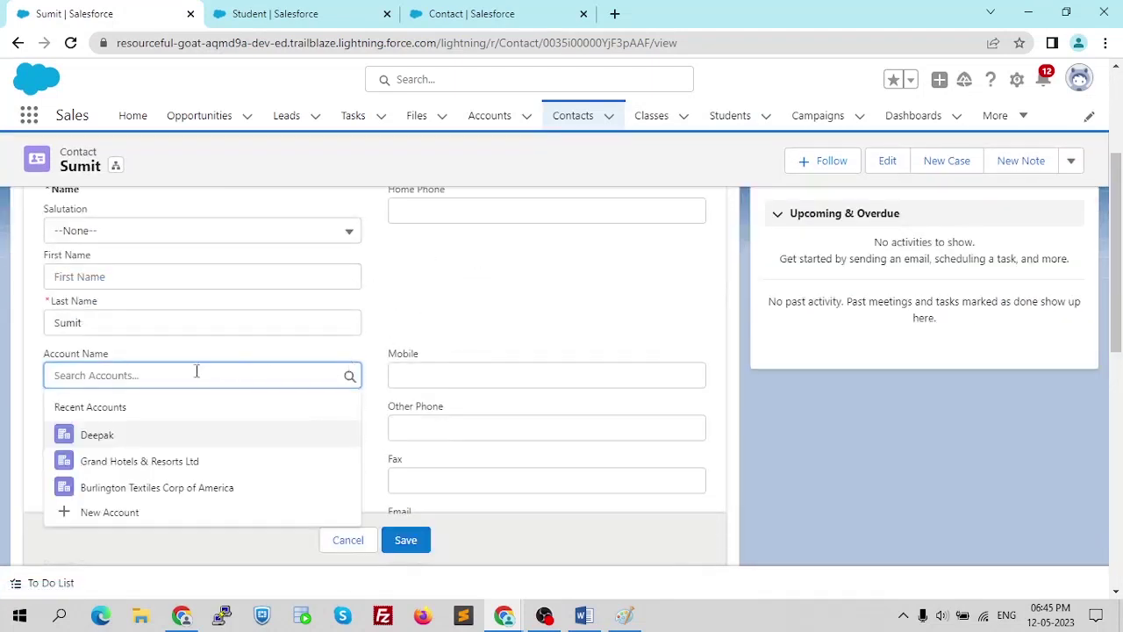
{"action": "left_click", "coordinate": [105, 436]}
{"action": "left_click", "coordinate": [402, 538]}
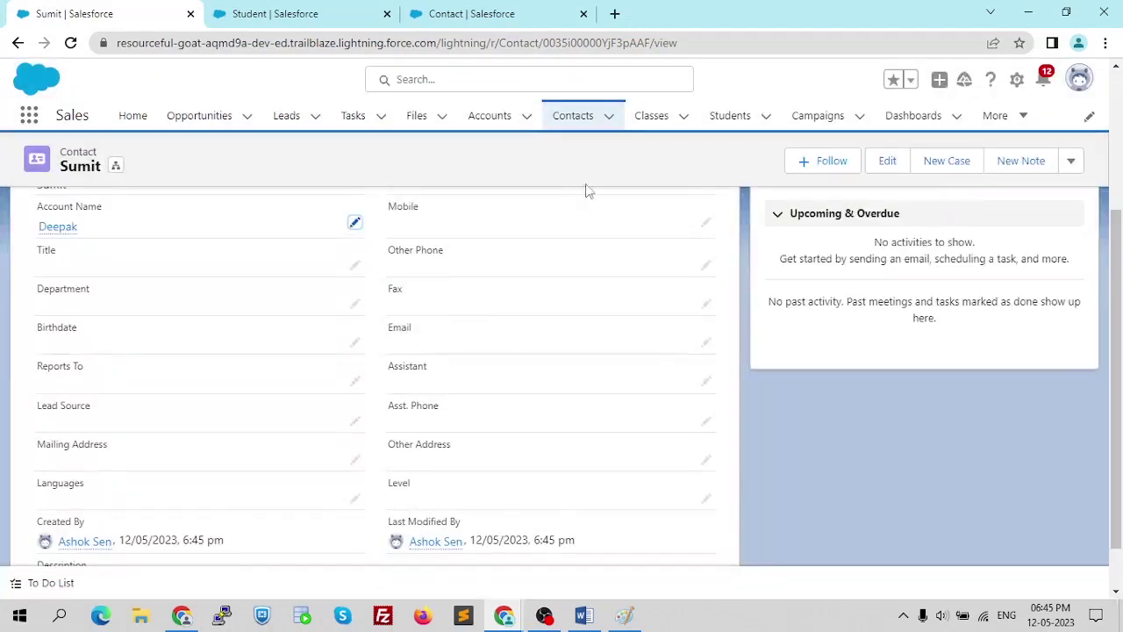
{"action": "left_click", "coordinate": [575, 123]}
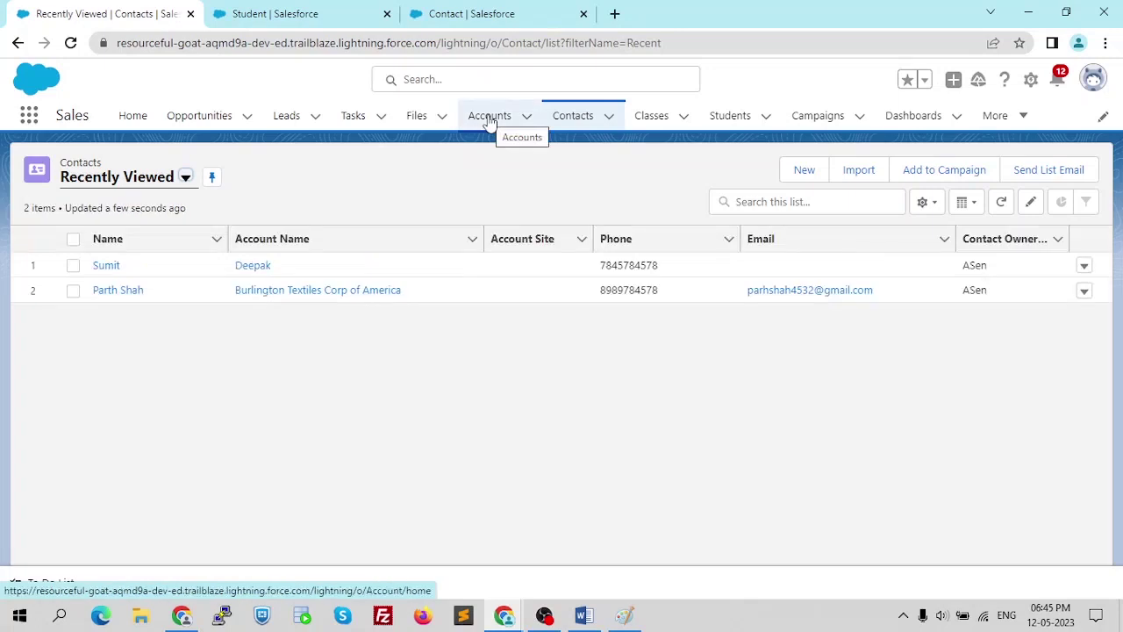
{"action": "left_click", "coordinate": [490, 121]}
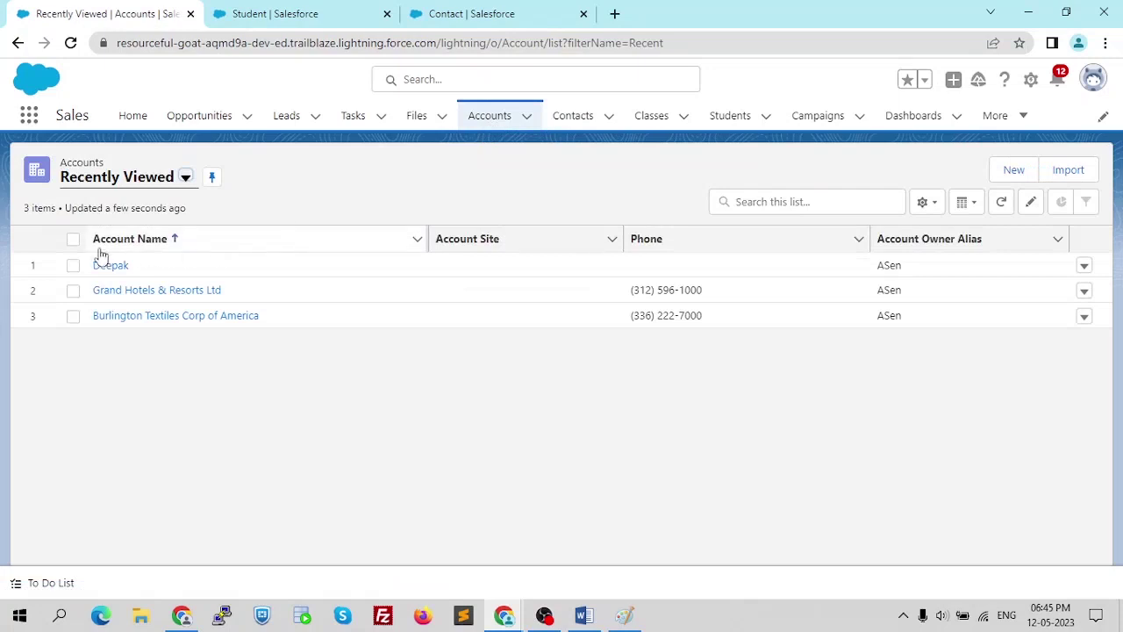
- Delete the recreated Deepak account from the accounts list and check the remaining contacts
{"action": "left_click", "coordinate": [73, 266]}
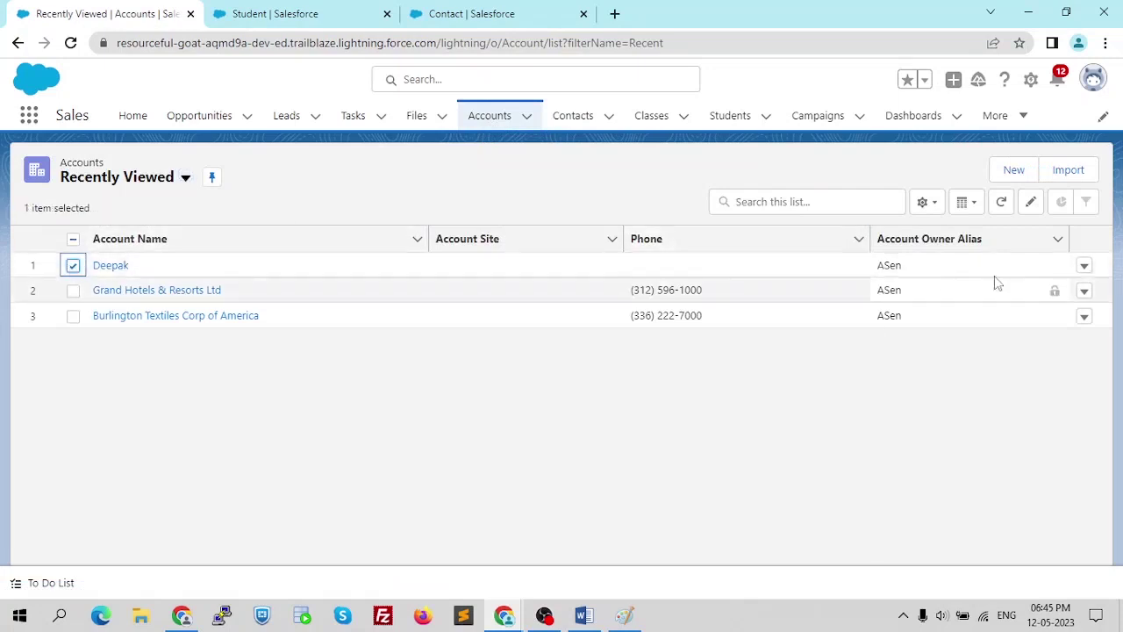
{"action": "left_click", "coordinate": [1085, 268]}
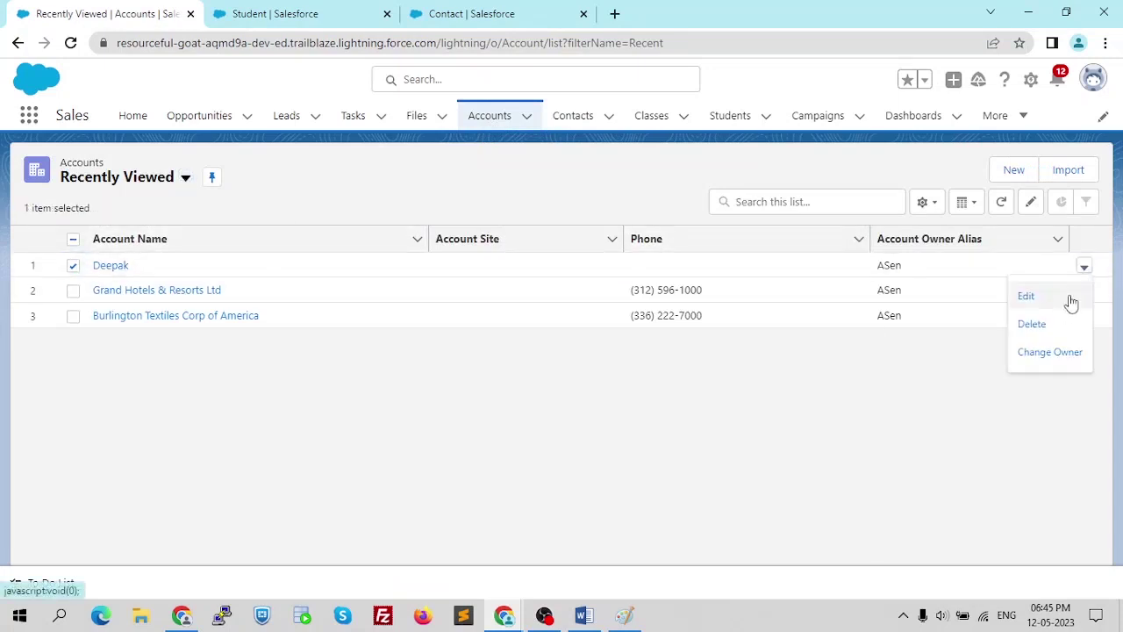
{"action": "left_click", "coordinate": [1059, 322]}
{"action": "left_click", "coordinate": [797, 360]}
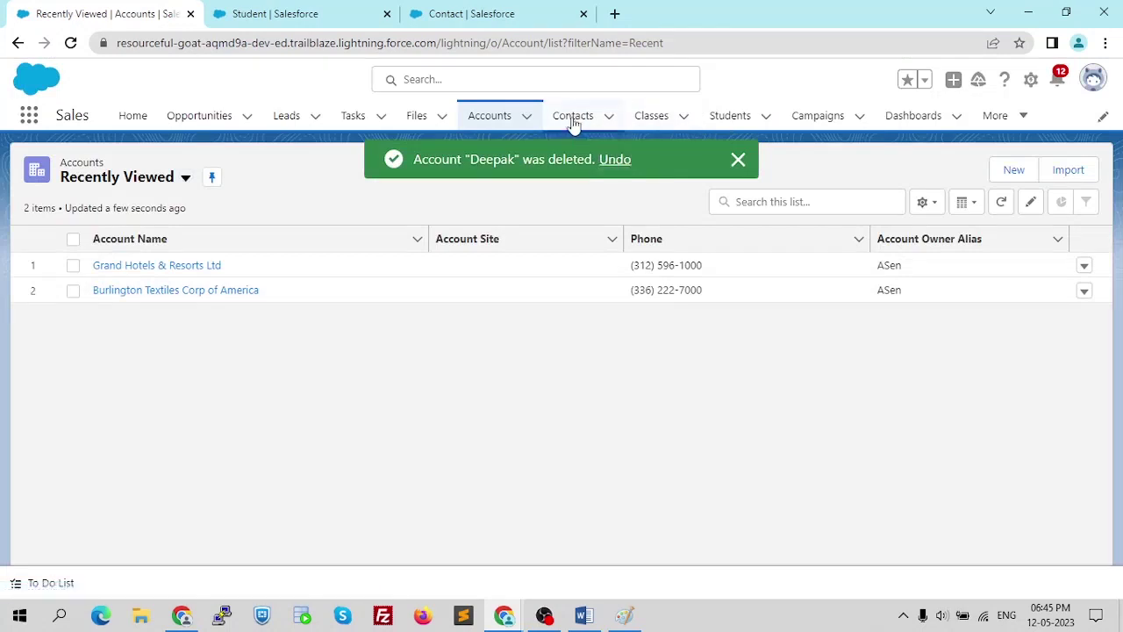
{"action": "left_click", "coordinate": [572, 117]}
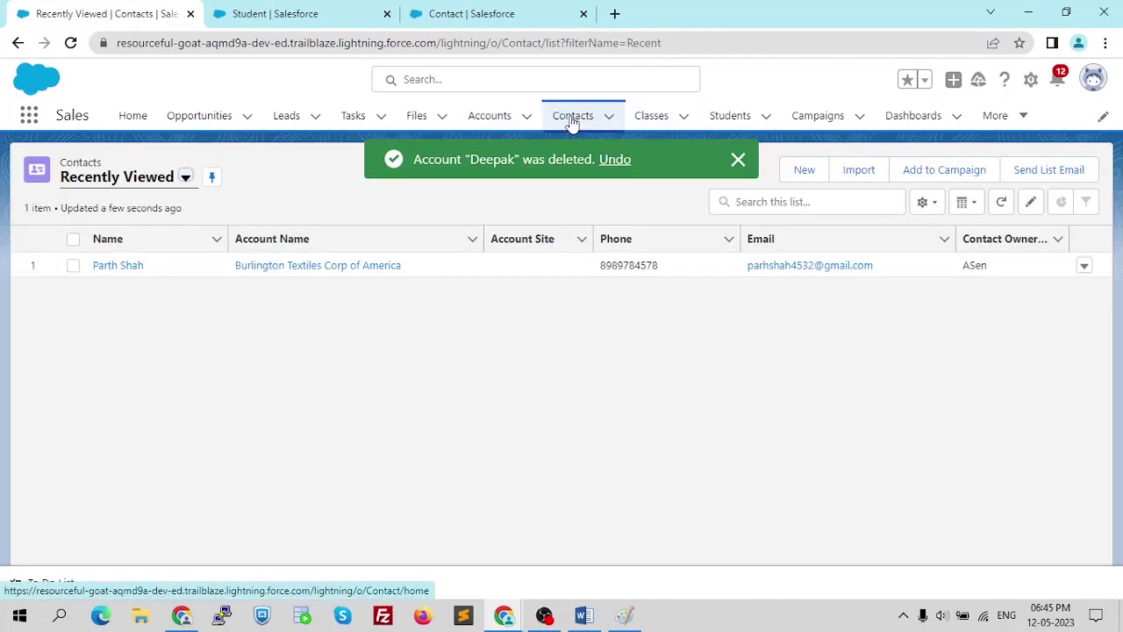
{"action": "left_click", "coordinate": [489, 118]}
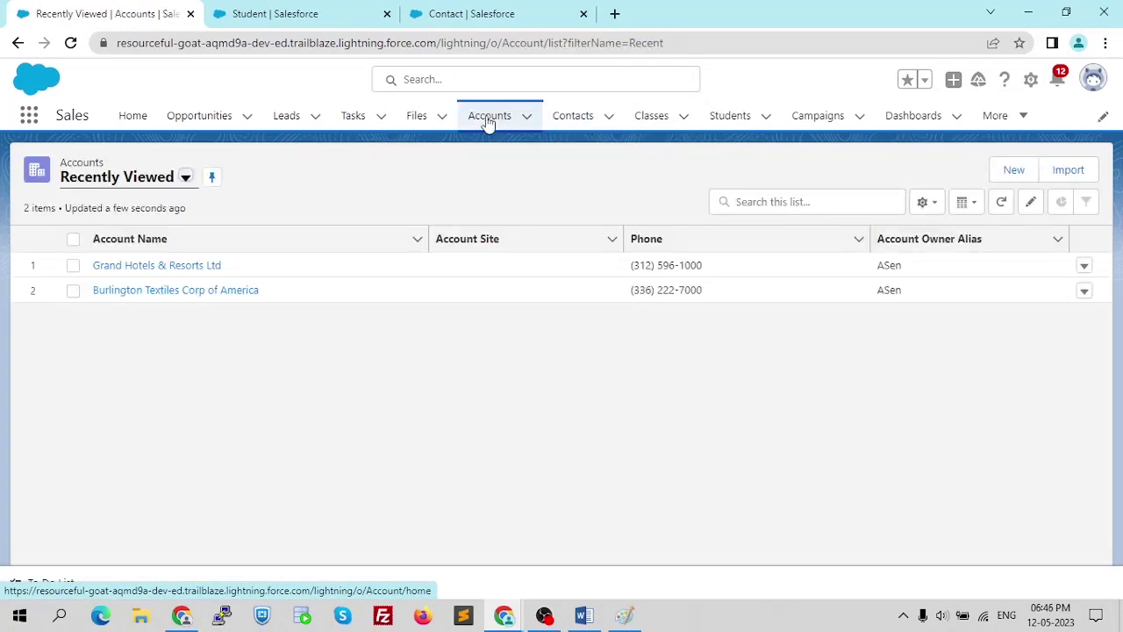
{"action": "key", "text": "alt+Tab"}
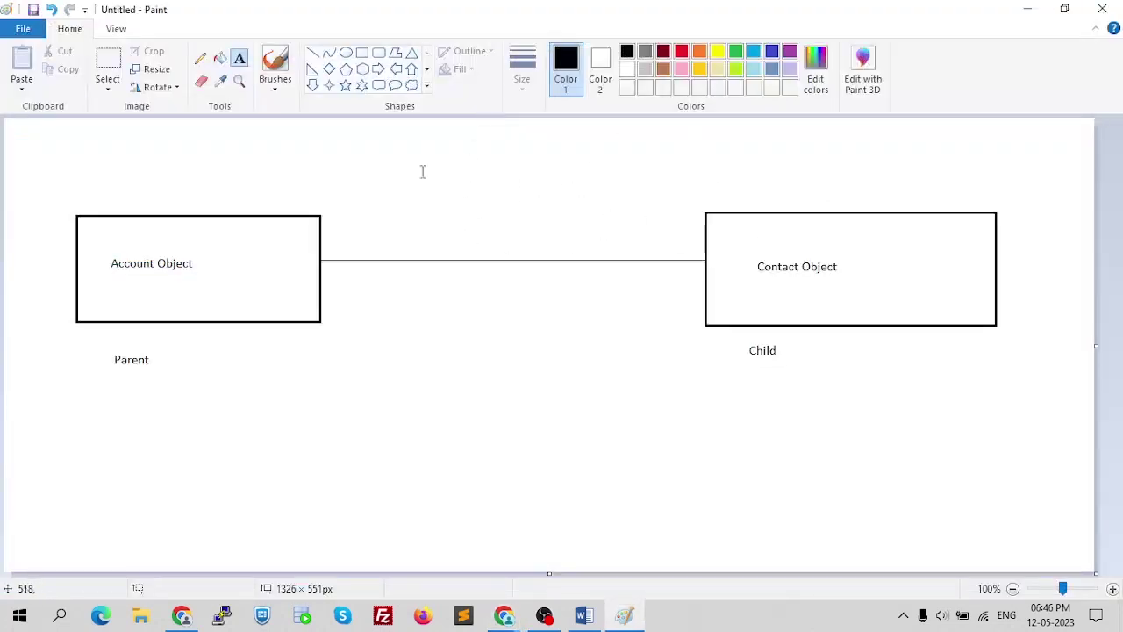
- Erase the Account Object box and Parent label from the Paint diagram
{"action": "left_click", "coordinate": [201, 81]}
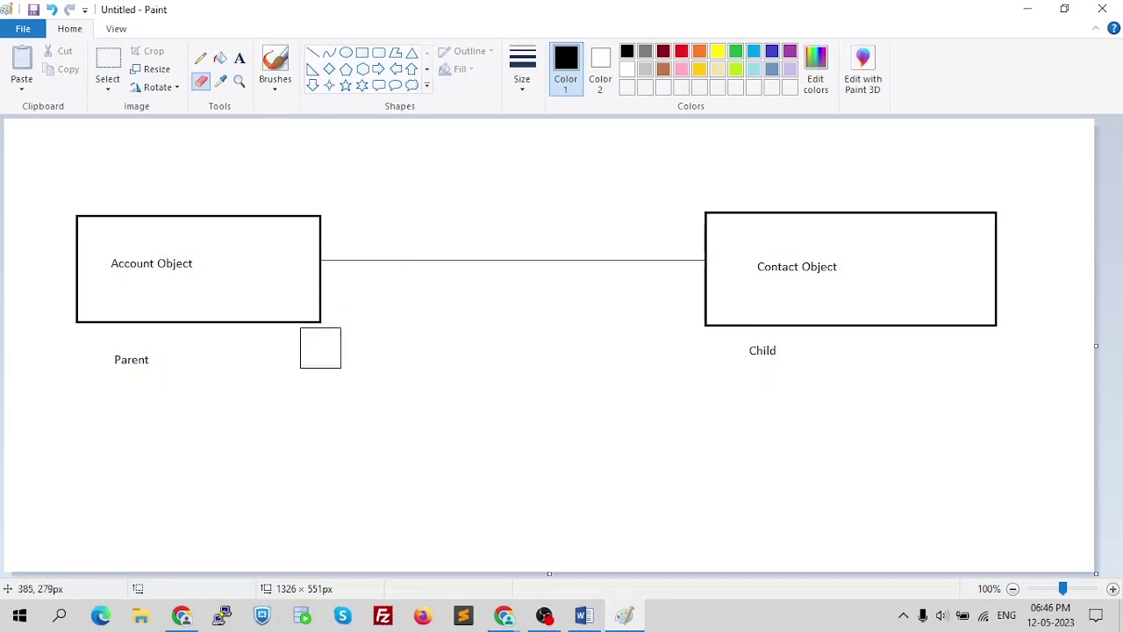
{"action": "mouse_move", "coordinate": [167, 347]}
{"action": "left_mouse_down"}
{"action": "mouse_move", "coordinate": [304, 354]}
{"action": "mouse_move", "coordinate": [188, 310]}
{"action": "mouse_move", "coordinate": [178, 289]}
{"action": "mouse_move", "coordinate": [170, 310]}
{"action": "mouse_move", "coordinate": [319, 302]}
{"action": "mouse_move", "coordinate": [330, 234]}
{"action": "mouse_move", "coordinate": [88, 227]}
{"action": "left_mouse_up"}
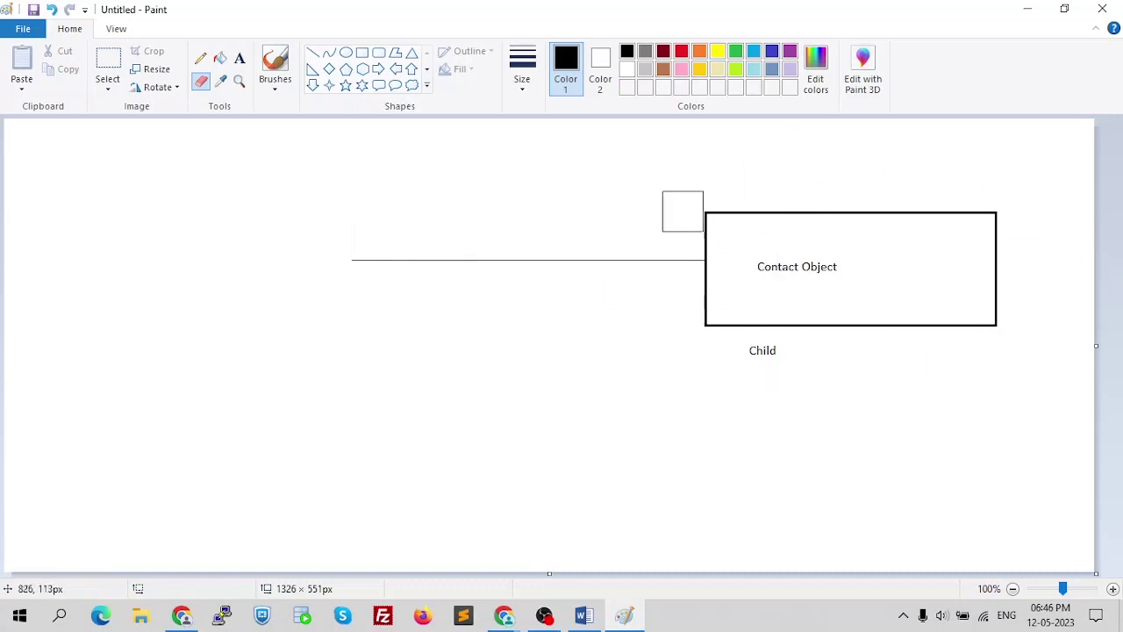
{"action": "left_click", "coordinate": [240, 58]}
{"action": "key", "text": "alt+Tab"}
{"action": "key", "text": "alt+Tab"}
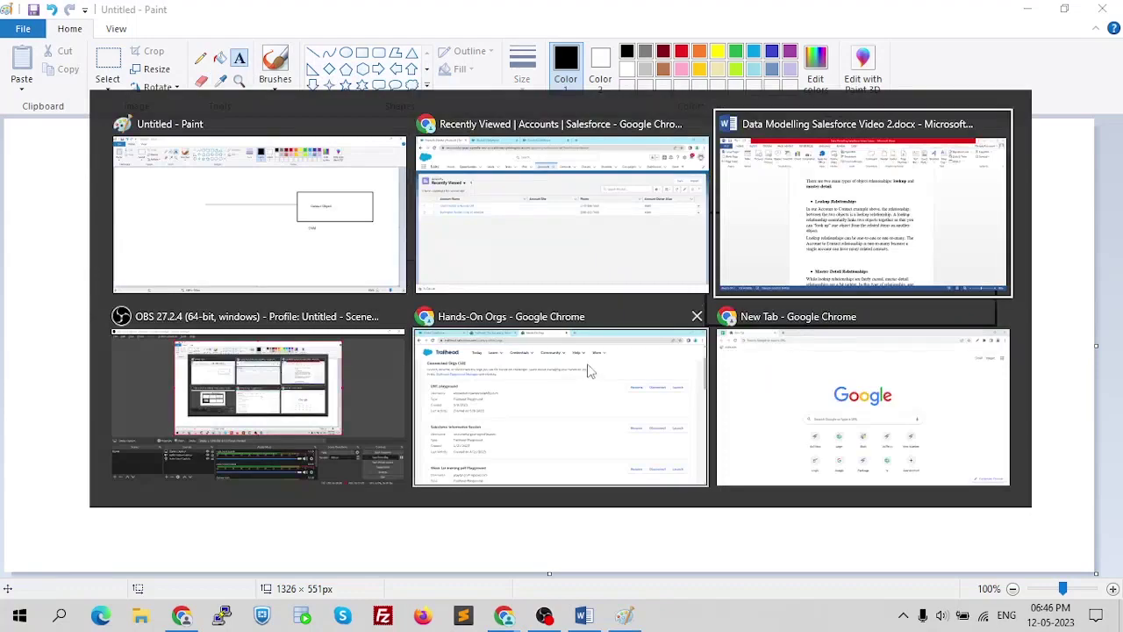
- Scroll the Word notes down to the Master-Detail Relationships section on page 6
{"action": "scroll", "coordinate": [430, 265], "scroll_direction": "down", "scroll_amount": 2}
{"action": "scroll", "coordinate": [430, 265], "scroll_direction": "down", "scroll_amount": 5}
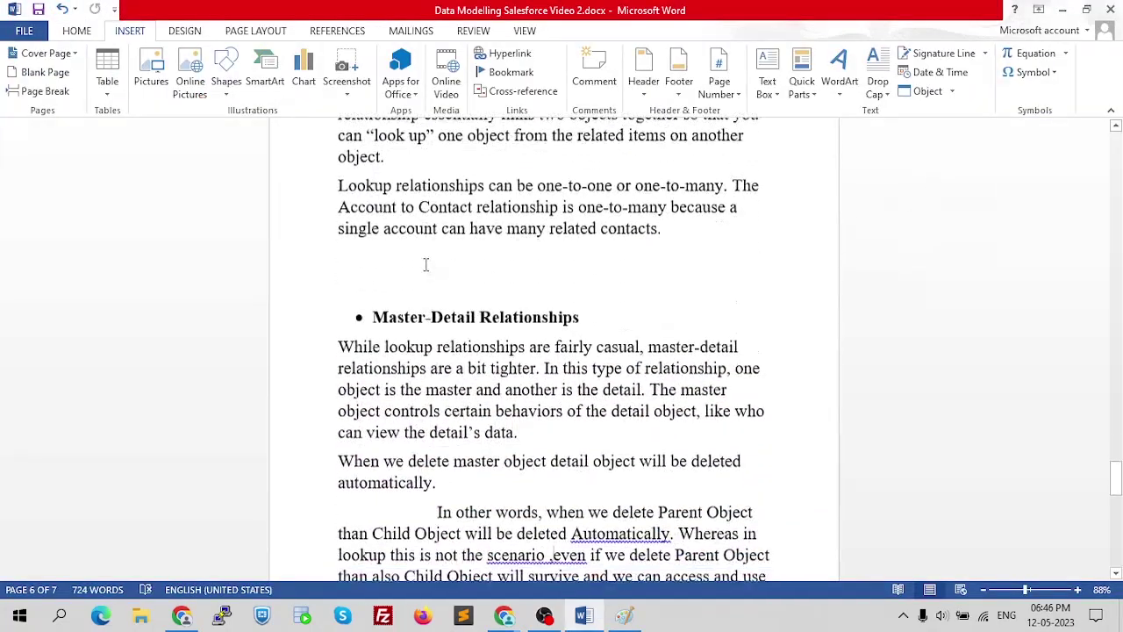
{"action": "scroll", "coordinate": [418, 265], "scroll_direction": "down", "scroll_amount": 1}
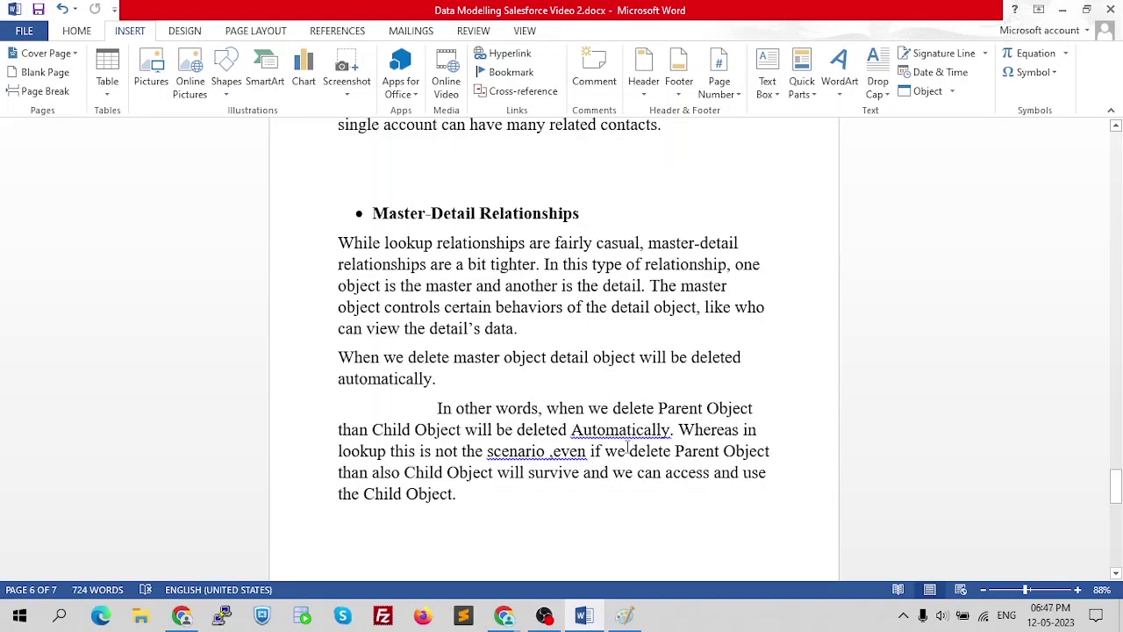
- Read through the Master-Detail Relationships notes in Word, then return to the Paint diagram
{"action": "scroll", "coordinate": [627, 449], "scroll_direction": "down", "scroll_amount": 1}
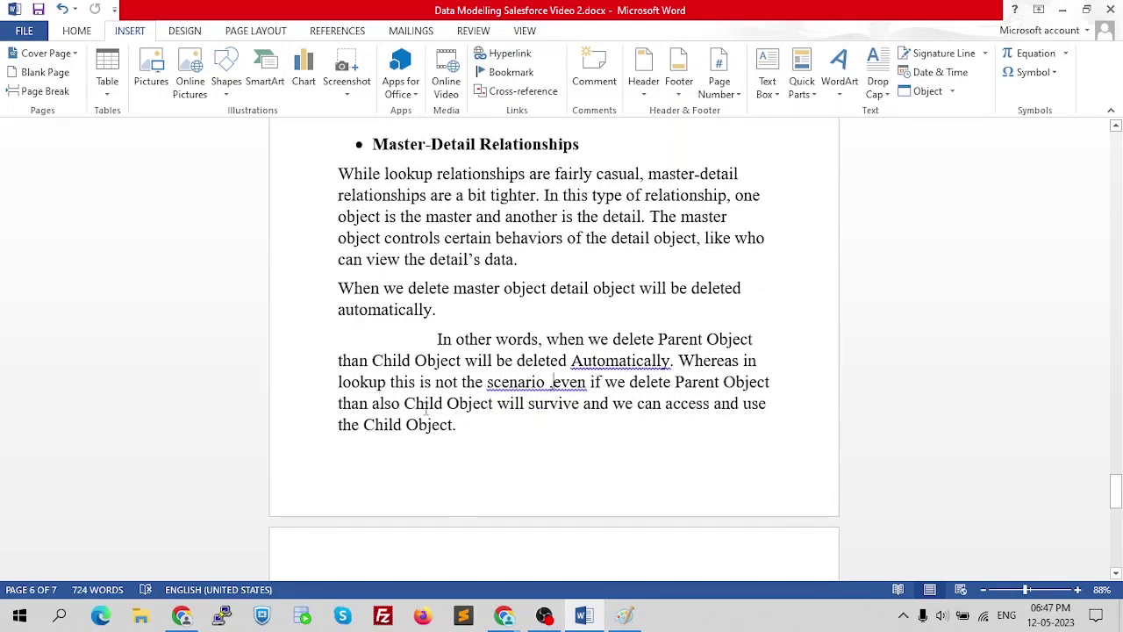
{"action": "scroll", "coordinate": [542, 412], "scroll_direction": "down", "scroll_amount": 3}
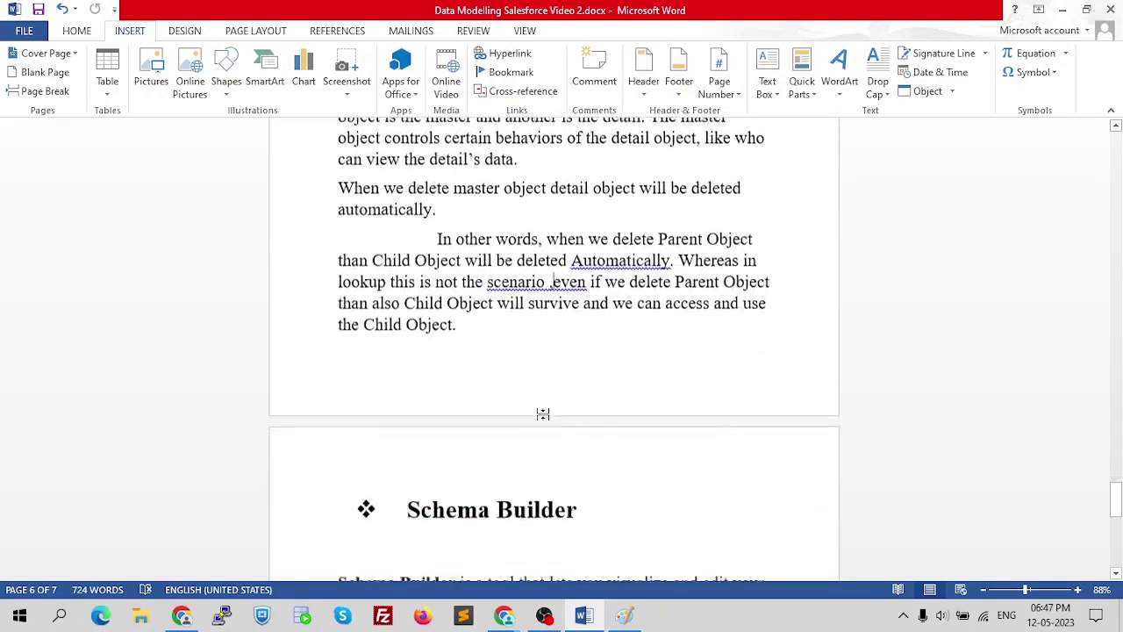
{"action": "scroll", "coordinate": [541, 412], "scroll_direction": "up", "scroll_amount": 3}
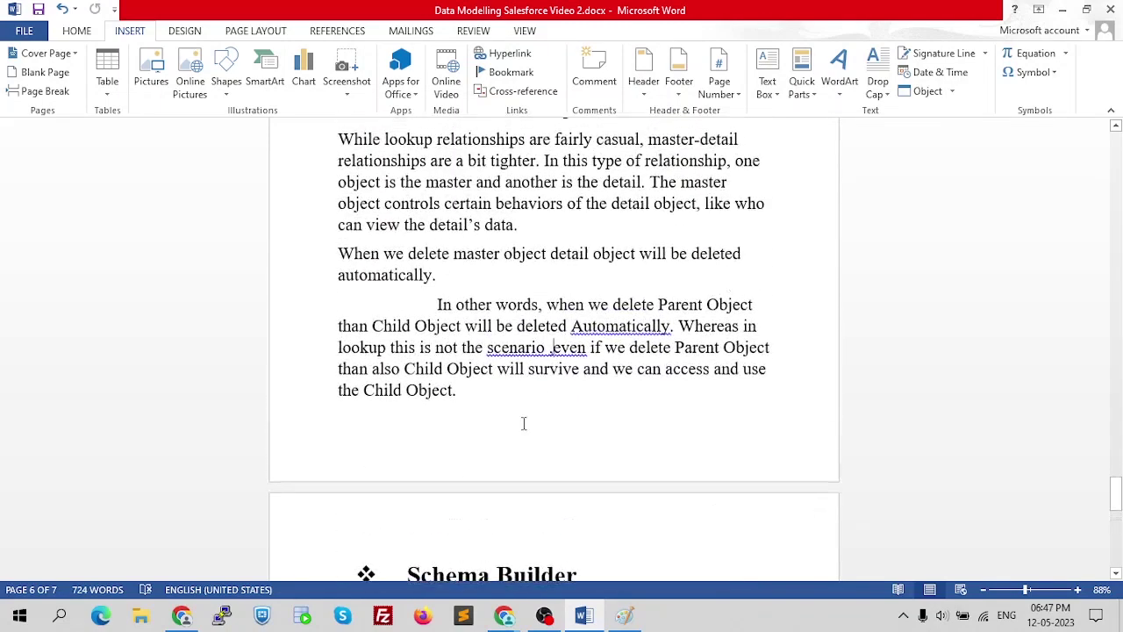
{"action": "key", "text": "alt+Tab"}
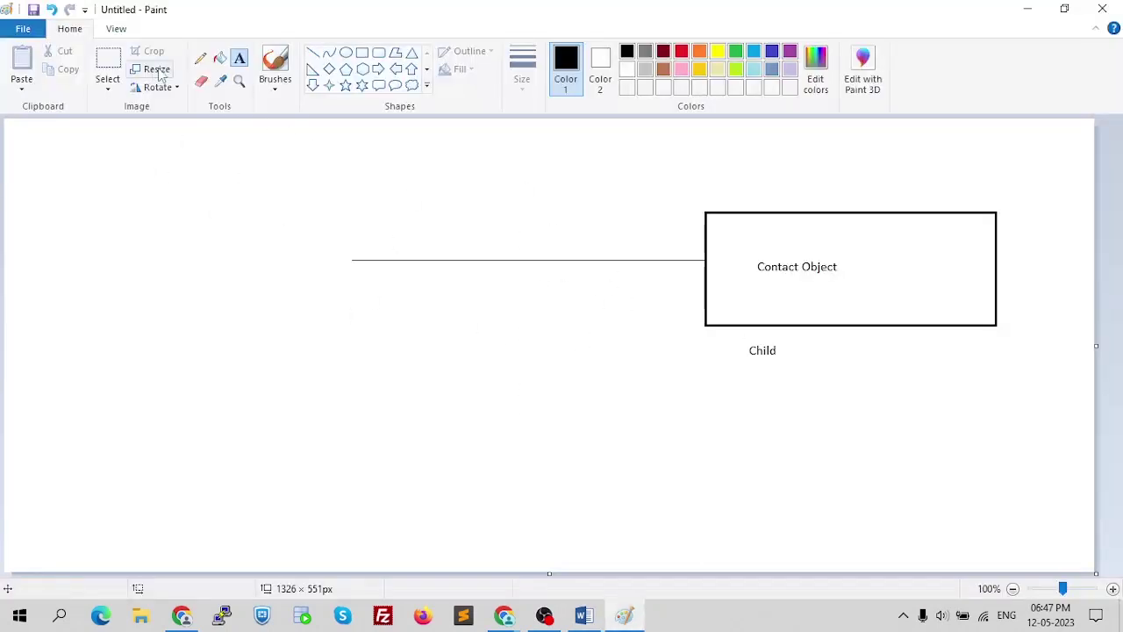
- Erase the old Contact Object diagram and draw two rectangles, one left and one right
{"action": "left_click", "coordinate": [201, 80]}
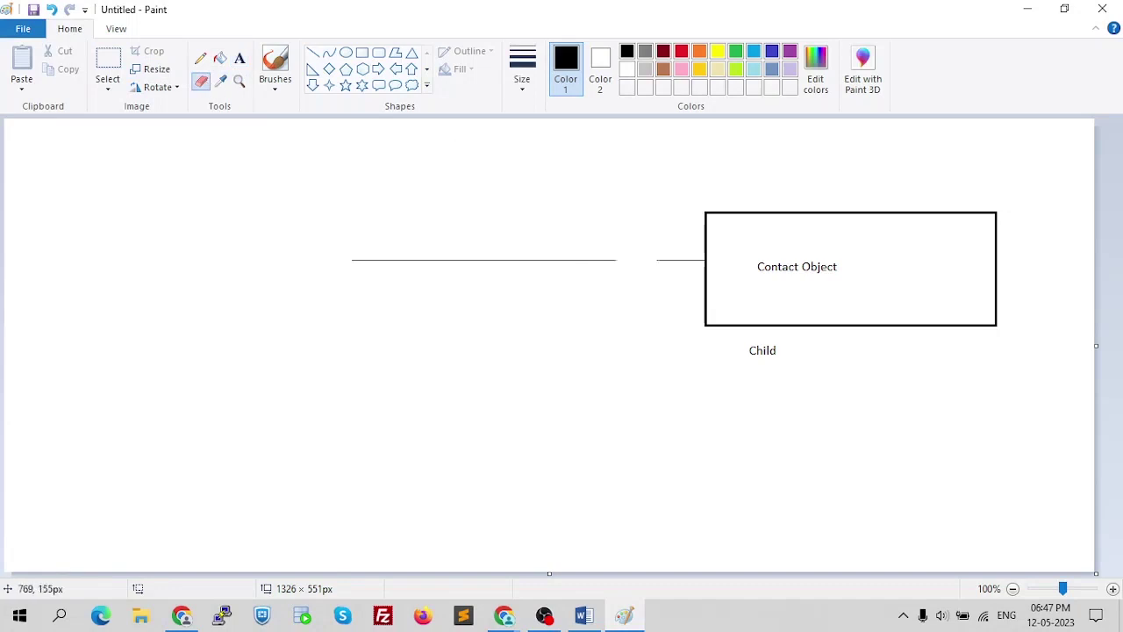
{"action": "mouse_move", "coordinate": [334, 209]}
{"action": "left_mouse_down"}
{"action": "mouse_move", "coordinate": [442, 266]}
{"action": "mouse_move", "coordinate": [664, 258]}
{"action": "mouse_move", "coordinate": [728, 322]}
{"action": "mouse_move", "coordinate": [812, 338]}
{"action": "mouse_move", "coordinate": [948, 339]}
{"action": "mouse_move", "coordinate": [991, 310]}
{"action": "mouse_move", "coordinate": [985, 226]}
{"action": "mouse_move", "coordinate": [808, 209]}
{"action": "mouse_move", "coordinate": [704, 228]}
{"action": "mouse_move", "coordinate": [847, 258]}
{"action": "mouse_move", "coordinate": [728, 251]}
{"action": "left_mouse_up"}
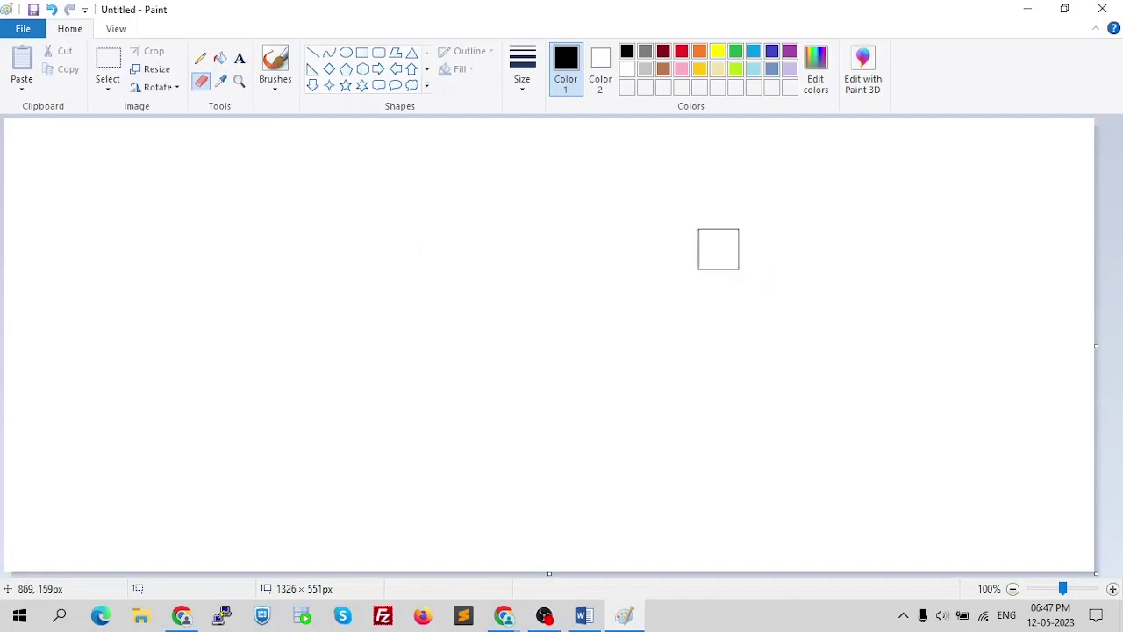
{"action": "left_click", "coordinate": [361, 53]}
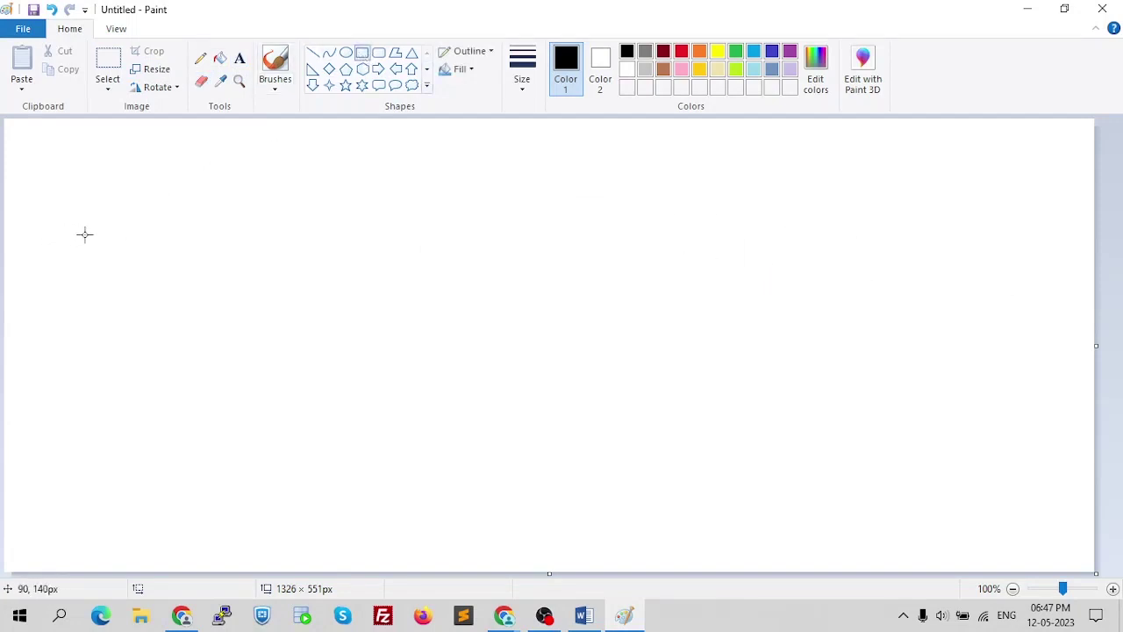
{"action": "mouse_move", "coordinate": [78, 230]}
{"action": "left_mouse_down"}
{"action": "mouse_move", "coordinate": [389, 387]}
{"action": "mouse_move", "coordinate": [441, 368]}
{"action": "left_mouse_up"}
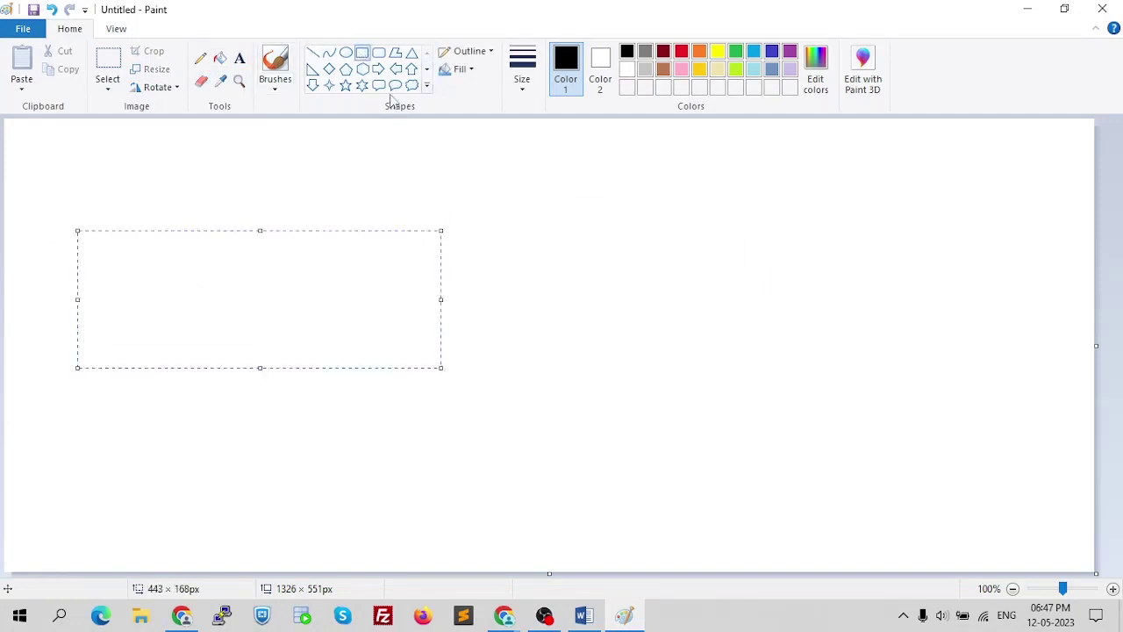
{"action": "key", "text": "ctrl+z"}
{"action": "left_click_drag", "start_coordinate": [99, 223], "coordinate": [347, 349]}
{"action": "left_click_drag", "start_coordinate": [742, 216], "coordinate": [952, 354]}
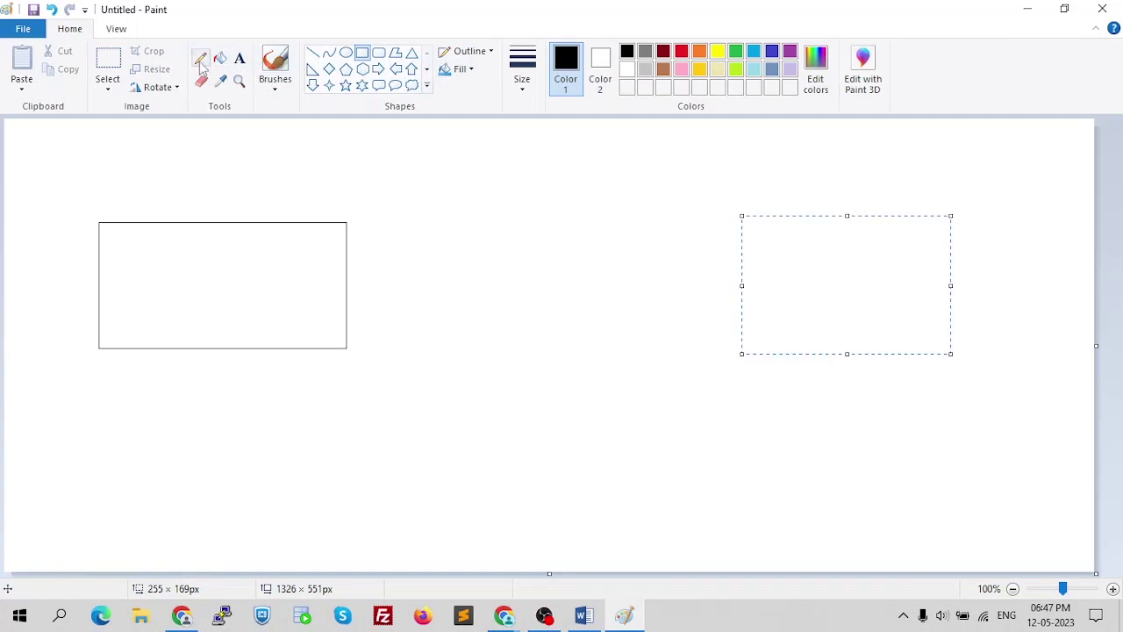
- Join the rectangles with a thickest-width line and place a text box in the left one
{"action": "left_click", "coordinate": [313, 53]}
{"action": "left_click", "coordinate": [530, 96]}
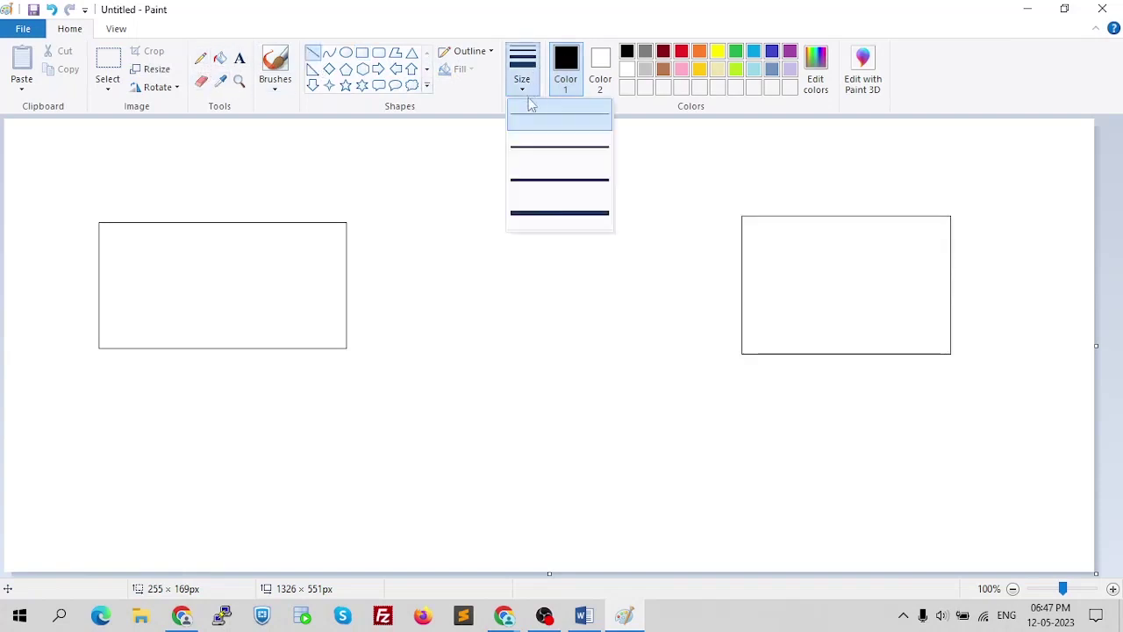
{"action": "left_click", "coordinate": [544, 219]}
{"action": "left_click_drag", "start_coordinate": [347, 289], "coordinate": [742, 287]}
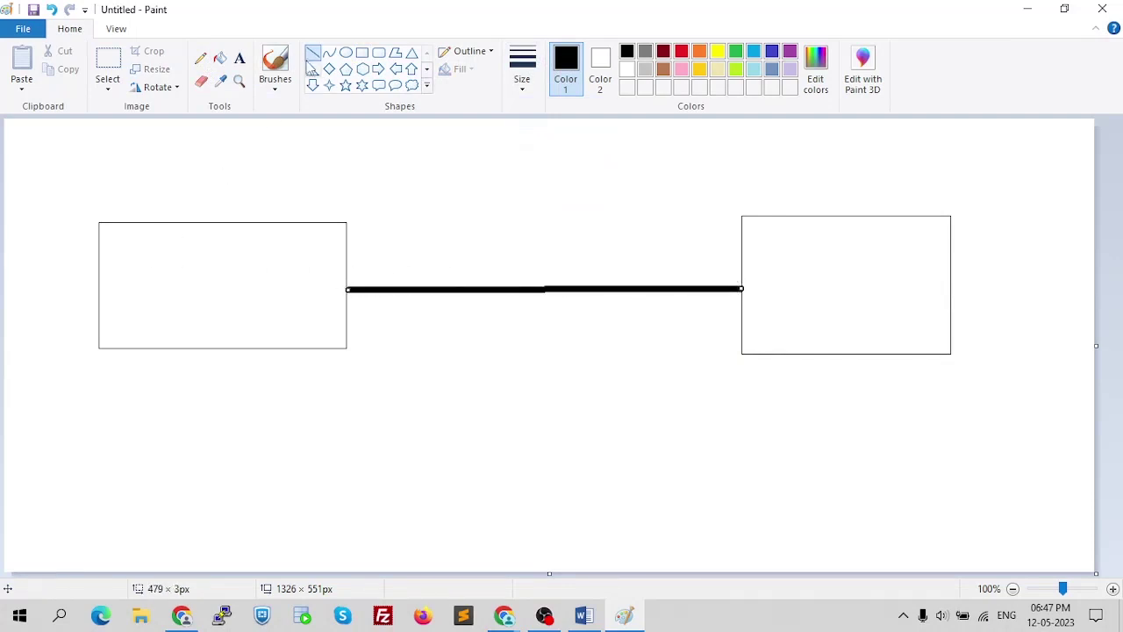
{"action": "left_click", "coordinate": [239, 58]}
{"action": "left_click_drag", "start_coordinate": [140, 262], "coordinate": [302, 306]}
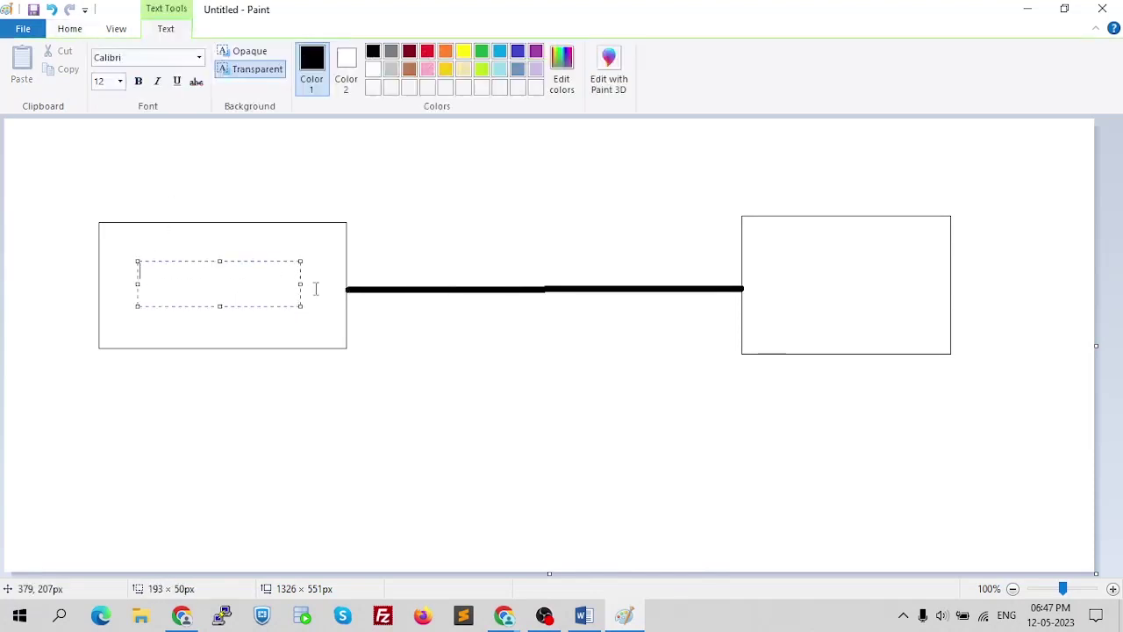
- Label the left box Class and the right box Student
{"action": "type", "text": "C"}
{"action": "left_click_drag", "start_coordinate": [788, 272], "coordinate": [919, 305]}
{"action": "type", "text": "Student"}
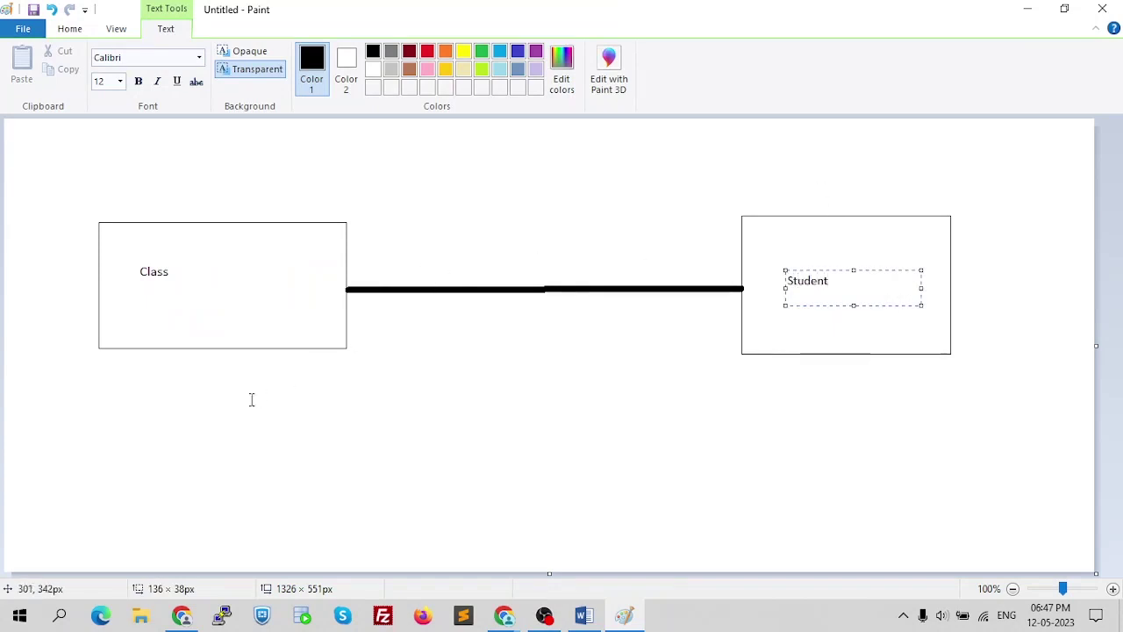
{"action": "left_click", "coordinate": [202, 379]}
- Add a size-14 'Parent' label above the Class box
{"action": "left_click_drag", "start_coordinate": [132, 185], "coordinate": [312, 215]}
{"action": "left_click", "coordinate": [120, 82]}
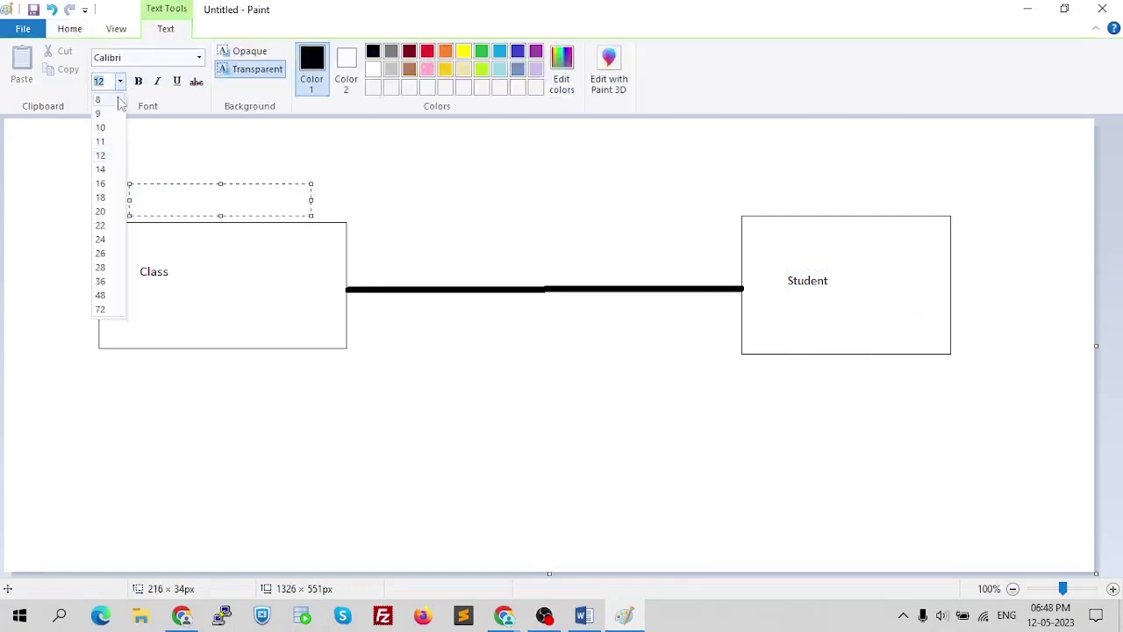
{"action": "left_click", "coordinate": [106, 181]}
{"action": "type", "text": "PArent"}
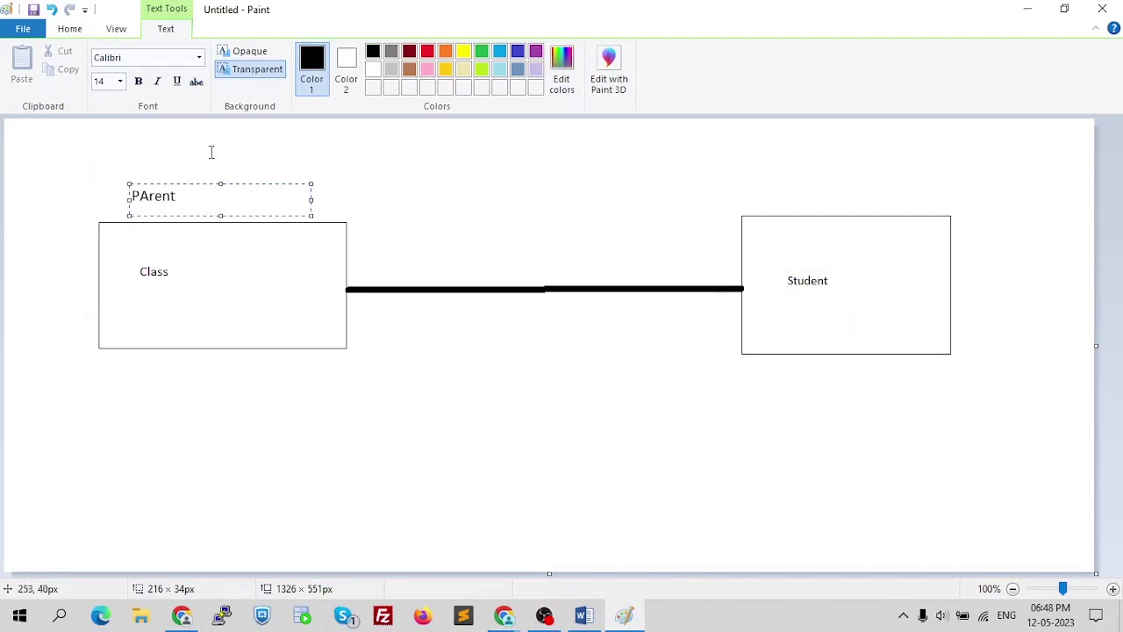
{"action": "key", "text": "Left"}
{"action": "key", "text": "Left"}
{"action": "key", "text": "Left"}
{"action": "key", "text": "Left"}
{"action": "key", "text": "BackSpace"}
{"action": "type", "text": "a"}
- Add a 'Child' label above the Student box
{"action": "left_click_drag", "start_coordinate": [764, 173], "coordinate": [932, 207]}
{"action": "type", "text": "Child"}
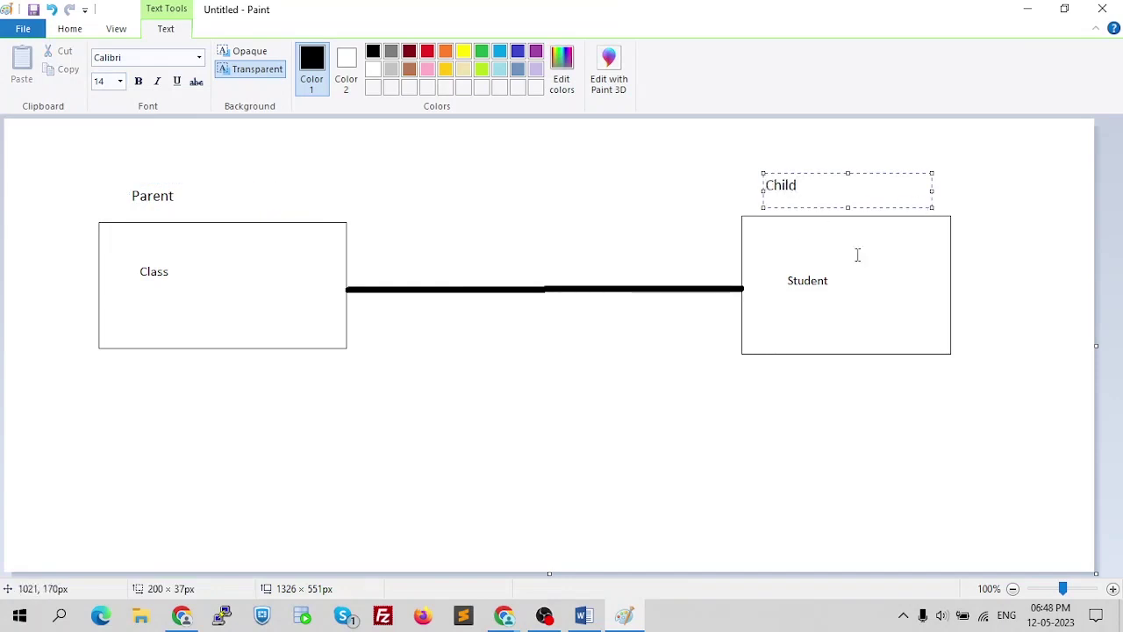
{"action": "left_click", "coordinate": [710, 210]}
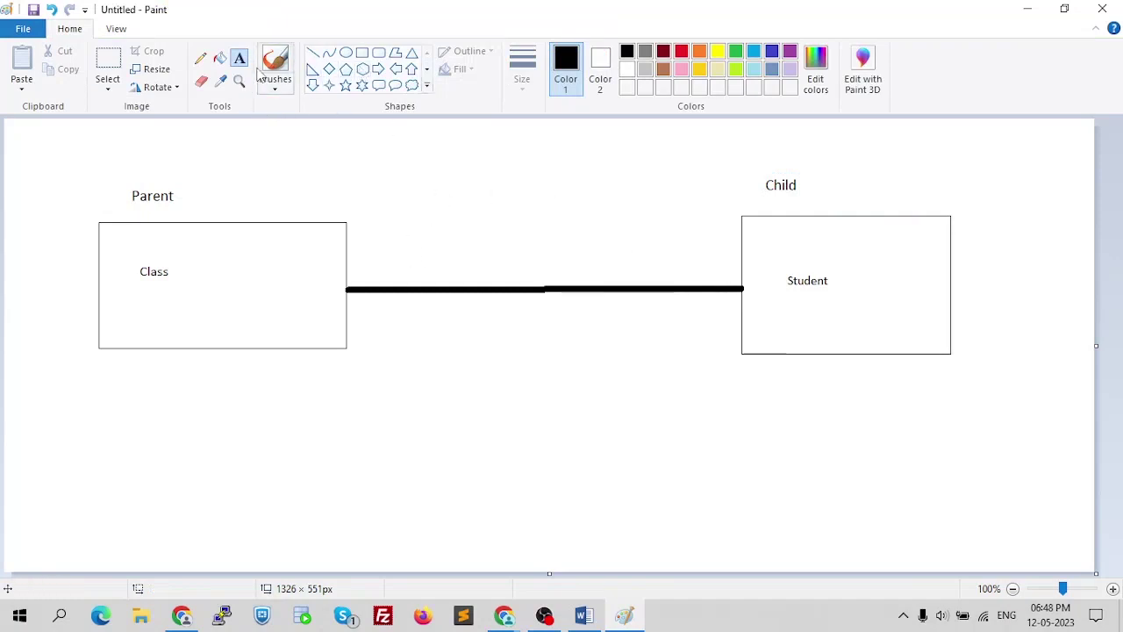
{"action": "left_click", "coordinate": [201, 81]}
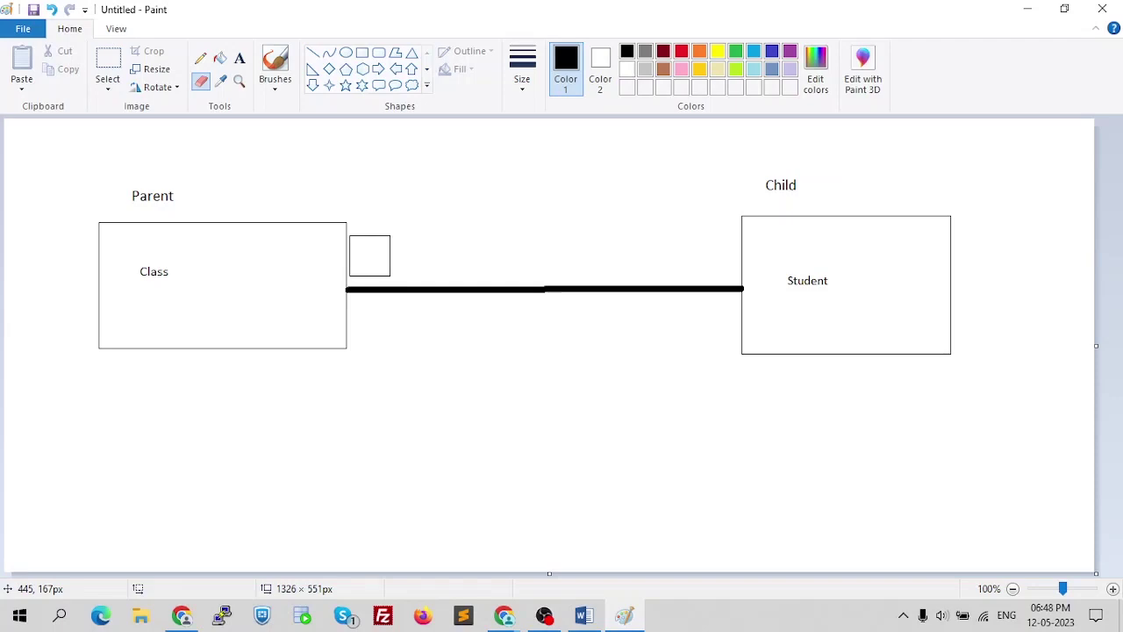
- Glance at the Word notes, then switch to Salesforce in the browser
{"action": "key", "text": "alt+Tab"}
{"action": "scroll", "coordinate": [493, 298], "scroll_direction": "down", "scroll_amount": 2}
{"action": "scroll", "coordinate": [493, 318], "scroll_direction": "up", "scroll_amount": 5}
{"action": "key", "text": "alt+Tab"}
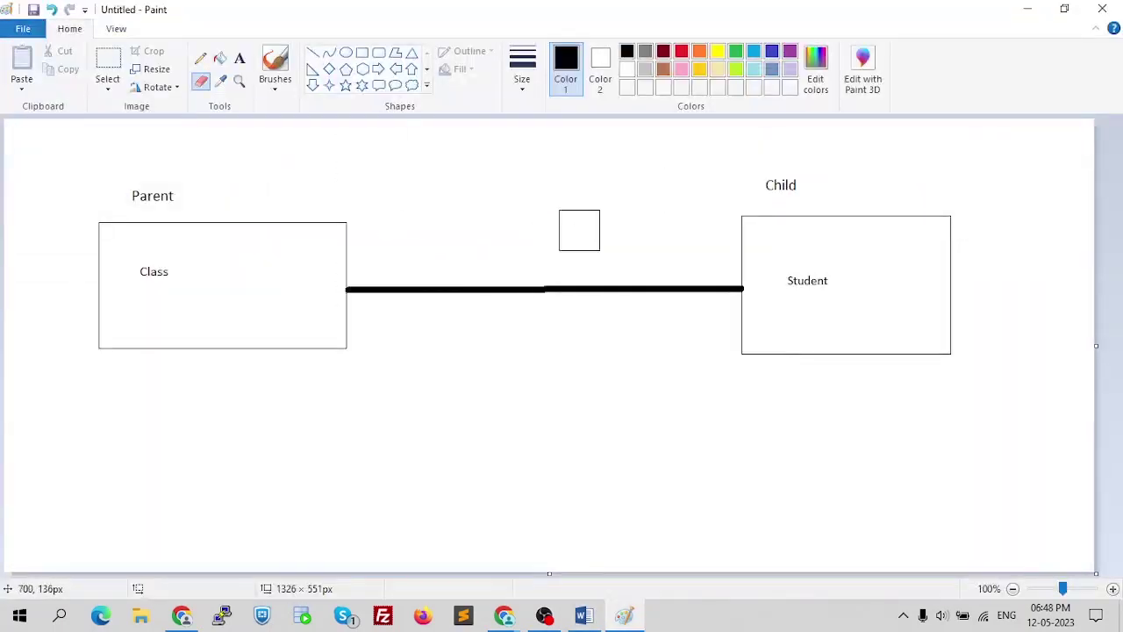
{"action": "key", "text": "alt+Tab"}
{"action": "key", "text": "alt+Tab"}
{"action": "key", "text": "Tab"}
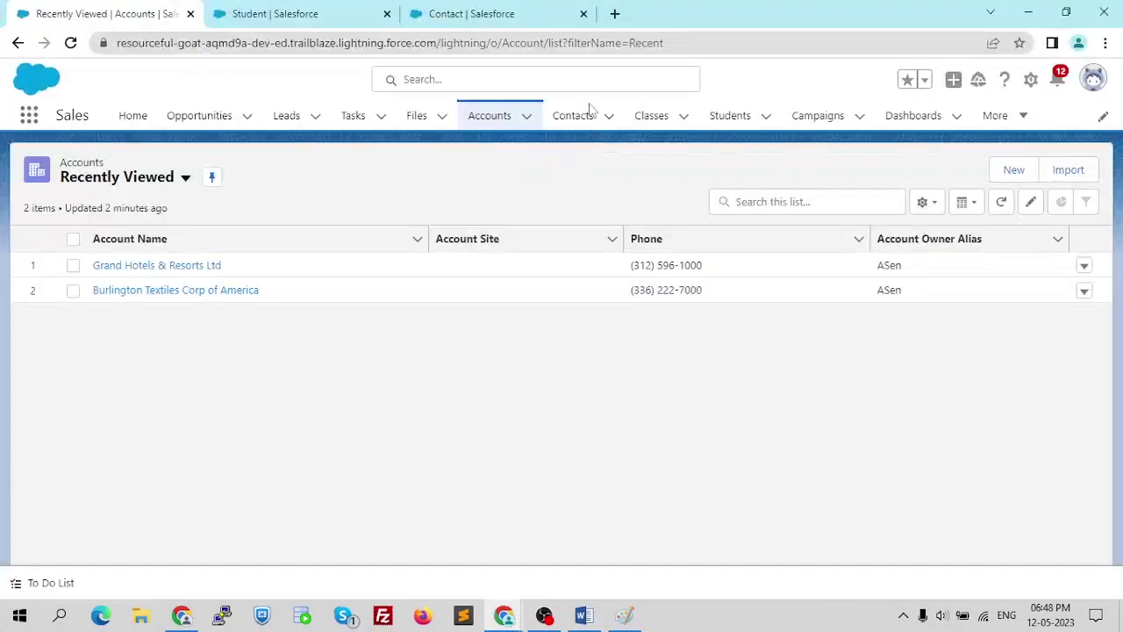
- Open the Students list, then open the Student object's Edit Object page in a new tab
{"action": "left_click", "coordinate": [747, 122]}
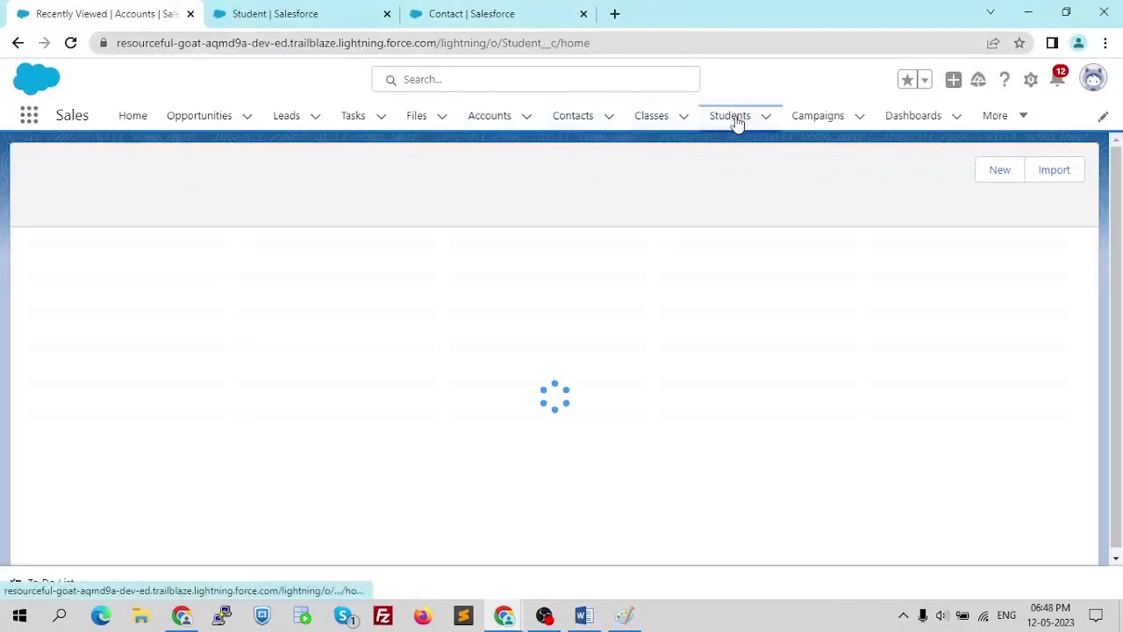
{"action": "left_click", "coordinate": [662, 122]}
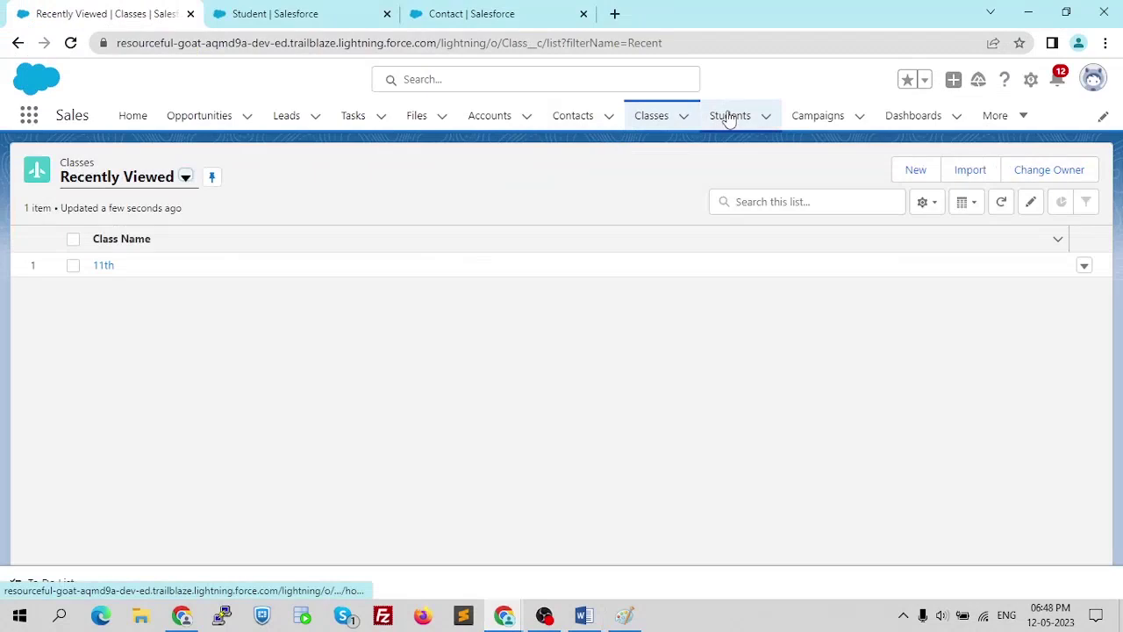
{"action": "left_click", "coordinate": [728, 120]}
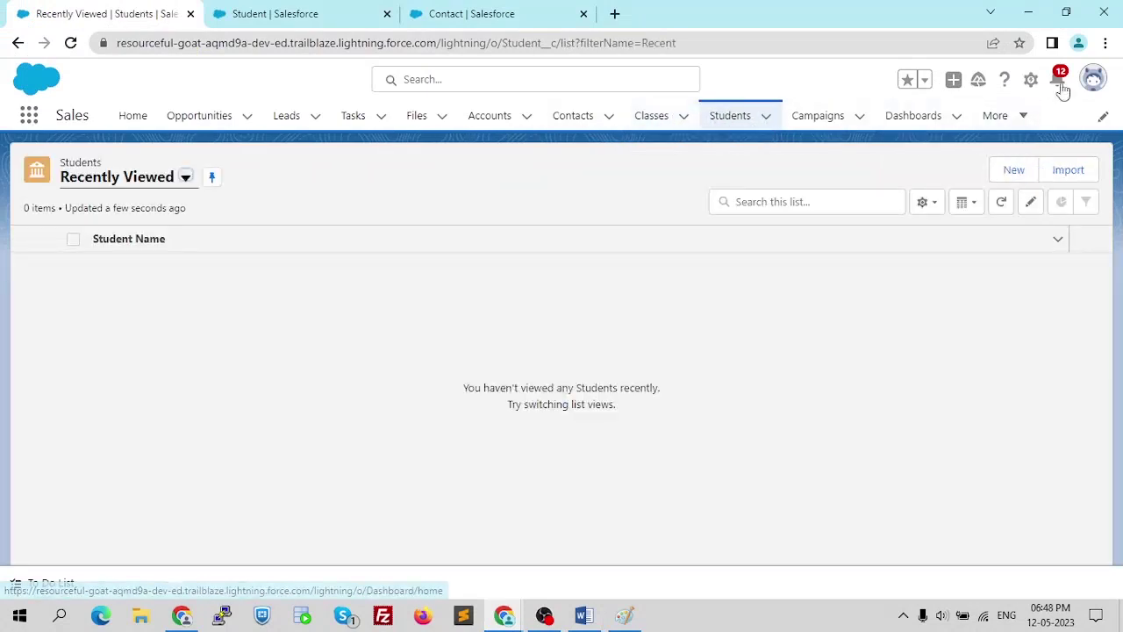
{"action": "left_click", "coordinate": [1031, 82]}
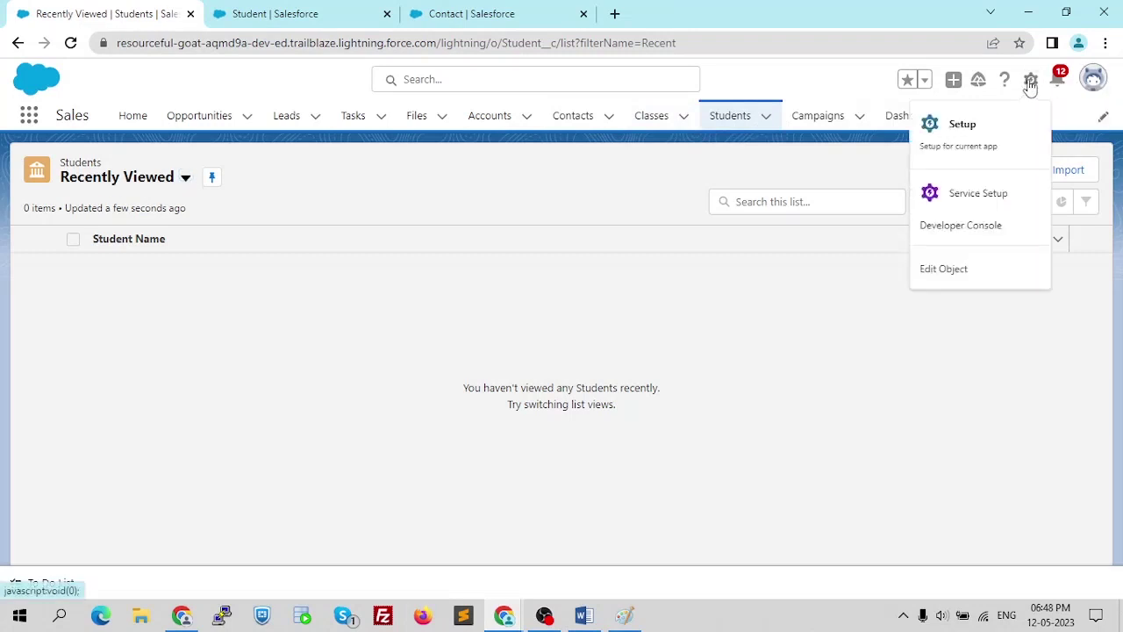
{"action": "right_click", "coordinate": [955, 269]}
{"action": "left_click", "coordinate": [1007, 279]}
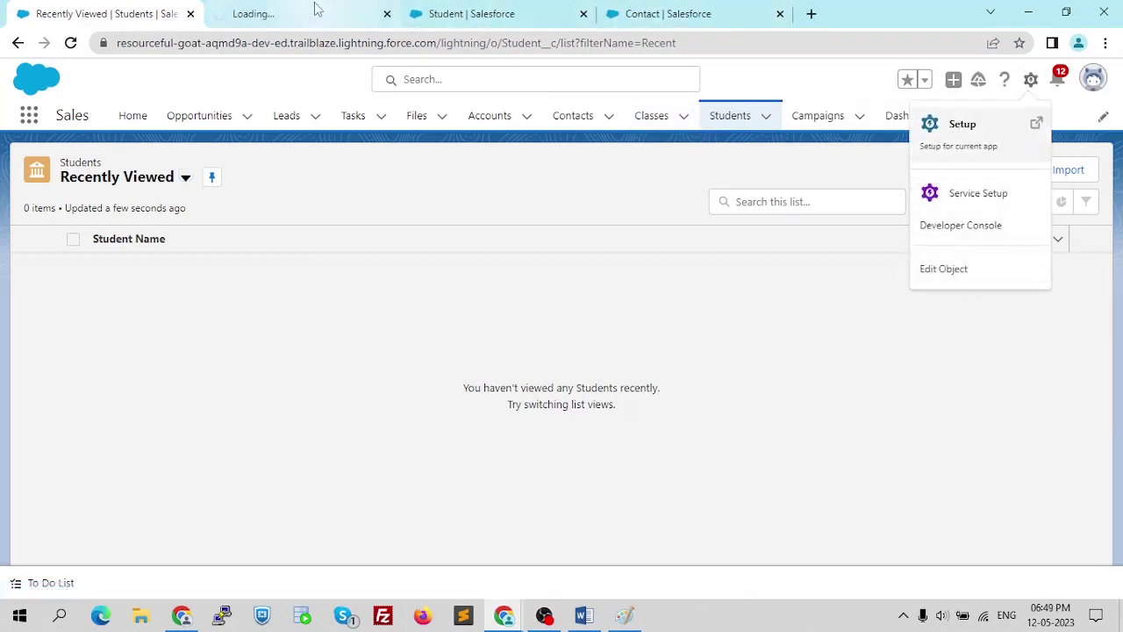
{"action": "left_click", "coordinate": [316, 8]}
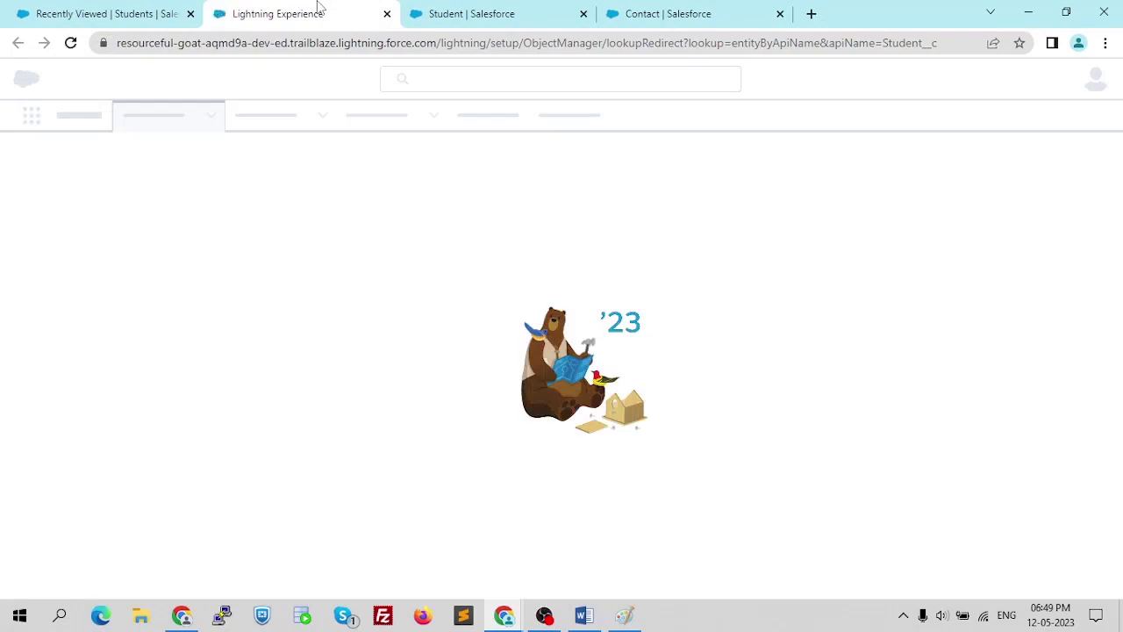
{"action": "left_click", "coordinate": [107, 10]}
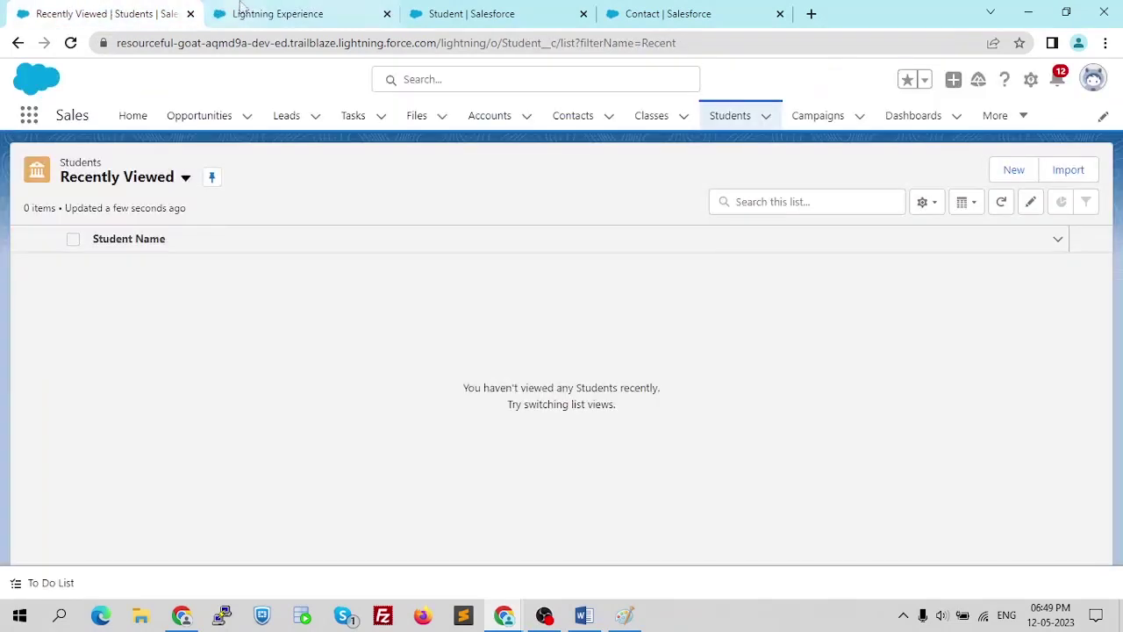
{"action": "left_click", "coordinate": [283, 11]}
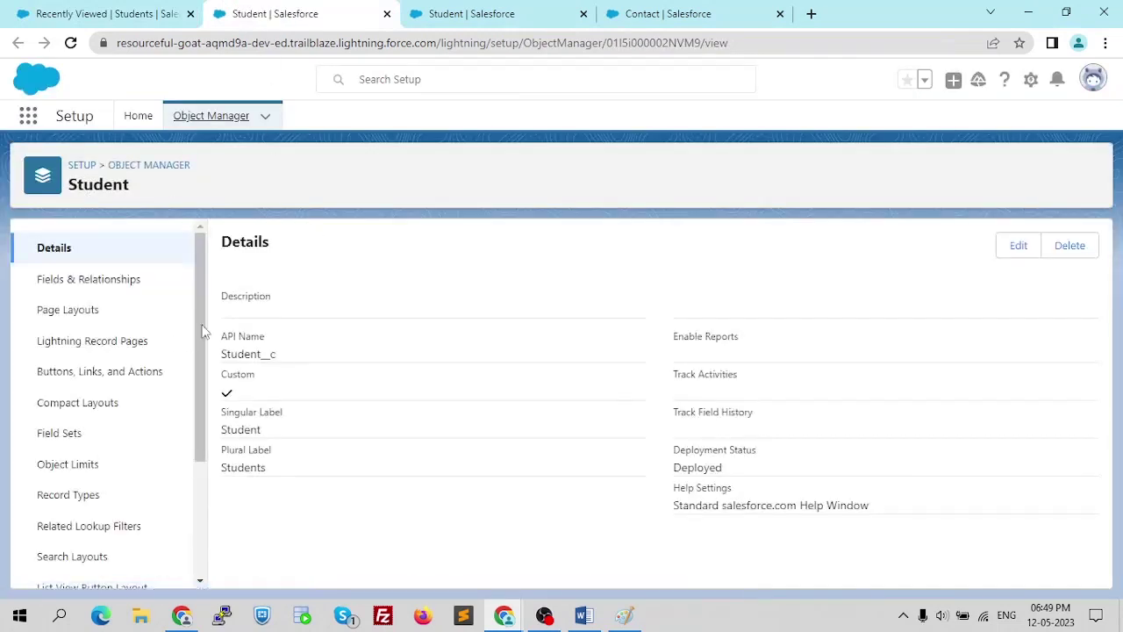
- List the Student object's fields and highlight the Master-Detail(Class) data type
{"action": "left_click", "coordinate": [89, 281]}
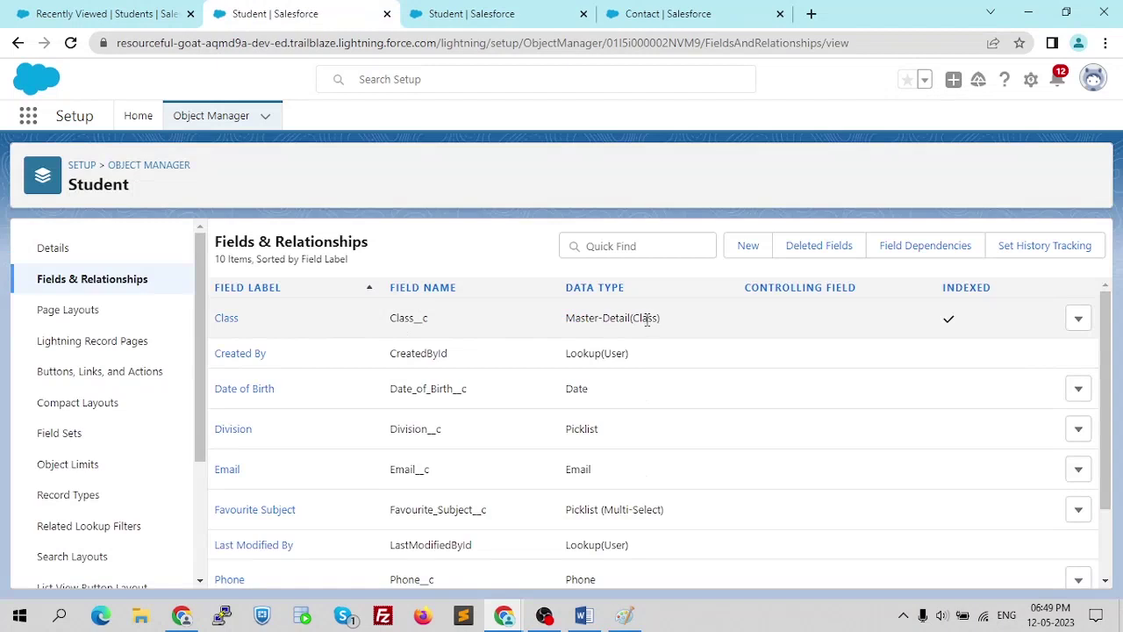
{"action": "left_click_drag", "start_coordinate": [664, 321], "coordinate": [590, 318]}
{"action": "left_click_drag", "start_coordinate": [664, 321], "coordinate": [569, 314]}
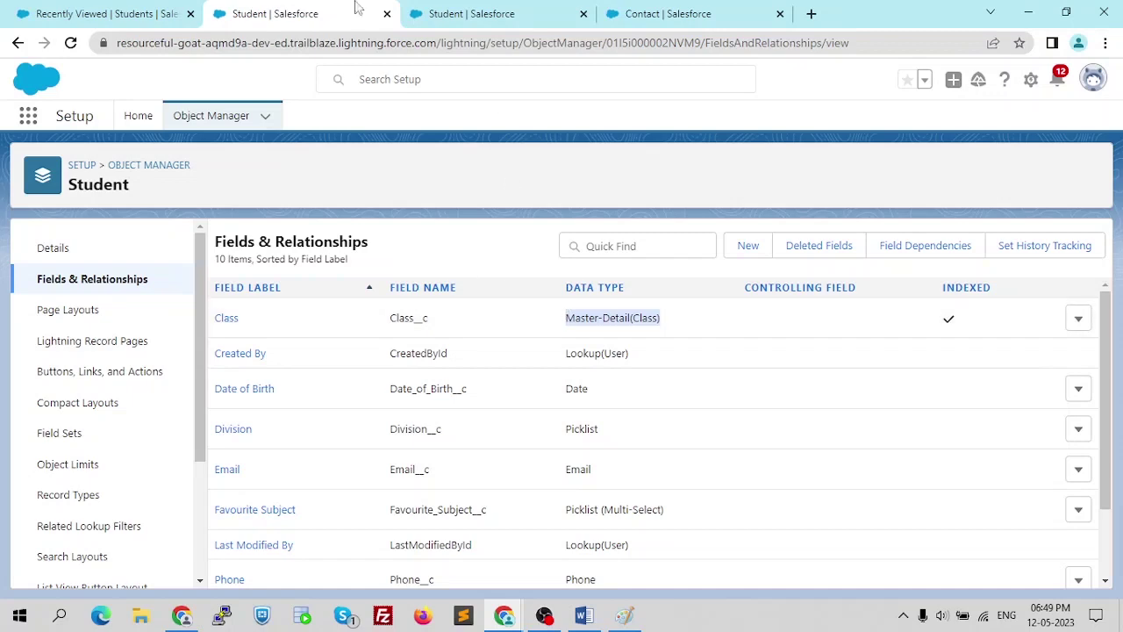
{"action": "left_click", "coordinate": [100, 13]}
- Scroll the Word notes to the Lookup Relationships section
{"action": "key", "text": "alt+Tab"}
{"action": "scroll", "coordinate": [528, 251], "scroll_direction": "up", "scroll_amount": 7}
{"action": "scroll", "coordinate": [528, 251], "scroll_direction": "down", "scroll_amount": 6}
{"action": "scroll", "coordinate": [523, 252], "scroll_direction": "up", "scroll_amount": 6}
{"action": "scroll", "coordinate": [521, 253], "scroll_direction": "up", "scroll_amount": 1}
{"action": "scroll", "coordinate": [521, 297], "scroll_direction": "down", "scroll_amount": 1}
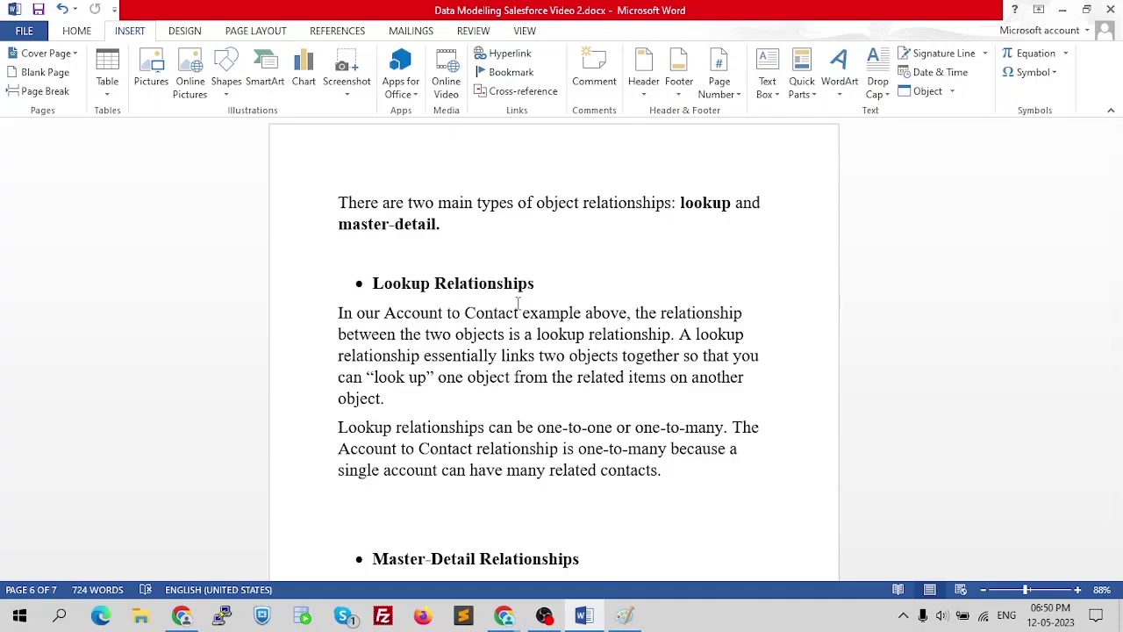
- Scroll the Word notes down to the Schema builder section and its diagram on page 7
{"action": "scroll", "coordinate": [518, 303], "scroll_direction": "down", "scroll_amount": 3}
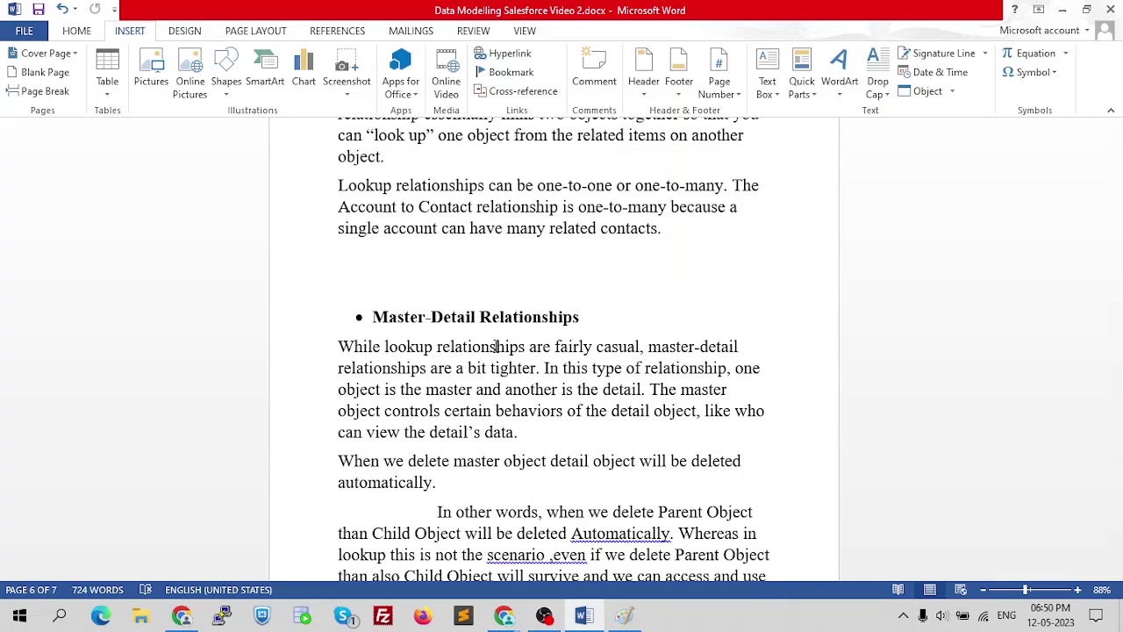
{"action": "scroll", "coordinate": [496, 347], "scroll_direction": "down", "scroll_amount": 10}
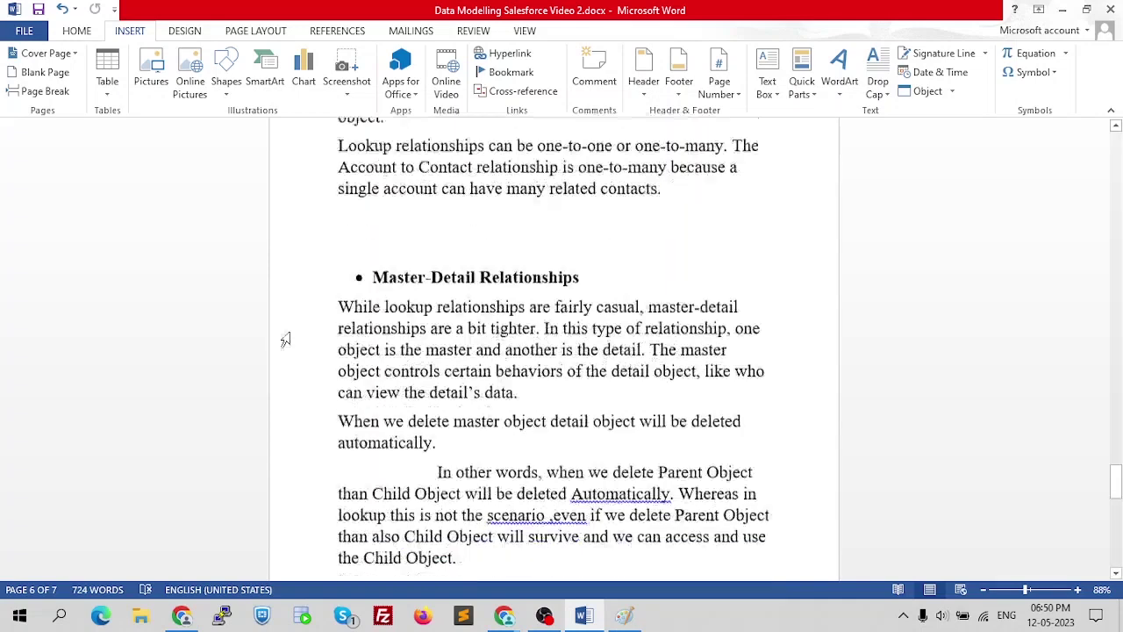
{"action": "scroll", "coordinate": [420, 362], "scroll_direction": "down", "scroll_amount": 1}
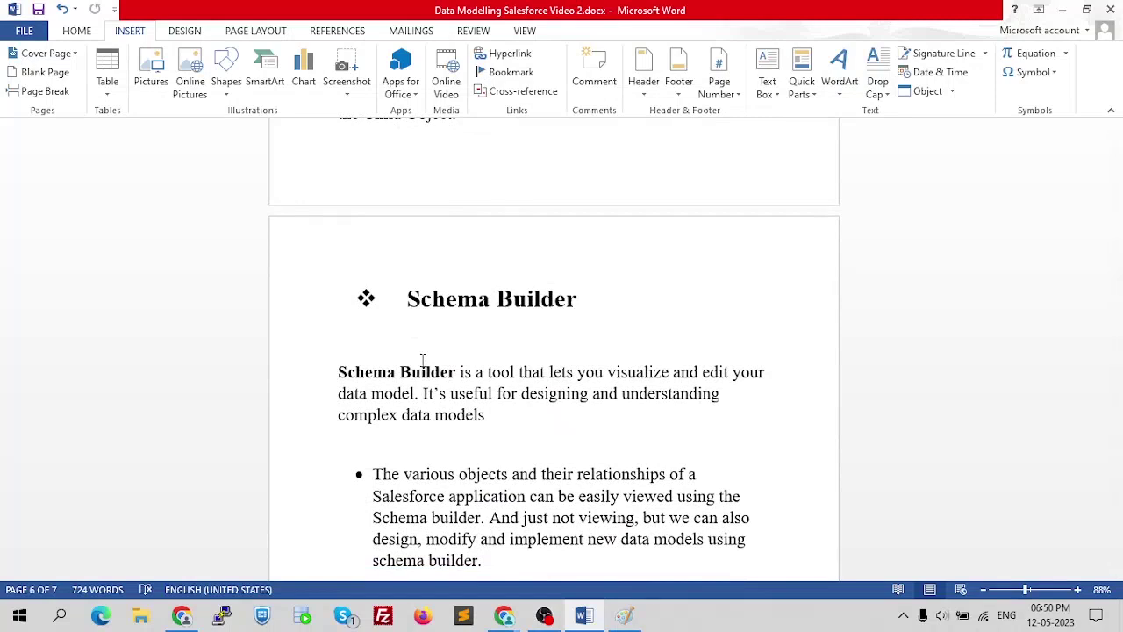
{"action": "scroll", "coordinate": [422, 360], "scroll_direction": "down", "scroll_amount": 1}
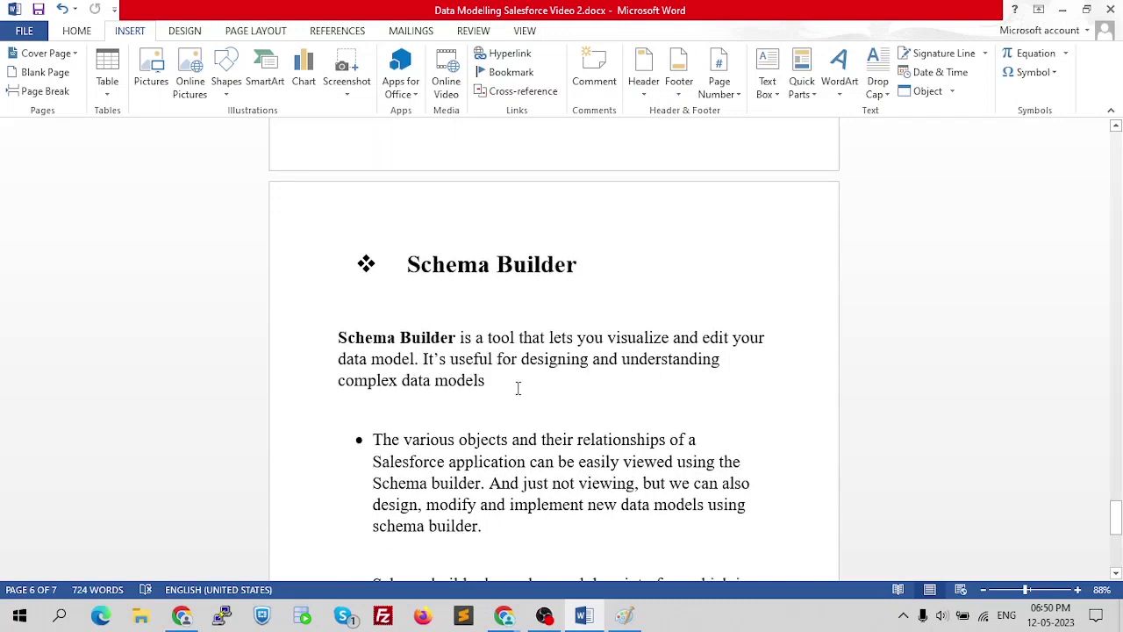
{"action": "scroll", "coordinate": [537, 391], "scroll_direction": "down", "scroll_amount": 2}
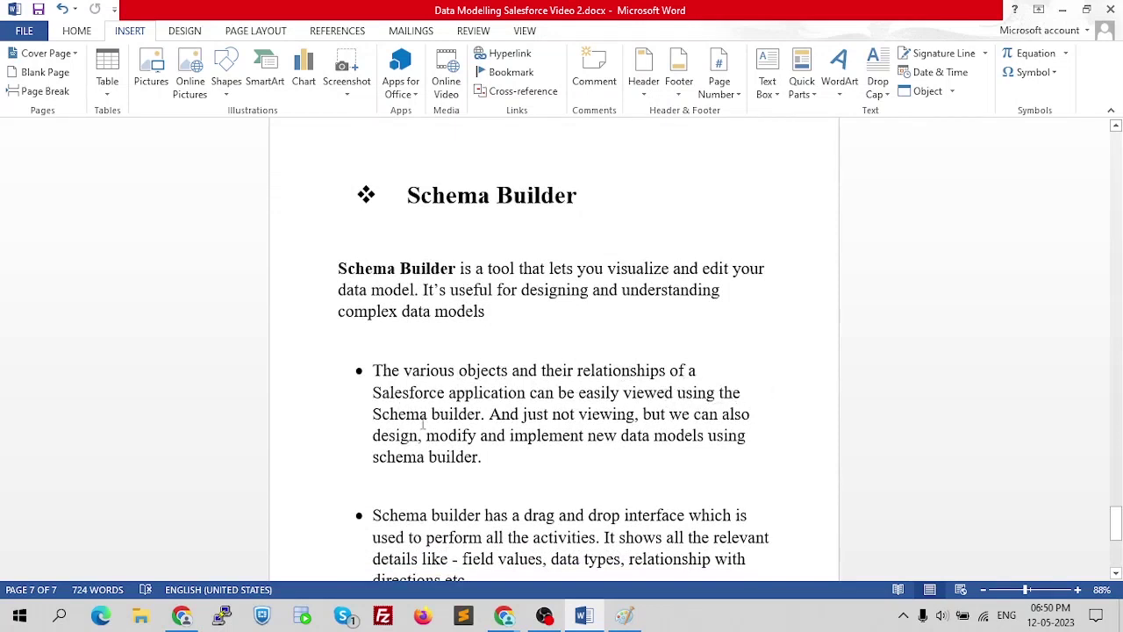
{"action": "scroll", "coordinate": [603, 409], "scroll_direction": "down", "scroll_amount": 1}
{"action": "scroll", "coordinate": [654, 378], "scroll_direction": "down", "scroll_amount": 2}
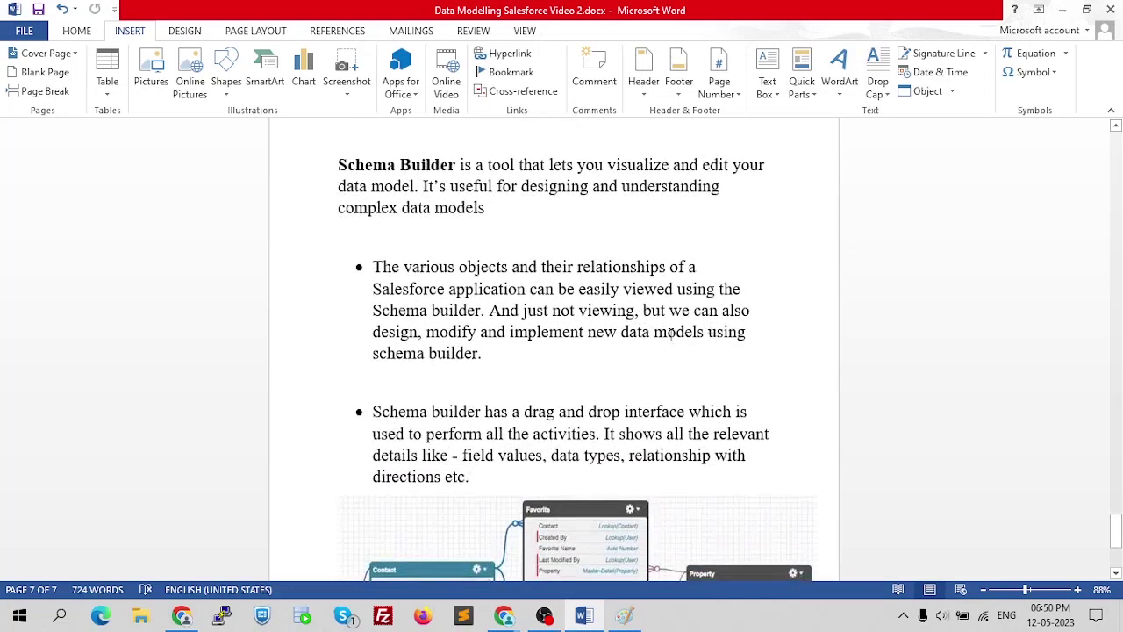
{"action": "scroll", "coordinate": [583, 351], "scroll_direction": "down", "scroll_amount": 3}
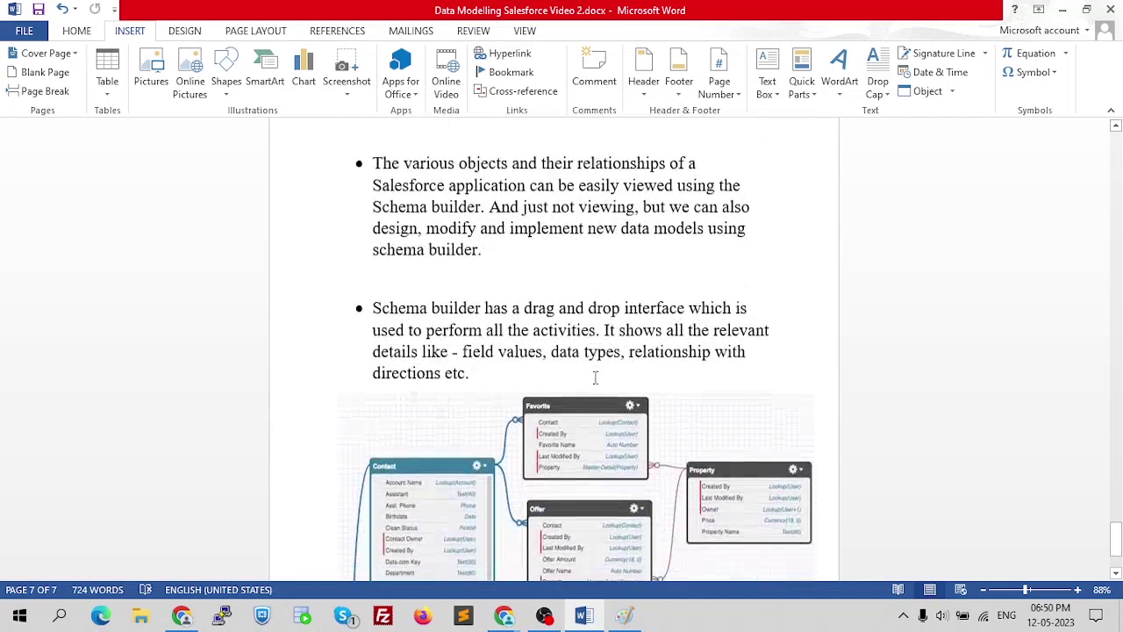
{"action": "scroll", "coordinate": [411, 283], "scroll_direction": "down", "scroll_amount": 2}
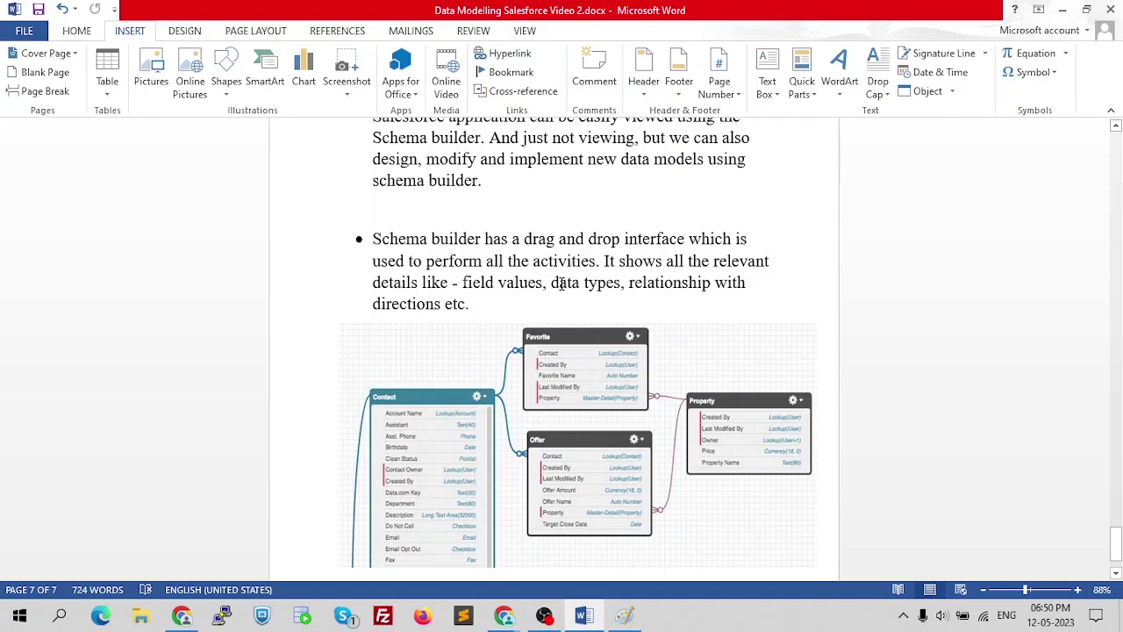
{"action": "scroll", "coordinate": [562, 284], "scroll_direction": "down", "scroll_amount": 2}
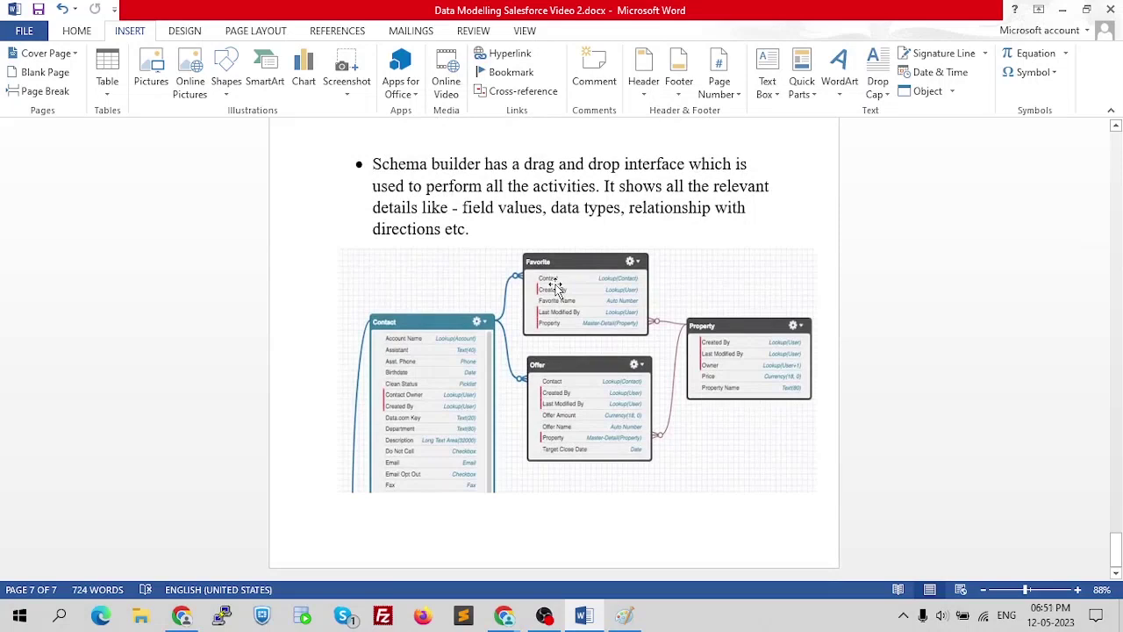
{"action": "key", "text": "alt+Tab"}
- Search Setup Quick Find for 'schema' and open Schema Builder
{"action": "left_click", "coordinate": [244, 9]}
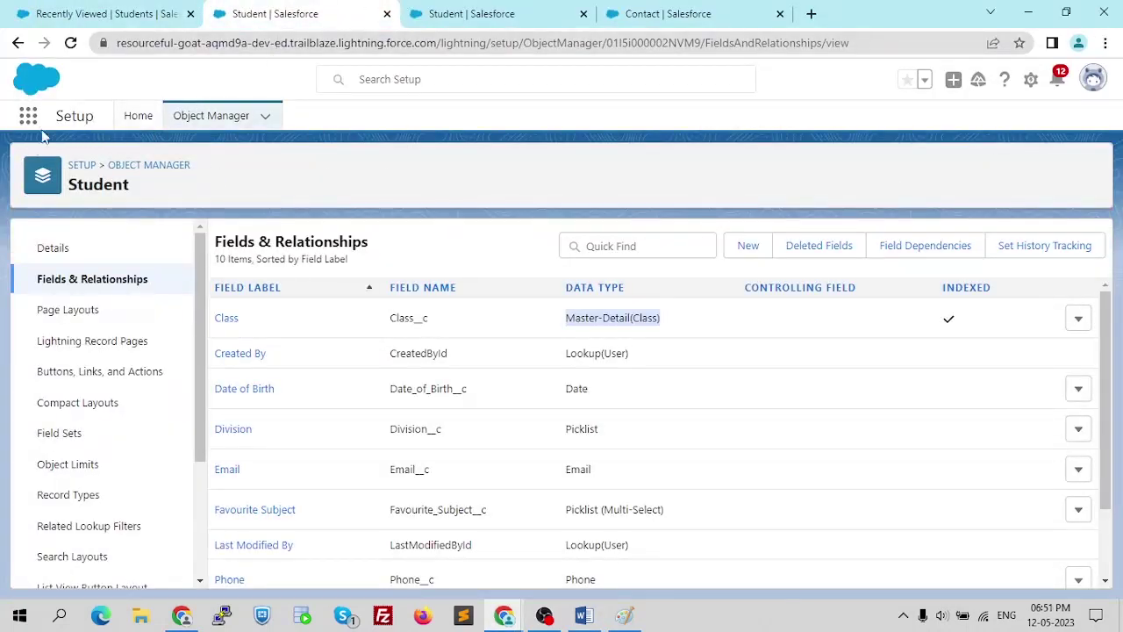
{"action": "left_click", "coordinate": [148, 117]}
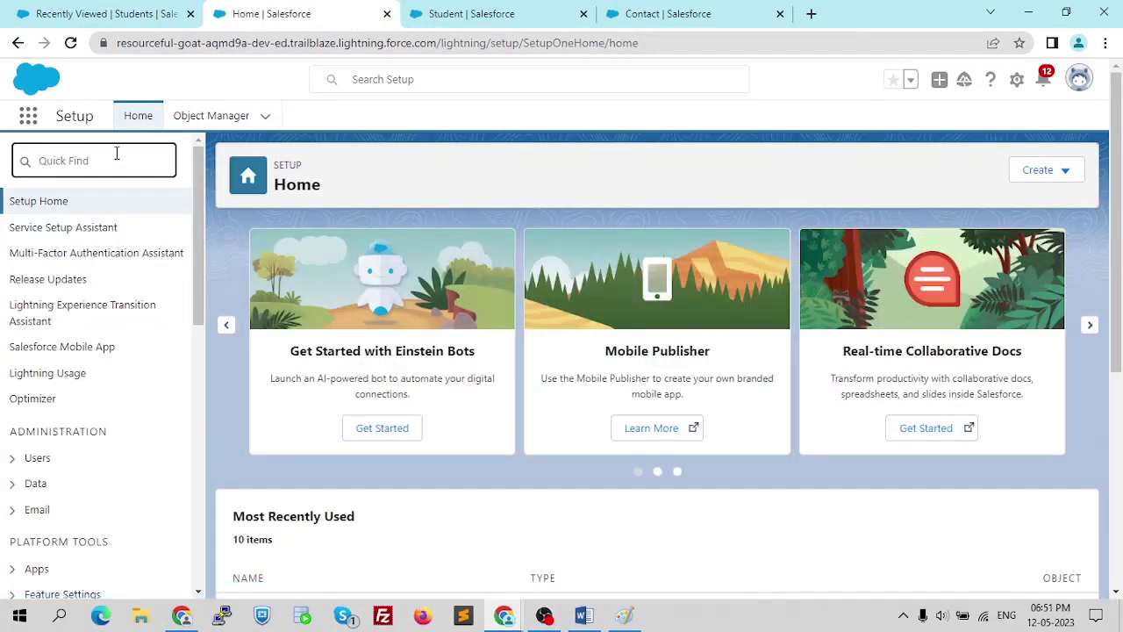
{"action": "type", "text": "schema"}
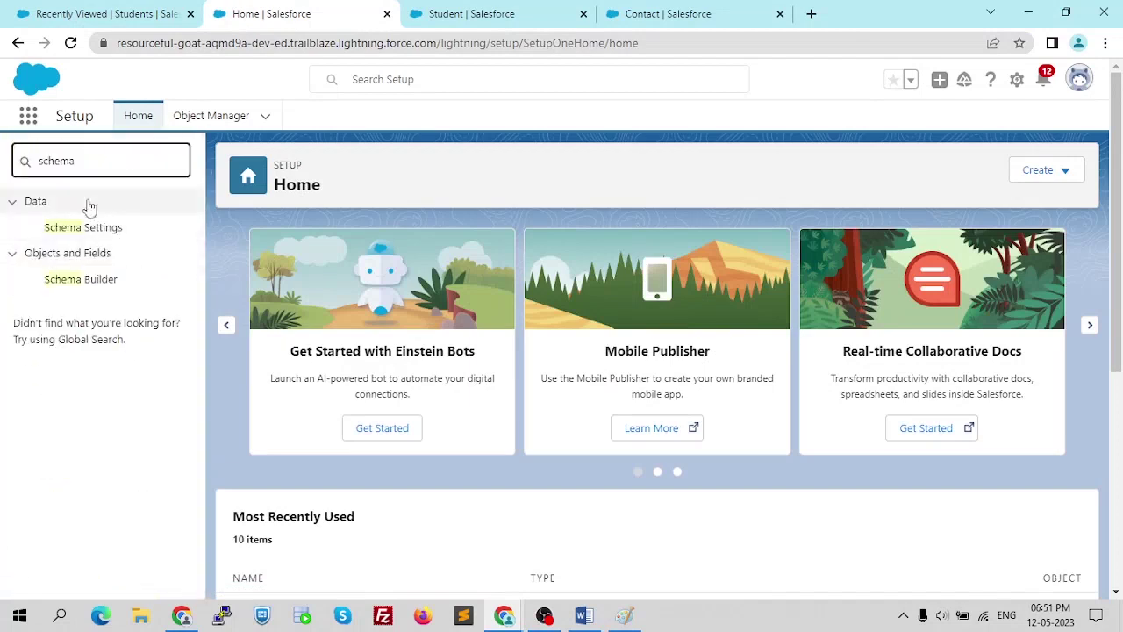
{"action": "left_click", "coordinate": [86, 282]}
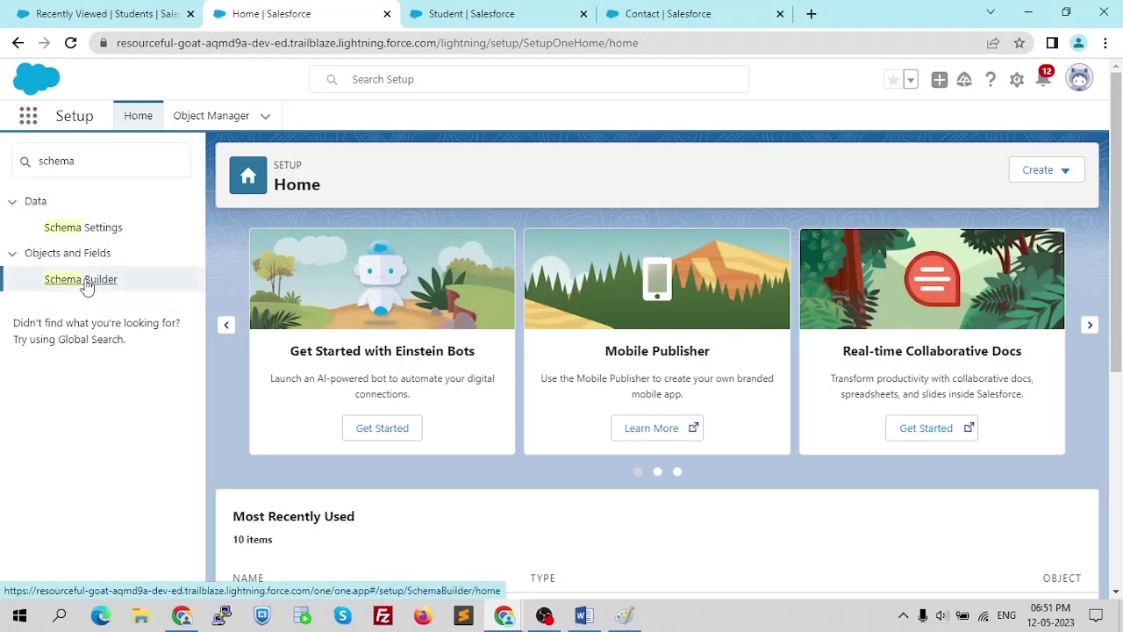
{"action": "left_click", "coordinate": [81, 279]}
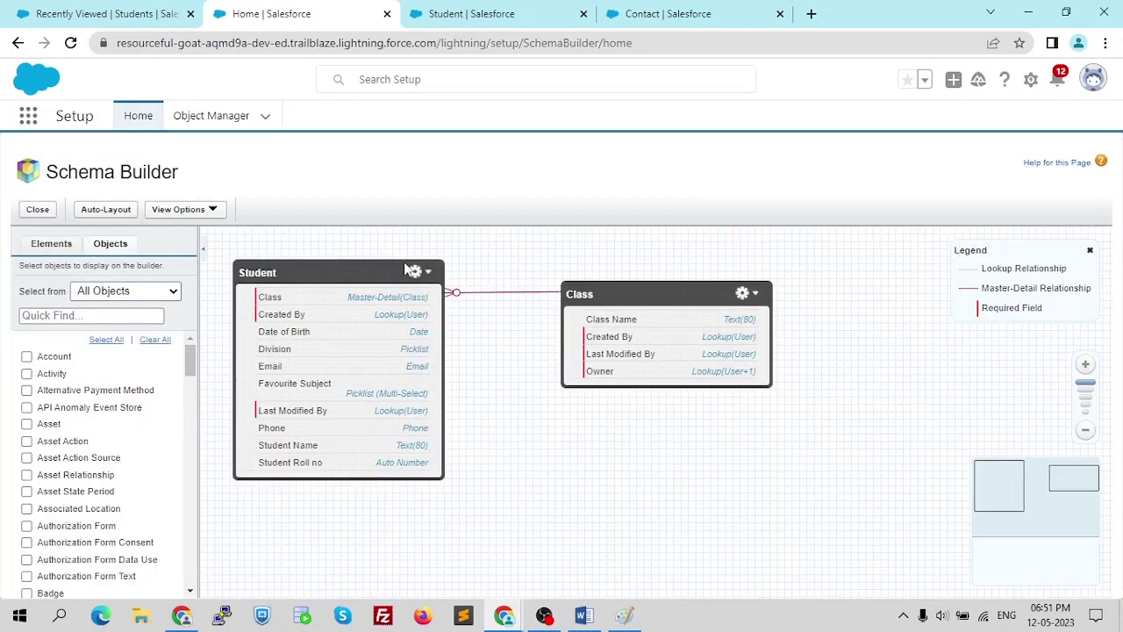
- Clear all objects from the Schema Builder canvas and check Account
{"action": "scroll", "coordinate": [565, 492], "scroll_direction": "down", "scroll_amount": 3}
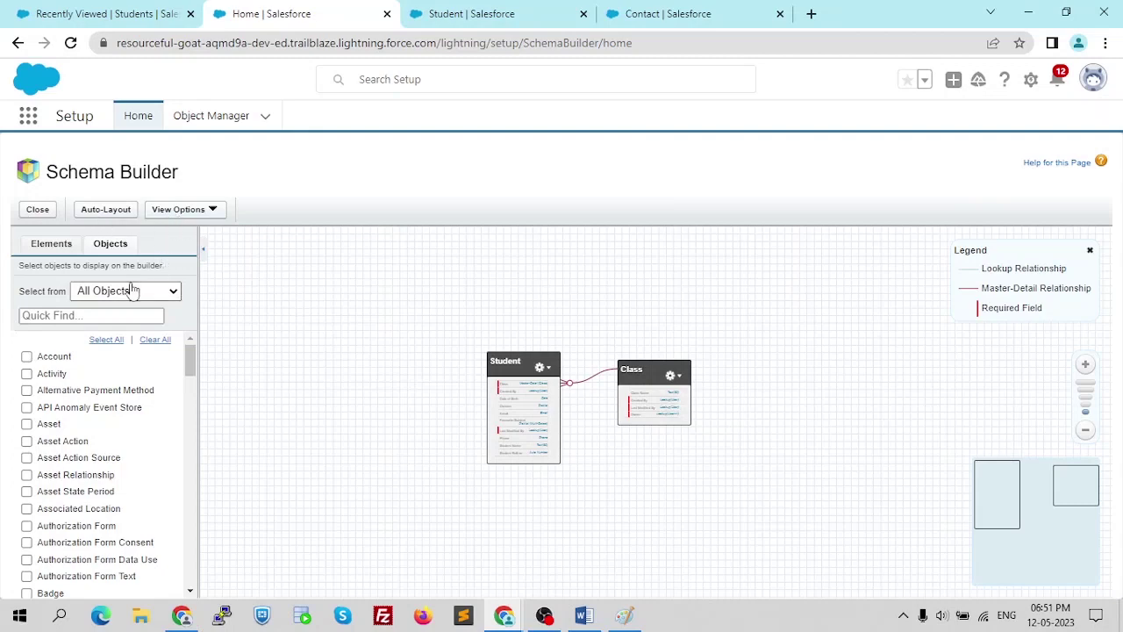
{"action": "left_click", "coordinate": [153, 347]}
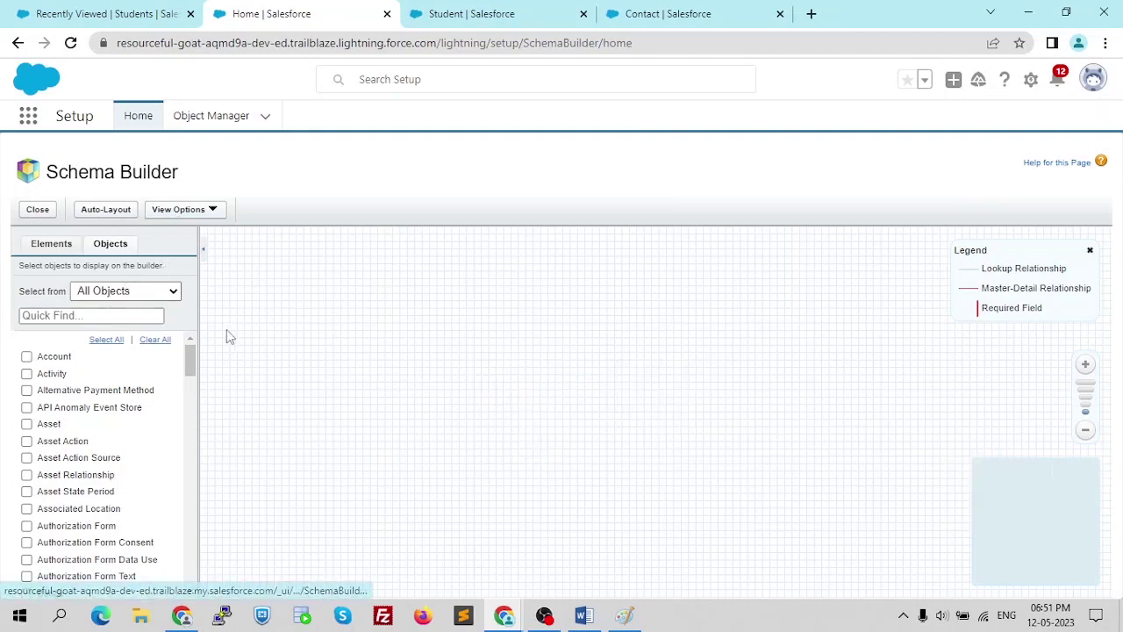
{"action": "left_click", "coordinate": [26, 358]}
- Add Activity and Contact to the canvas alongside Account
{"action": "left_click", "coordinate": [26, 374]}
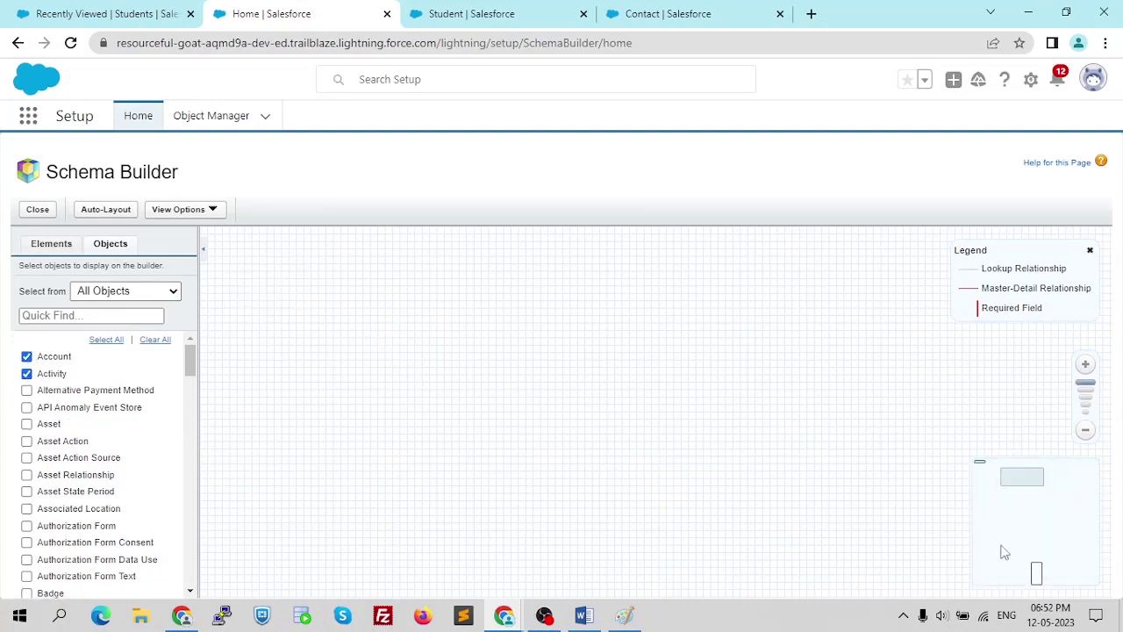
{"action": "left_click_drag", "start_coordinate": [1023, 478], "coordinate": [1044, 574]}
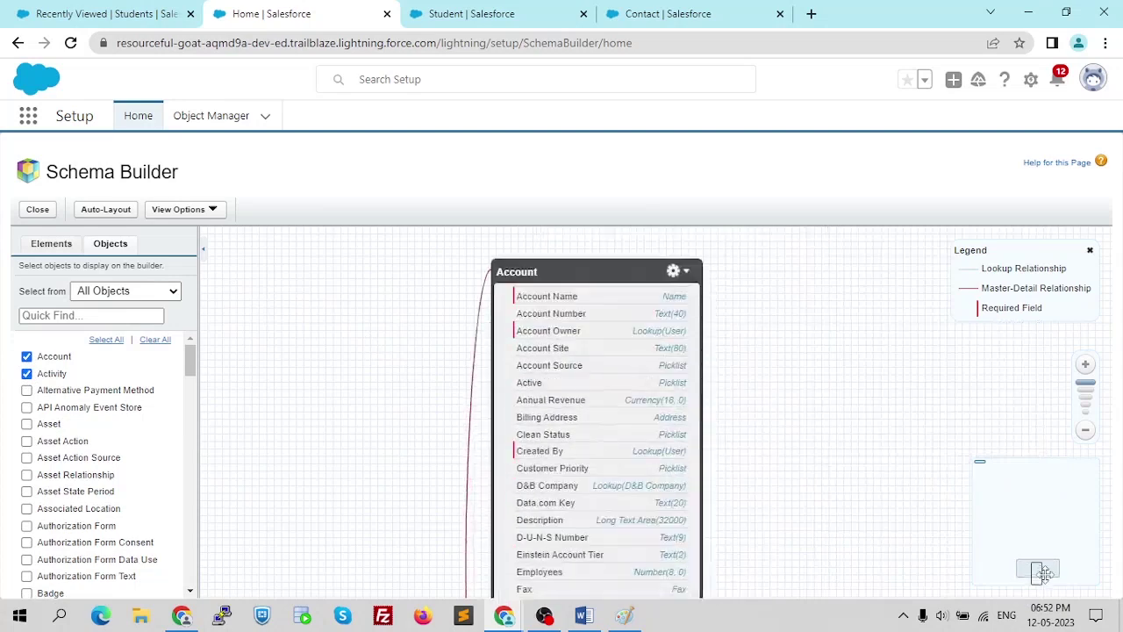
{"action": "key", "text": "ctrl+minus"}
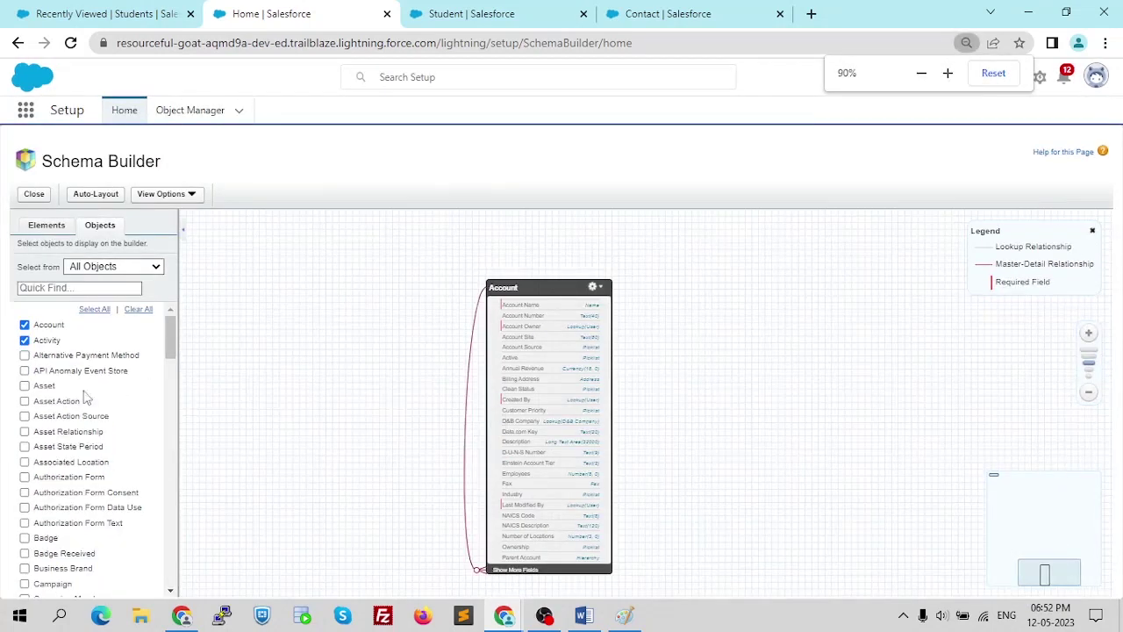
{"action": "scroll", "coordinate": [82, 419], "scroll_direction": "down", "scroll_amount": 3}
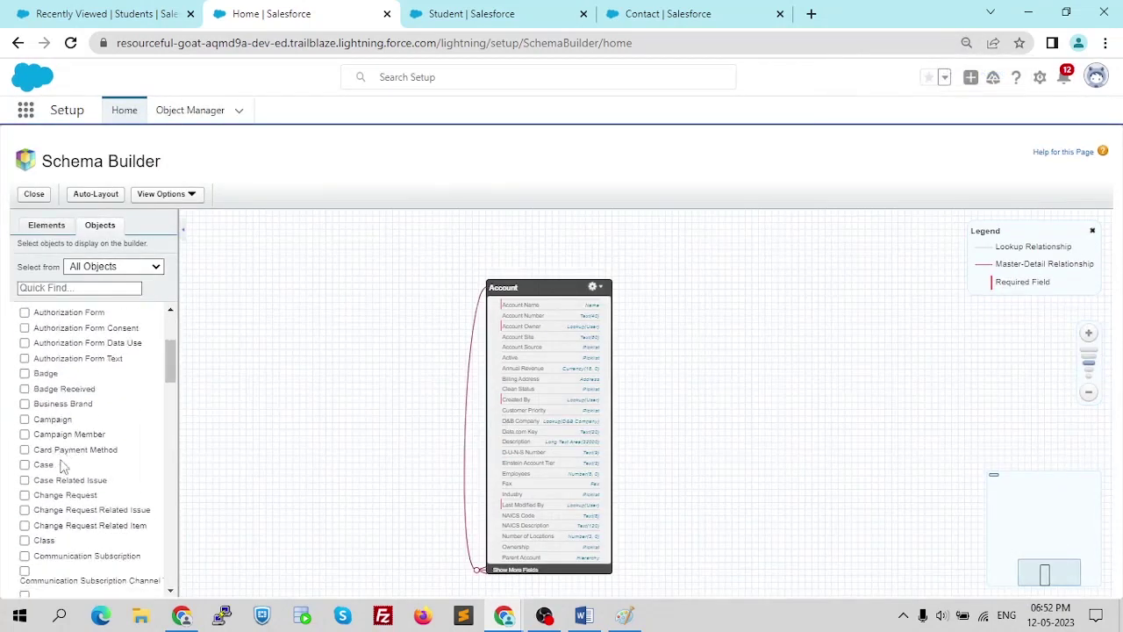
{"action": "scroll", "coordinate": [54, 501], "scroll_direction": "down", "scroll_amount": 2}
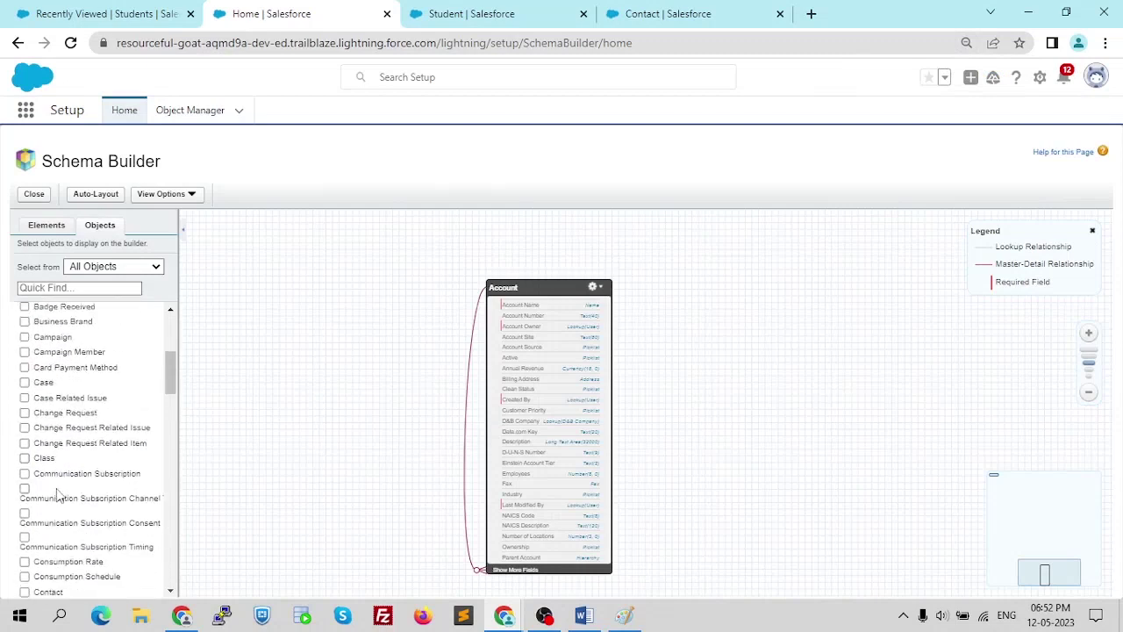
{"action": "scroll", "coordinate": [58, 497], "scroll_direction": "down", "scroll_amount": 2}
{"action": "left_click", "coordinate": [48, 511]}
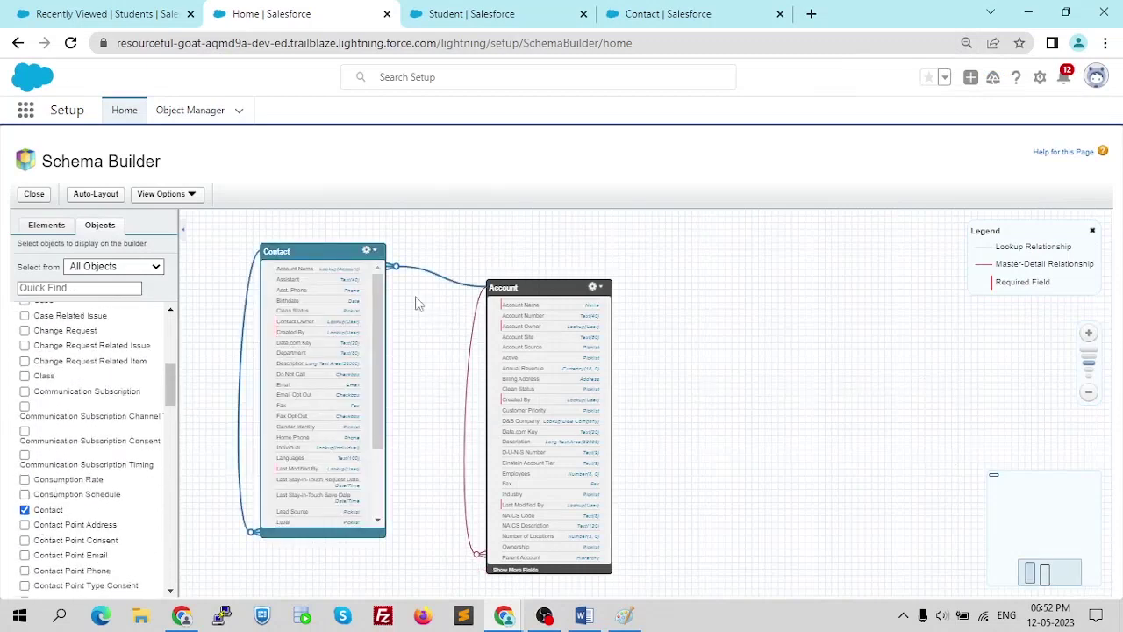
{"action": "key", "text": "ctrl+plus"}
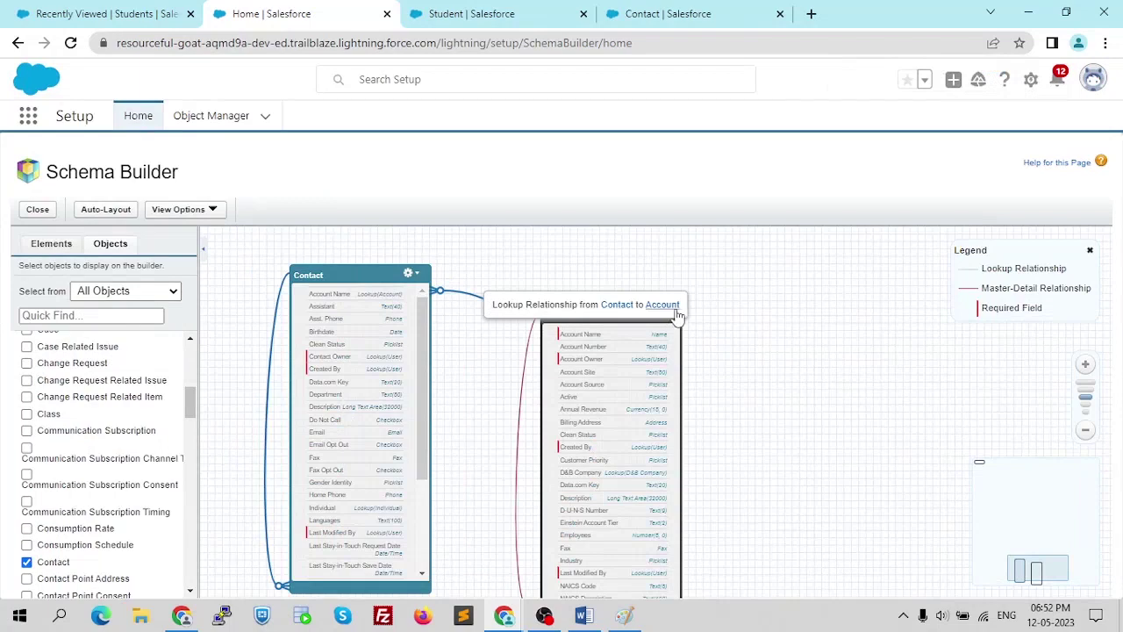
- Inspect Contact's lookup relationship lines to Account and to itself
{"action": "scroll", "coordinate": [693, 355], "scroll_direction": "down", "scroll_amount": 2}
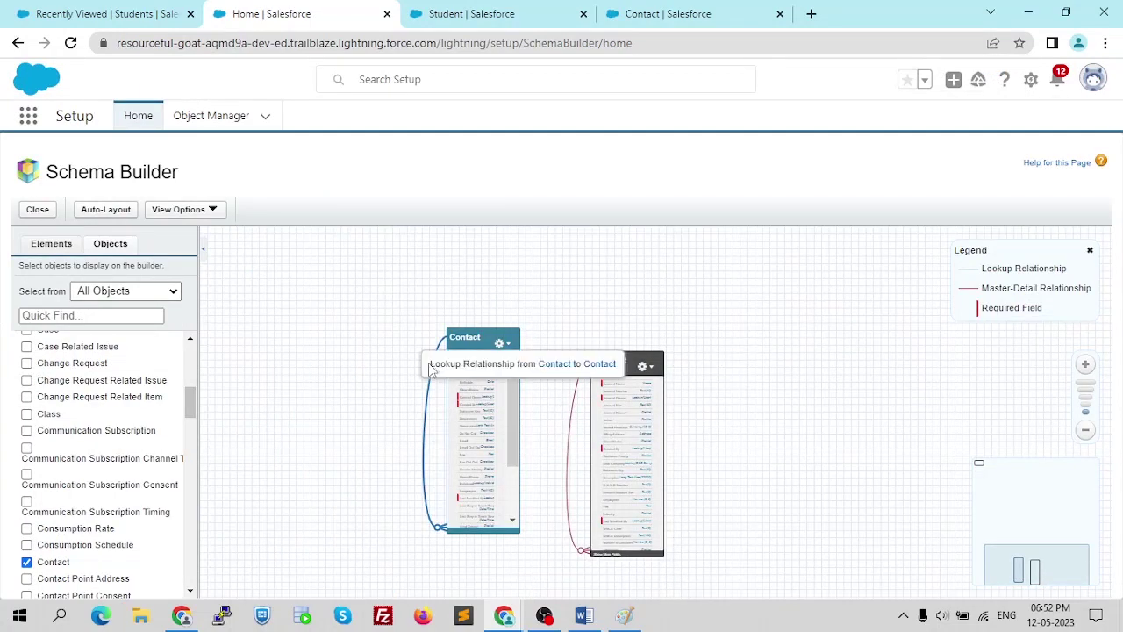
{"action": "scroll", "coordinate": [626, 302], "scroll_direction": "up", "scroll_amount": 2}
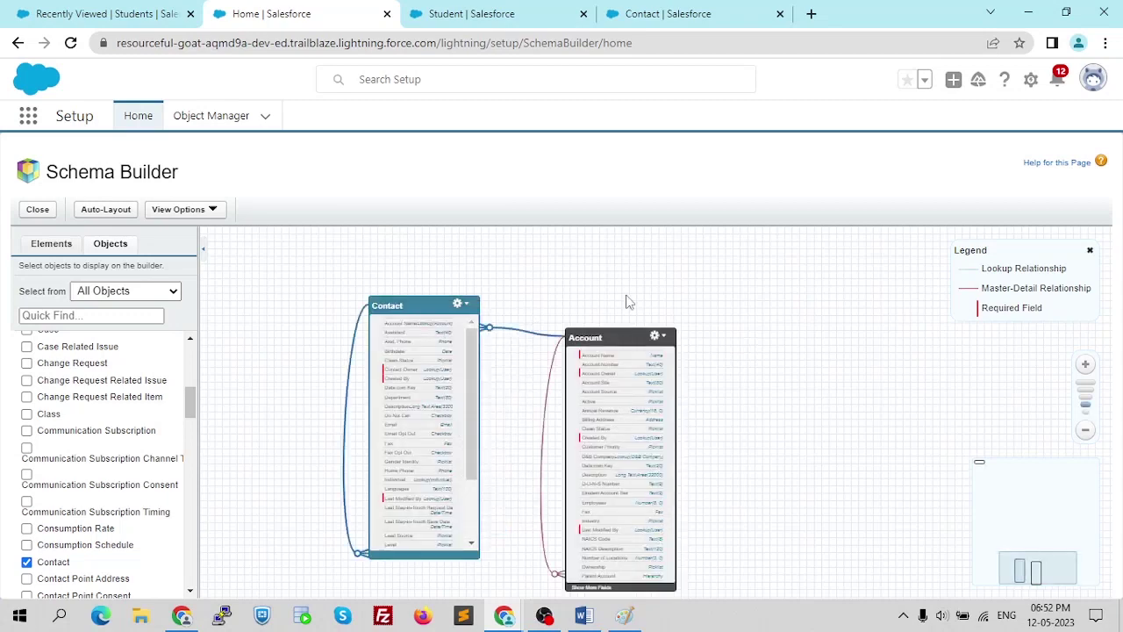
{"action": "scroll", "coordinate": [101, 421], "scroll_direction": "up", "scroll_amount": 3}
{"action": "scroll", "coordinate": [101, 421], "scroll_direction": "down", "scroll_amount": 5}
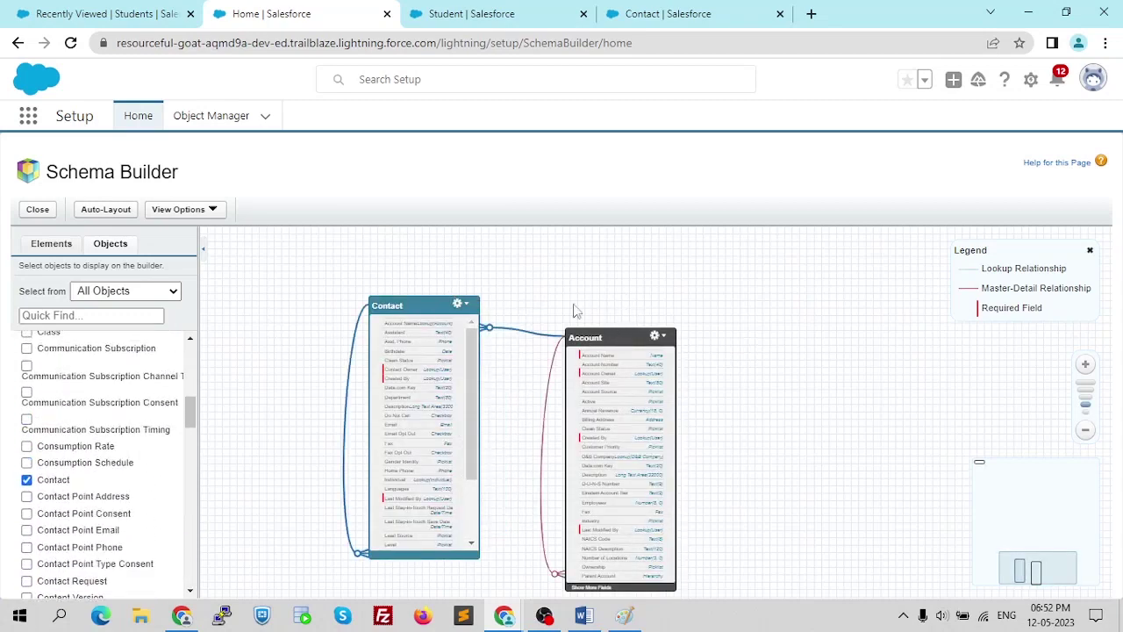
{"action": "mouse_move", "coordinate": [513, 334]}
{"action": "mouse_move", "coordinate": [349, 390]}
{"action": "key", "text": "ctrl+plus"}
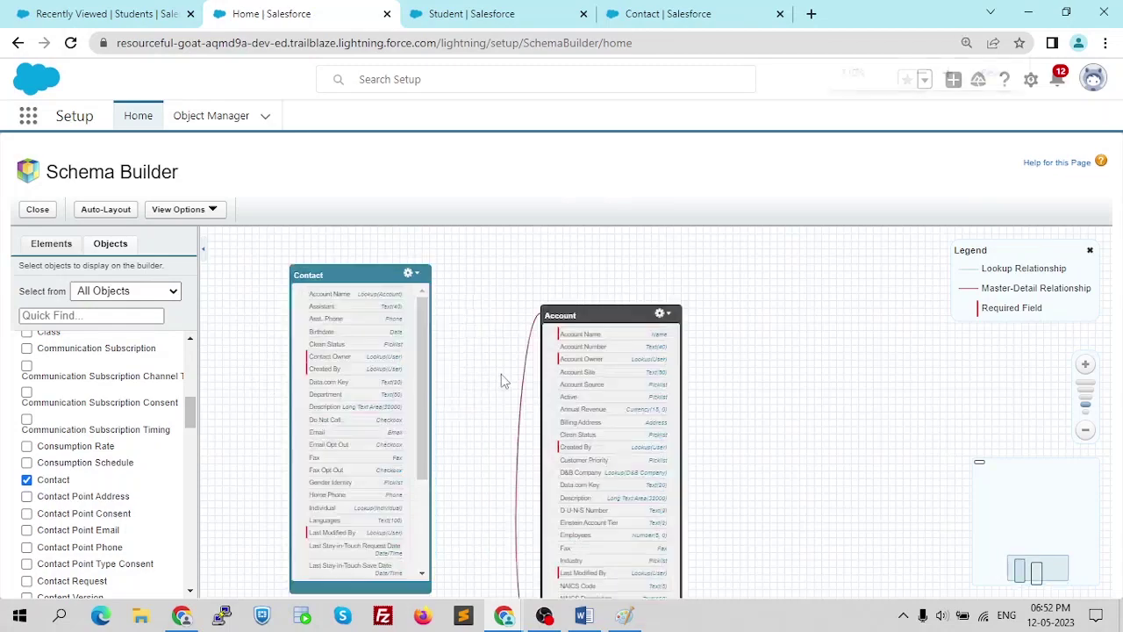
{"action": "key", "text": "ctrl+plus"}
{"action": "scroll", "coordinate": [456, 377], "scroll_direction": "down", "scroll_amount": 2}
{"action": "scroll", "coordinate": [457, 373], "scroll_direction": "up", "scroll_amount": 2}
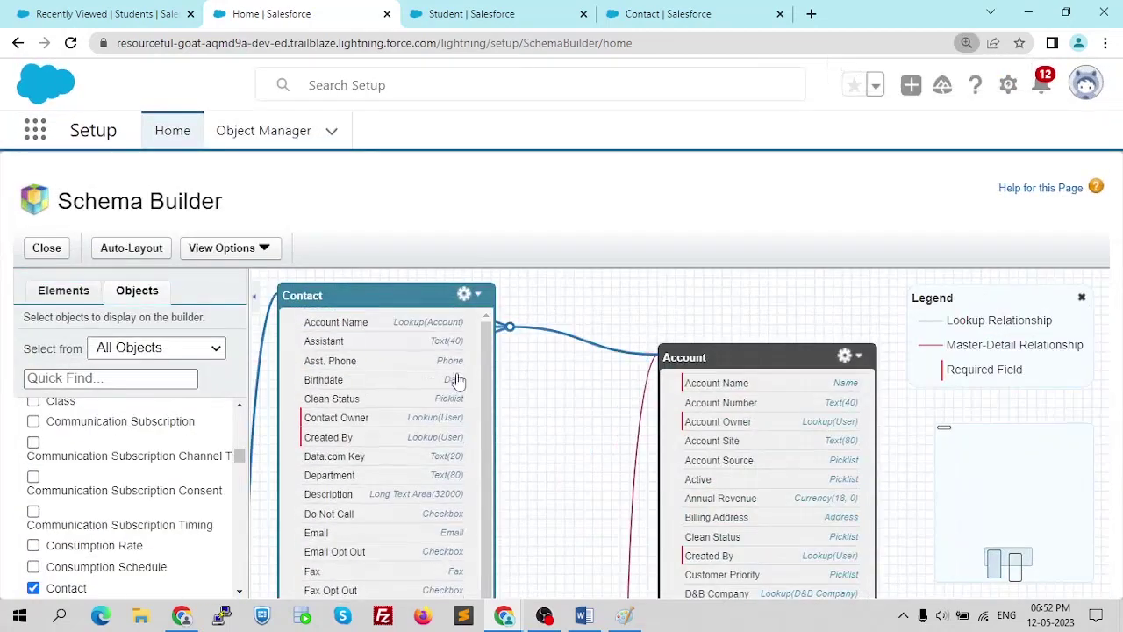
{"action": "scroll", "coordinate": [831, 320], "scroll_direction": "down", "scroll_amount": 1}
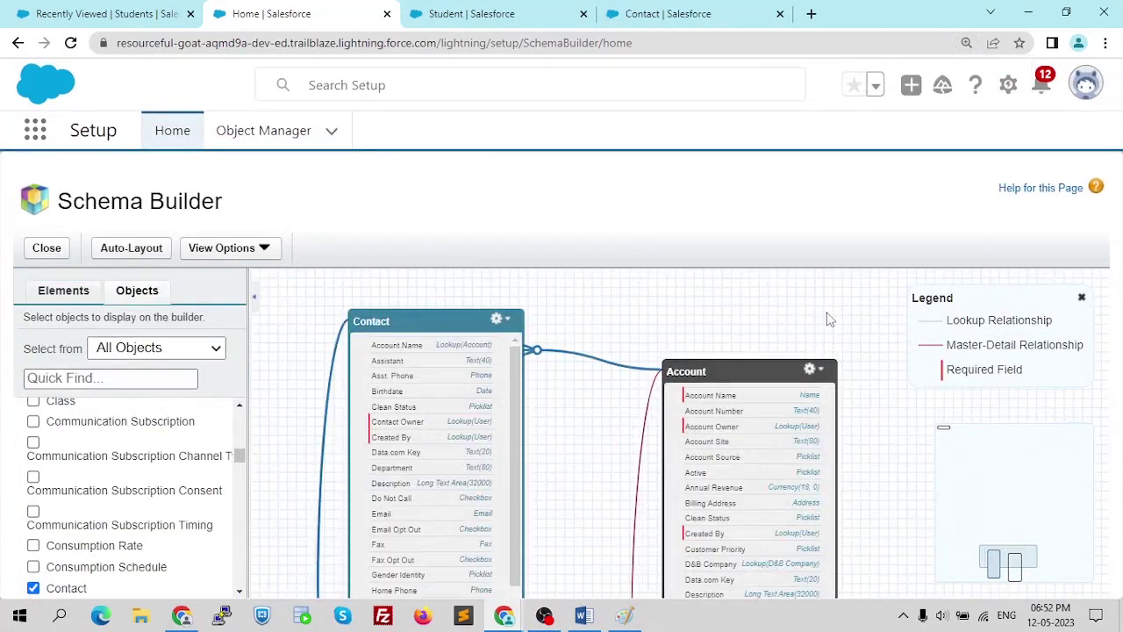
{"action": "scroll", "coordinate": [156, 406], "scroll_direction": "down", "scroll_amount": 1}
{"action": "key", "text": "ctrl+minus"}
- Keep Contact displayed, then clear all objects from the canvas
{"action": "left_click", "coordinate": [29, 451]}
{"action": "scroll", "coordinate": [172, 408], "scroll_direction": "up", "scroll_amount": 5}
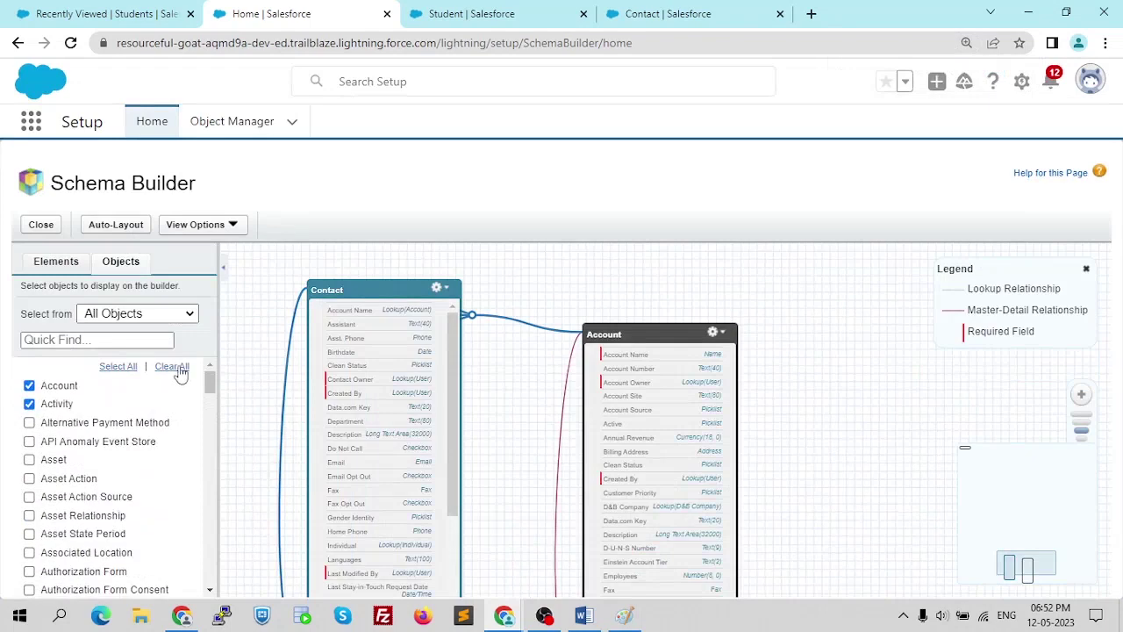
{"action": "left_click", "coordinate": [176, 368]}
- Search 'stude' and 'clas' and check the Student and Class objects
{"action": "left_click", "coordinate": [83, 339]}
{"action": "type", "text": "stude"}
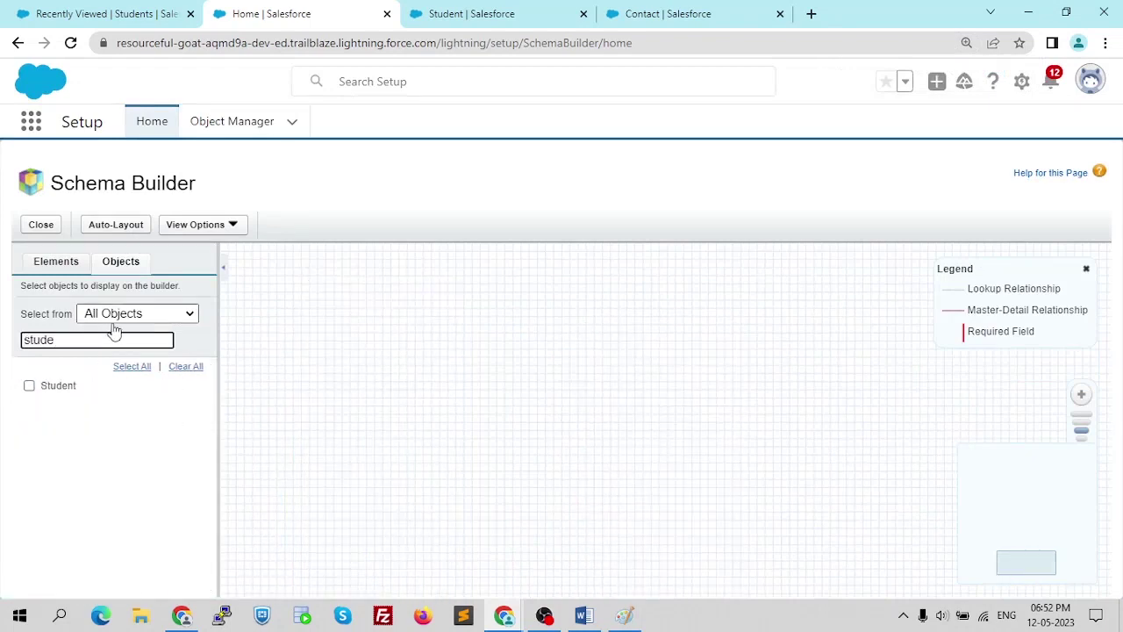
{"action": "left_click", "coordinate": [29, 385]}
{"action": "left_click_drag", "start_coordinate": [62, 342], "coordinate": [3, 339]}
{"action": "type", "text": "clas"}
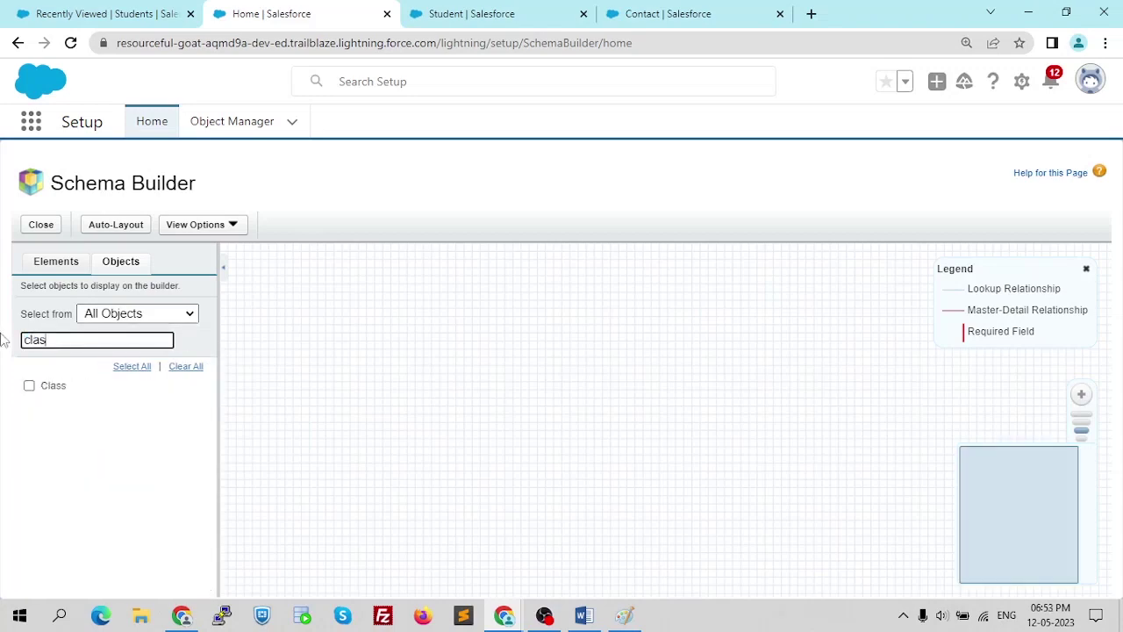
{"action": "left_click", "coordinate": [29, 385]}
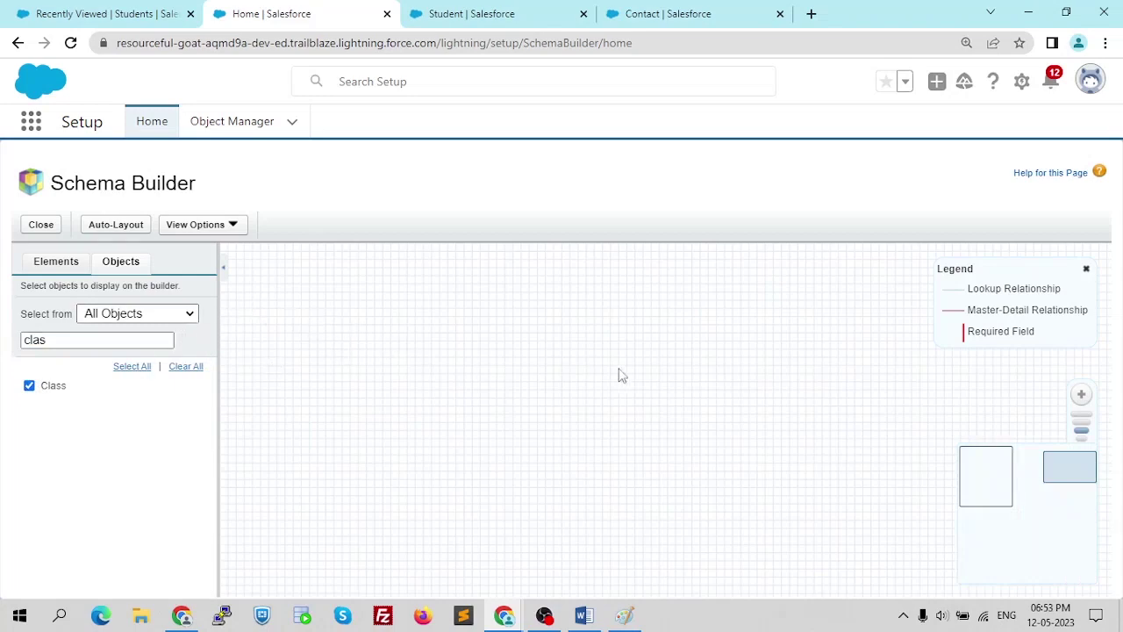
- Pan and zoom the canvas to centre Student and Class with their master-detail line
{"action": "left_click", "coordinate": [983, 472]}
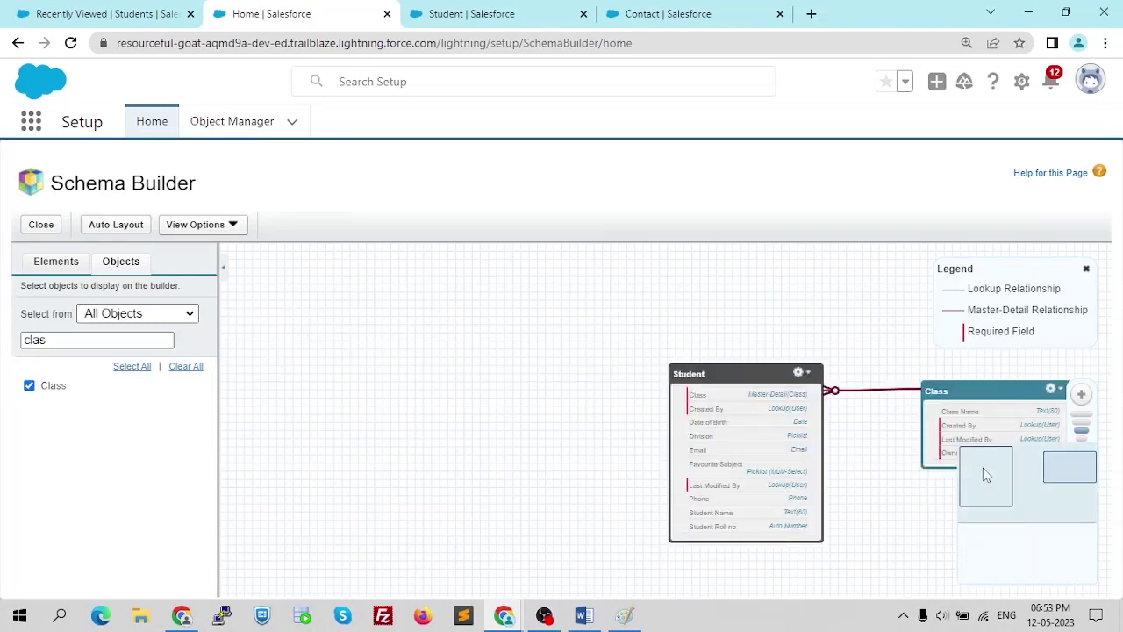
{"action": "scroll", "coordinate": [676, 496], "scroll_direction": "down", "scroll_amount": 1}
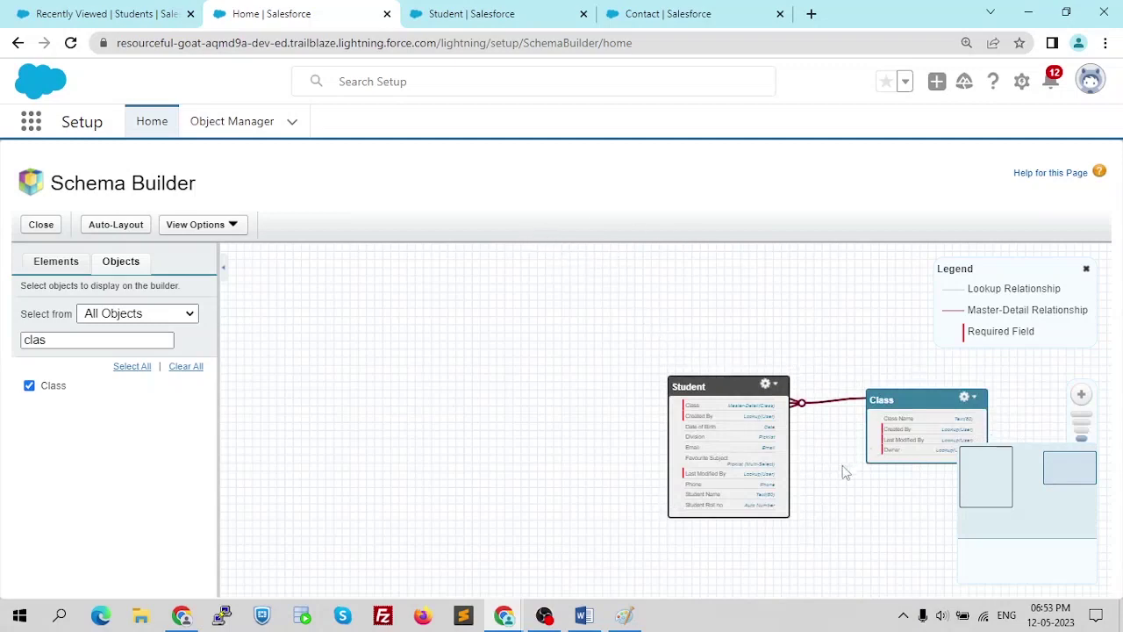
{"action": "left_click_drag", "start_coordinate": [827, 507], "coordinate": [616, 472]}
{"action": "scroll", "coordinate": [588, 454], "scroll_direction": "up", "scroll_amount": 1}
{"action": "scroll", "coordinate": [617, 472], "scroll_direction": "up", "scroll_amount": 1}
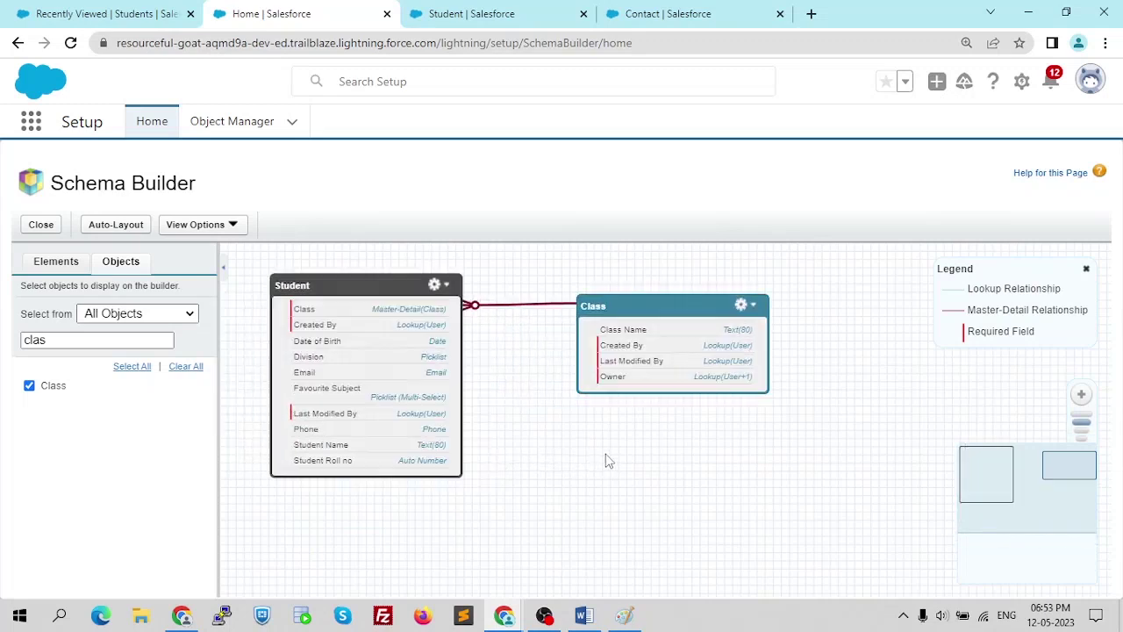
{"action": "left_click_drag", "start_coordinate": [512, 454], "coordinate": [540, 465]}
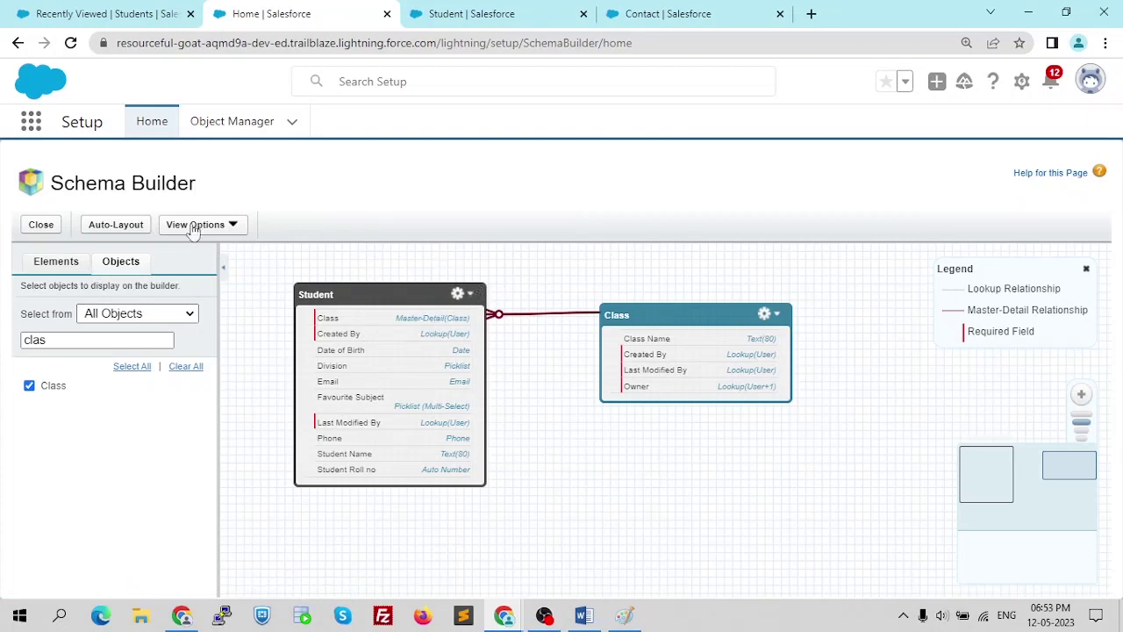
- Show the Elements palette and scroll through its new object and field types
{"action": "left_click", "coordinate": [42, 263]}
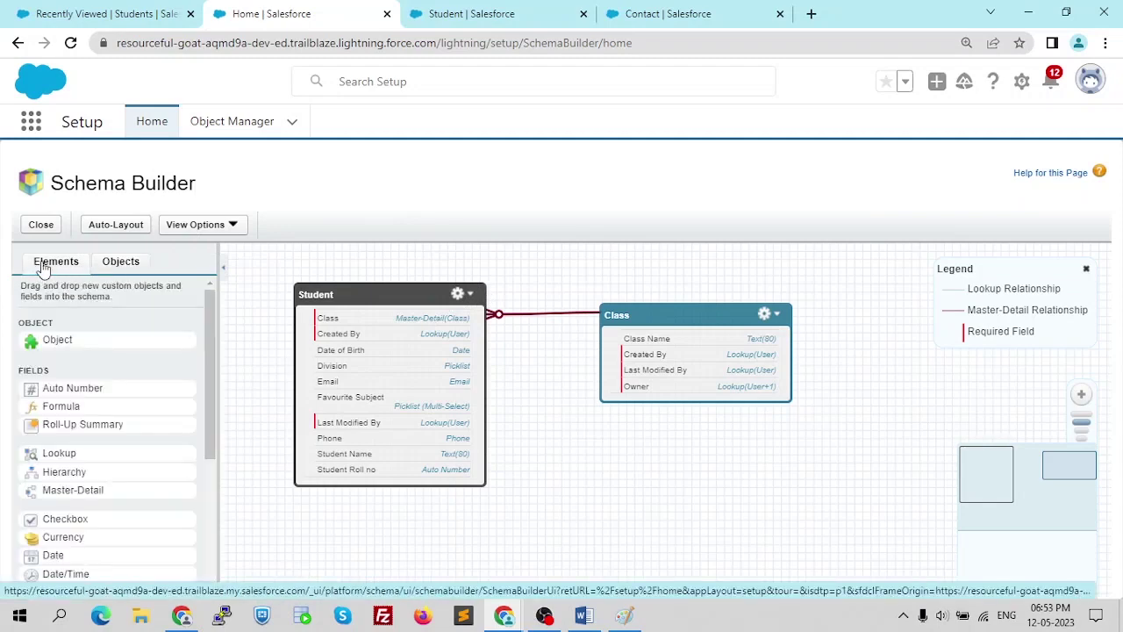
{"action": "scroll", "coordinate": [76, 351], "scroll_direction": "down", "scroll_amount": 3}
{"action": "scroll", "coordinate": [79, 382], "scroll_direction": "down", "scroll_amount": 2}
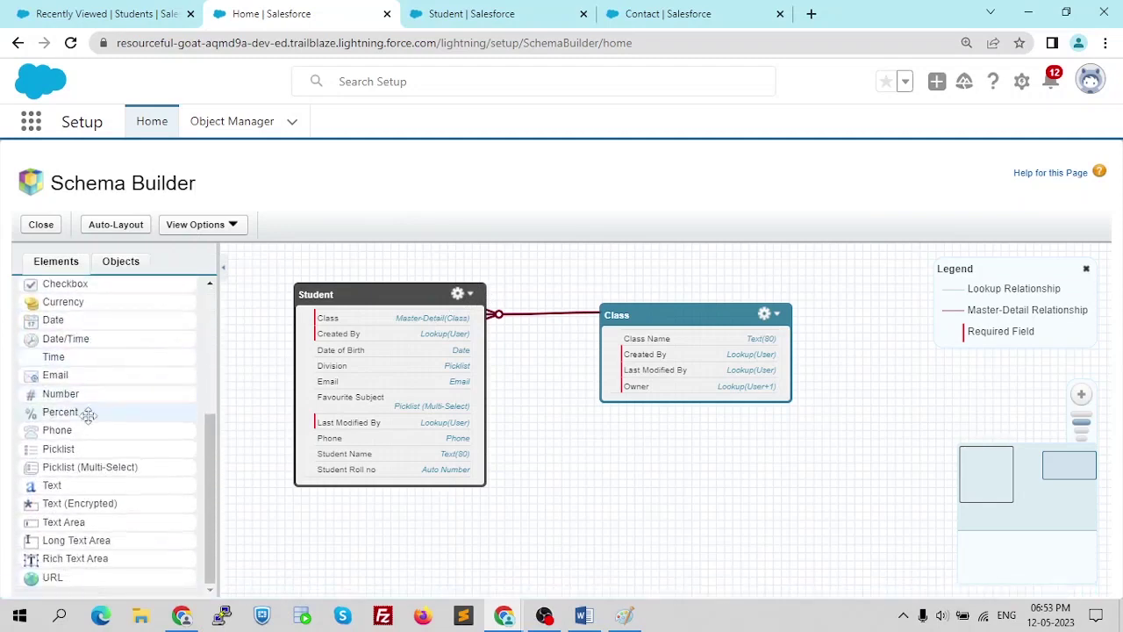
{"action": "scroll", "coordinate": [119, 493], "scroll_direction": "up", "scroll_amount": 5}
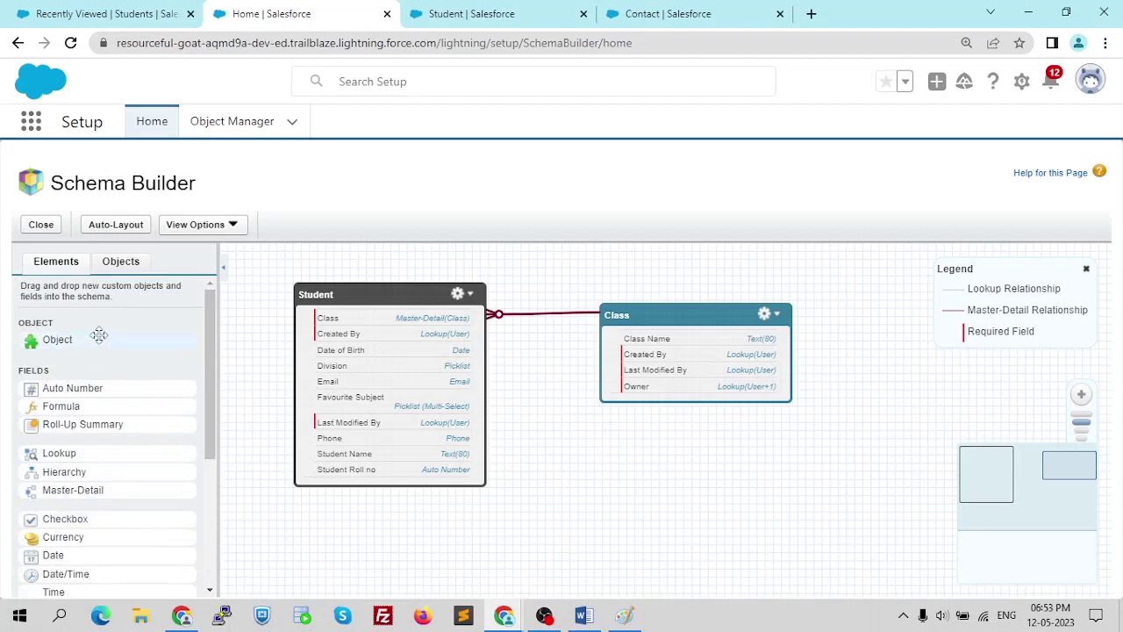
{"action": "left_click", "coordinate": [140, 13]}
{"action": "left_click", "coordinate": [426, 11]}
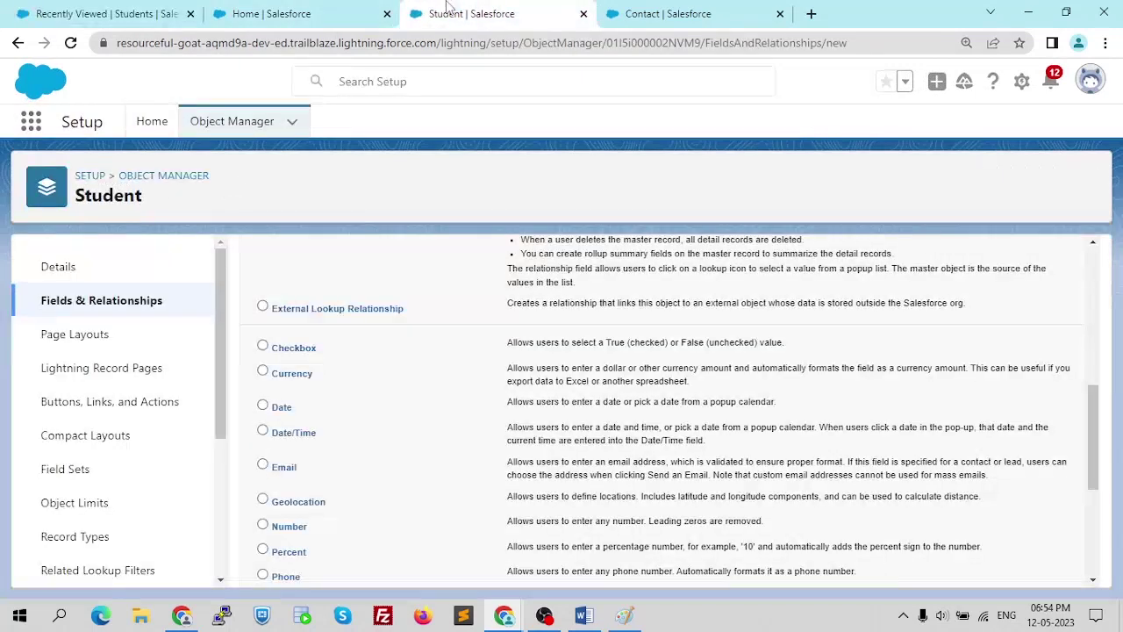
{"action": "left_click", "coordinate": [272, 13]}
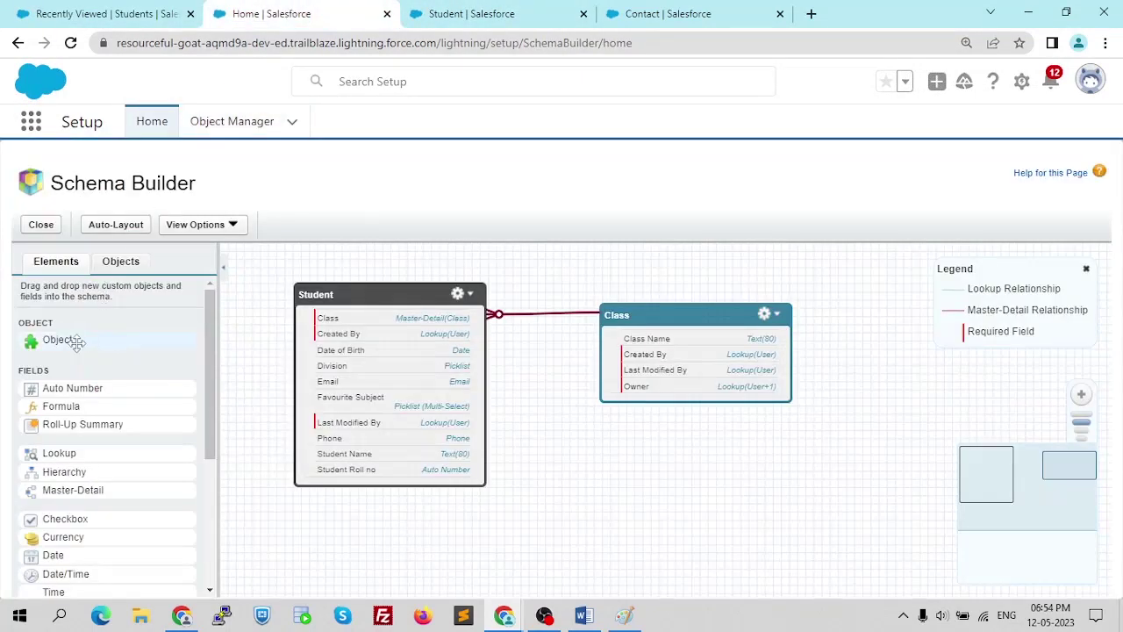
{"action": "scroll", "coordinate": [91, 402], "scroll_direction": "down", "scroll_amount": 5}
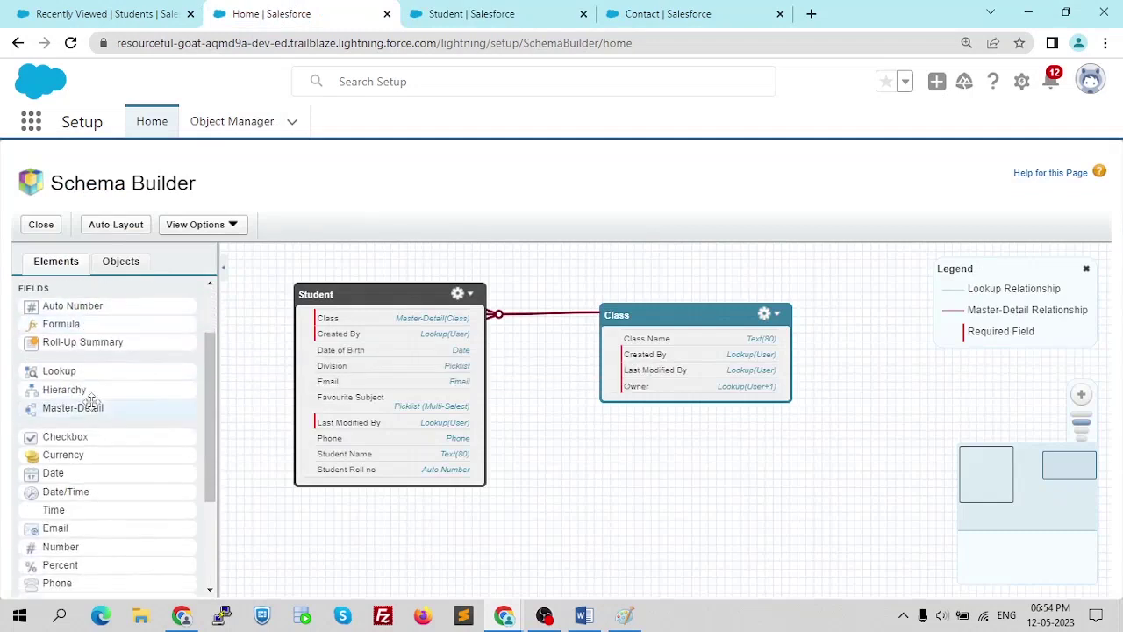
{"action": "scroll", "coordinate": [93, 423], "scroll_direction": "down", "scroll_amount": 2}
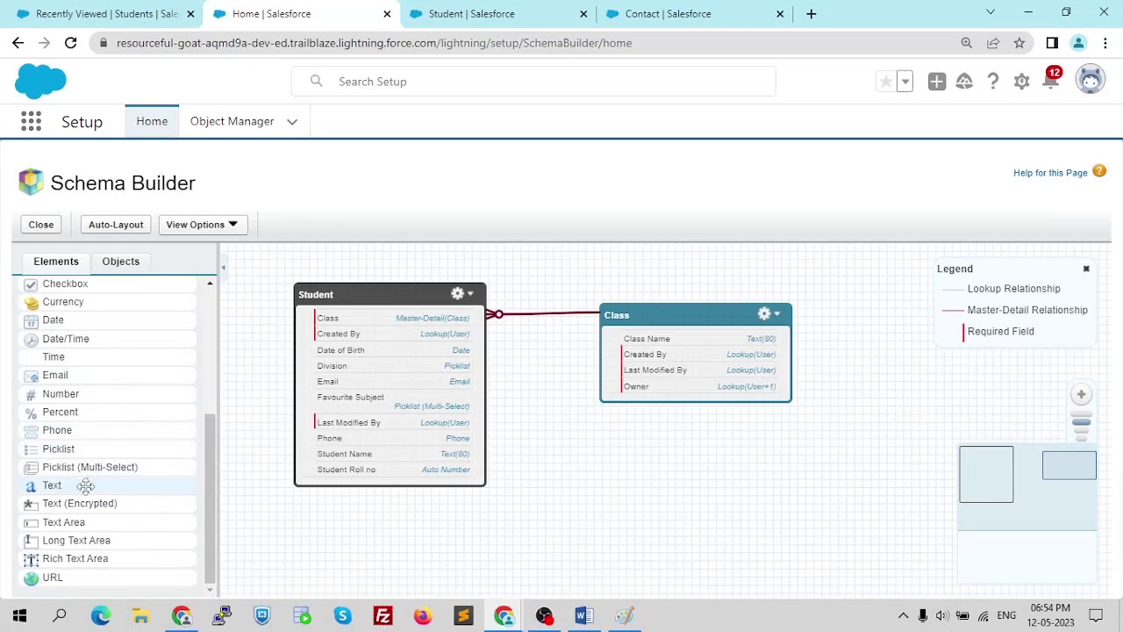
- Drop a Text field labelled 'Class Floor', length 20, onto the Class object and save it
{"action": "left_click_drag", "start_coordinate": [86, 484], "coordinate": [669, 380]}
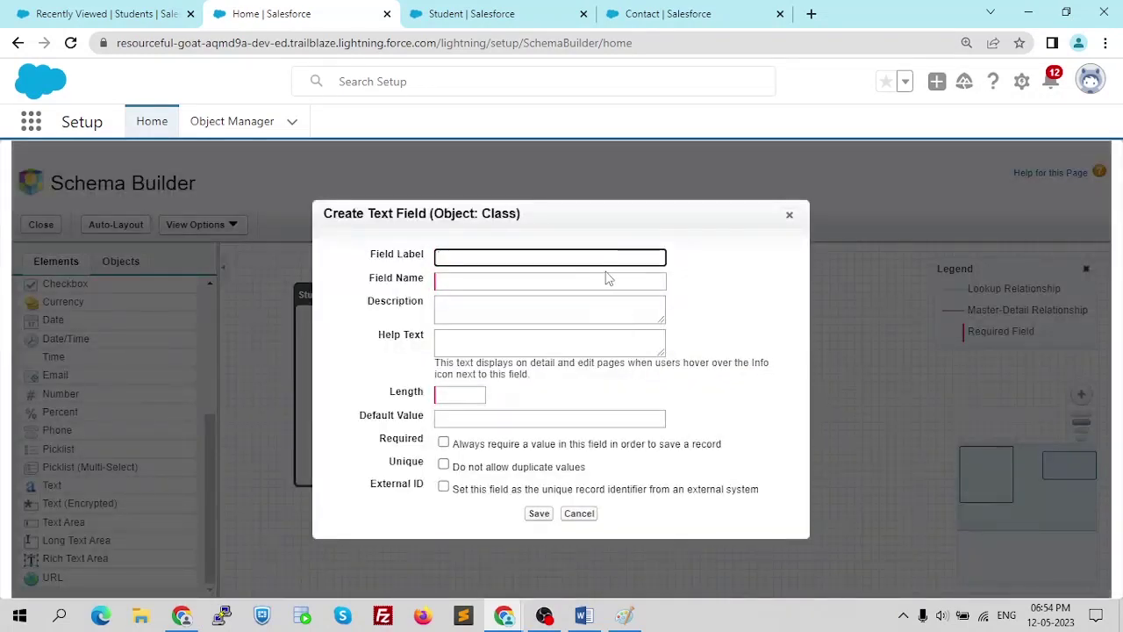
{"action": "type", "text": "Class Floor"}
{"action": "left_click", "coordinate": [599, 283]}
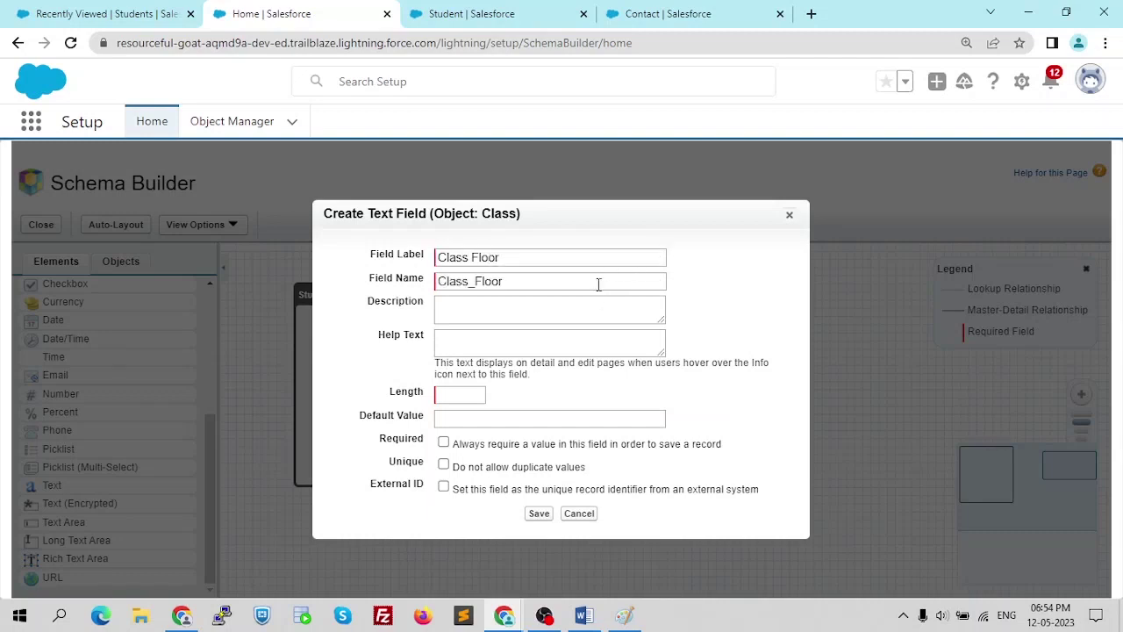
{"action": "left_click", "coordinate": [560, 342]}
{"action": "left_click", "coordinate": [457, 395]}
{"action": "left_click", "coordinate": [539, 513]}
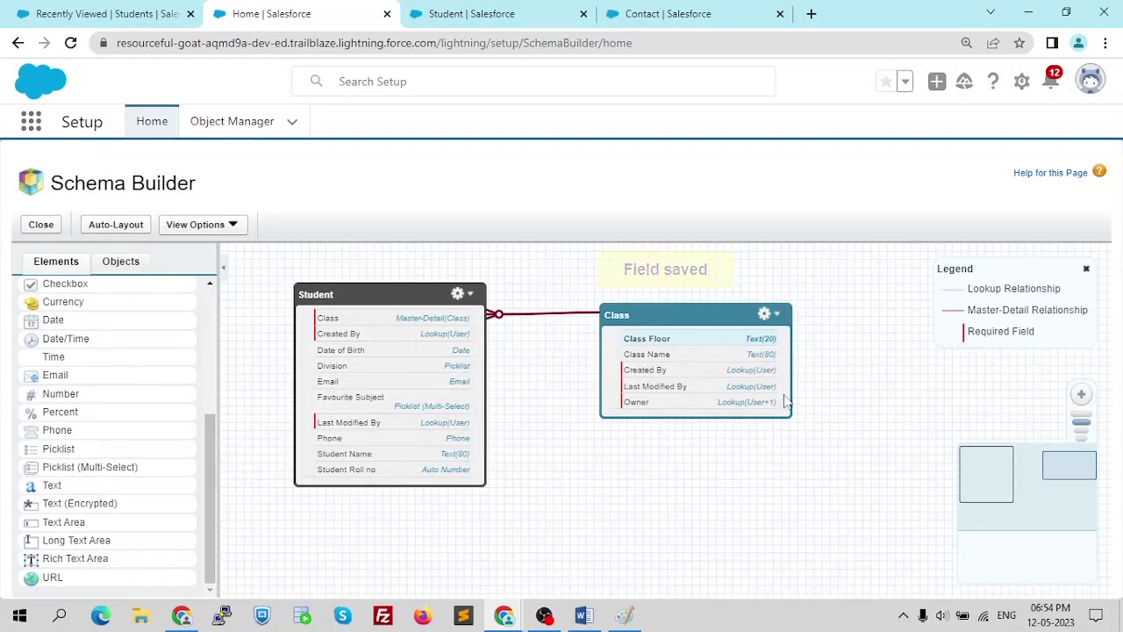
{"action": "scroll", "coordinate": [787, 403], "scroll_direction": "up", "scroll_amount": 2}
- Pan the Schema Builder diagram and nudge the Class object to inspect the new Class Floor field
{"action": "scroll", "coordinate": [786, 396], "scroll_direction": "up", "scroll_amount": 2}
{"action": "scroll", "coordinate": [786, 396], "scroll_direction": "down", "scroll_amount": 2}
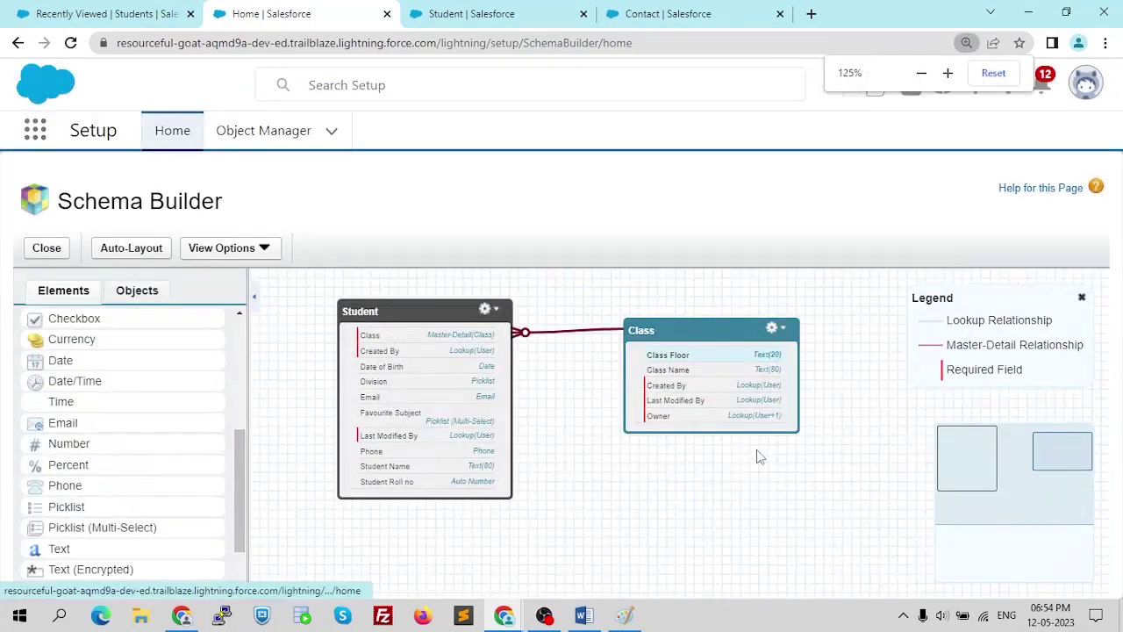
{"action": "left_click_drag", "start_coordinate": [815, 471], "coordinate": [645, 476]}
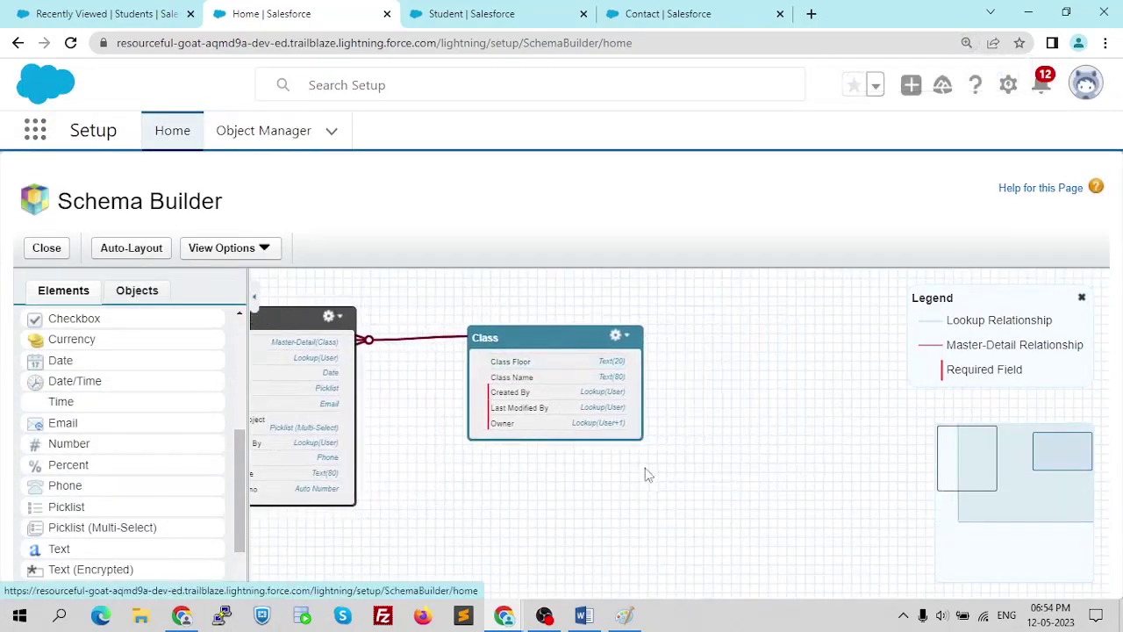
{"action": "scroll", "coordinate": [641, 454], "scroll_direction": "up", "scroll_amount": 1}
{"action": "scroll", "coordinate": [641, 453], "scroll_direction": "down", "scroll_amount": 1}
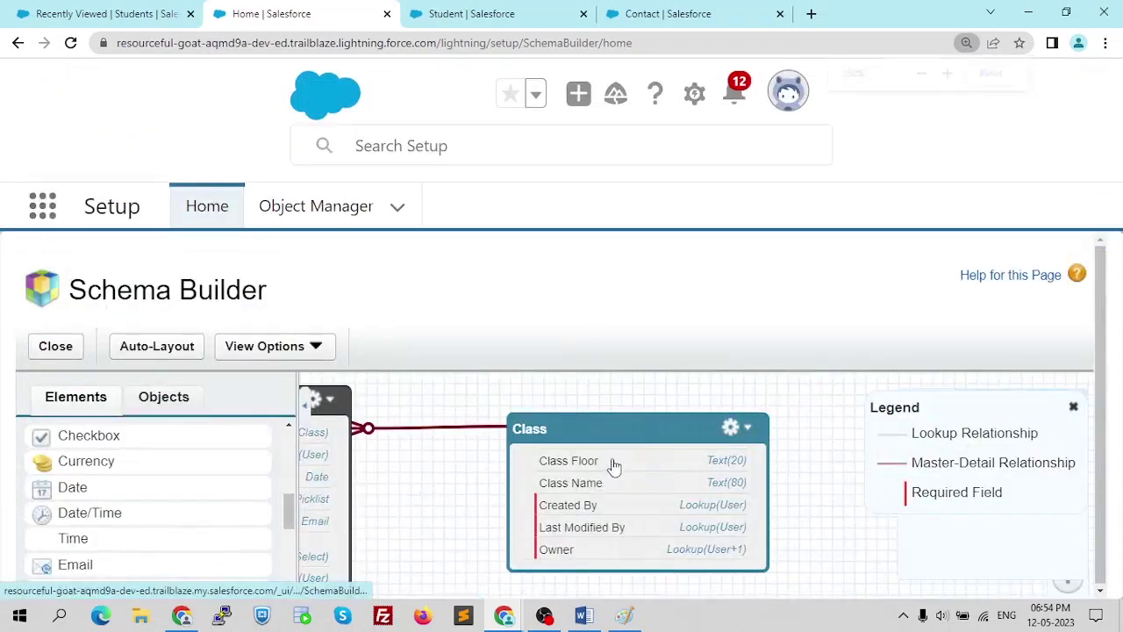
{"action": "left_click_drag", "start_coordinate": [604, 466], "coordinate": [652, 453]}
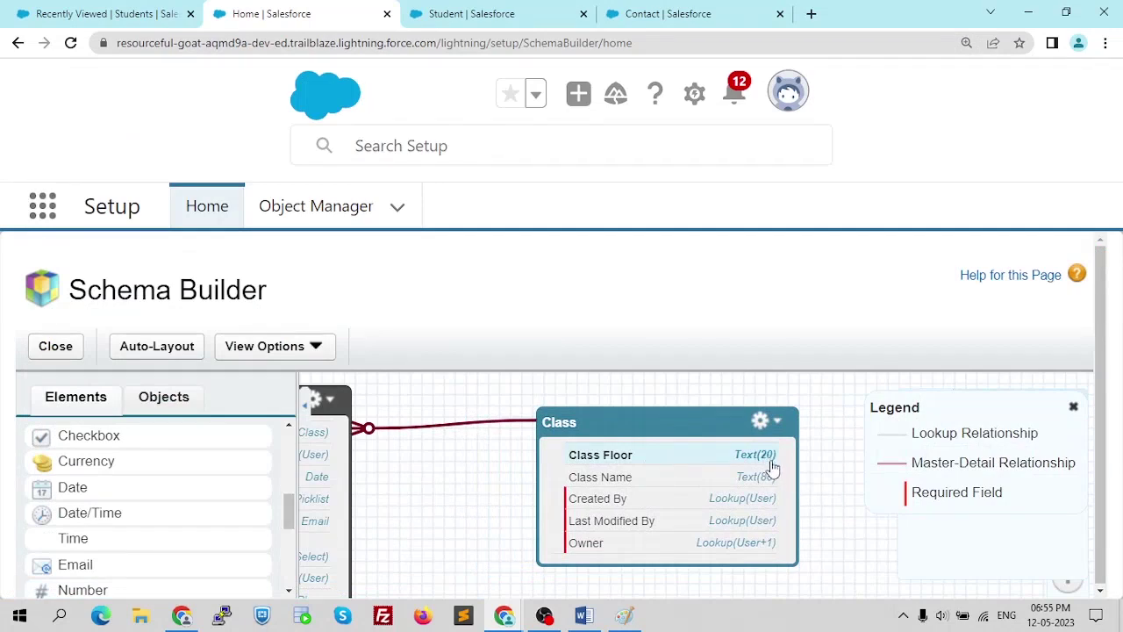
- Reset browser zoom to 100%, reposition the diagram to show Student, then switch to Word
{"action": "scroll", "coordinate": [814, 492], "scroll_direction": "down", "scroll_amount": 1}
{"action": "key", "text": "ctrl+minus"}
{"action": "left_click_drag", "start_coordinate": [526, 475], "coordinate": [636, 496]}
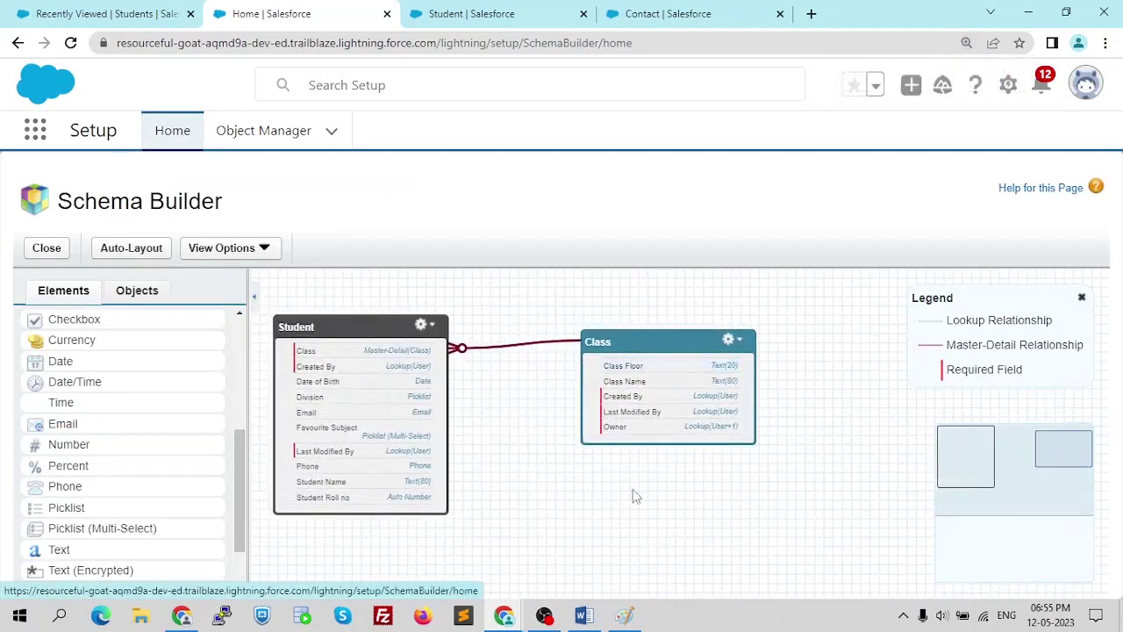
{"action": "key", "text": "ctrl+minus"}
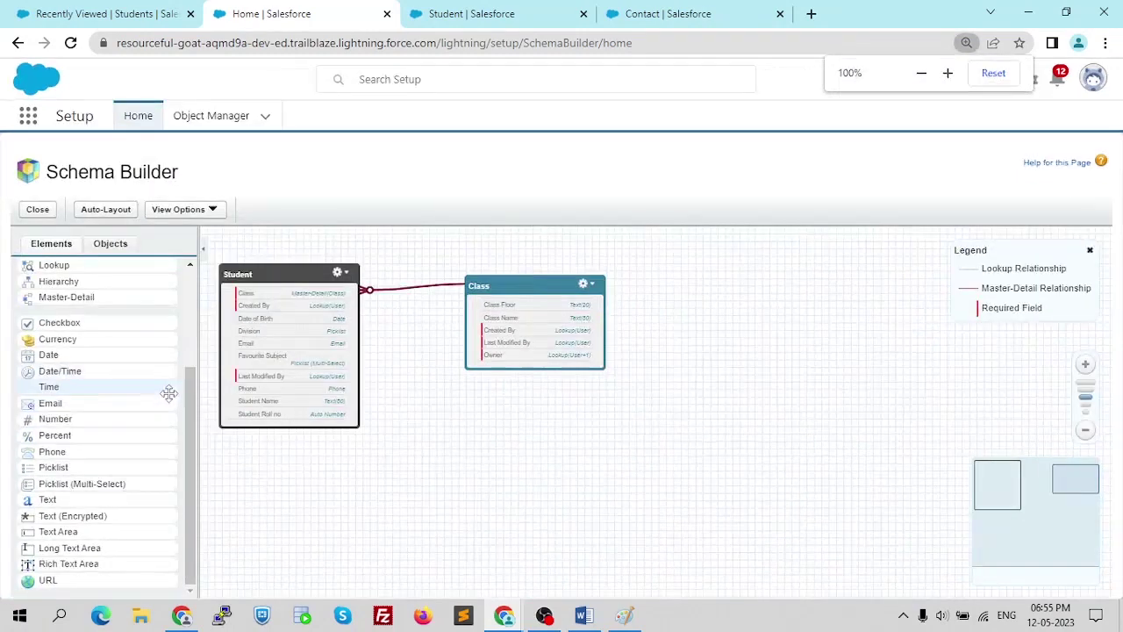
{"action": "scroll", "coordinate": [86, 510], "scroll_direction": "up", "scroll_amount": 2}
{"action": "scroll", "coordinate": [86, 509], "scroll_direction": "up", "scroll_amount": 1}
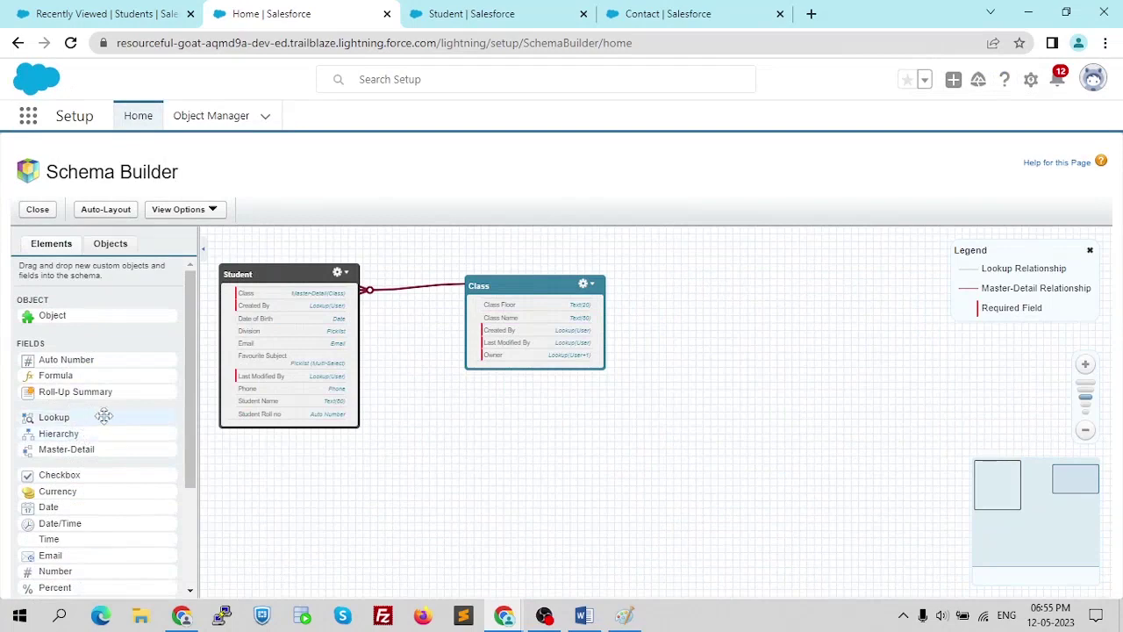
{"action": "left_click_drag", "start_coordinate": [397, 436], "coordinate": [459, 464]}
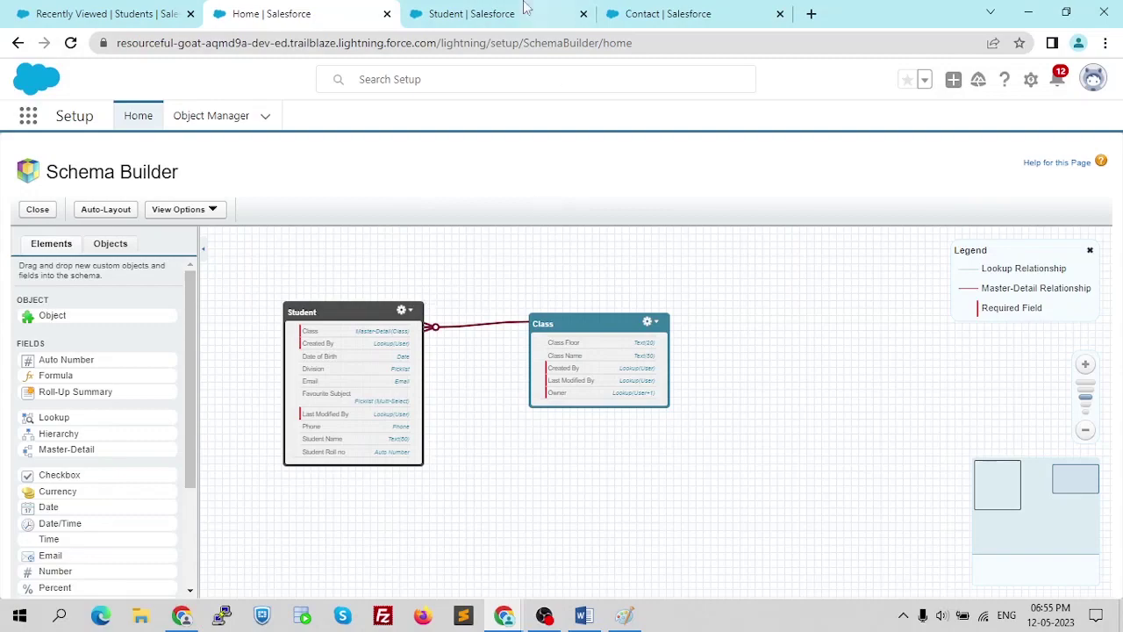
{"action": "key", "text": "alt+Tab"}
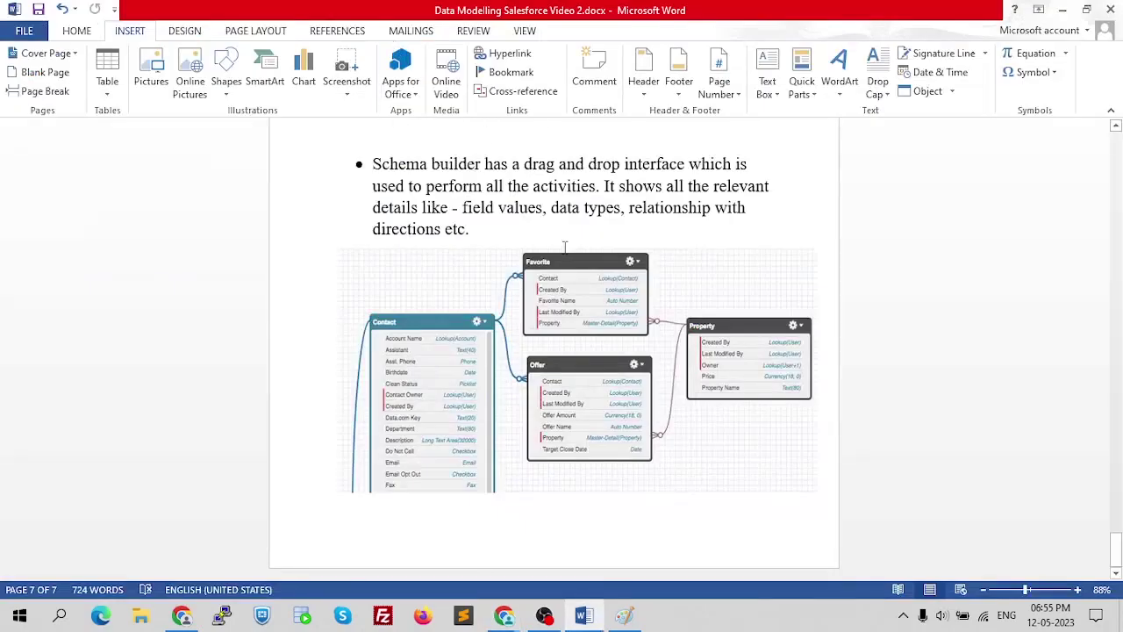
- Scroll the Word notes to page 2's Objects in Salesforce section on standard and custom objects
{"action": "scroll", "coordinate": [596, 343], "scroll_direction": "up", "scroll_amount": 1}
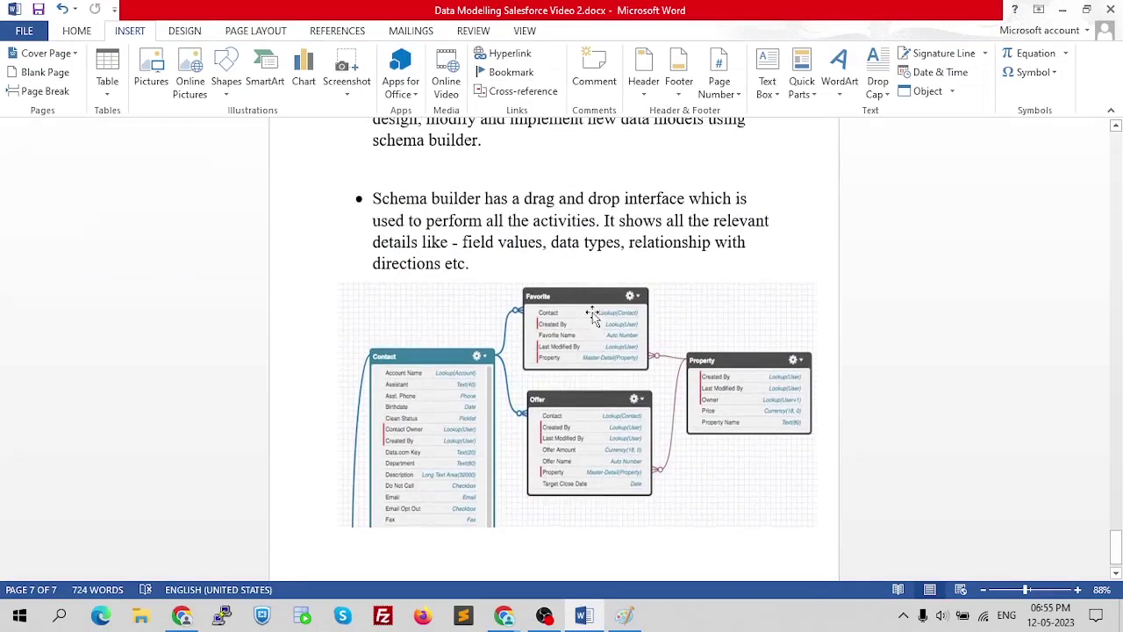
{"action": "left_click_drag", "start_coordinate": [1116, 544], "coordinate": [1105, 177]}
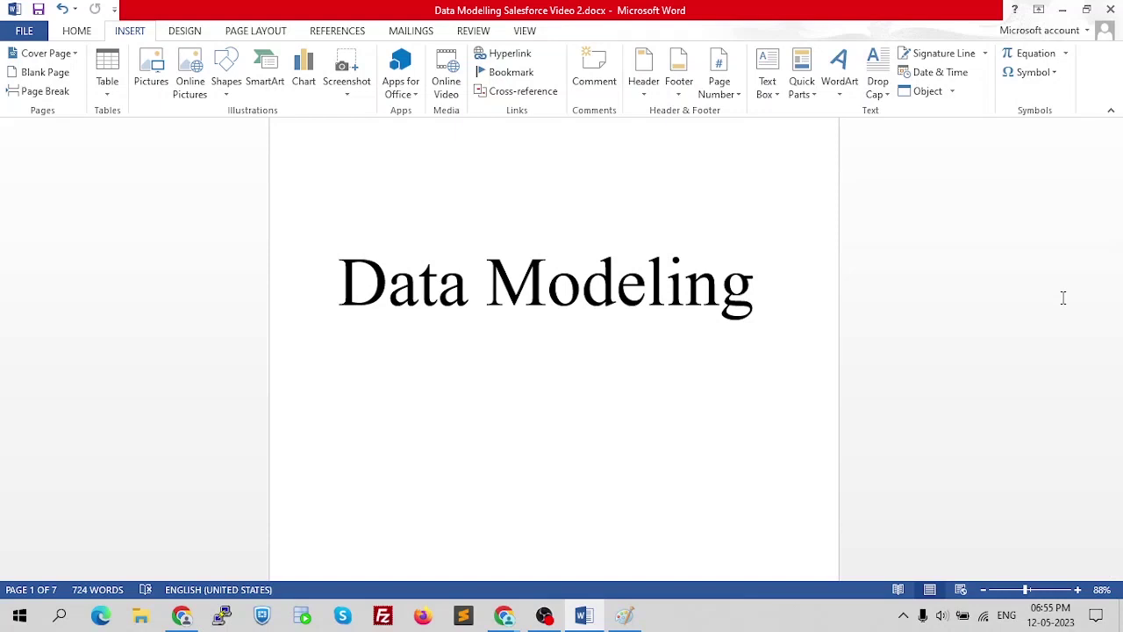
{"action": "scroll", "coordinate": [953, 439], "scroll_direction": "down", "scroll_amount": 10}
{"action": "left_click_drag", "start_coordinate": [1115, 174], "coordinate": [1118, 223]}
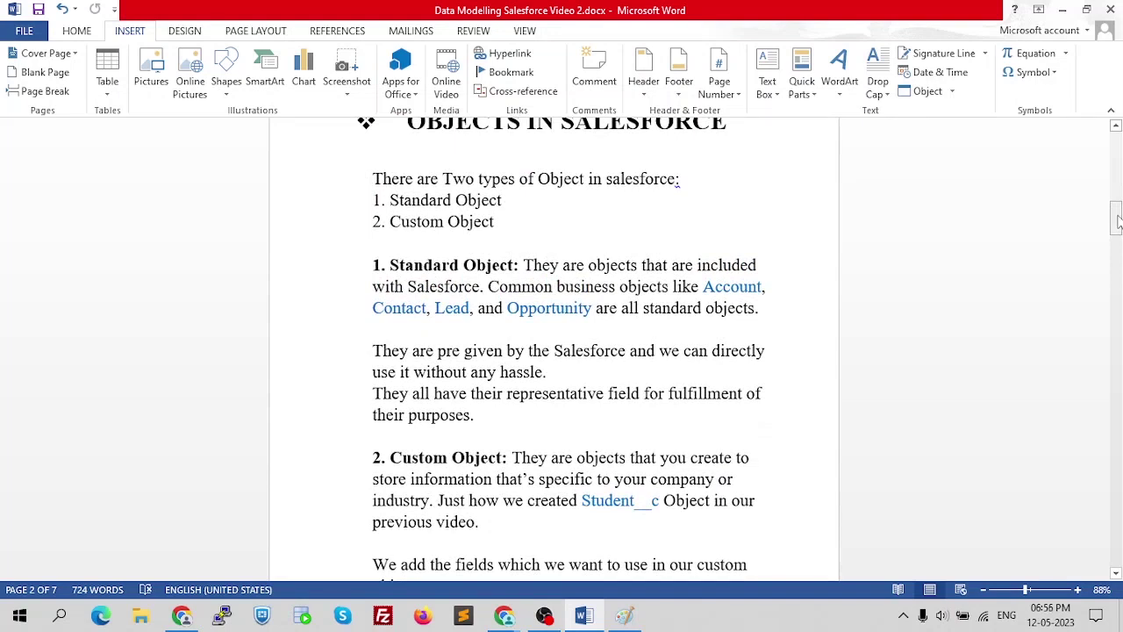
{"action": "left_click_drag", "start_coordinate": [1118, 223], "coordinate": [1095, 229]}
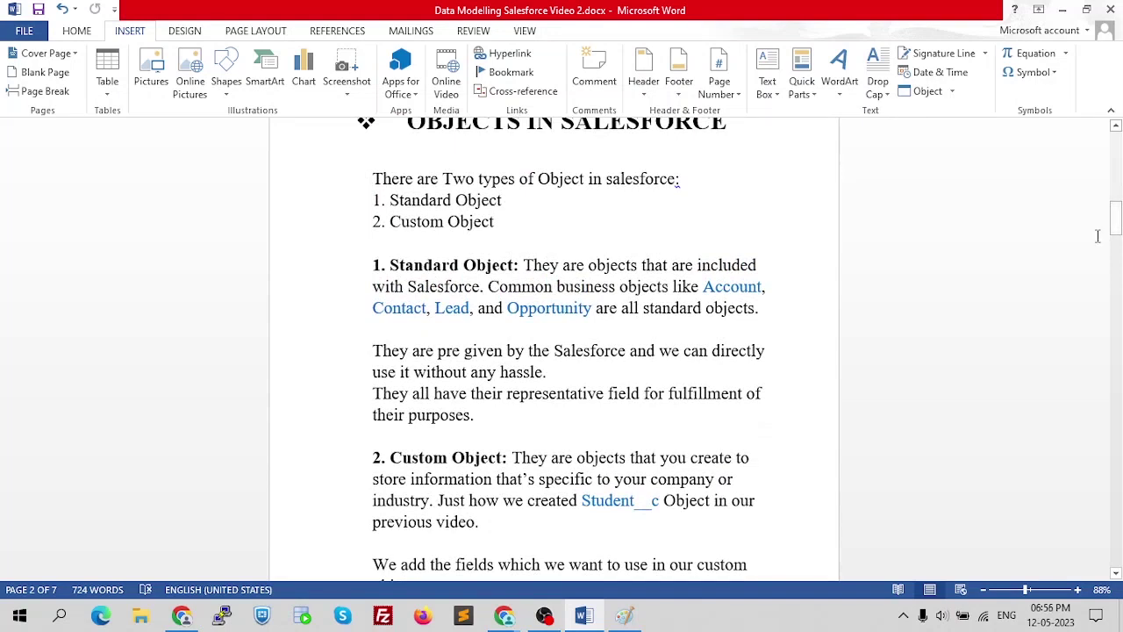